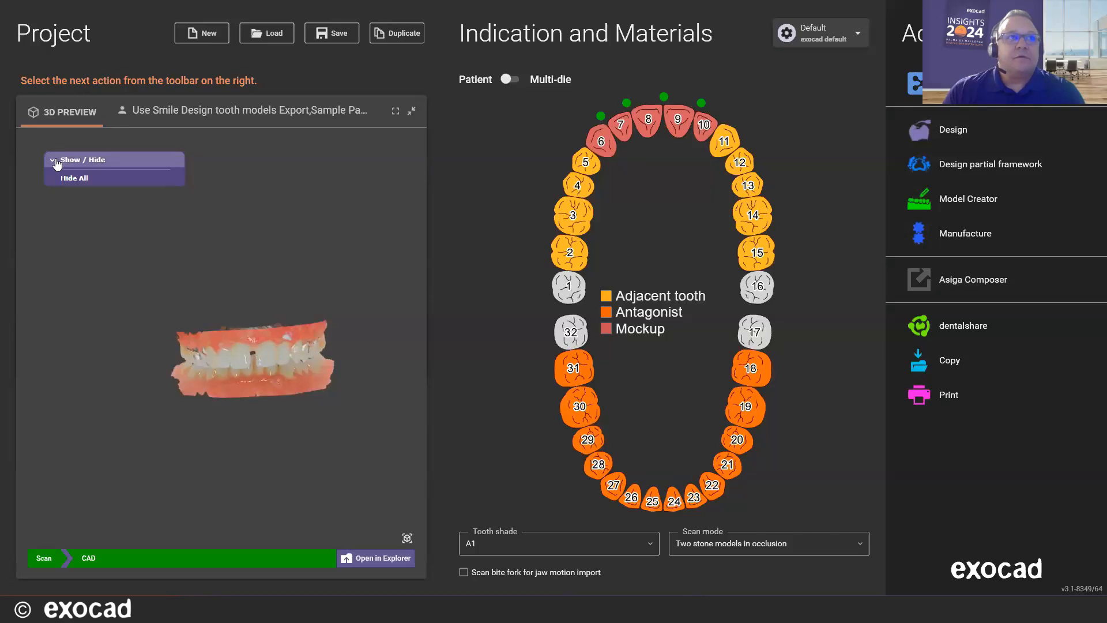
Examine the scans in the enlarged 3D preview with the scan visibility list expanded, then return to the project details
click(58, 159)
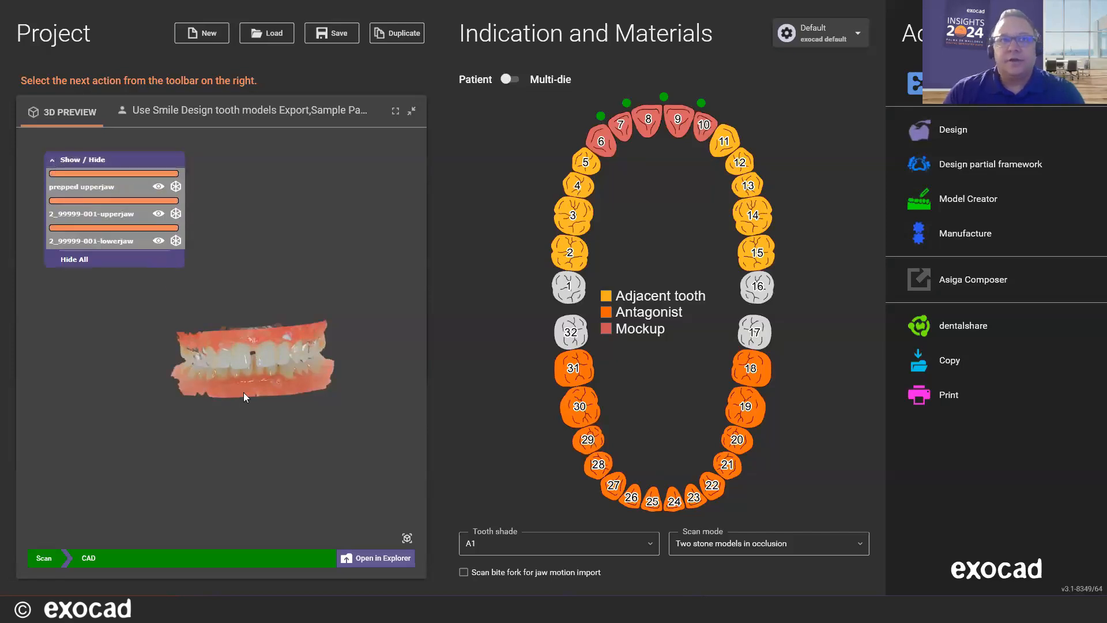
mouse_move(243, 392)
right_down()
mouse_move(132, 400)
mouse_move(237, 403)
right_up()
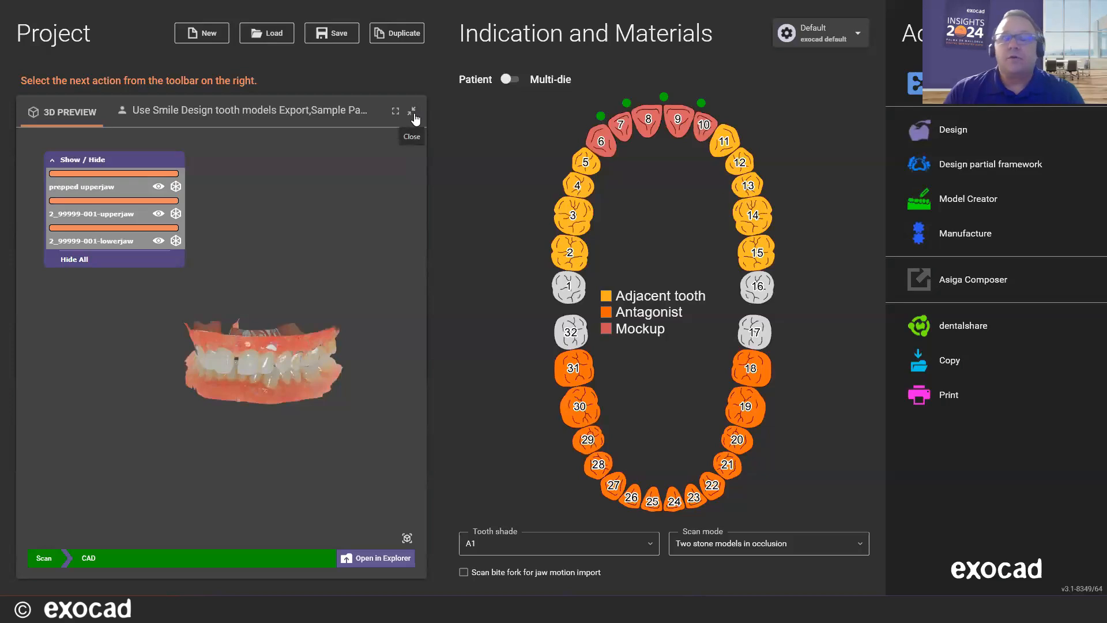
scroll(200, 393, up, 6)
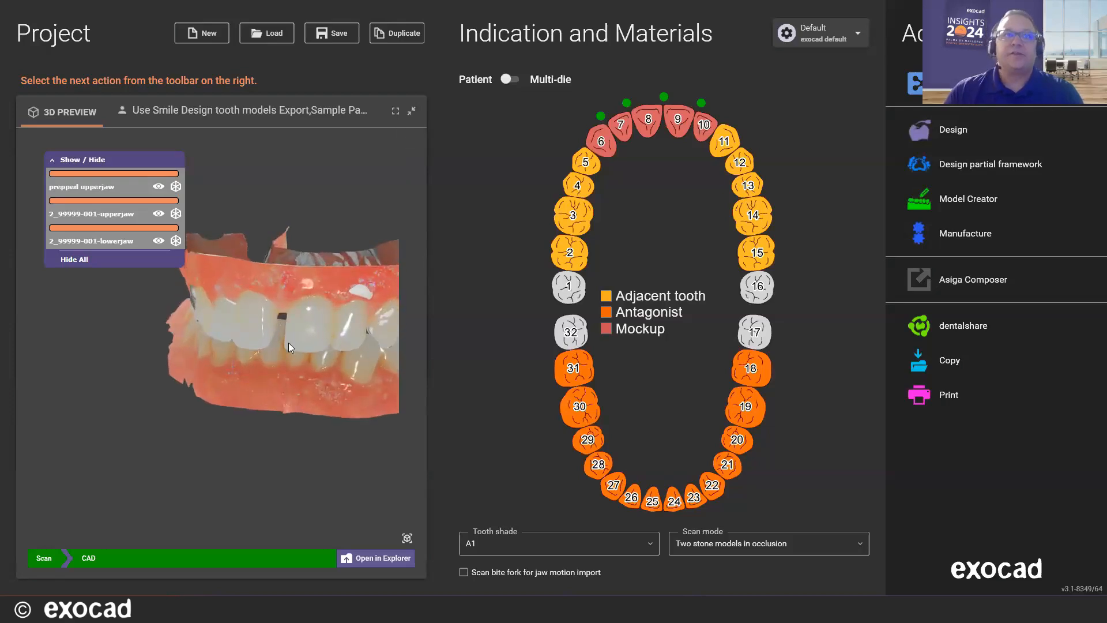
scroll(272, 354, down, 4)
mouse_move(282, 367)
right_down()
mouse_move(322, 356)
mouse_move(288, 362)
right_up()
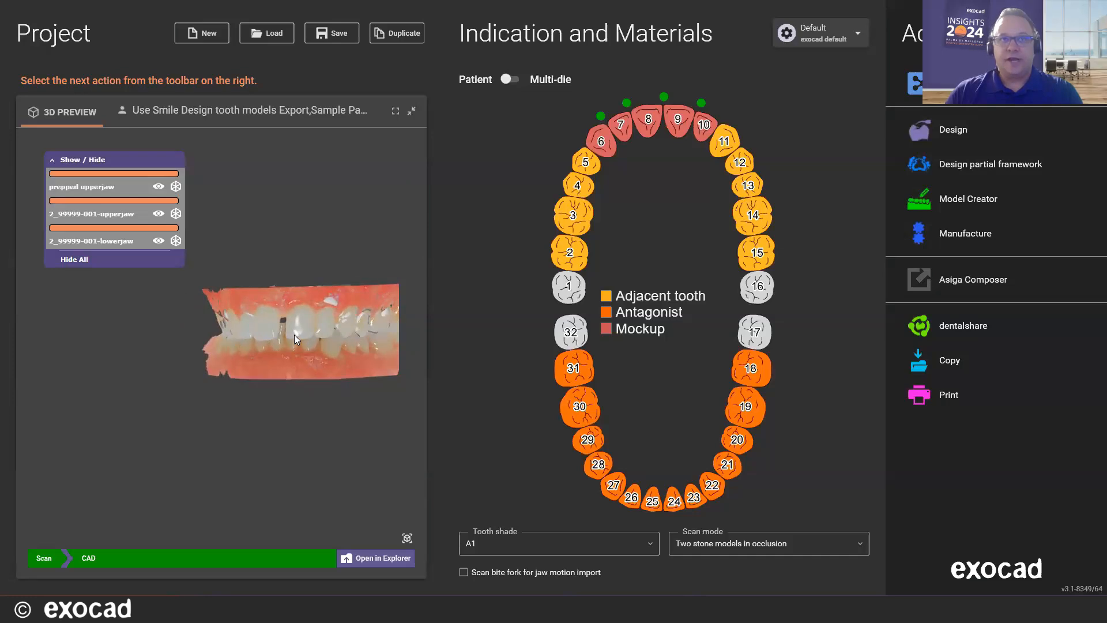
scroll(294, 334, up, 3)
scroll(288, 333, down, 2)
middle_drag(288, 333, 214, 375)
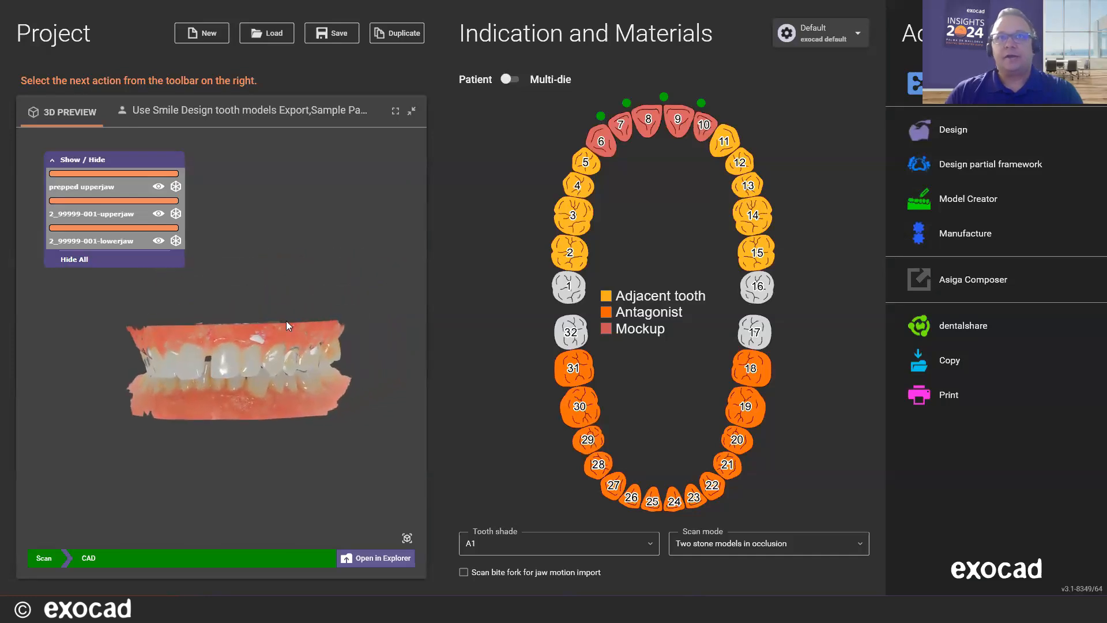
click(409, 114)
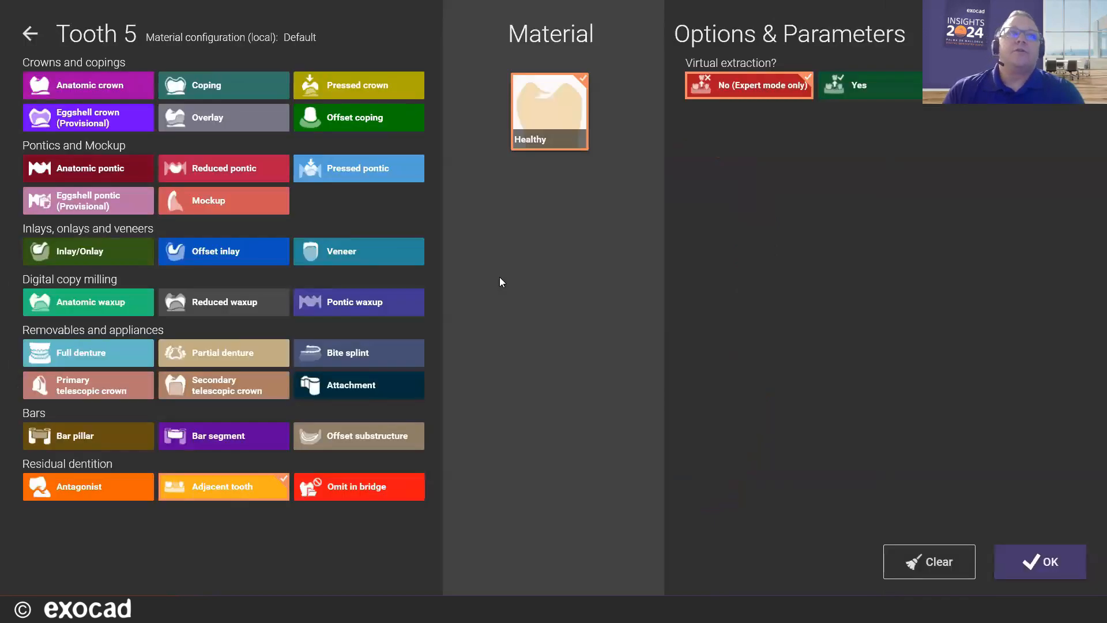
click(583, 163)
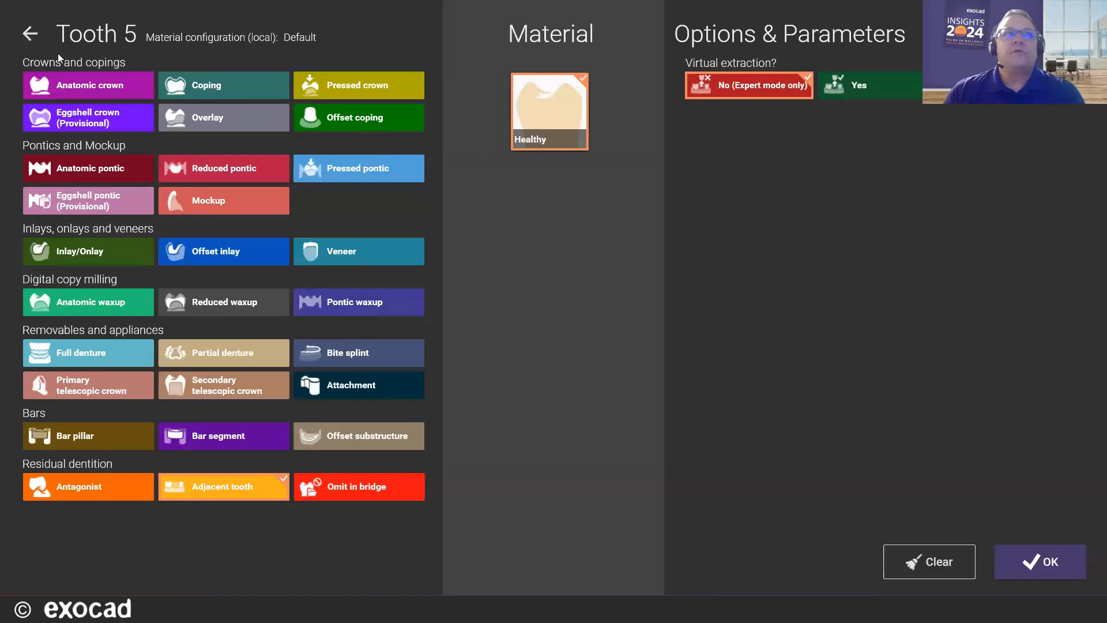
click(95, 85)
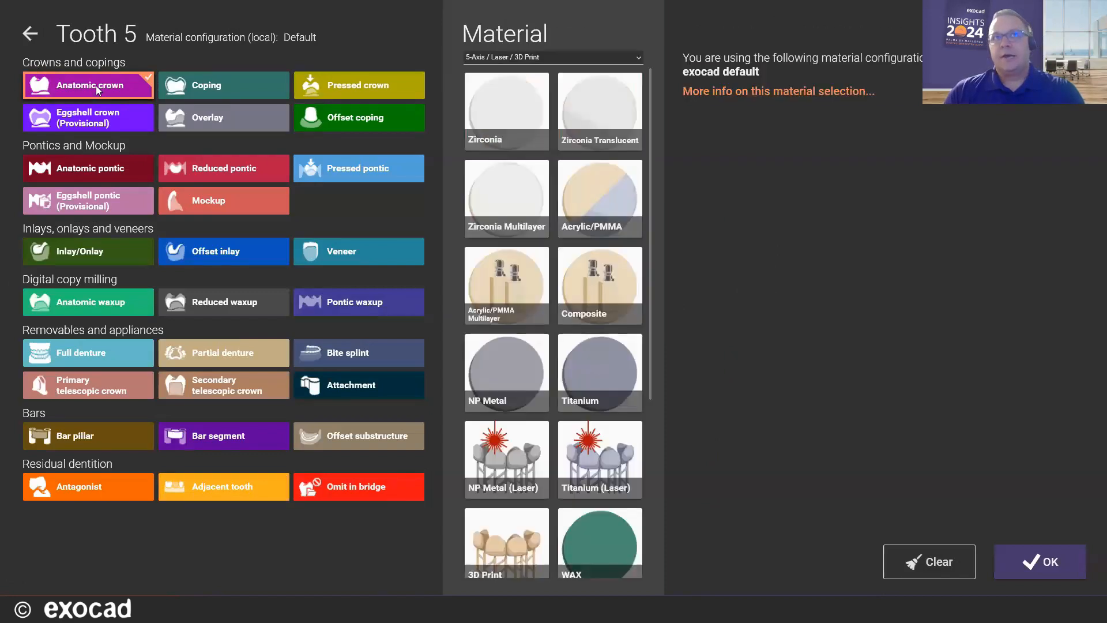
click(506, 114)
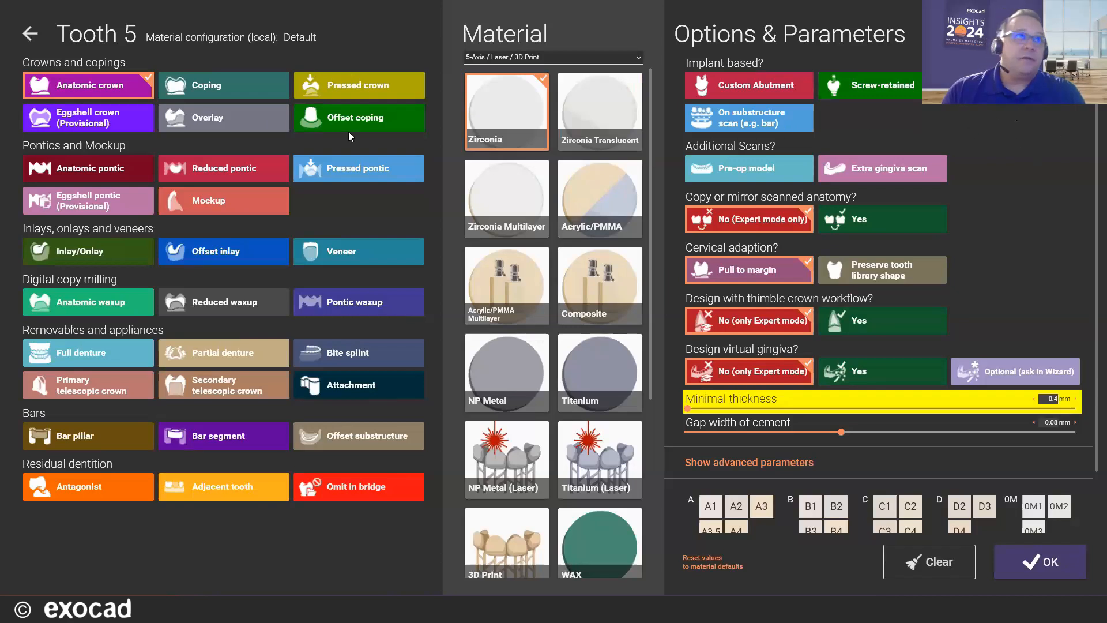
click(221, 122)
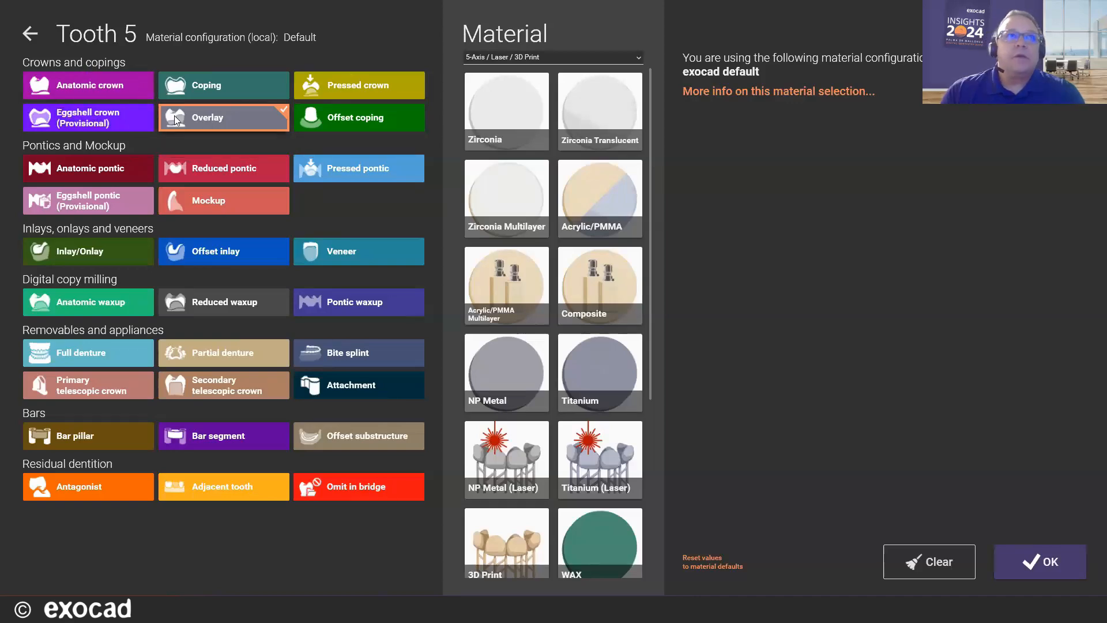
click(28, 36)
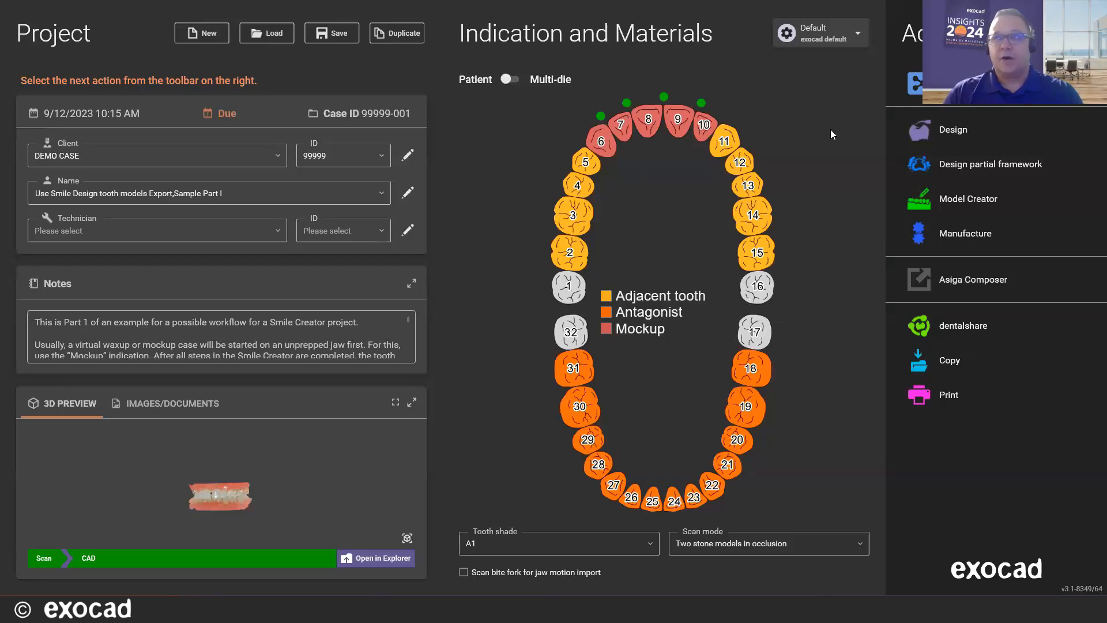
Open the project for design with scan data only, without loading the previously designed tooth models
click(908, 139)
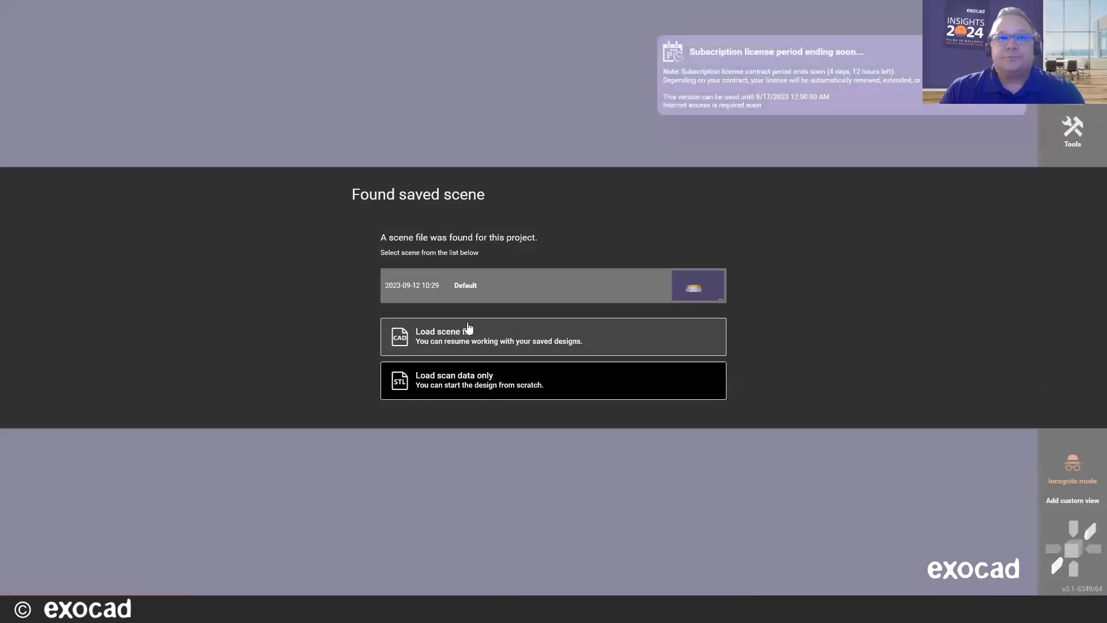
click(477, 391)
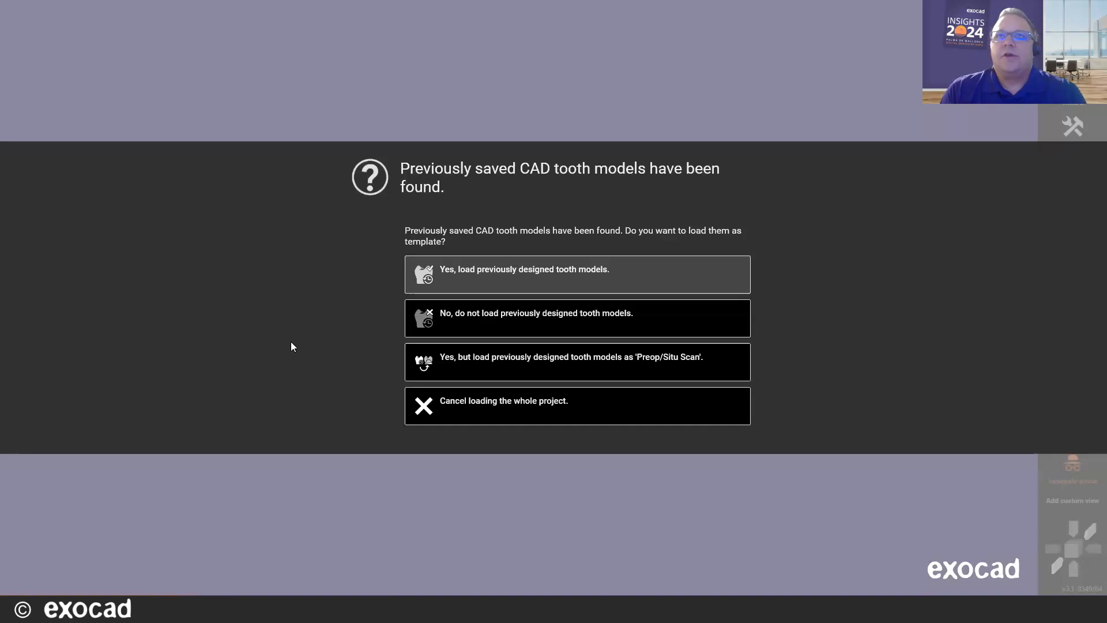
click(413, 326)
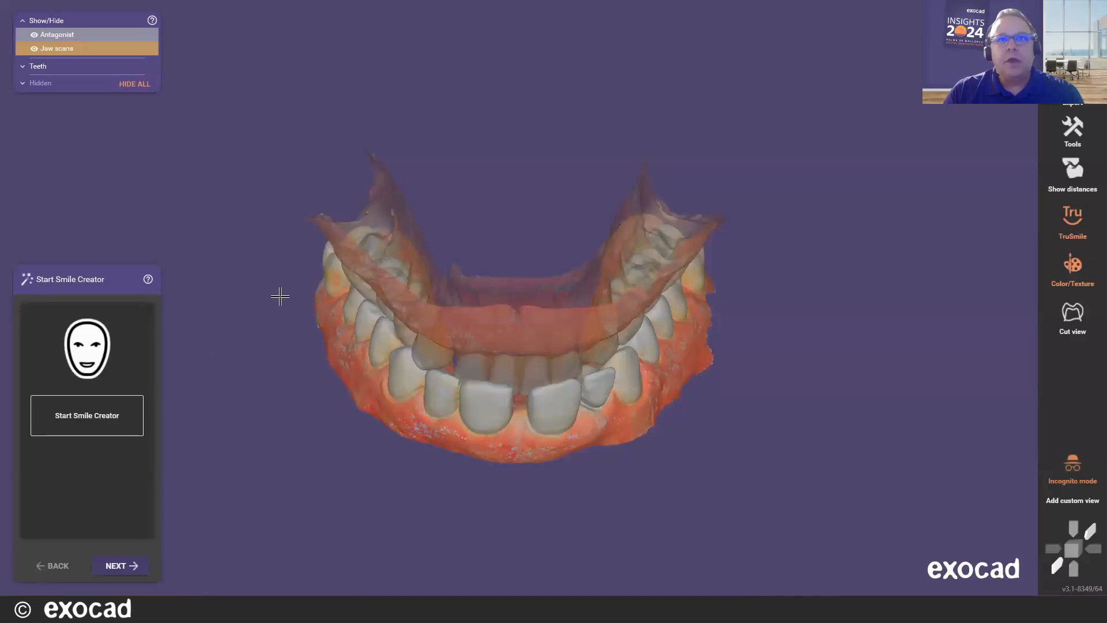
Start Smile Creator for the loaded jaw scans
right_drag(296, 257, 655, 348)
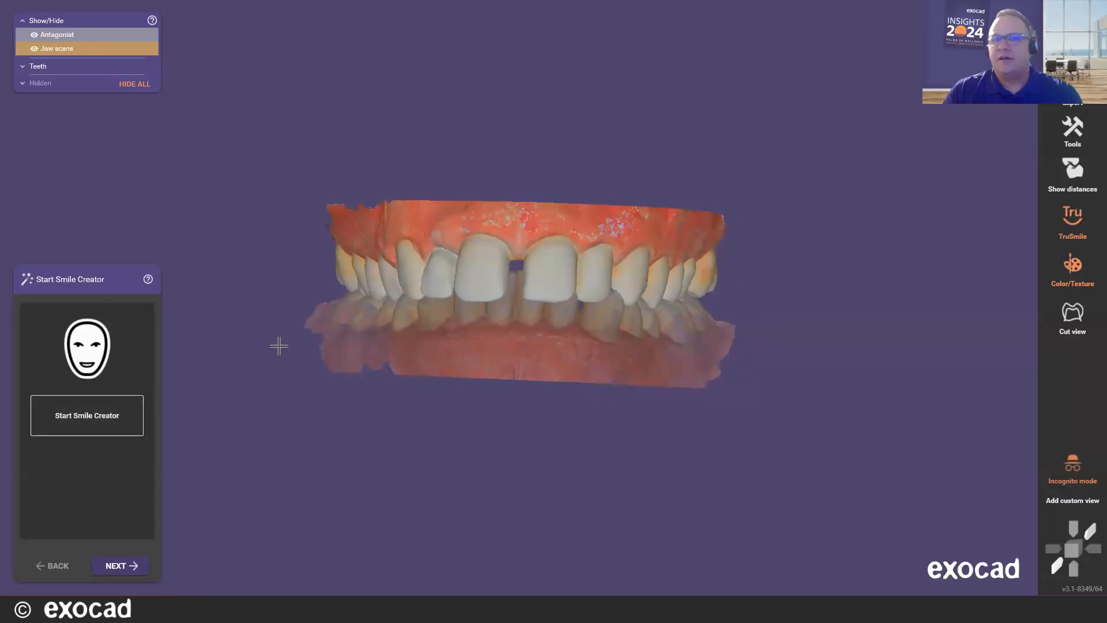
click(93, 420)
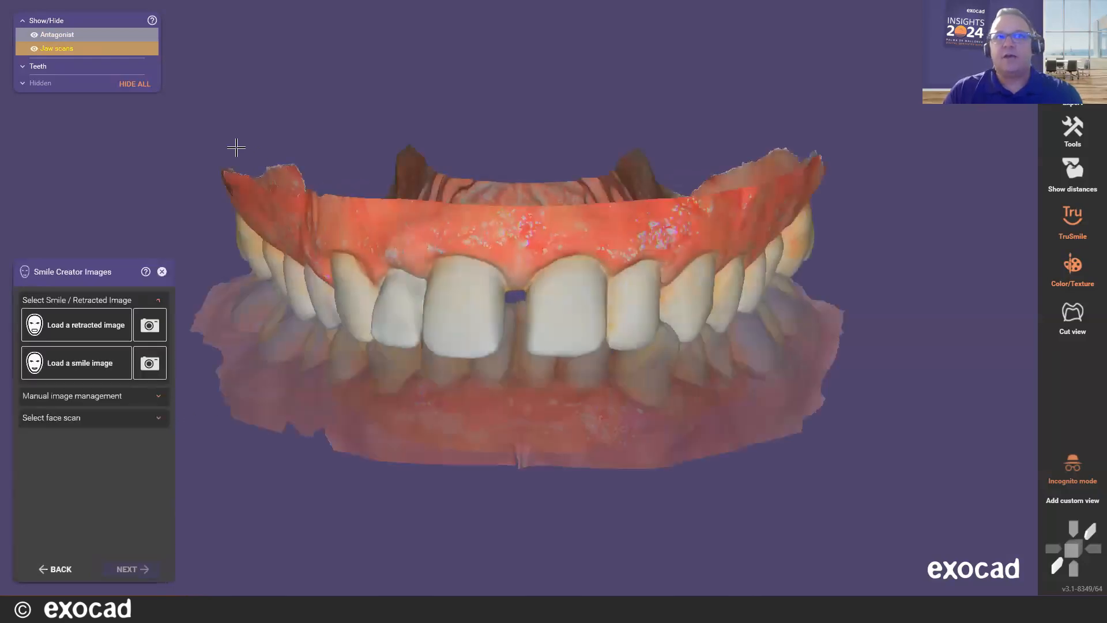
right_drag(539, 228, 464, 236)
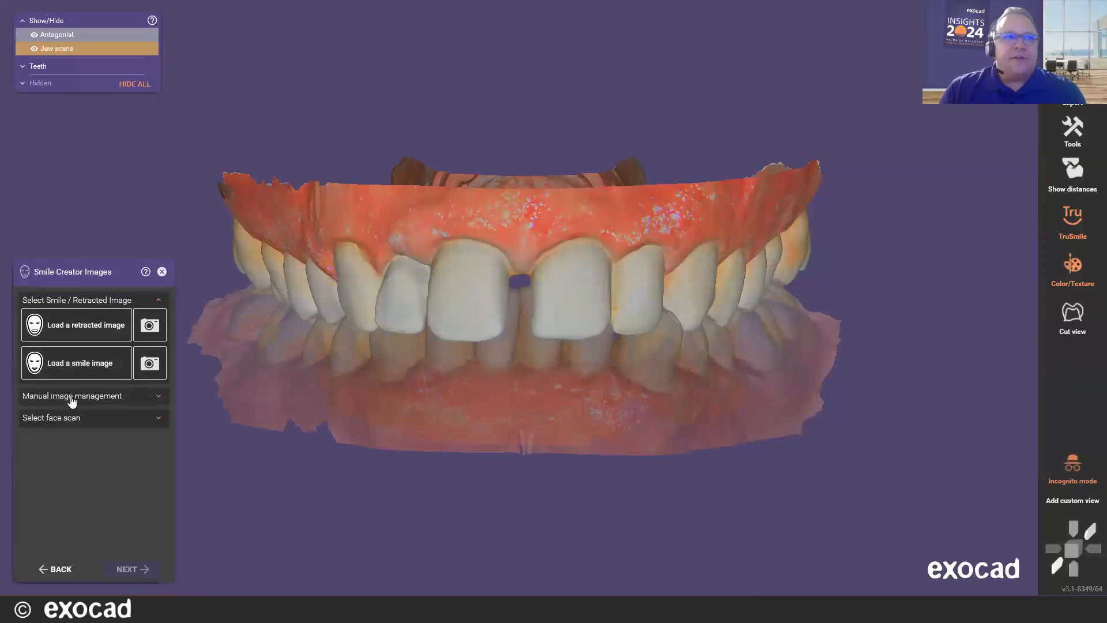
click(66, 424)
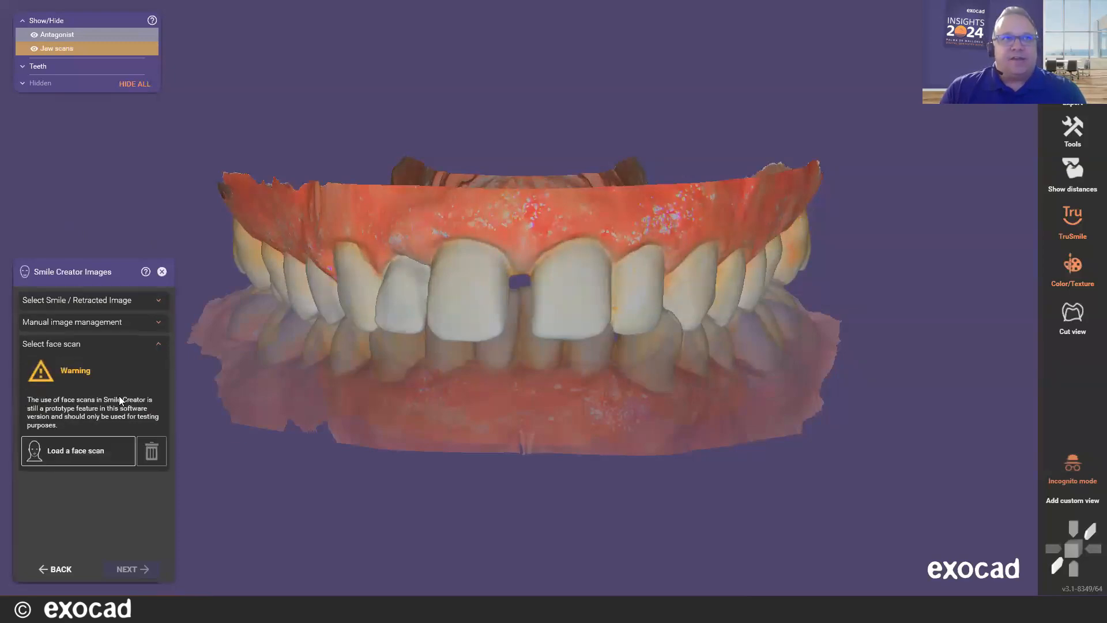
click(114, 346)
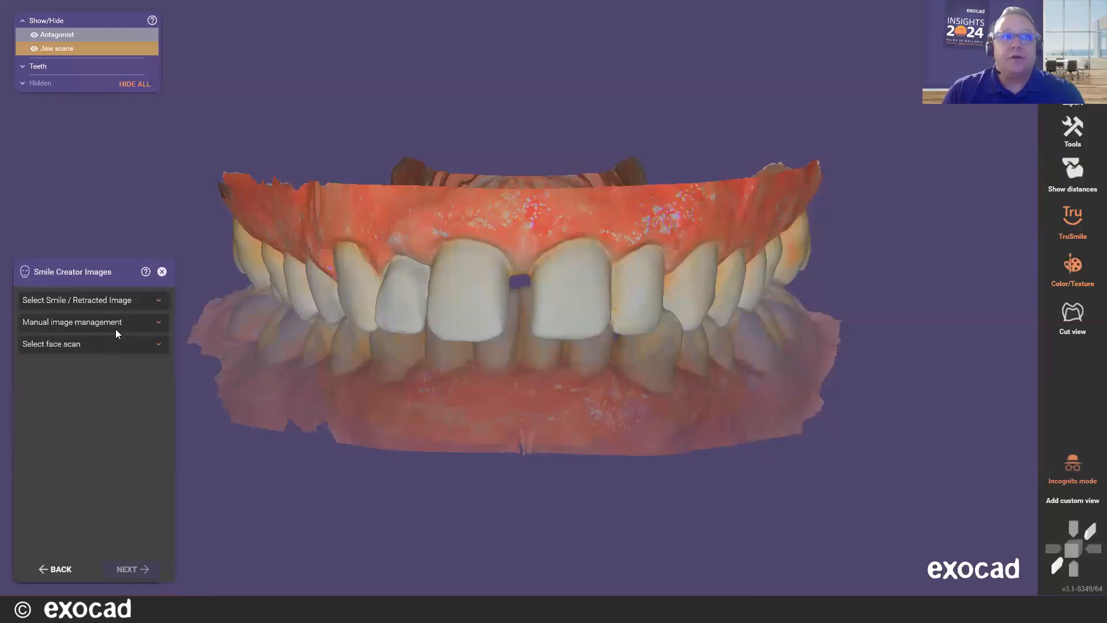
click(118, 304)
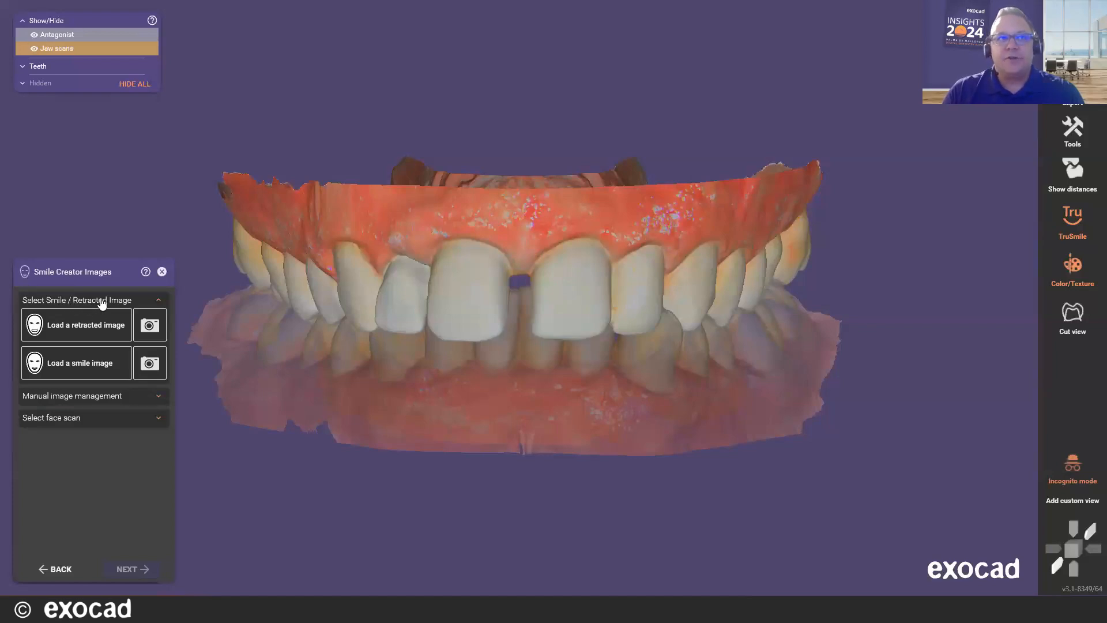
Load retracted.JPG as the retracted face image
click(63, 327)
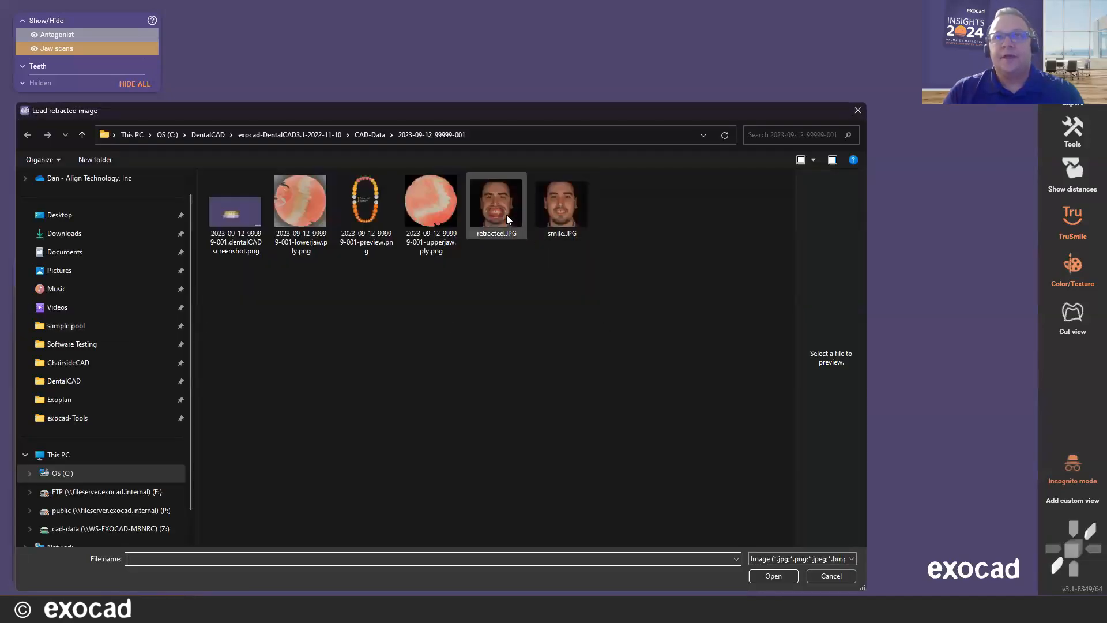
double_click(506, 214)
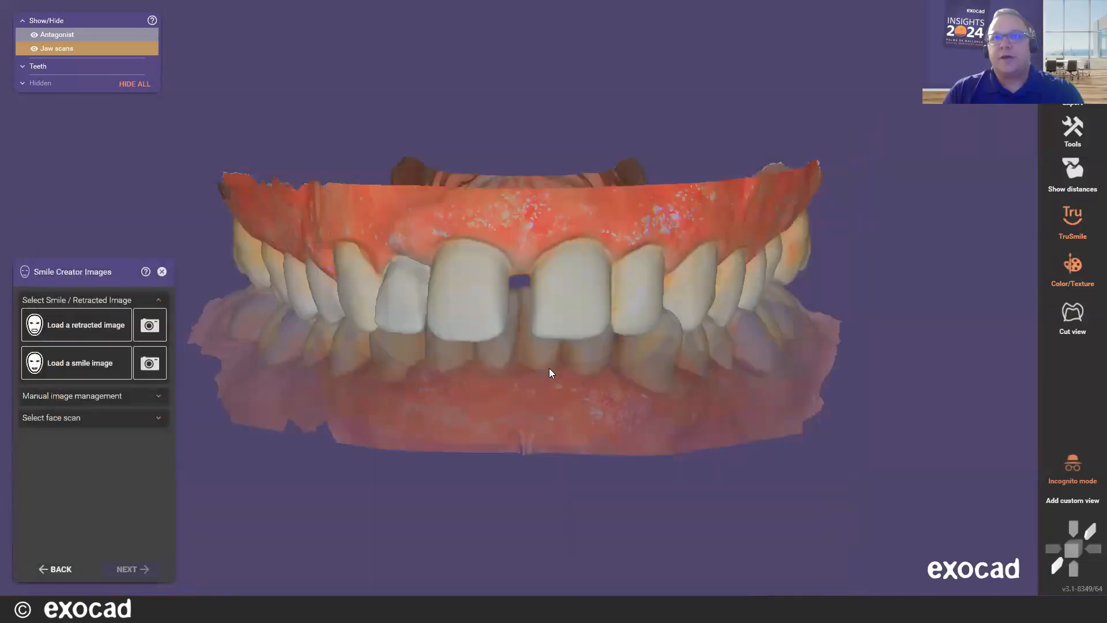
scroll(306, 382, down, 5)
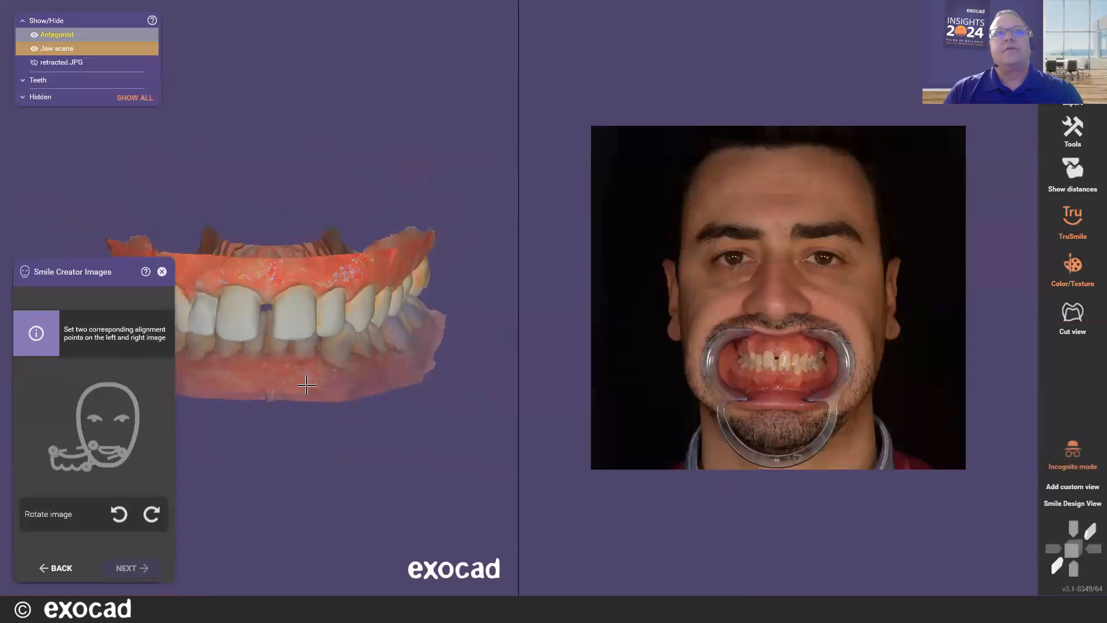
Place two alignment points on the jaw scan, at the inner incisal corners of both upper lateral incisors
scroll(333, 462, up, 2)
scroll(373, 348, up, 5)
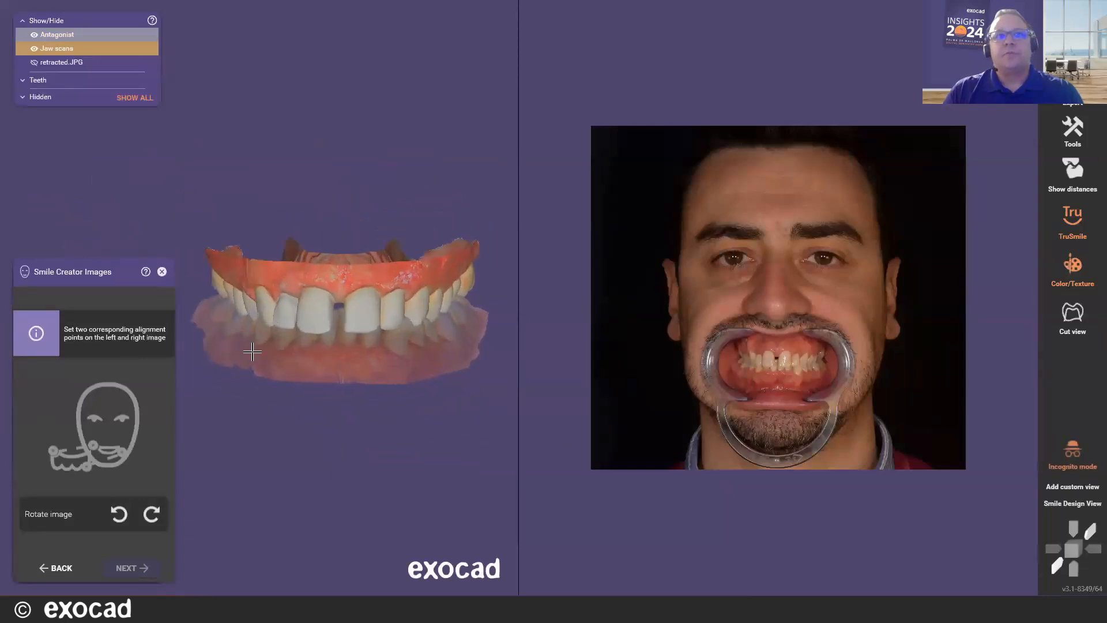
scroll(865, 352, up, 4)
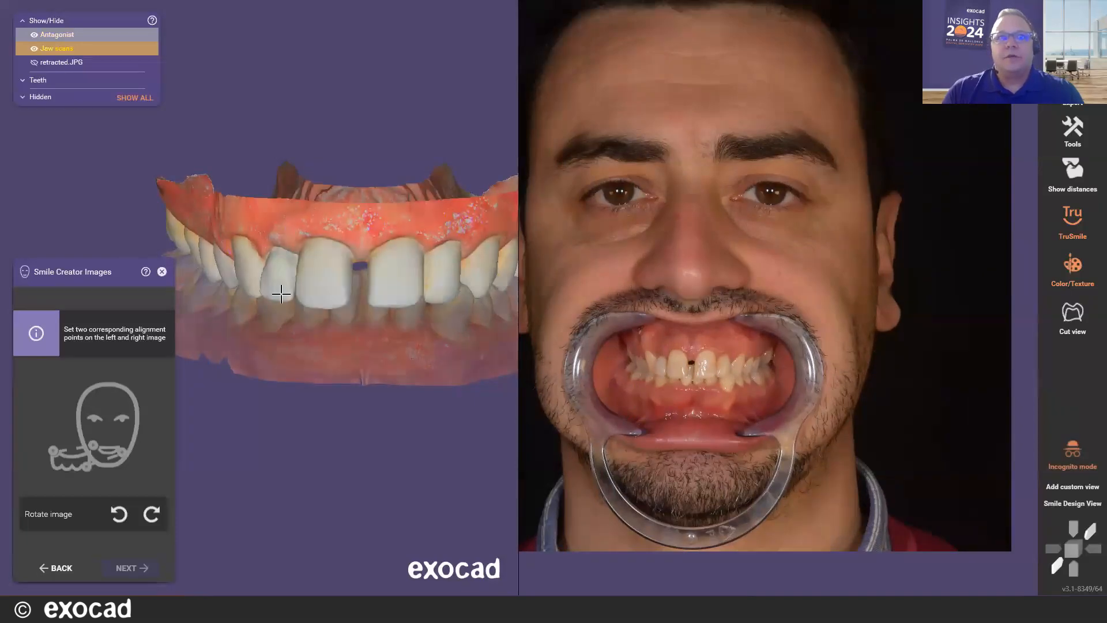
scroll(299, 299, up, 3)
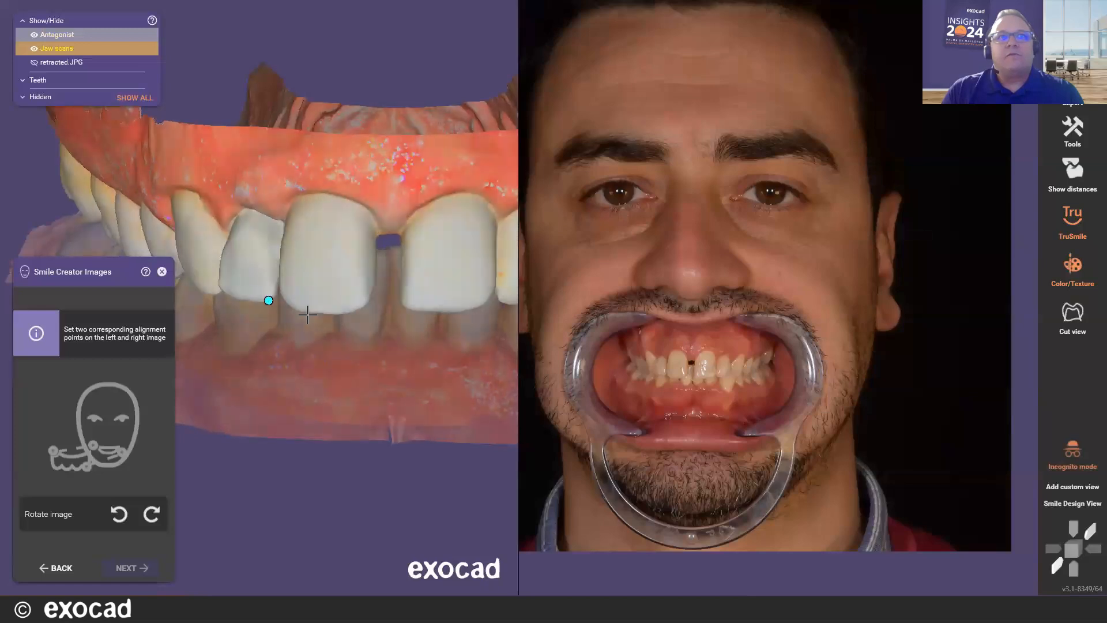
right_drag(307, 315, 424, 316)
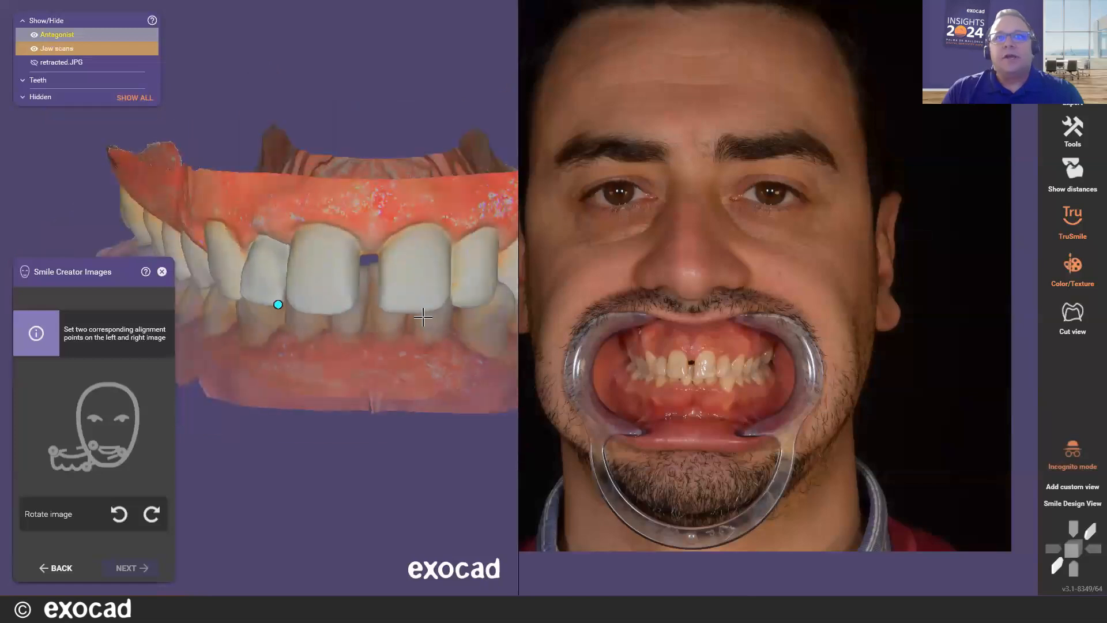
click(453, 301)
Place the two matching points on the lateral incisors in the retracted photo and proceed to the overlay
scroll(682, 363, up, 5)
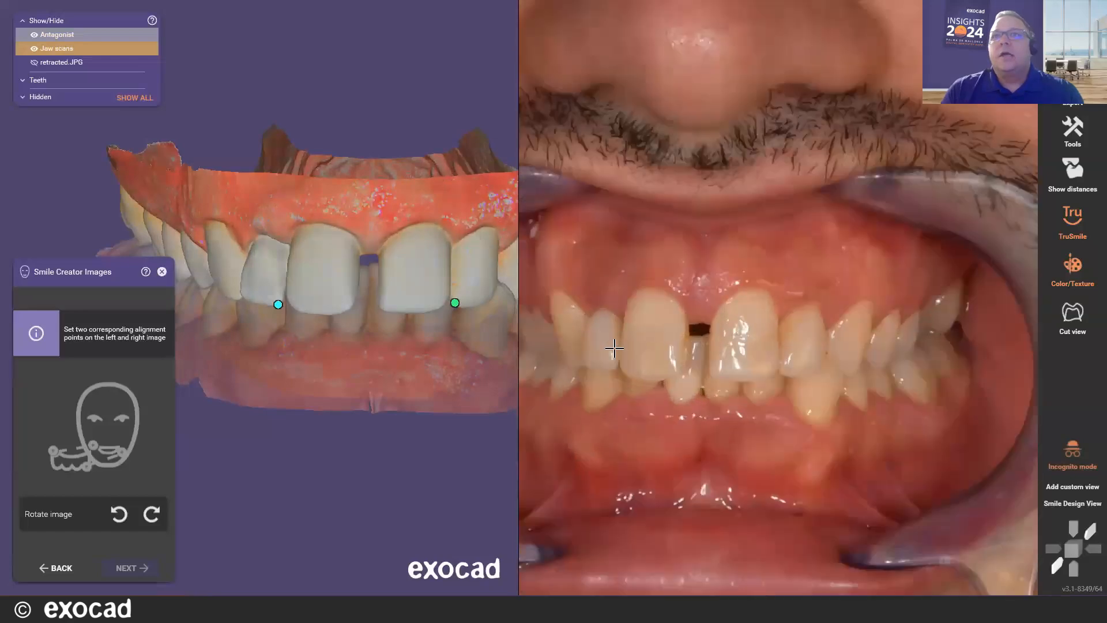
scroll(614, 348, up, 2)
click(611, 375)
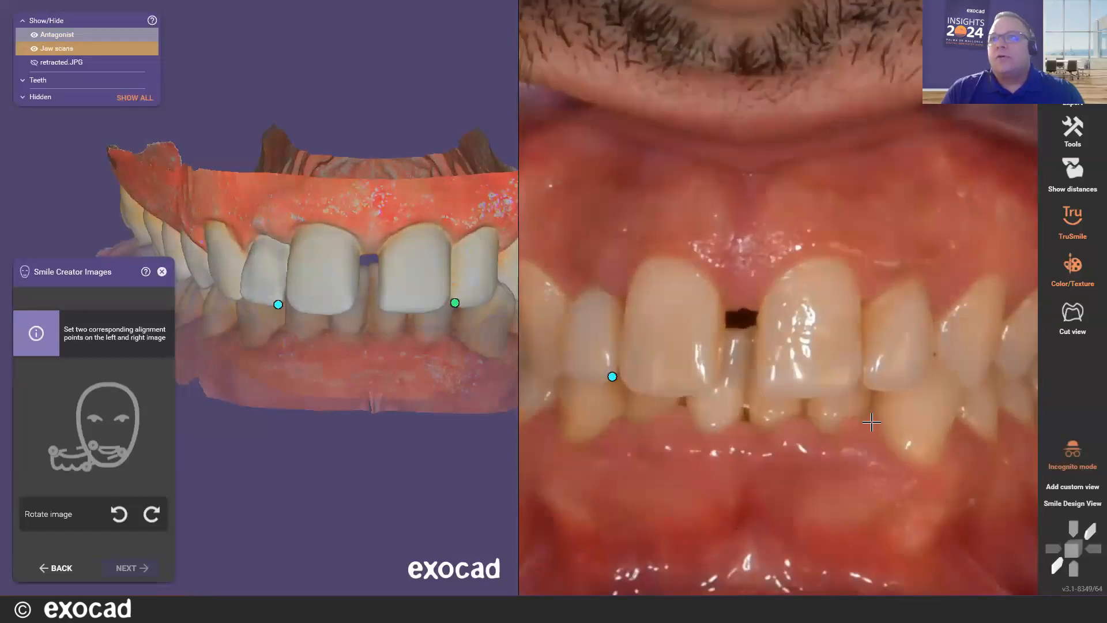
click(868, 386)
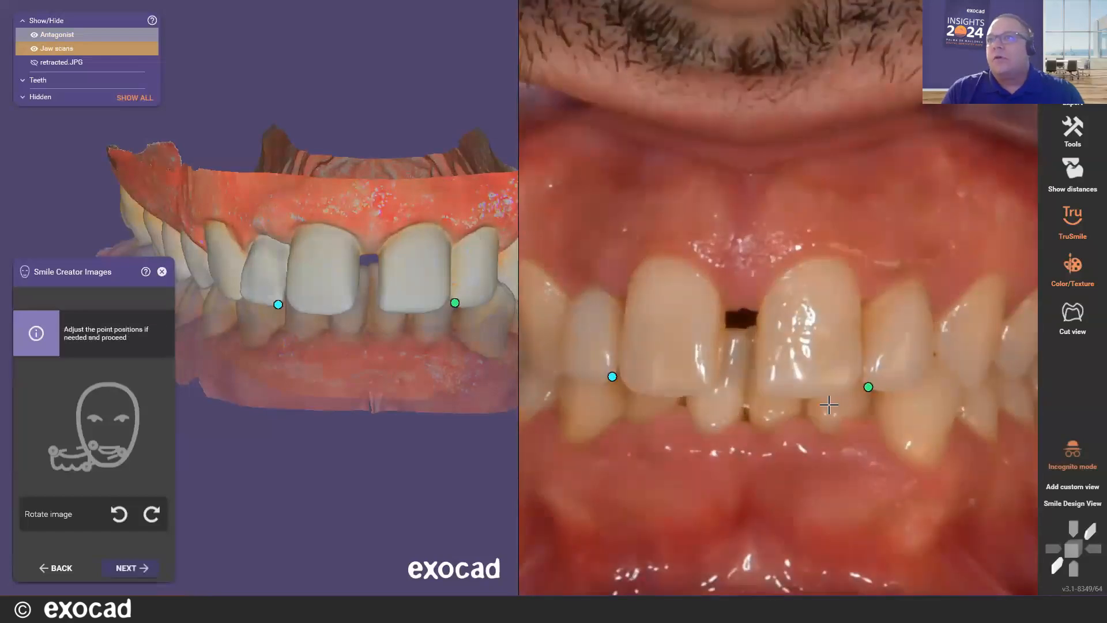
click(128, 568)
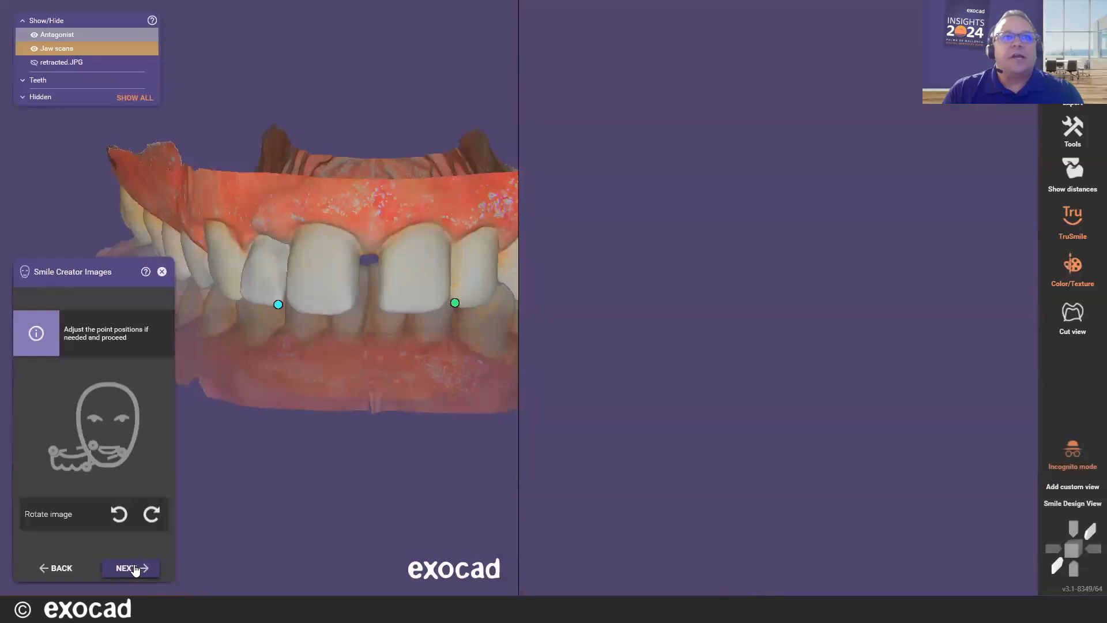
Fine-tune the photo's scale and position over the jaw scan by slightly moving both alignment points
scroll(525, 395, down, 2)
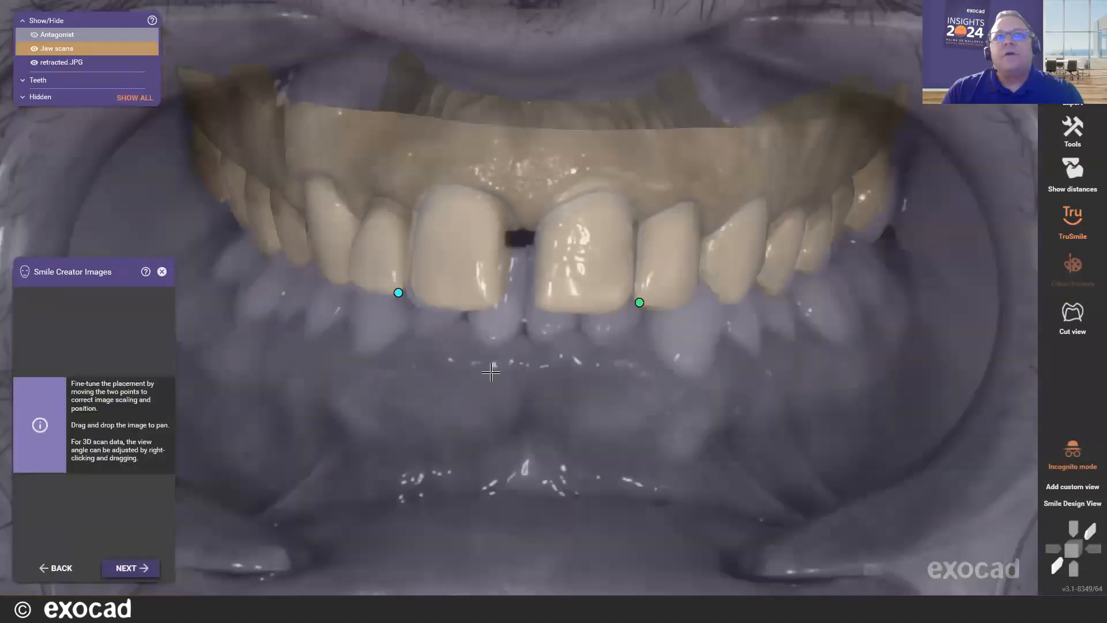
scroll(399, 300, up, 3)
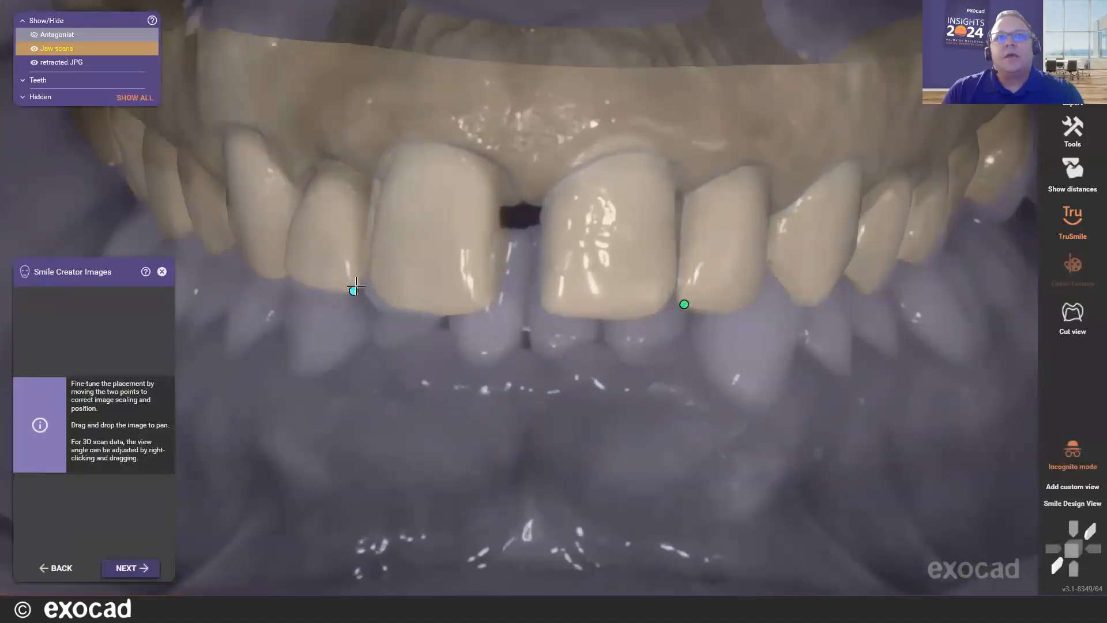
mouse_move(352, 290)
mouse_down()
mouse_move(340, 309)
mouse_move(359, 287)
mouse_up()
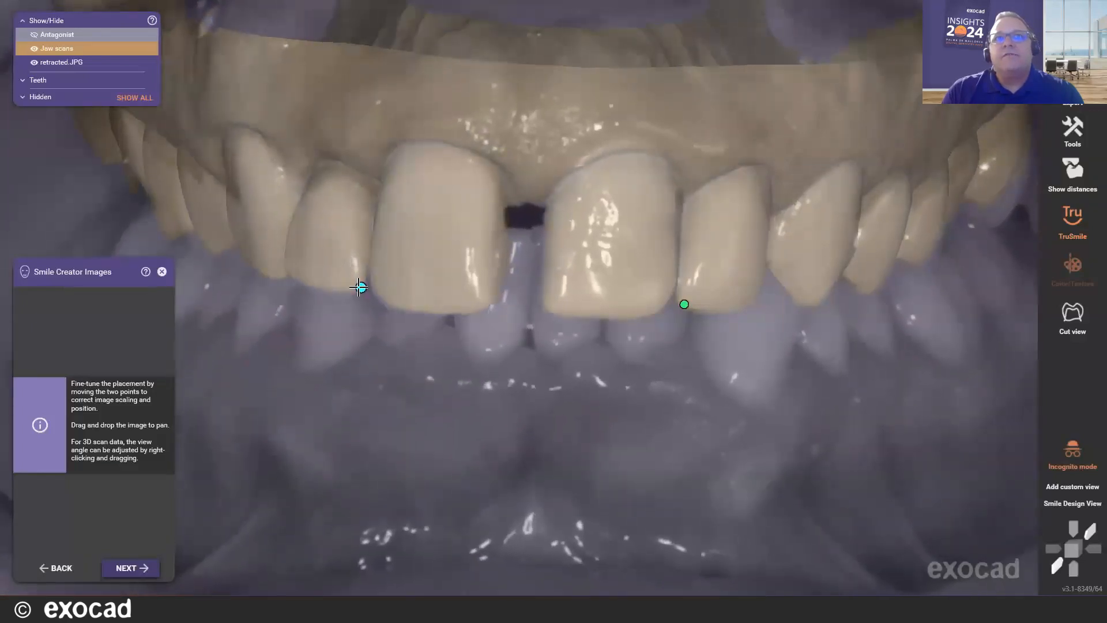
drag(684, 303, 680, 307)
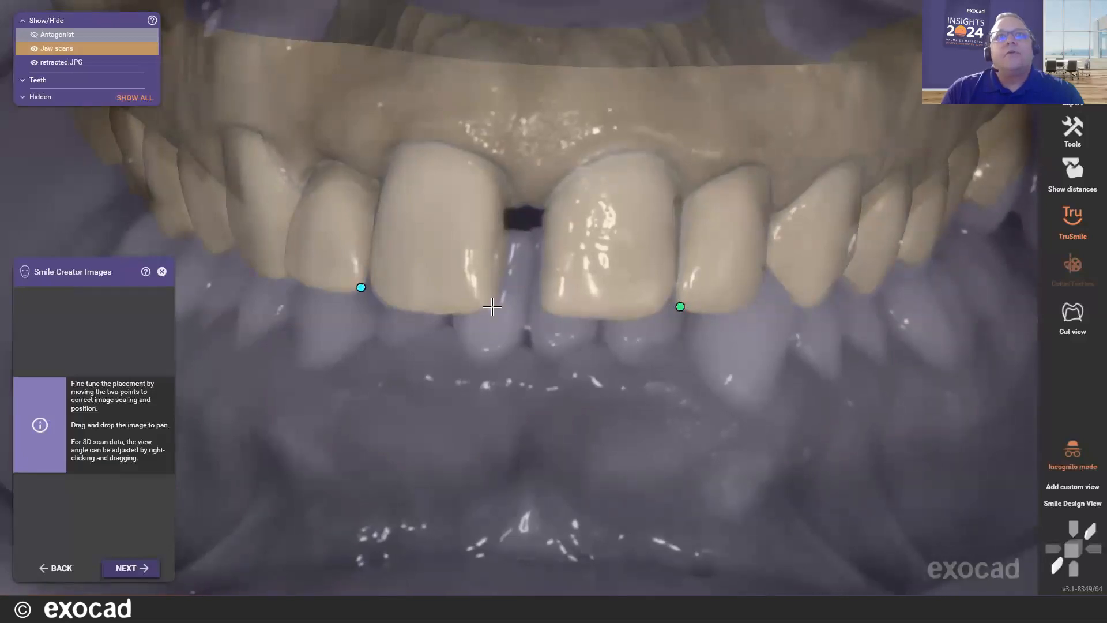
Nudge the alignment point at the patient's right lateral incisor and accept the retracted photo's overlay
mouse_move(360, 287)
mouse_down()
mouse_move(336, 306)
mouse_move(361, 283)
mouse_up()
scroll(495, 378, down, 3)
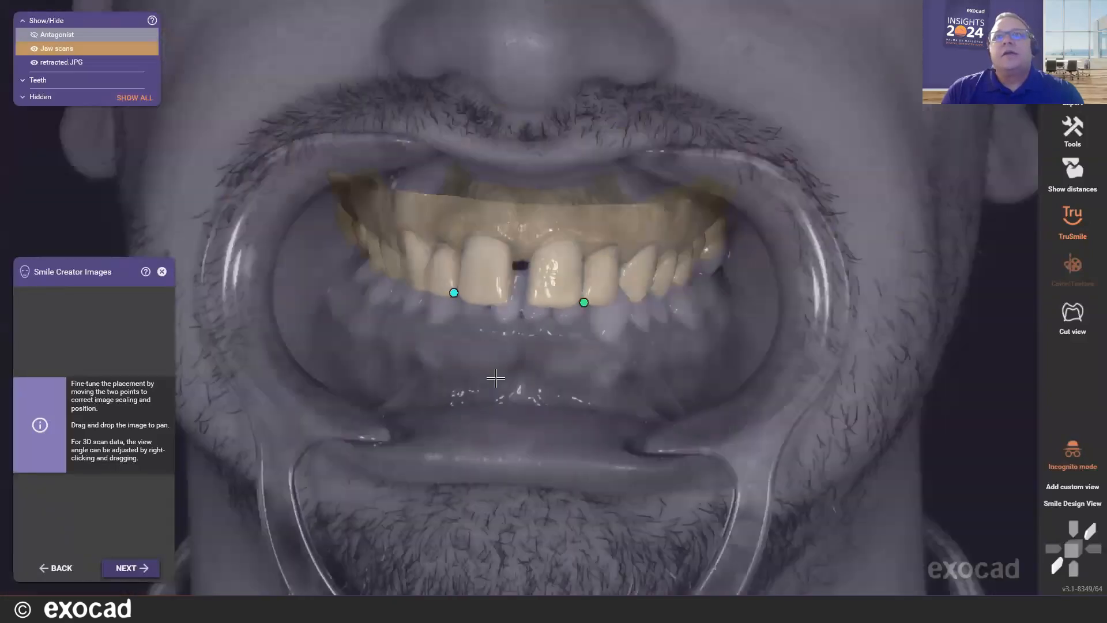
scroll(484, 386, down, 2)
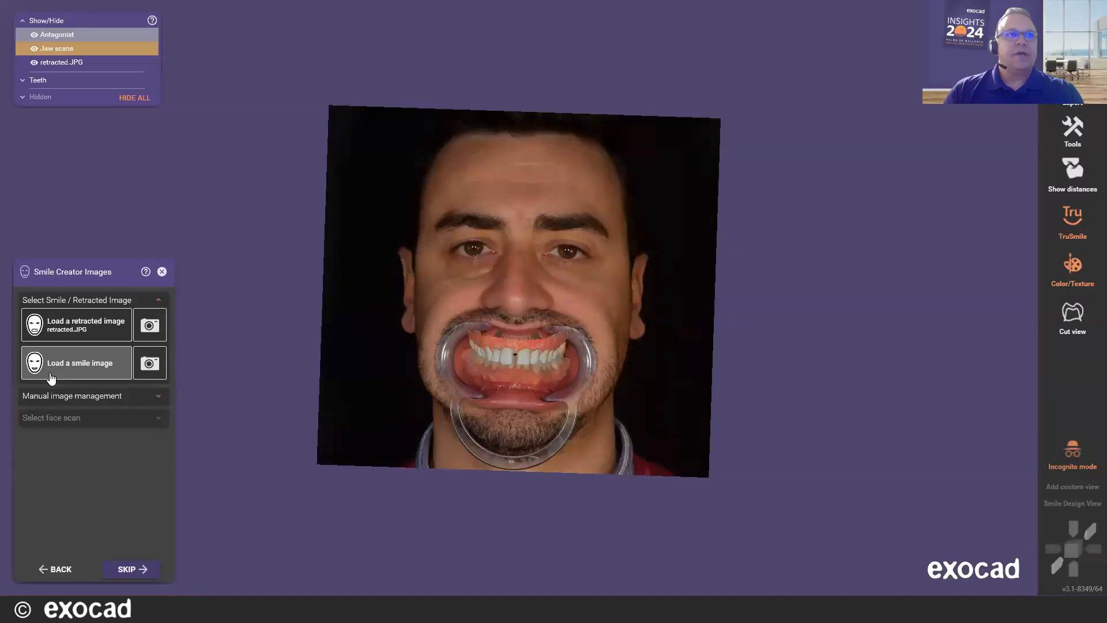
Load smile.JPG as the smile image and accept its automatic placement over the retracted photo
click(98, 367)
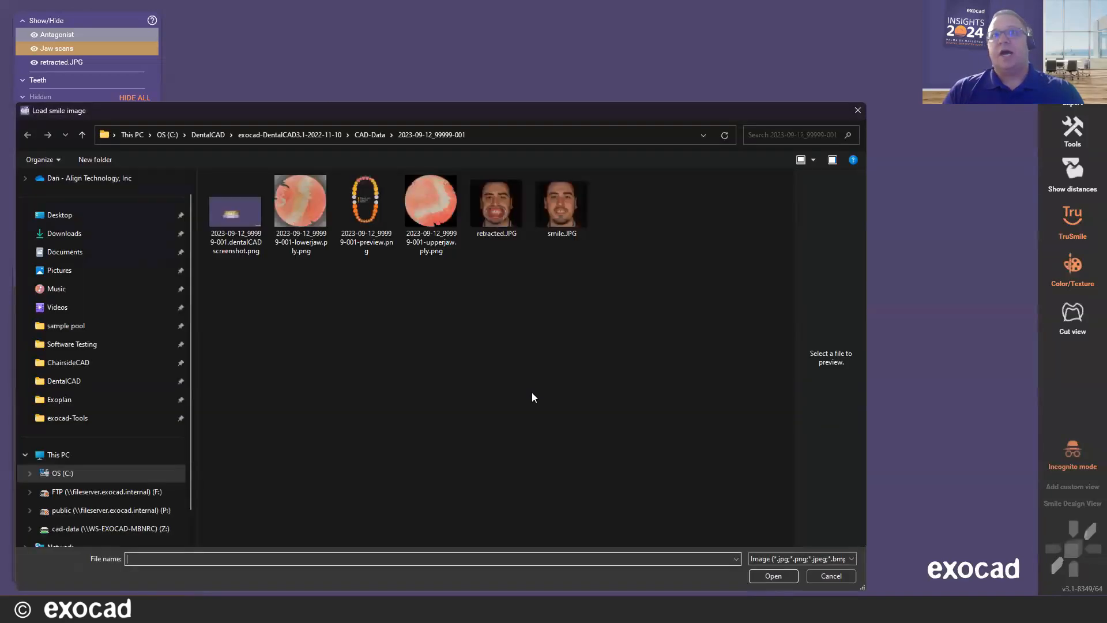
double_click(579, 214)
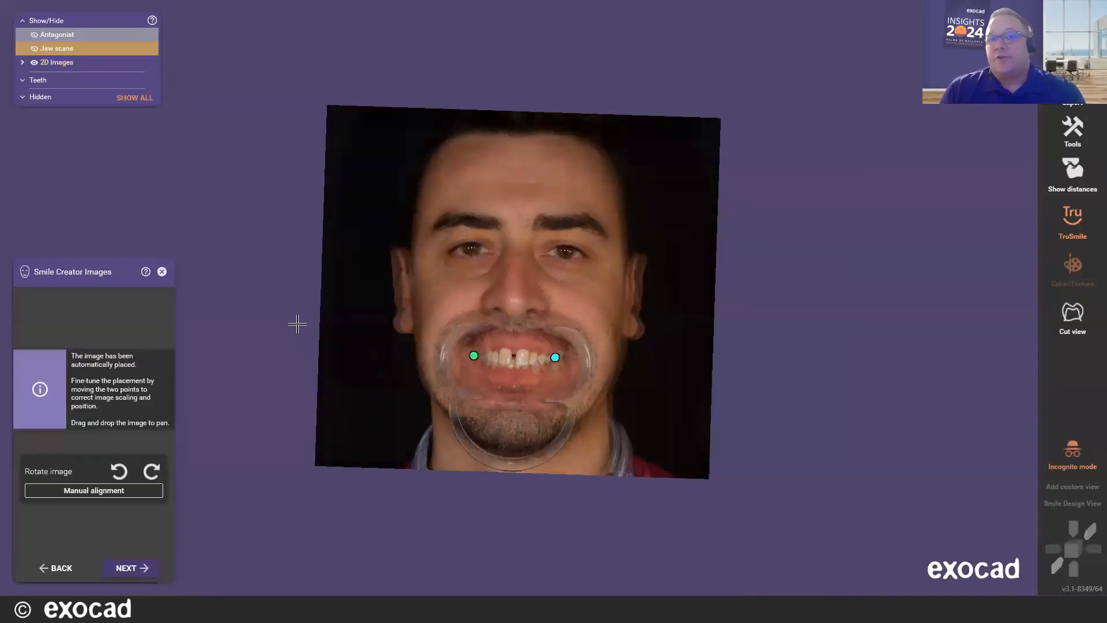
click(146, 571)
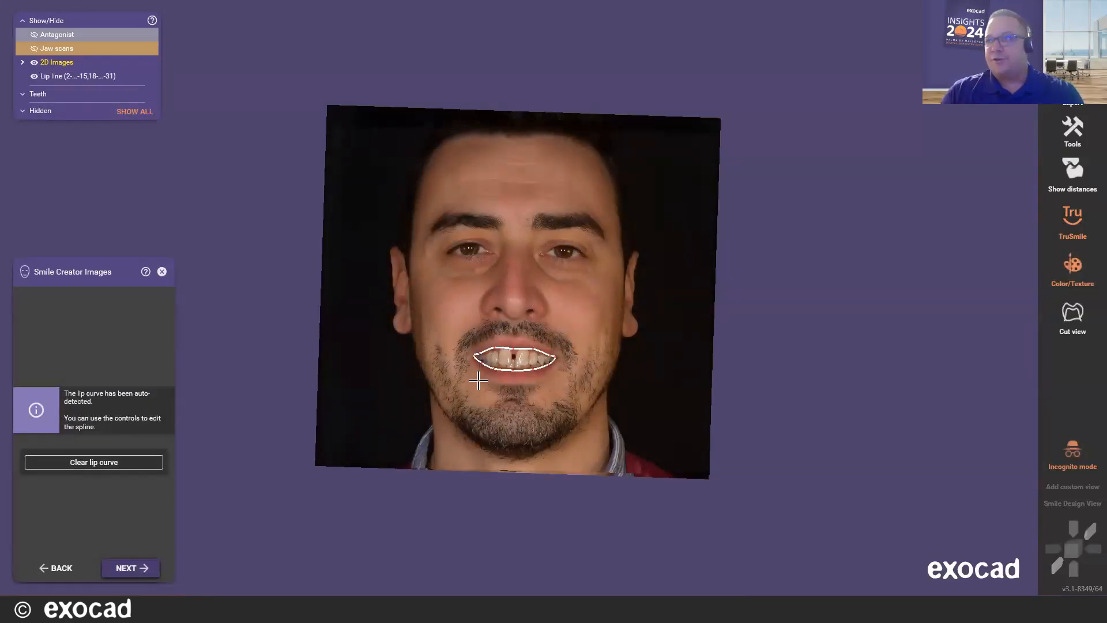
Refine the auto-detected lip curve by moving its control points onto the inner lip edges, and accept the curve
scroll(478, 409, up, 8)
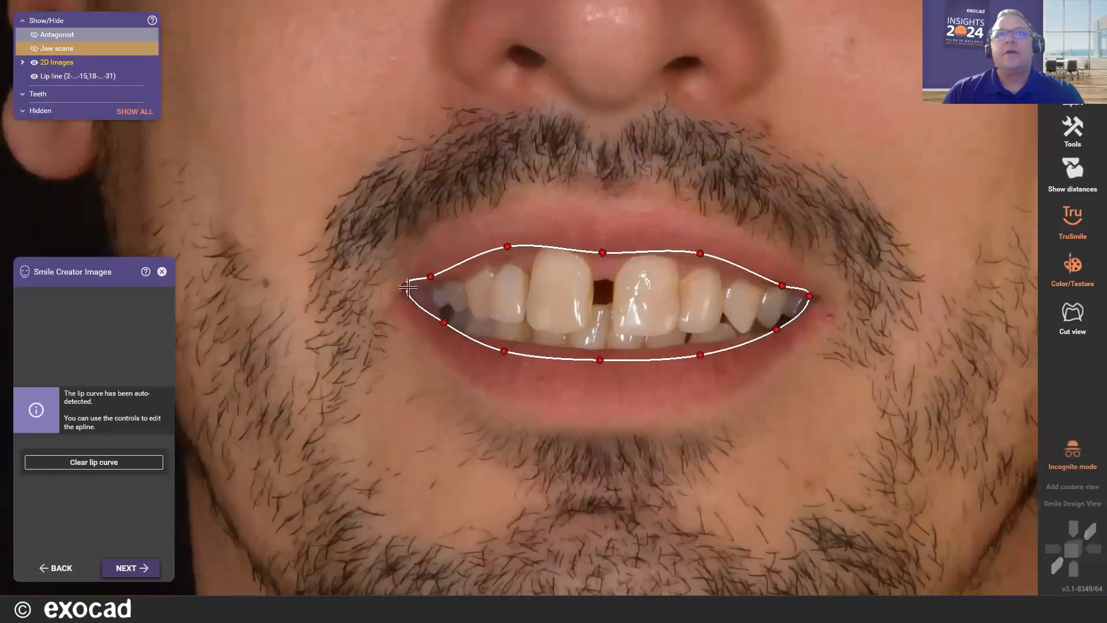
scroll(407, 286, up, 1)
drag(395, 285, 537, 238)
drag(612, 366, 611, 356)
drag(505, 355, 505, 345)
drag(724, 359, 705, 349)
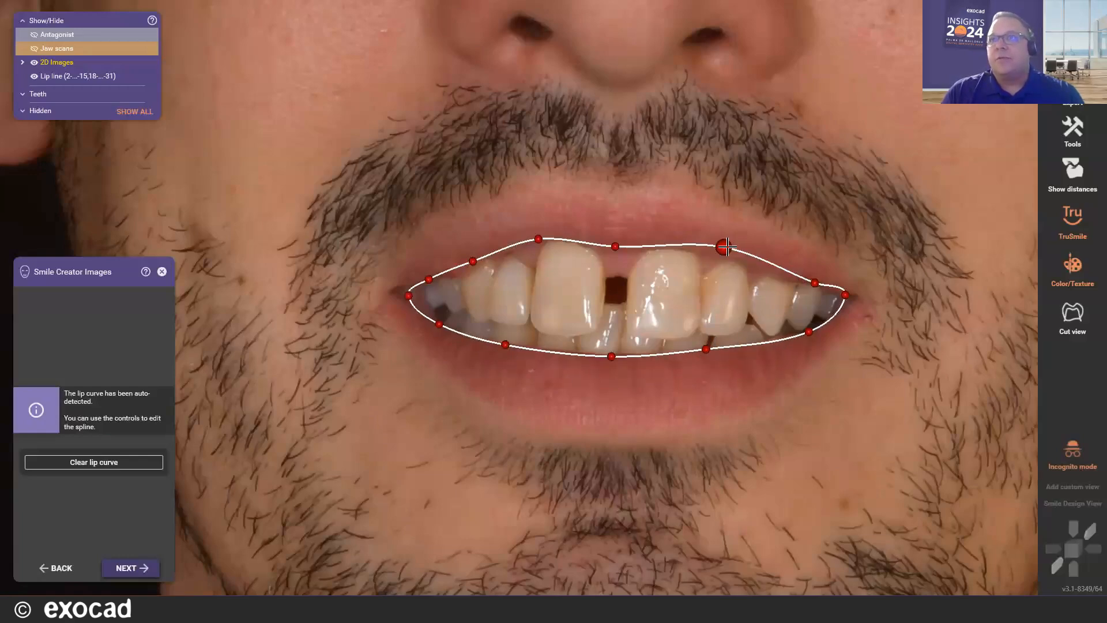
drag(723, 247, 713, 248)
scroll(532, 225, down, 10)
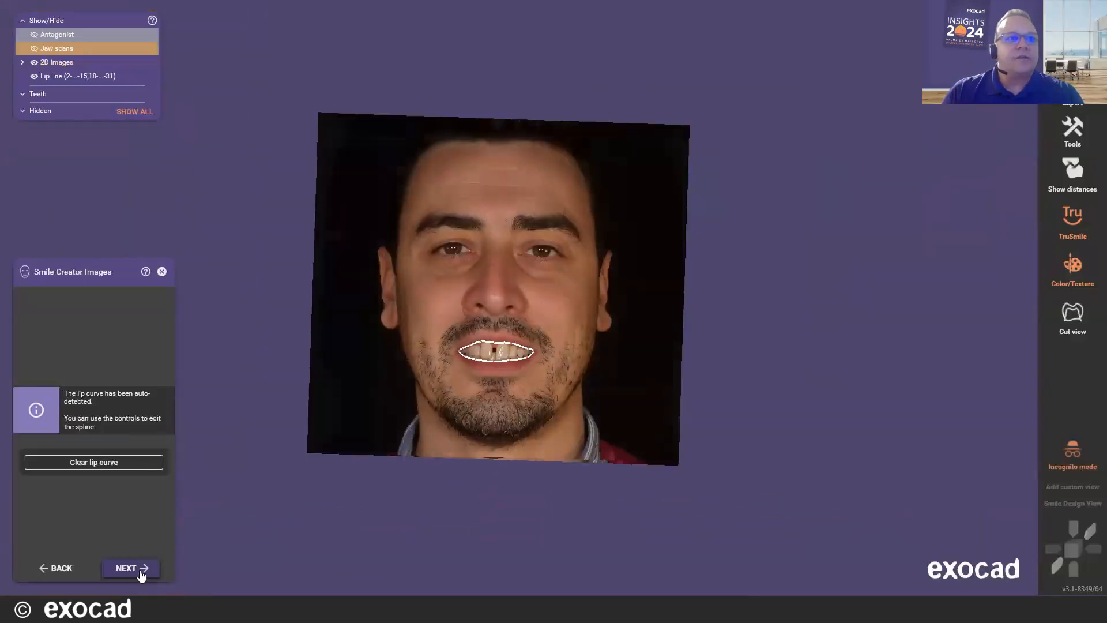
click(141, 571)
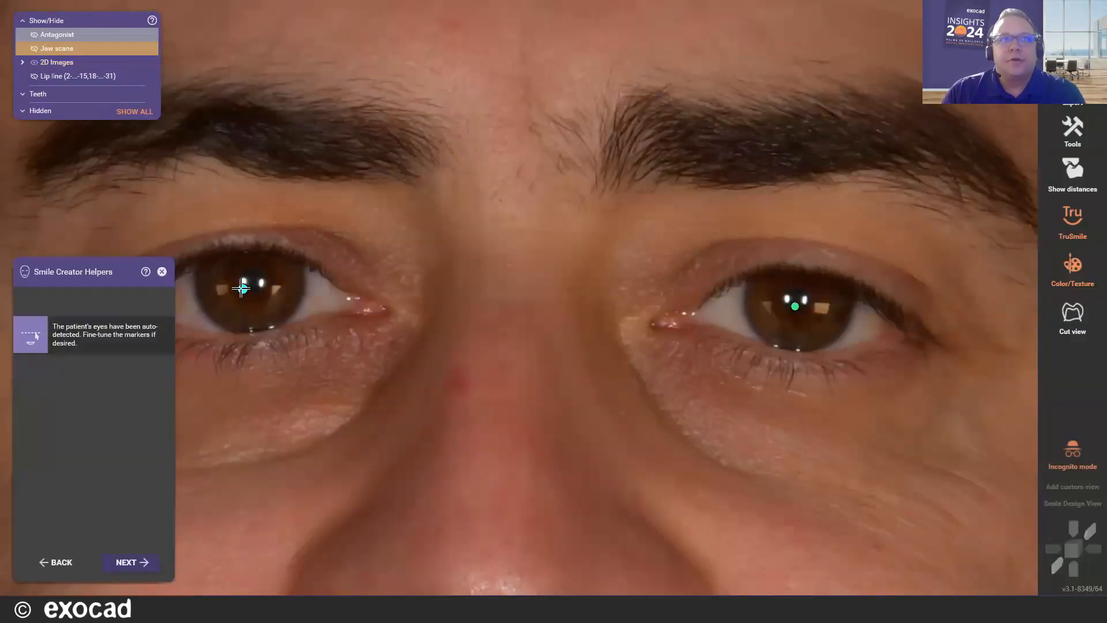
Fine-tune the eye marker on the patient's right pupil and proceed to the Smile Creator tooth modelling
drag(241, 293, 248, 284)
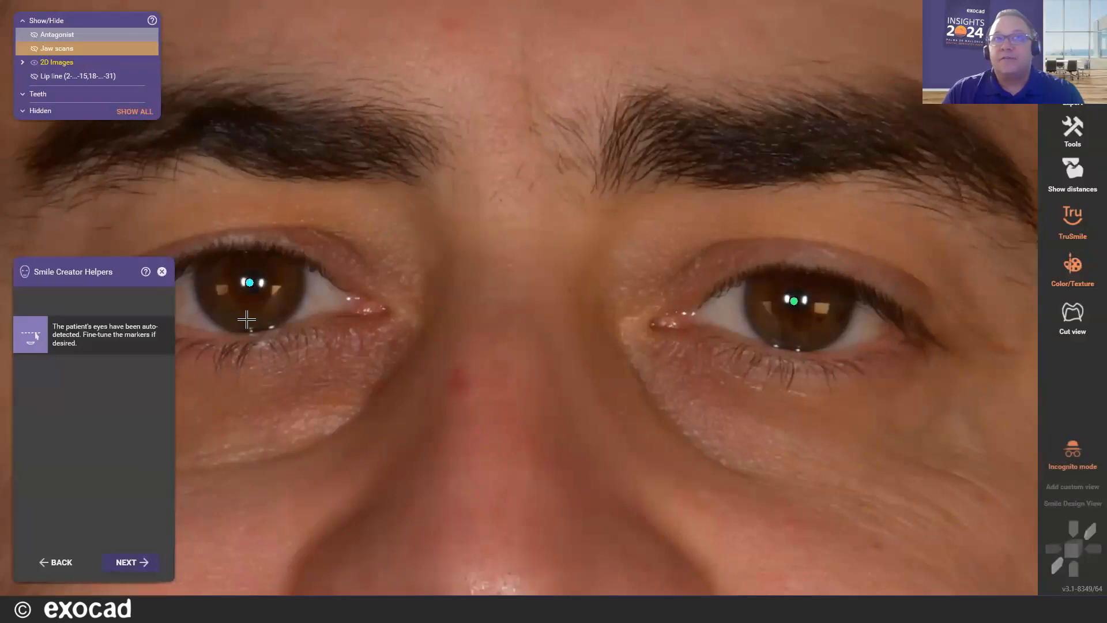
mouse_move(248, 284)
mouse_down()
mouse_move(257, 302)
mouse_move(251, 280)
mouse_up()
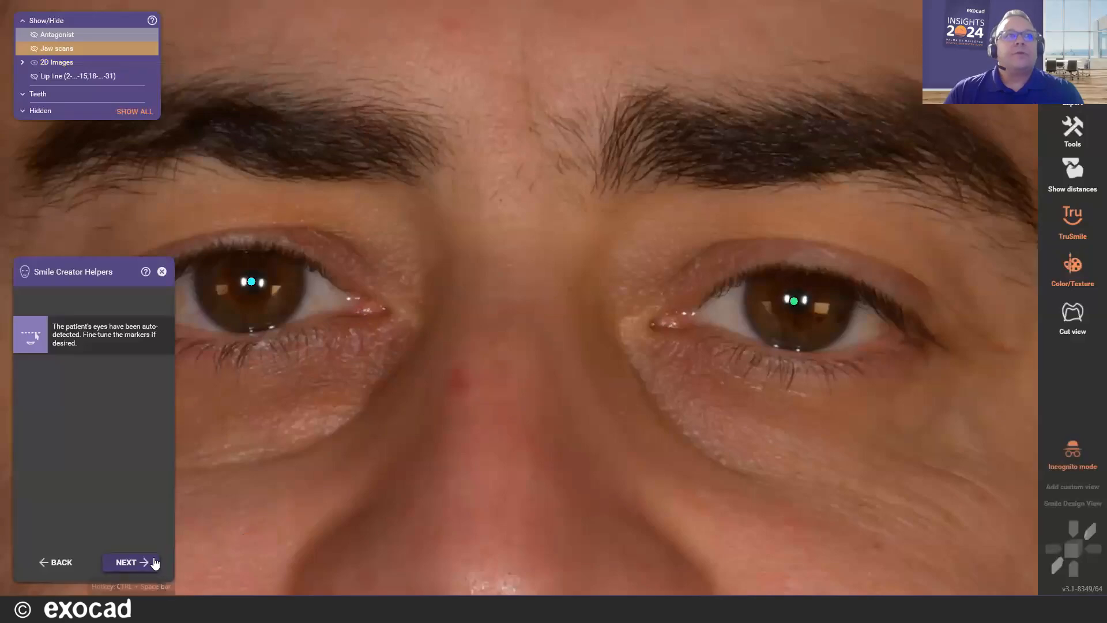
scroll(554, 422, down, 1)
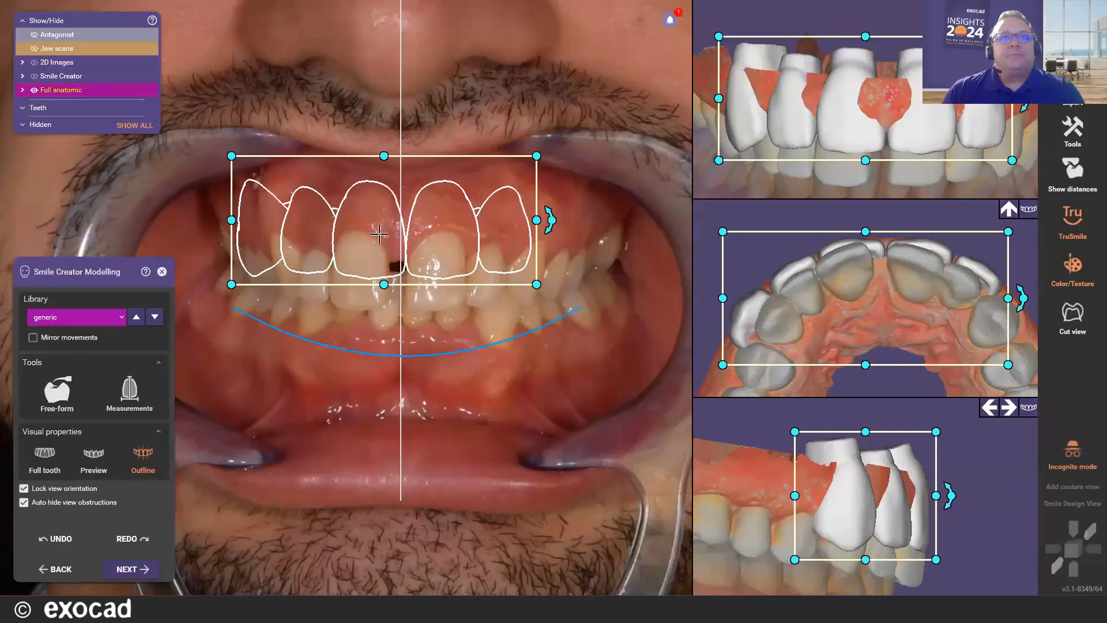
Move the tooth outlines down over the natural front teeth and narrow the arrangement from both ends to fit the arch
drag(379, 234, 370, 280)
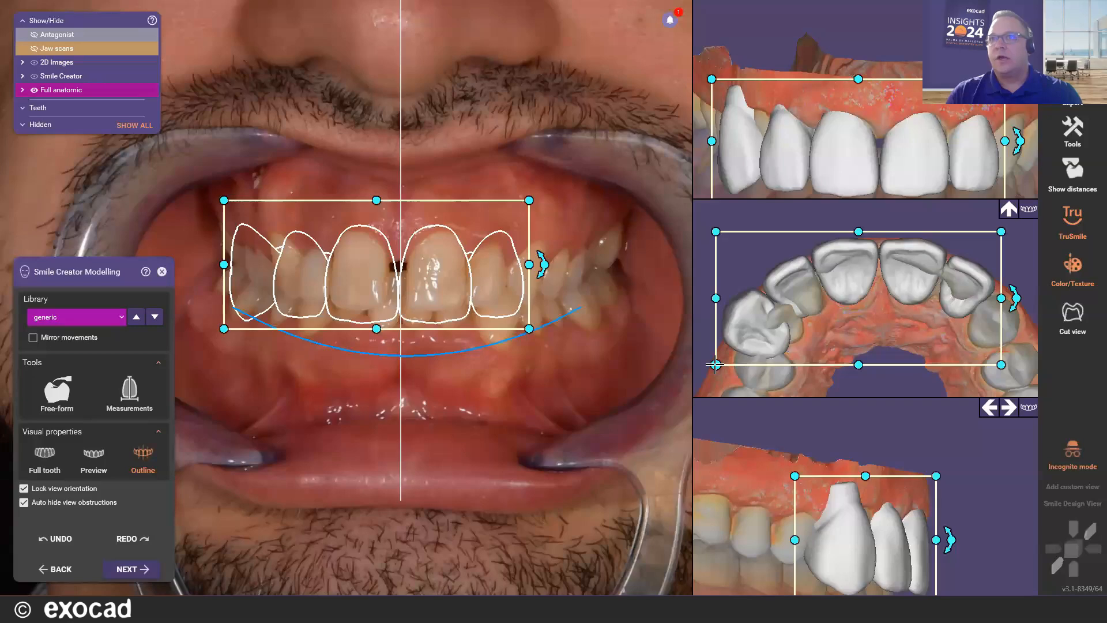
drag(715, 364, 736, 356)
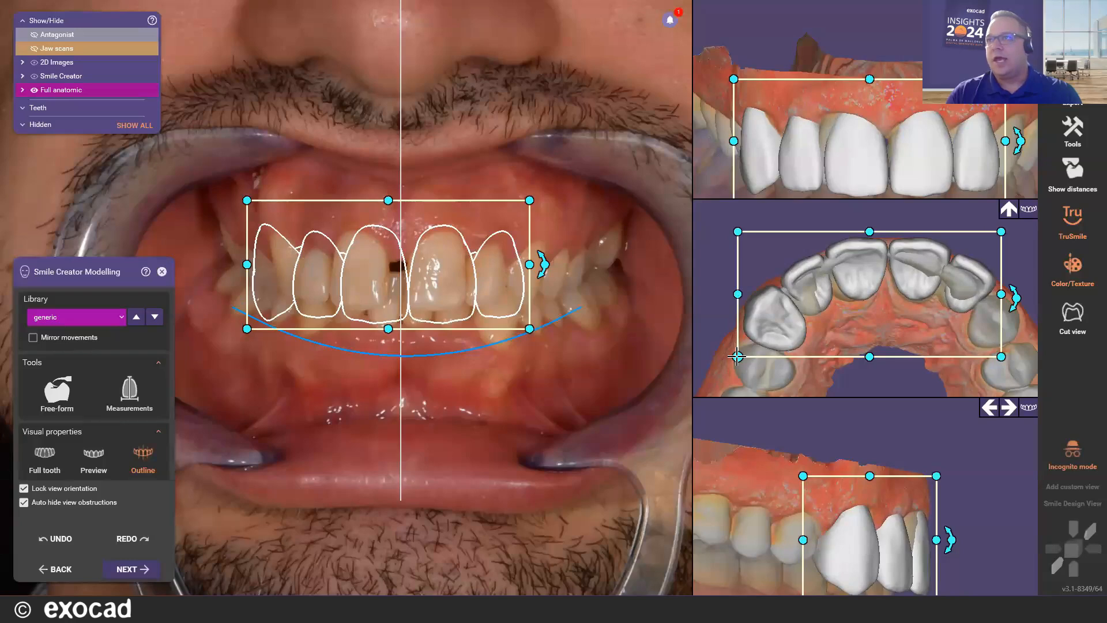
drag(736, 357, 737, 357)
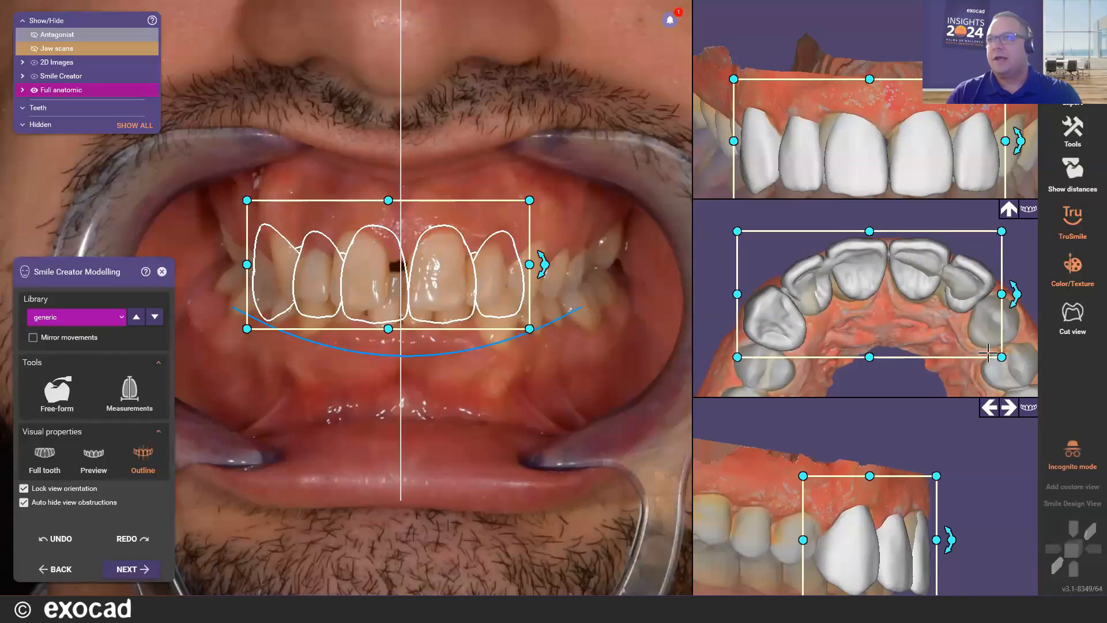
drag(999, 356, 988, 358)
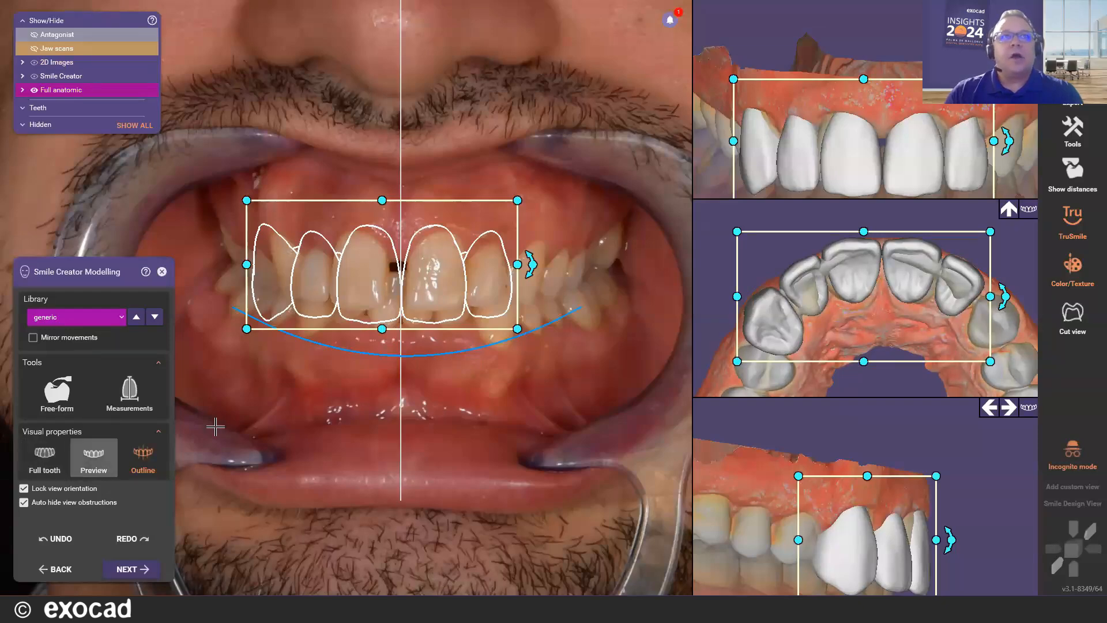
Show the mockup teeth in Preview, shorten them at the incisal edge and slightly rotate the arrangement in the occlusal view
click(91, 458)
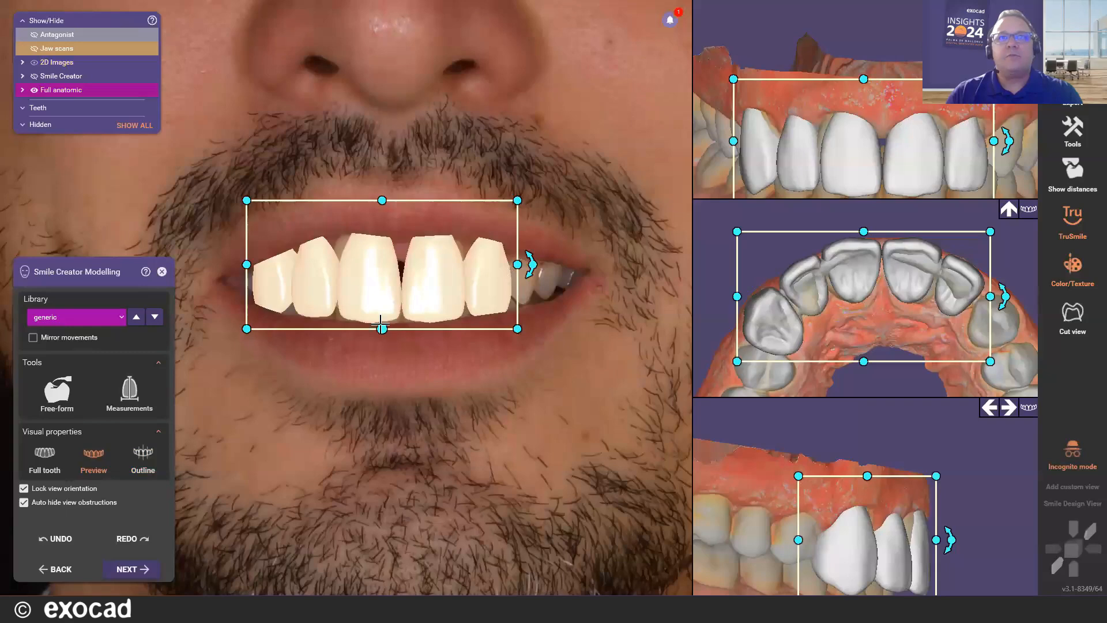
mouse_move(382, 328)
mouse_down()
mouse_move(382, 309)
mouse_move(382, 321)
mouse_up()
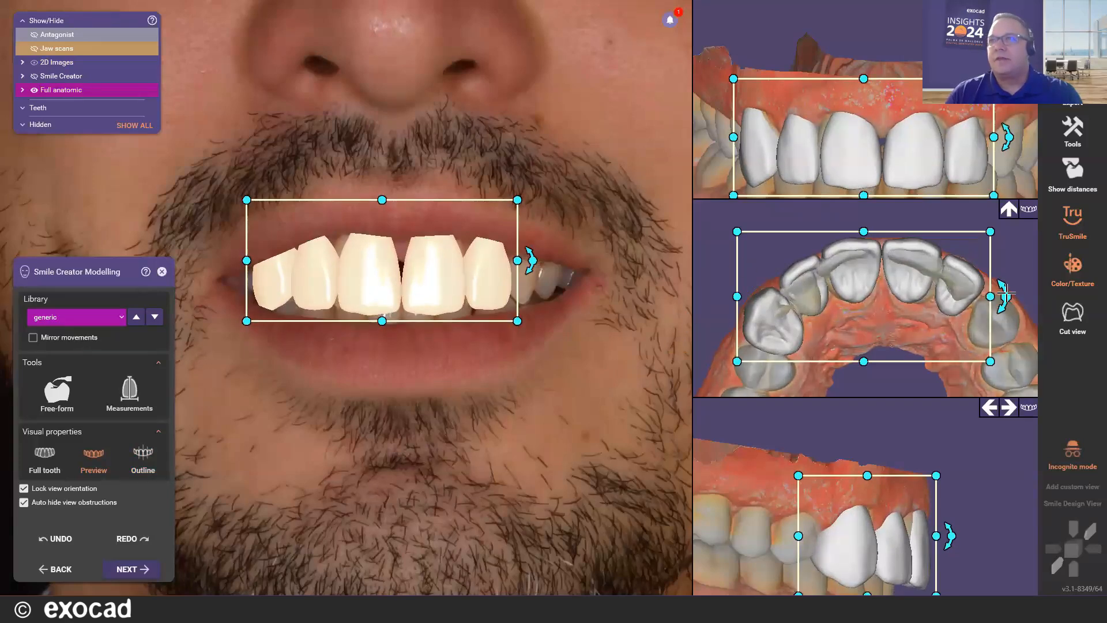
drag(1004, 295, 1005, 297)
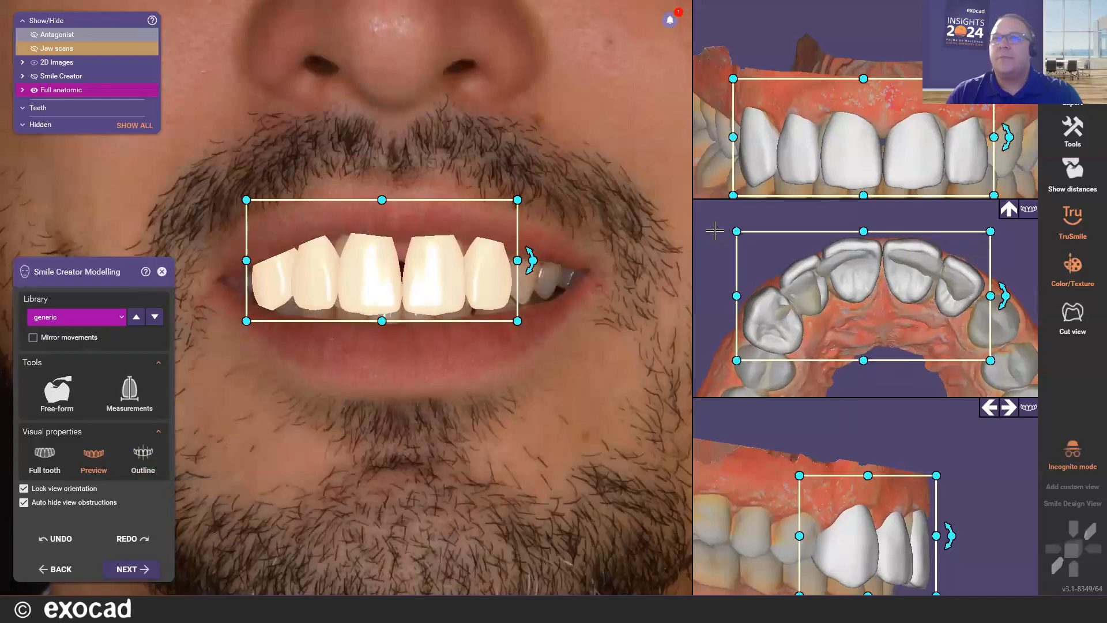
Select the mockup canine on the patient's right for individual editing
click(750, 319)
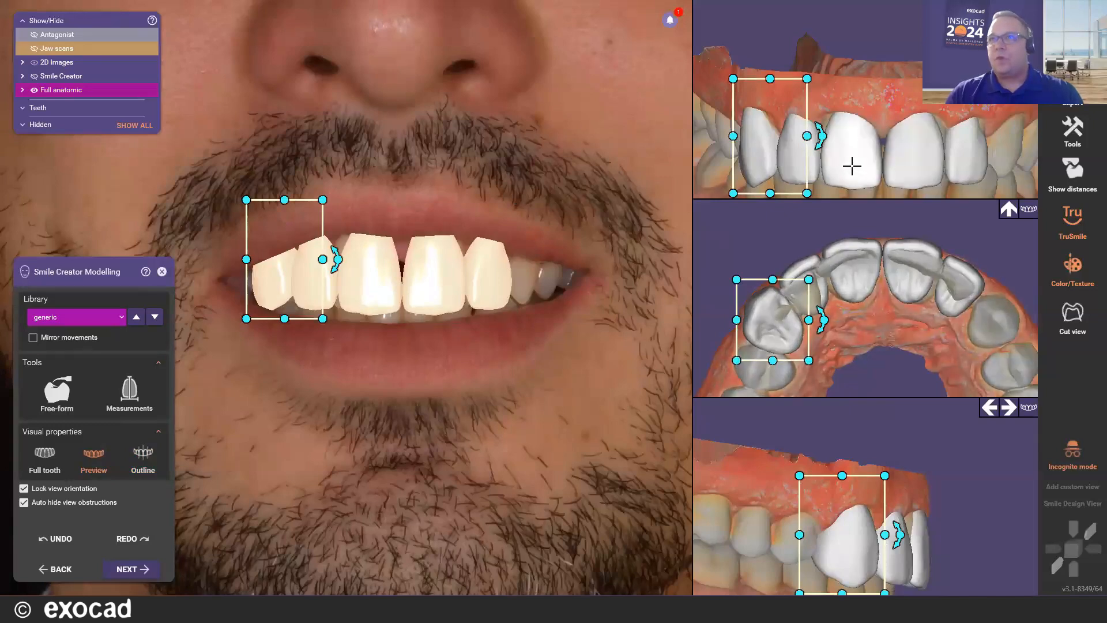
Toggle both mockup central incisors between transparent, hidden and opaque to compare them with the natural teeth
shift+middle_click(398, 275)
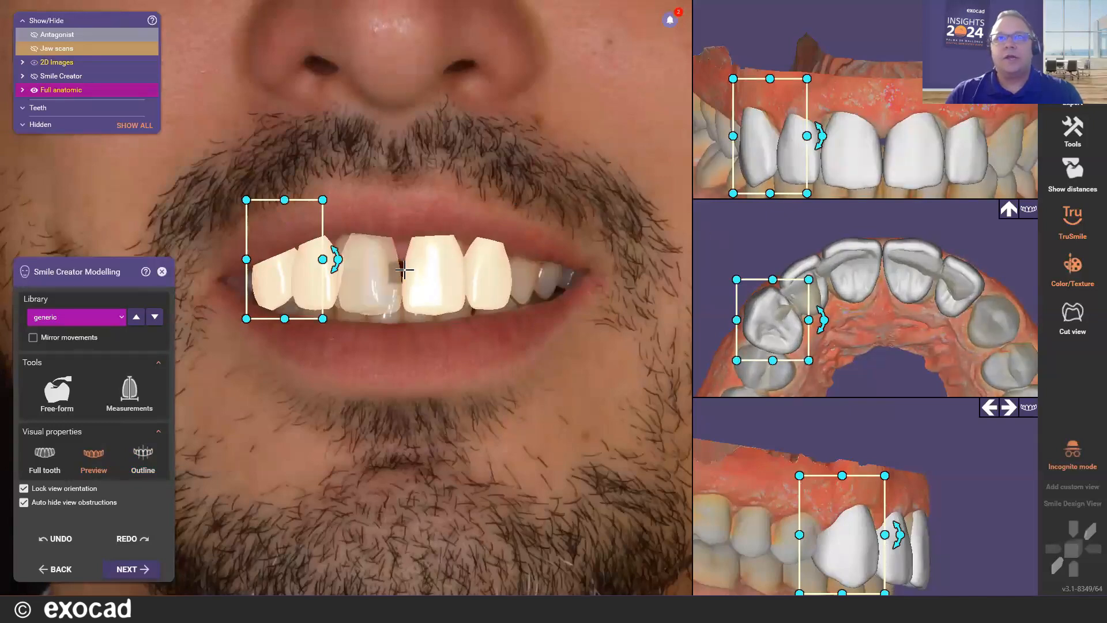
shift+middle_click(431, 269)
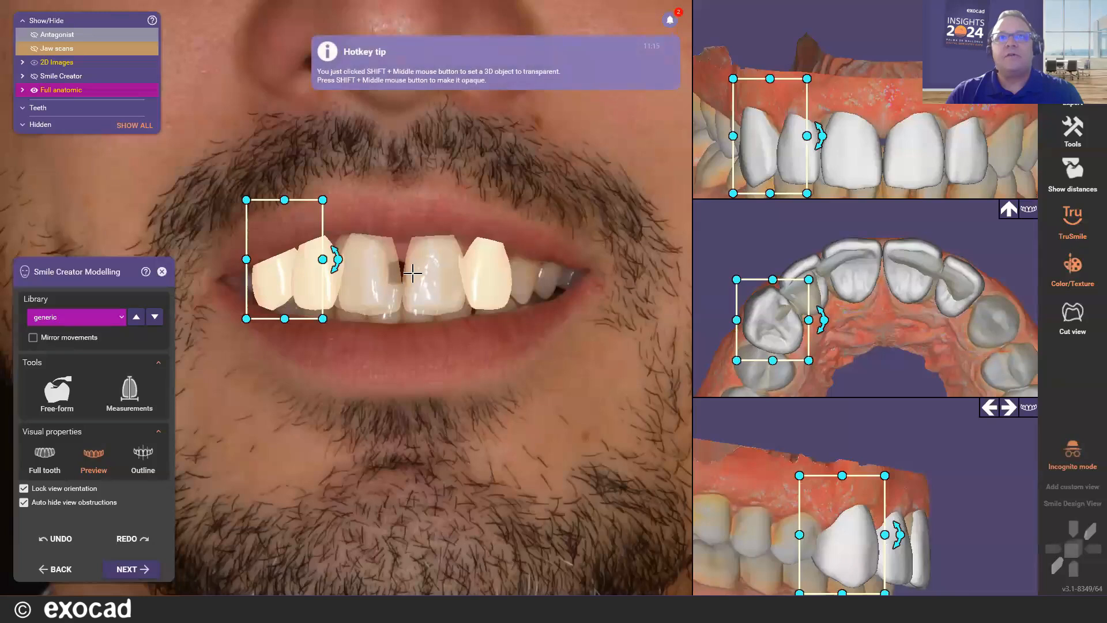
ctrl+middle_click(437, 251)
ctrl+middle_click(423, 265)
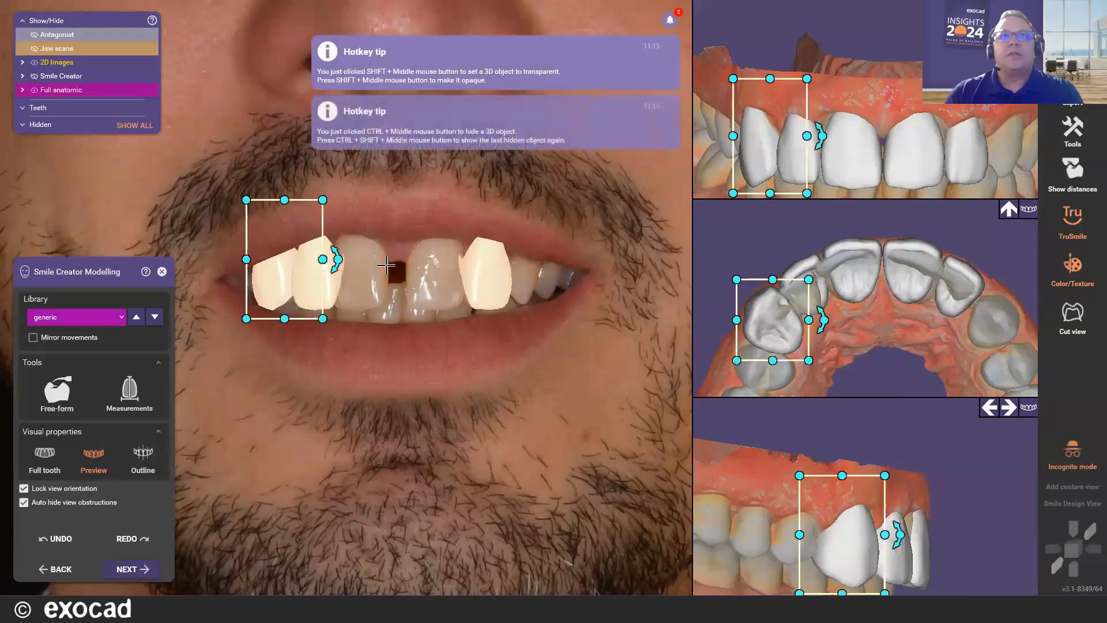
ctrl+shift+middle_click(431, 255)
ctrl+shift+middle_click(430, 255)
shift+middle_click(423, 259)
shift+middle_click(386, 272)
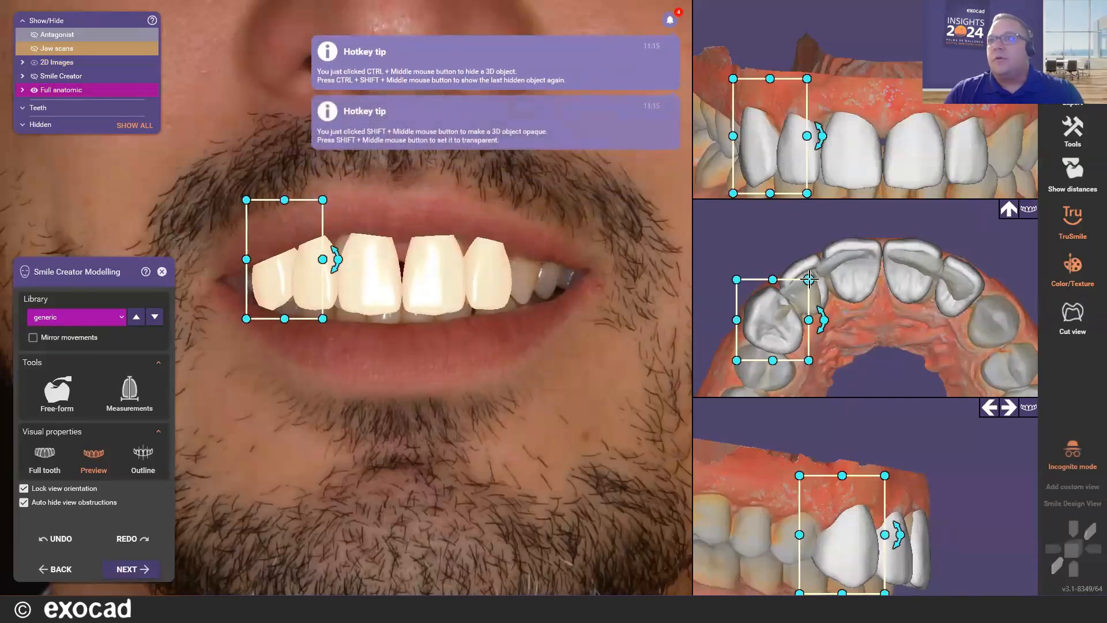
Narrow the right canine in the occlusal view and shift the right central incisor away from the midline
drag(809, 279, 798, 272)
click(847, 247)
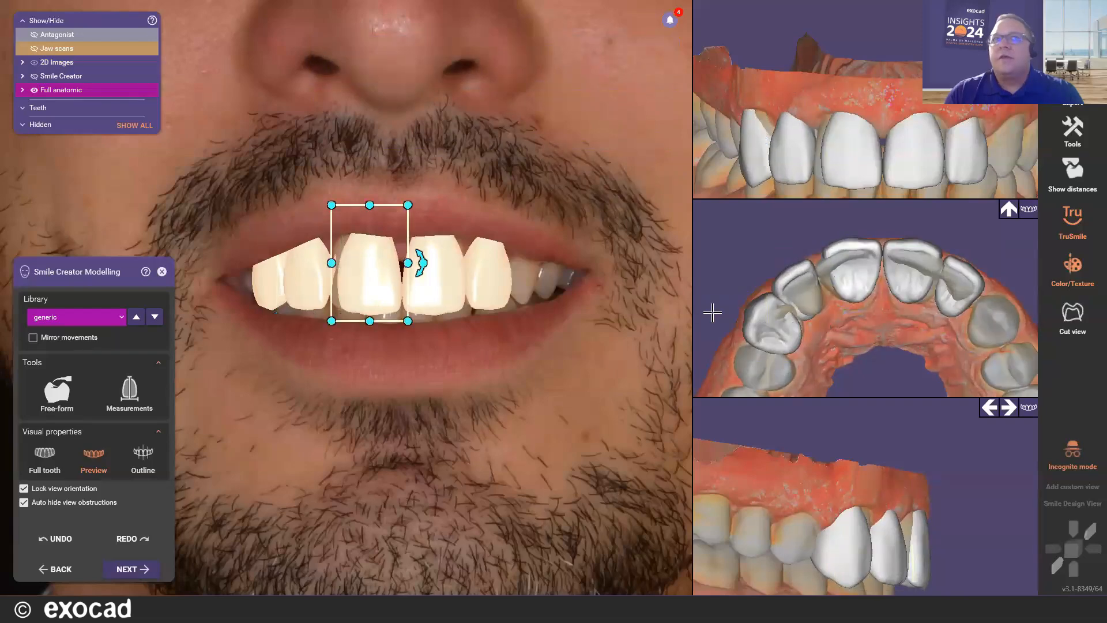
scroll(841, 241, up, 2)
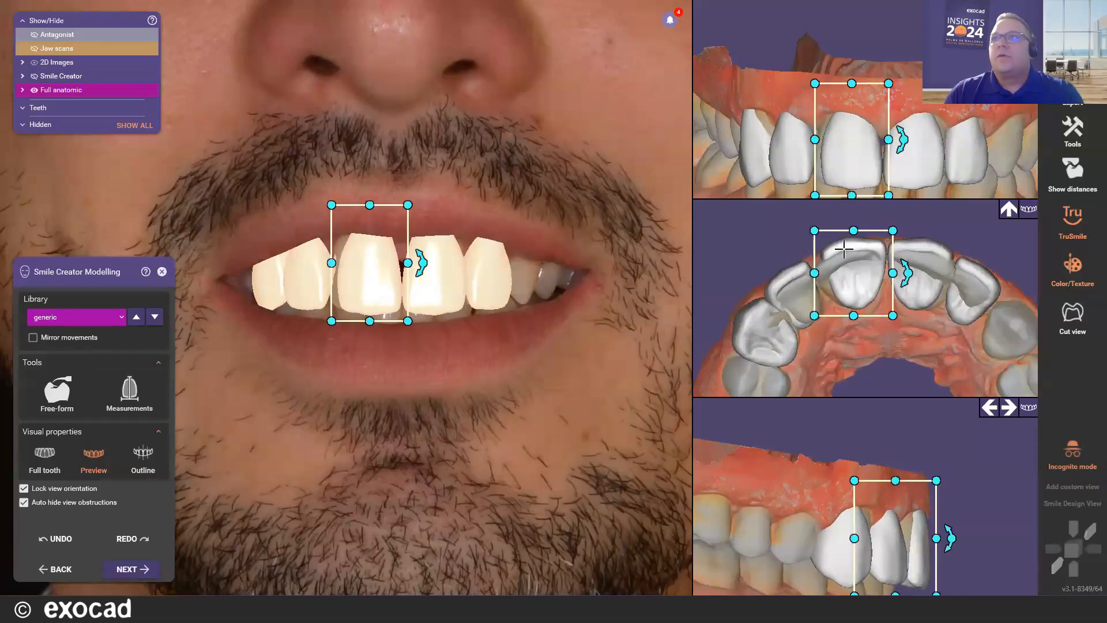
drag(844, 248, 835, 251)
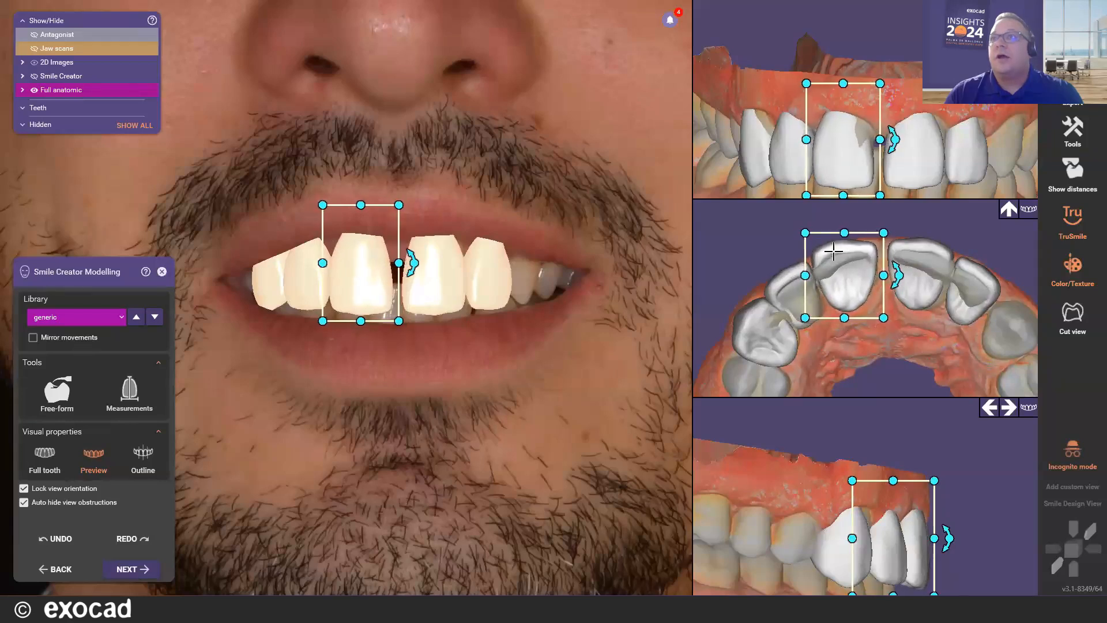
Select the left central incisor and nudge it slightly away from the midline in the occlusal view
click(982, 281)
click(920, 248)
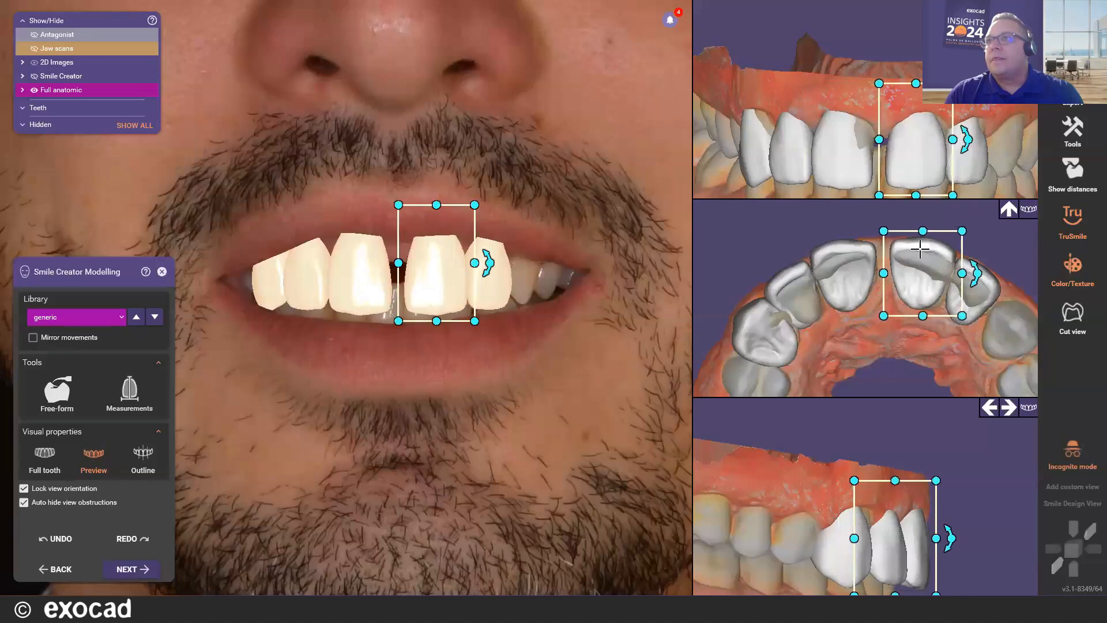
drag(920, 248, 921, 248)
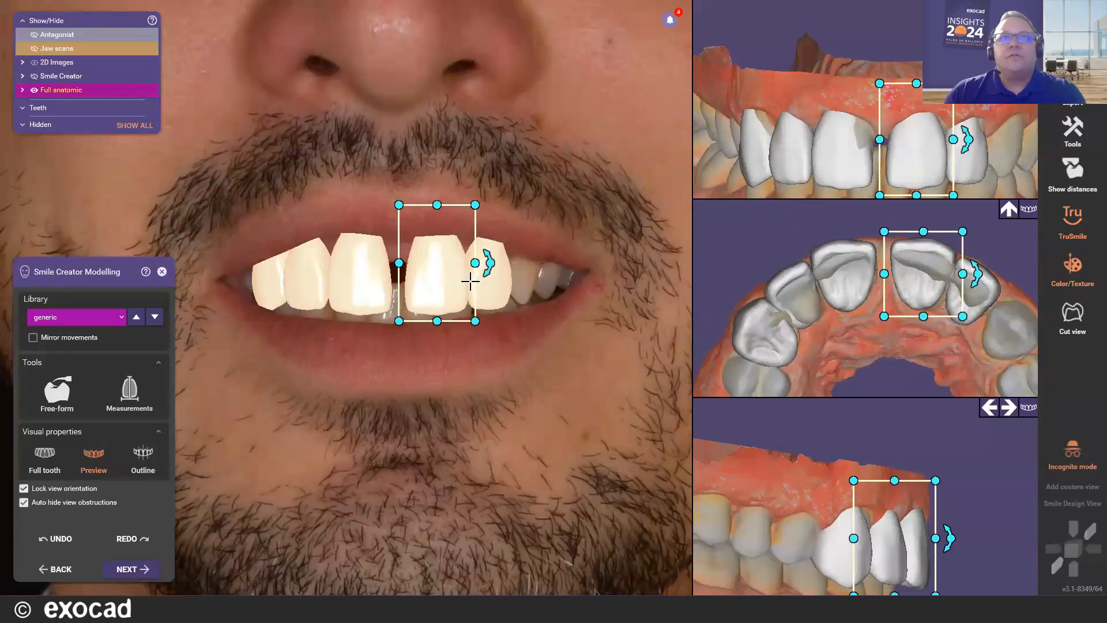
Try to resize the left central incisor toward the midline gap by its side and corner
scroll(321, 291, down, 2)
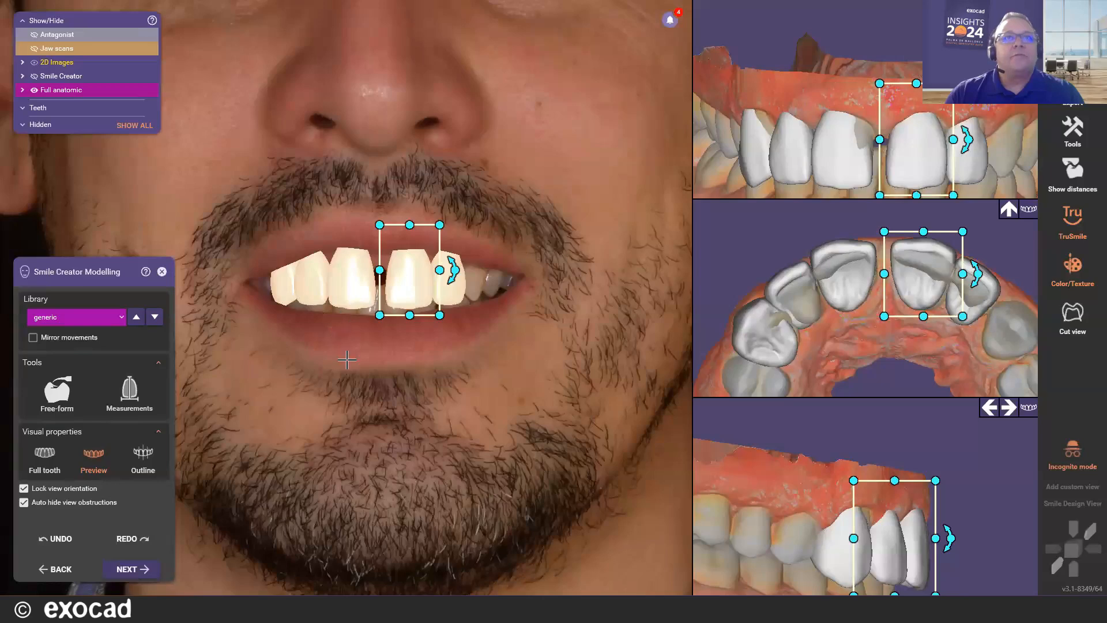
scroll(369, 289, up, 3)
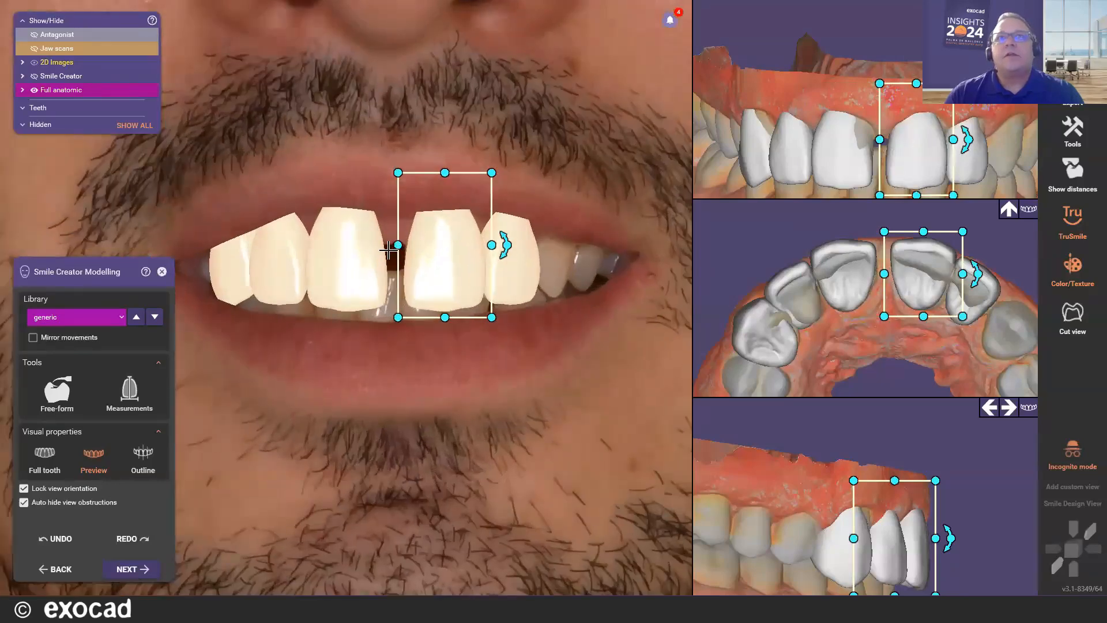
drag(398, 244, 397, 244)
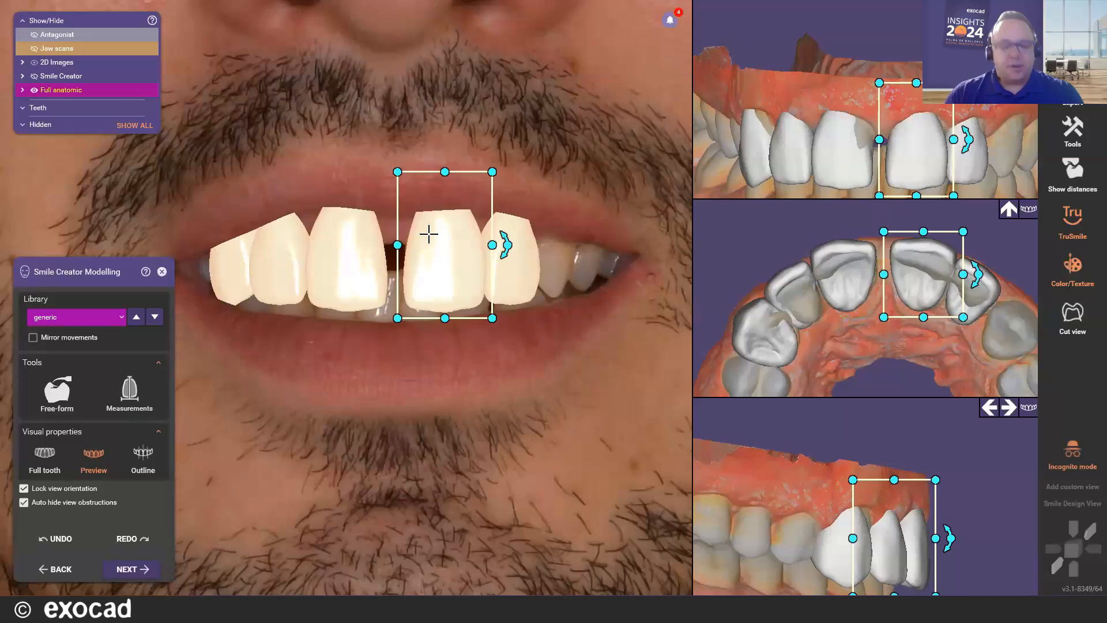
key(ctrl+z)
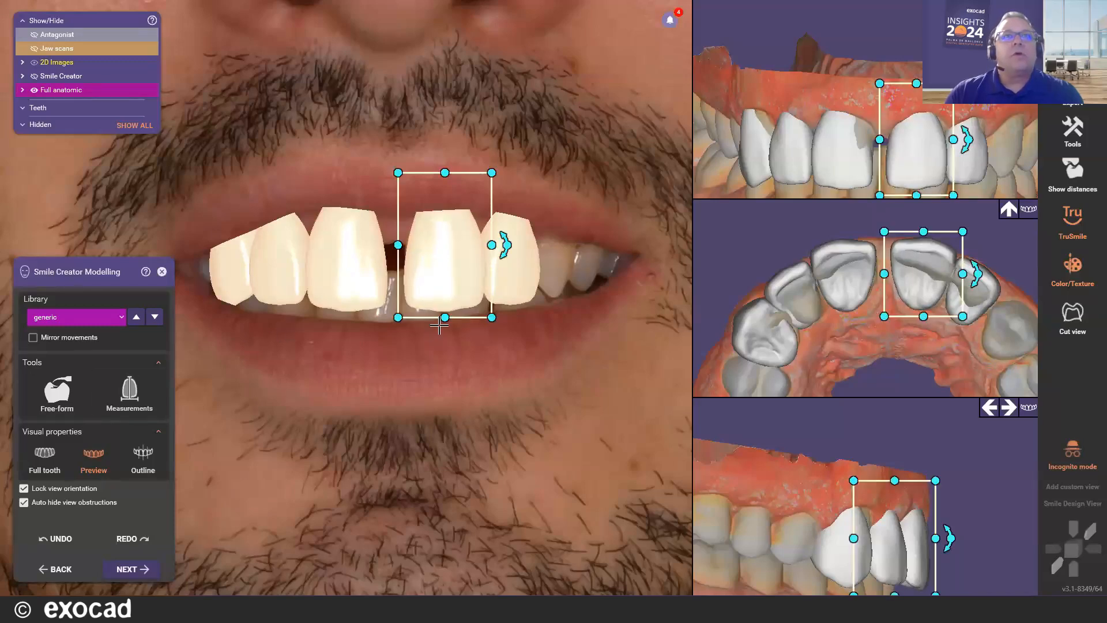
drag(395, 315, 397, 313)
key(ctrl+z)
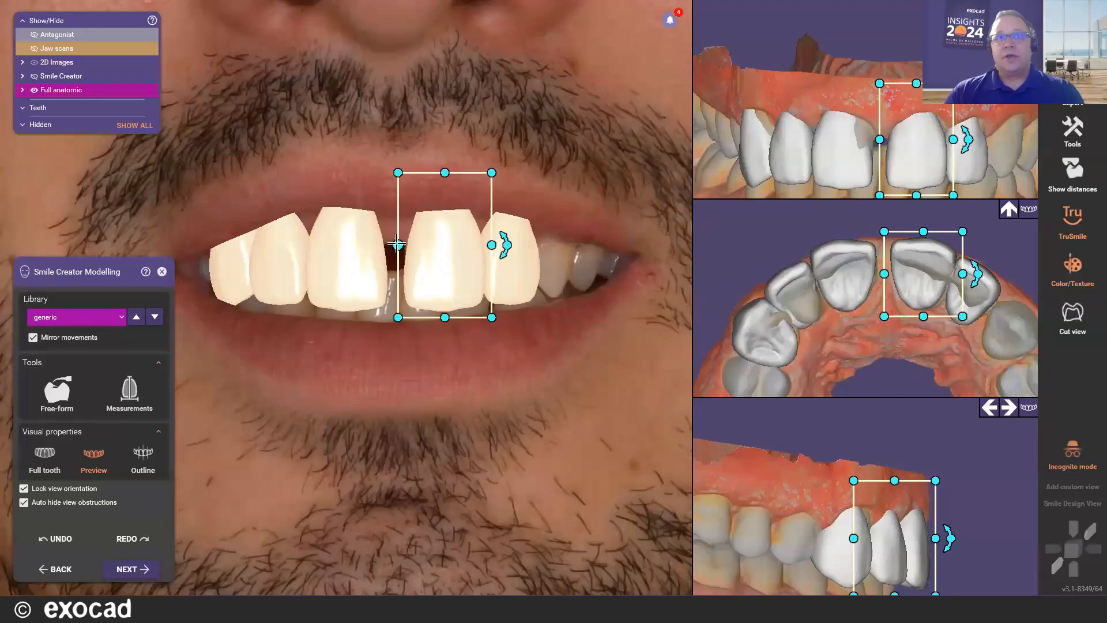
Widen the left central incisor toward the midline on the face photo to narrow the gap between the central incisors
drag(398, 245, 396, 245)
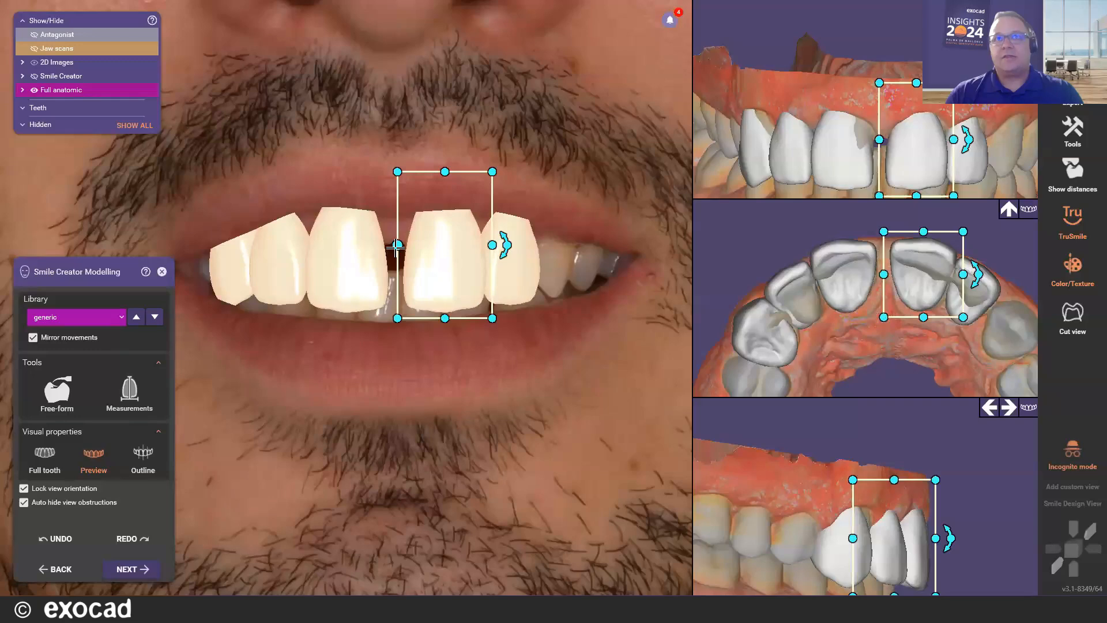
drag(397, 318, 388, 318)
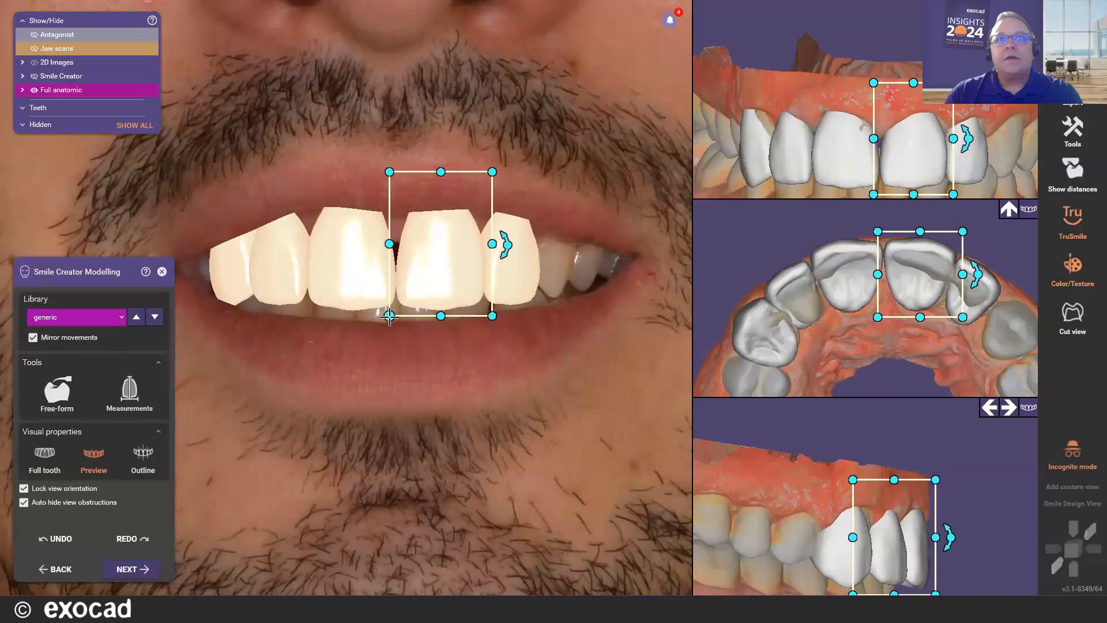
scroll(481, 267, down, 1)
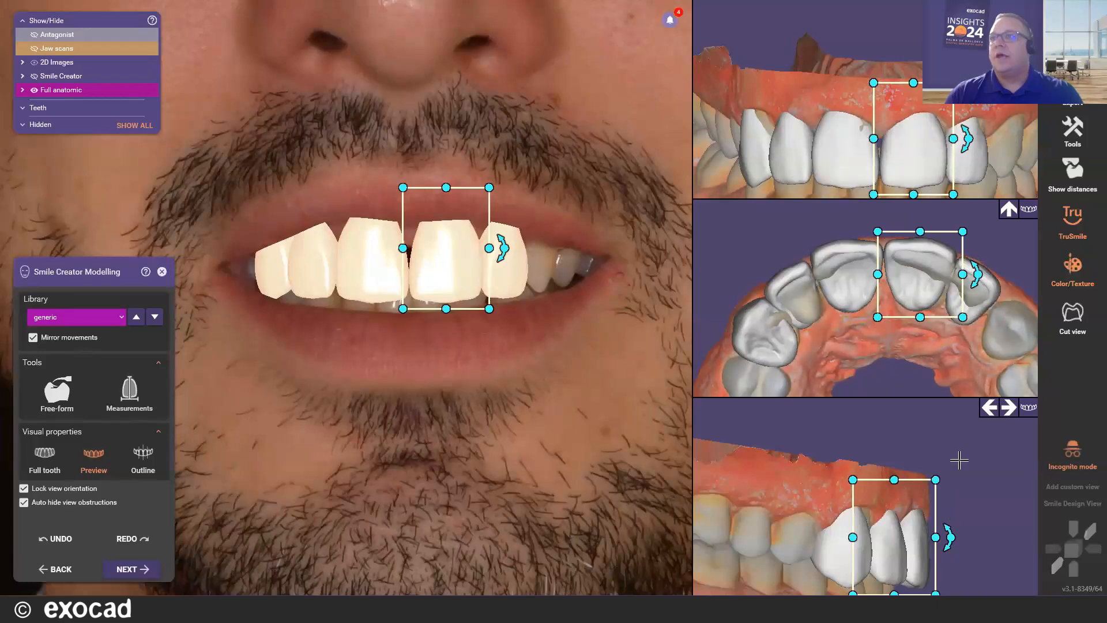
Show the front teeth from the patient's right side and tilt the left central incisor slightly in that side view
click(1011, 212)
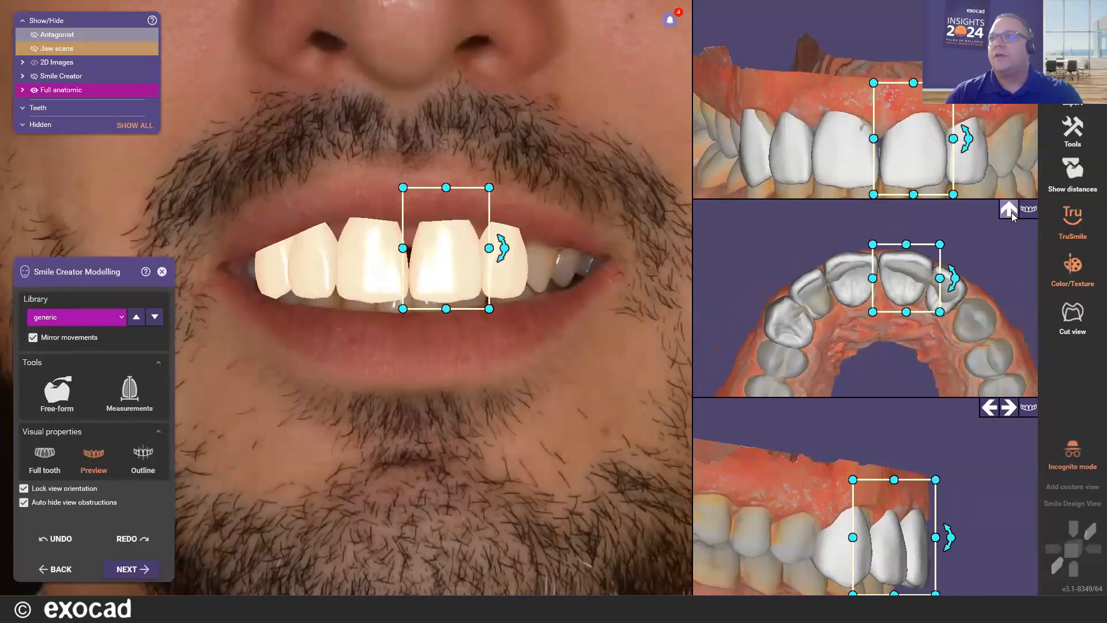
click(1008, 407)
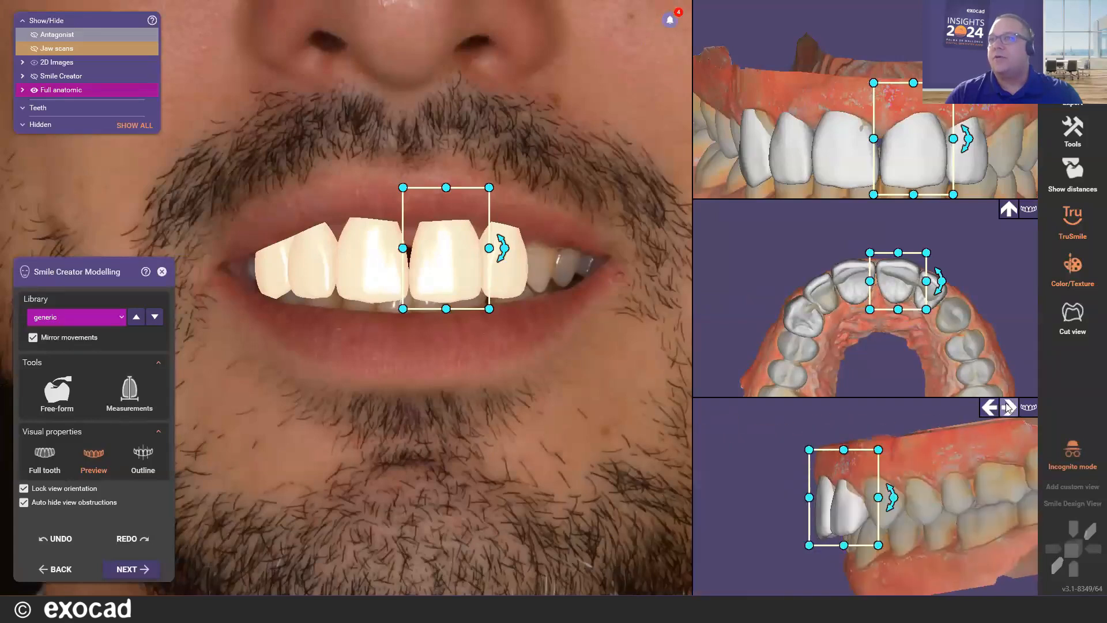
click(1009, 407)
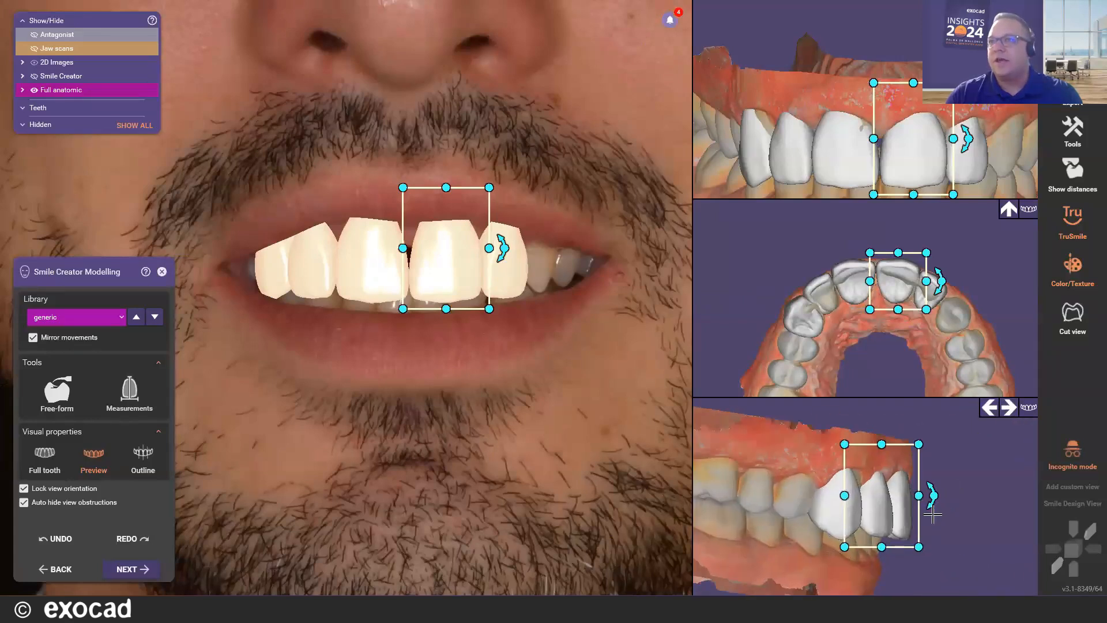
scroll(933, 515, up, 1)
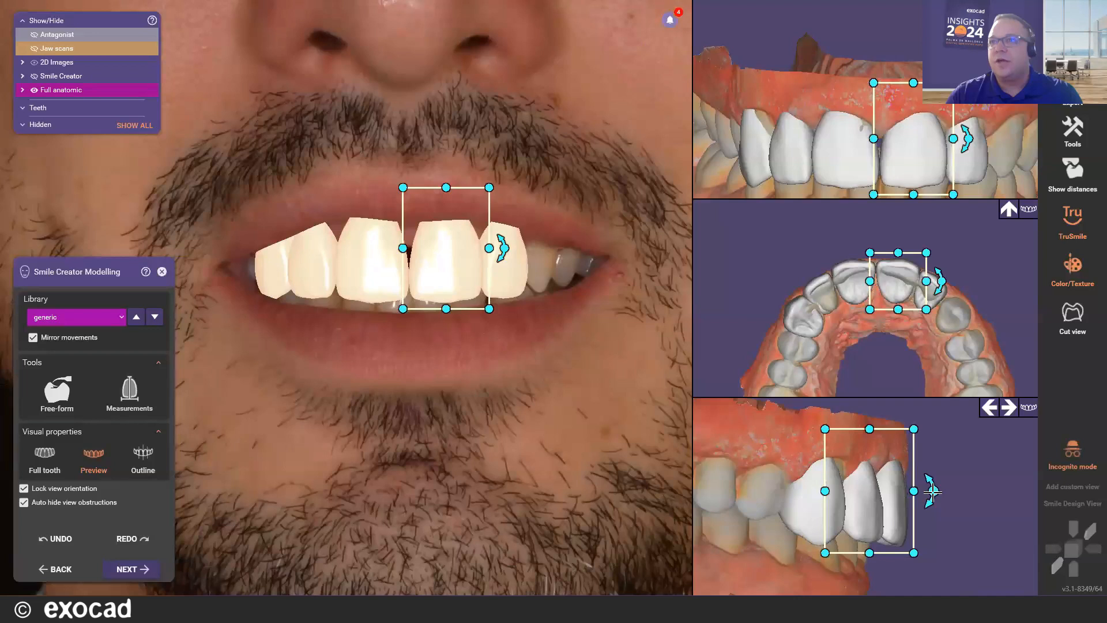
drag(932, 491, 934, 491)
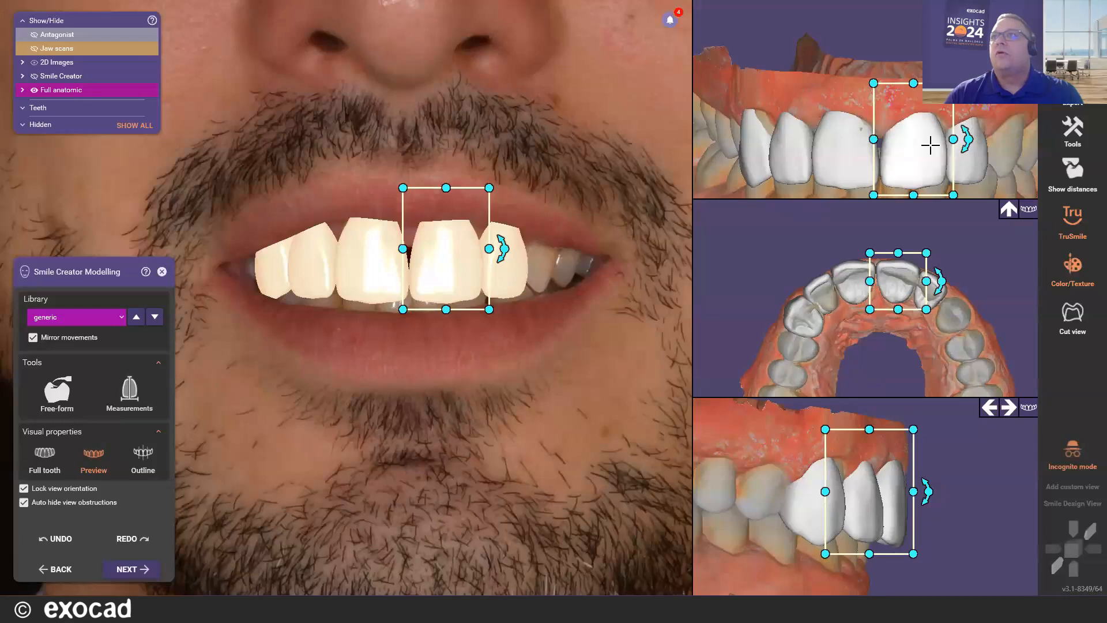
Tilt the left lateral incisor slightly in the side view and extend its upper end toward the gum
click(970, 157)
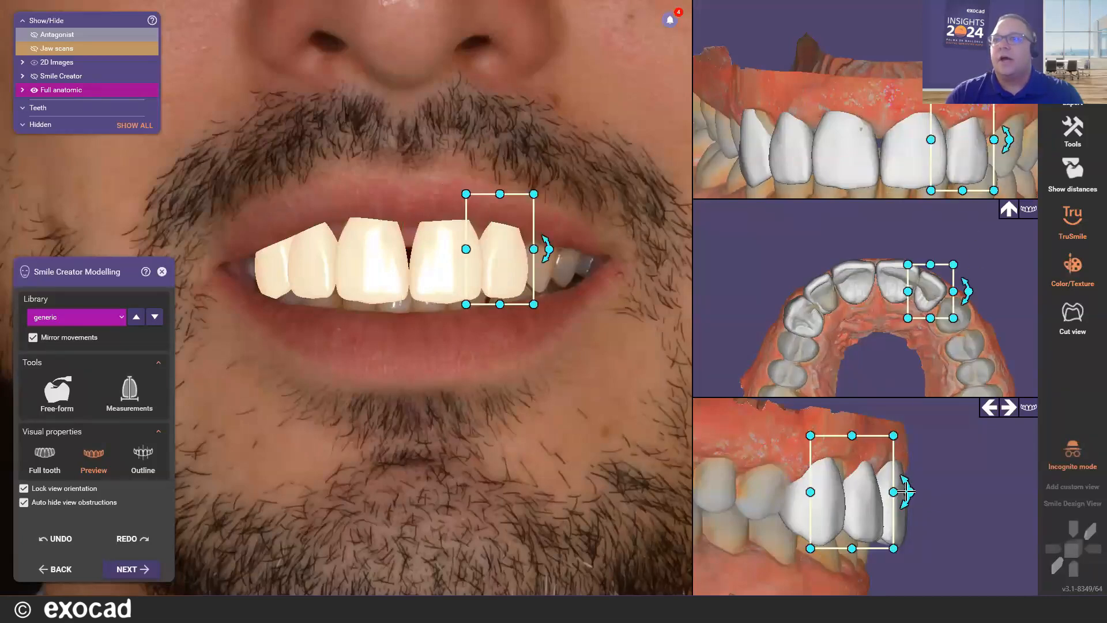
drag(906, 493, 902, 493)
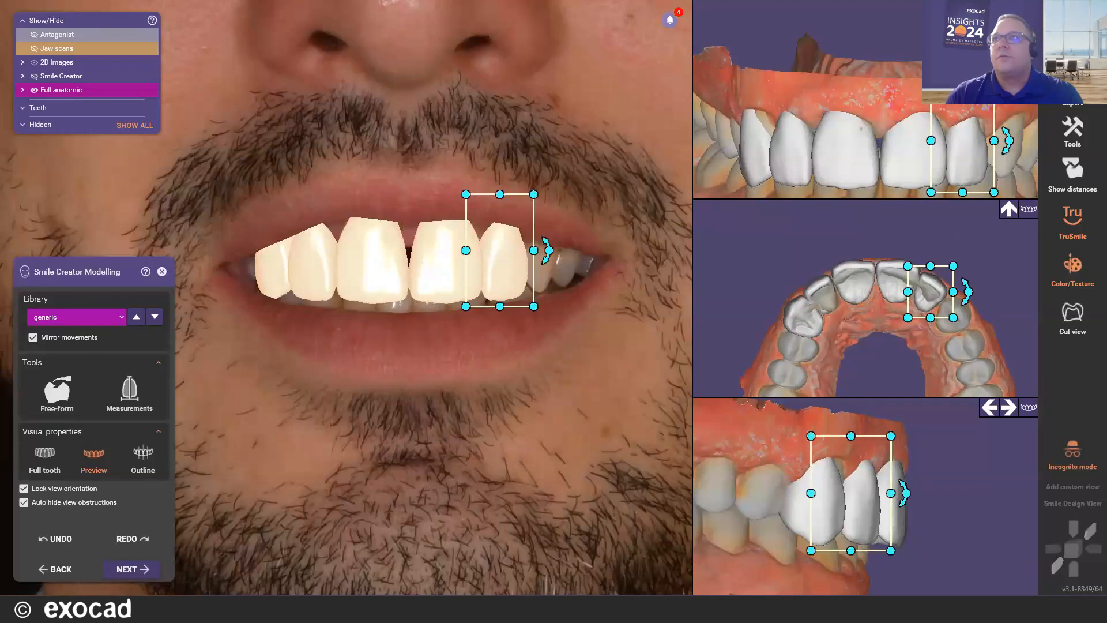
drag(962, 89, 962, 80)
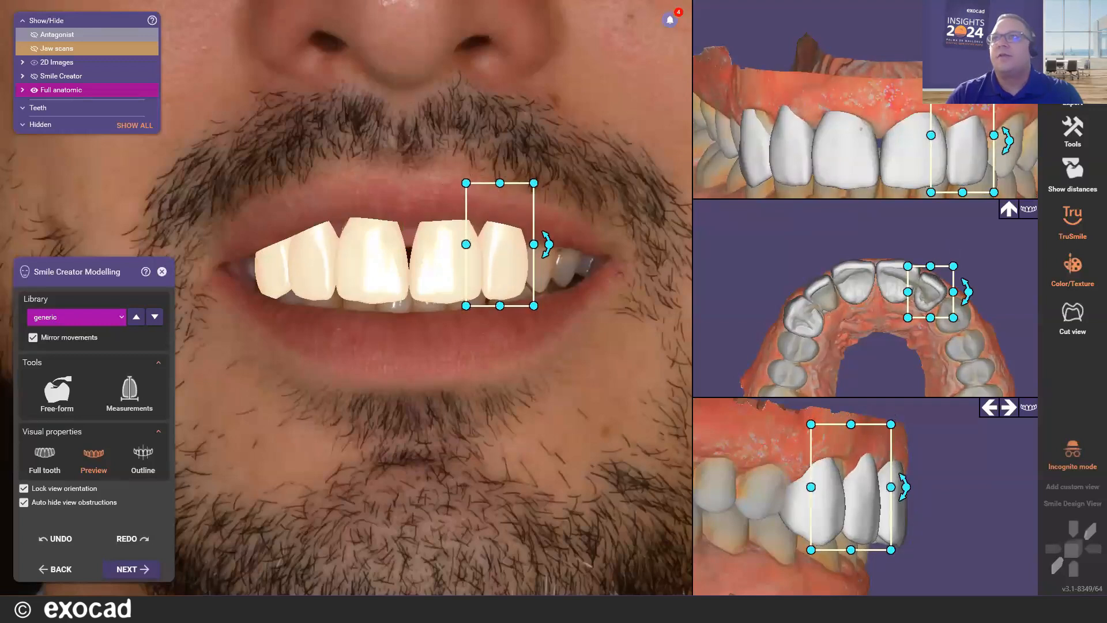
Shorten the right lateral incisor slightly at its biting edge and extend the right central incisor's biting edge slightly downward
click(832, 169)
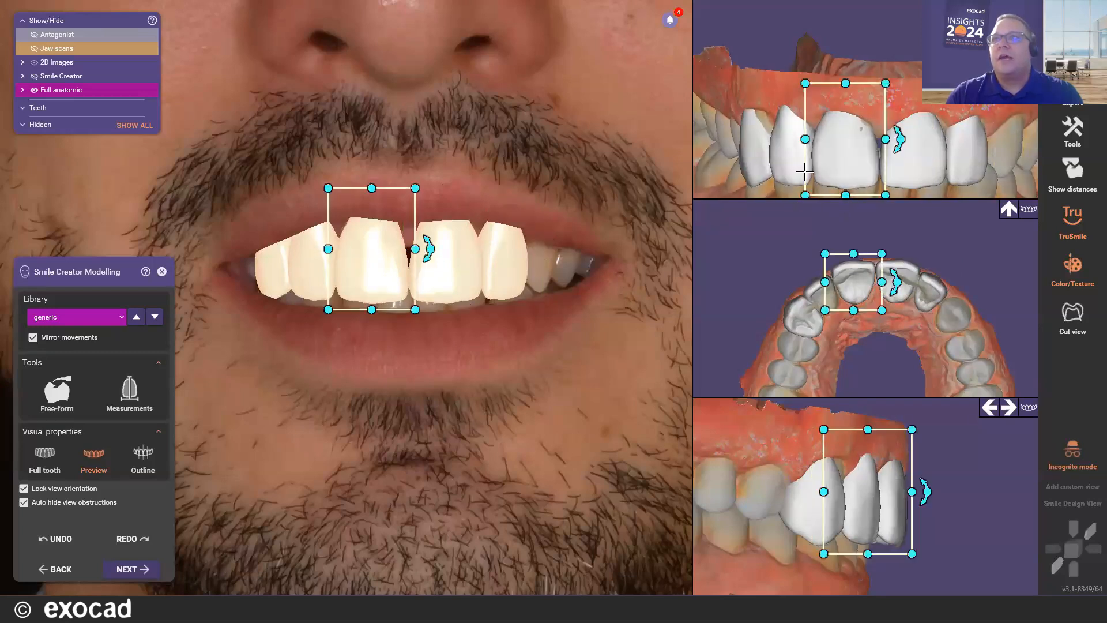
click(805, 170)
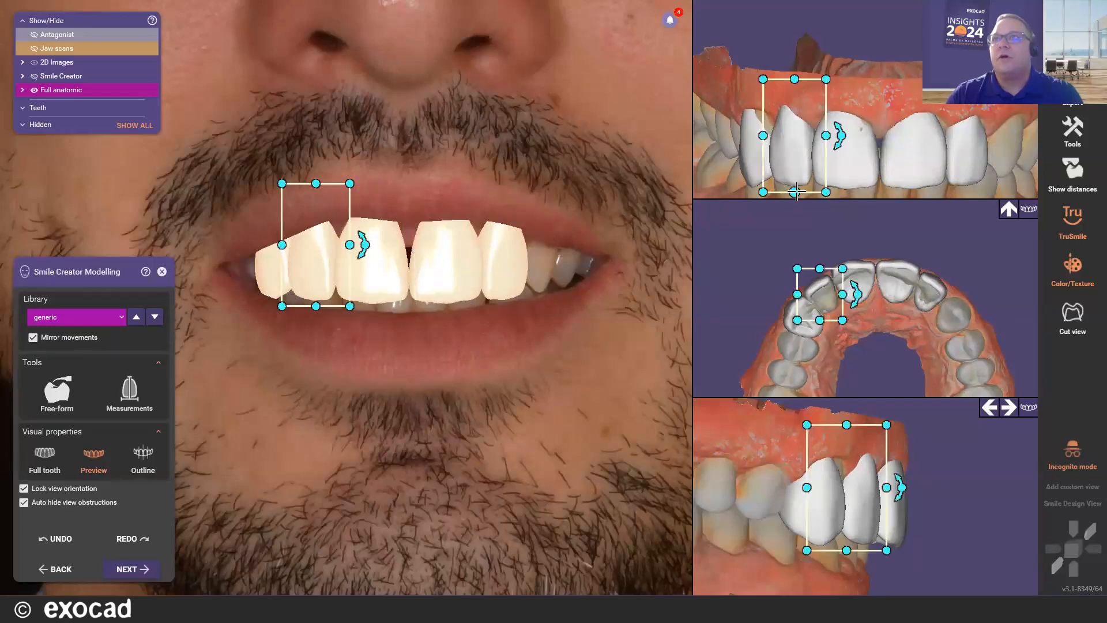
click(840, 173)
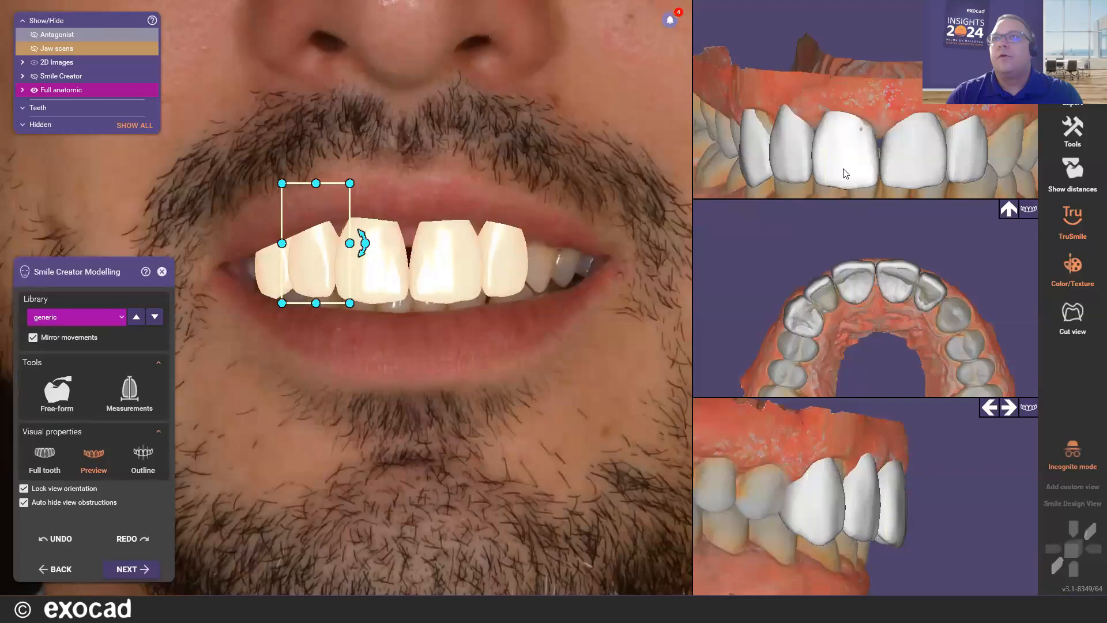
drag(844, 193, 843, 195)
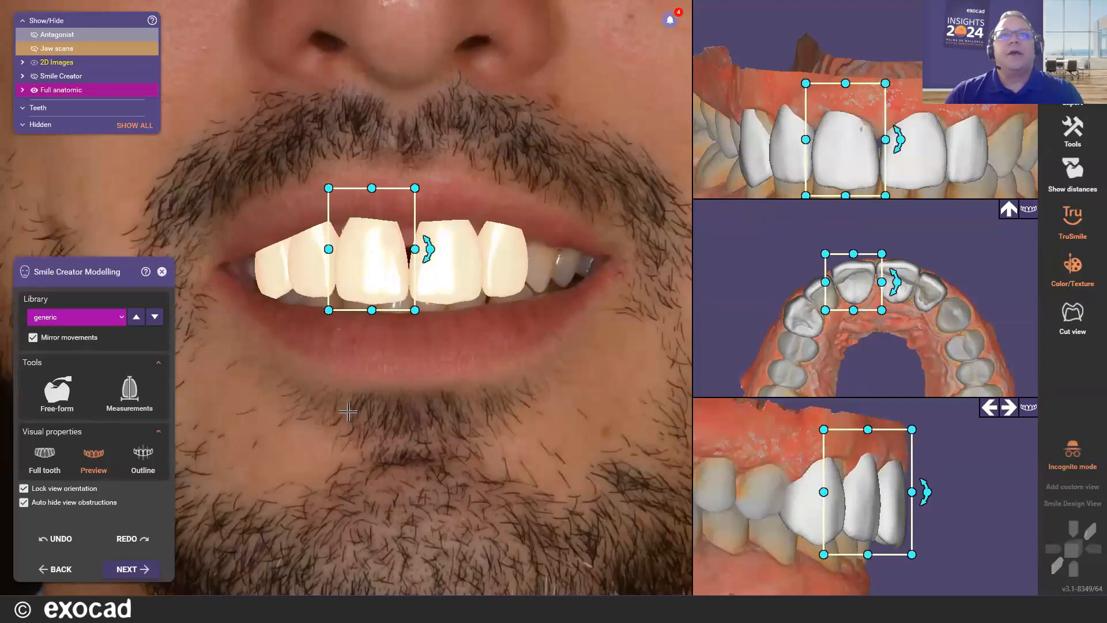
Select all the mockup teeth together on the full face photo and rotate the group very slightly
scroll(348, 411, down, 5)
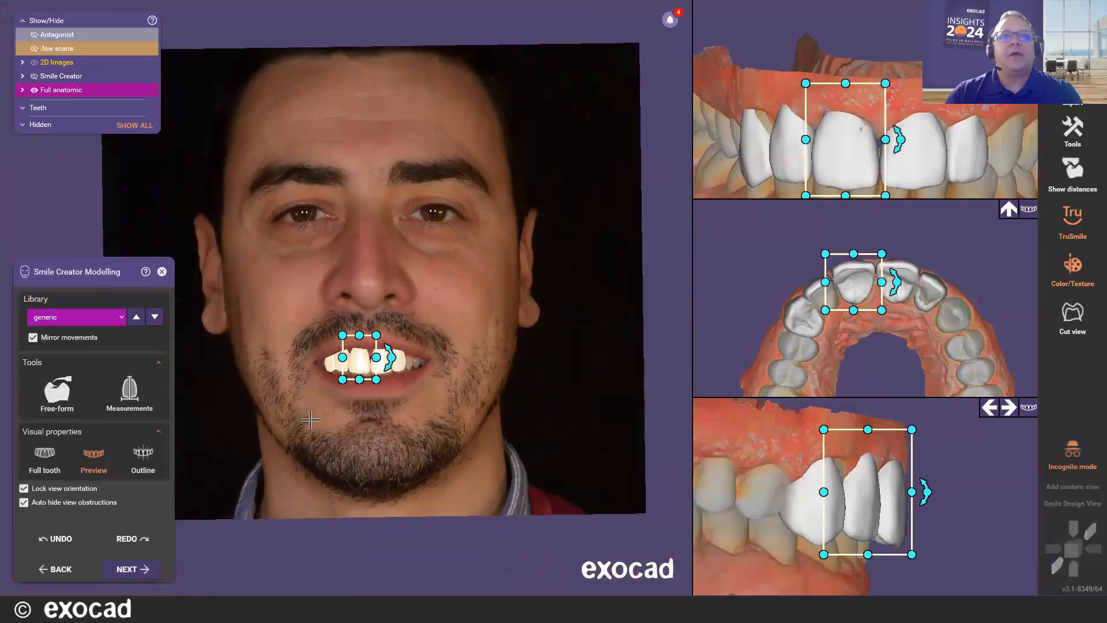
click(310, 420)
scroll(367, 413, down, 2)
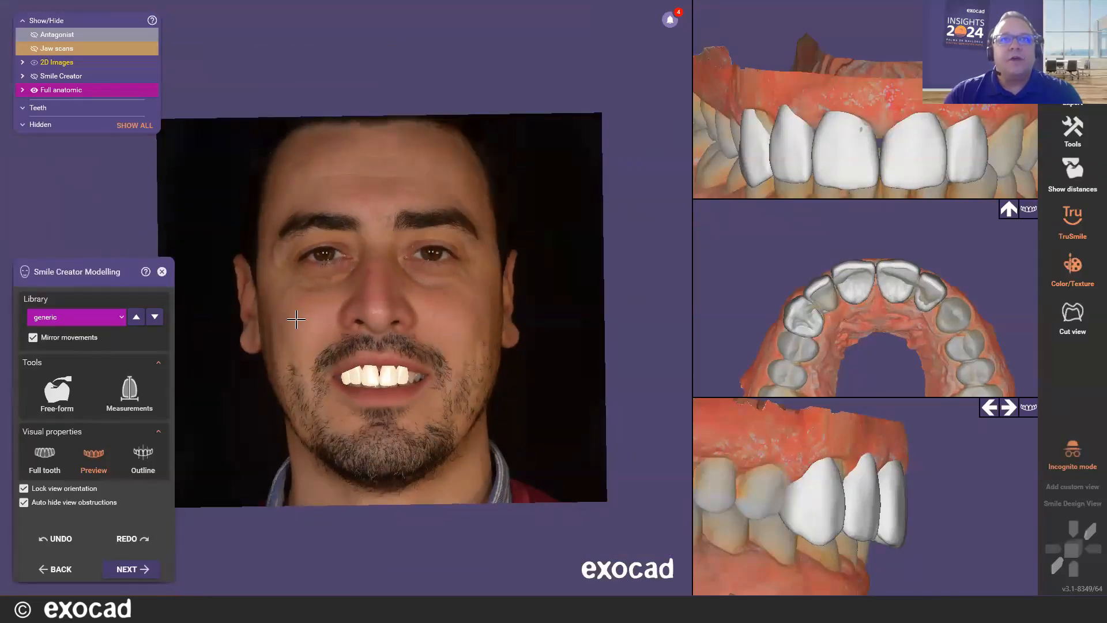
drag(296, 321, 496, 433)
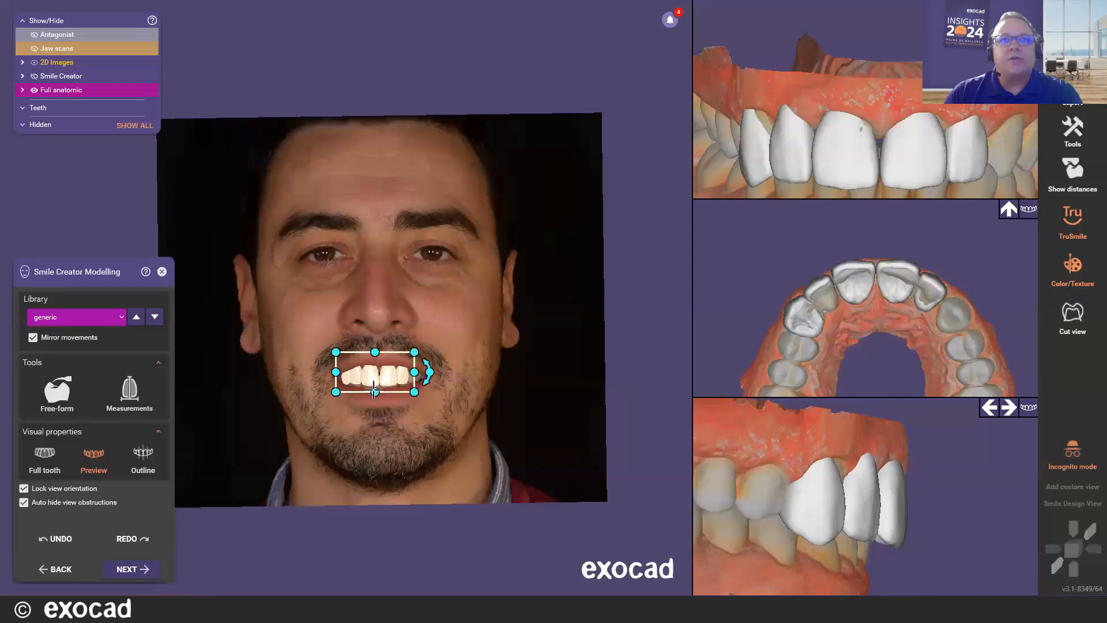
click(293, 320)
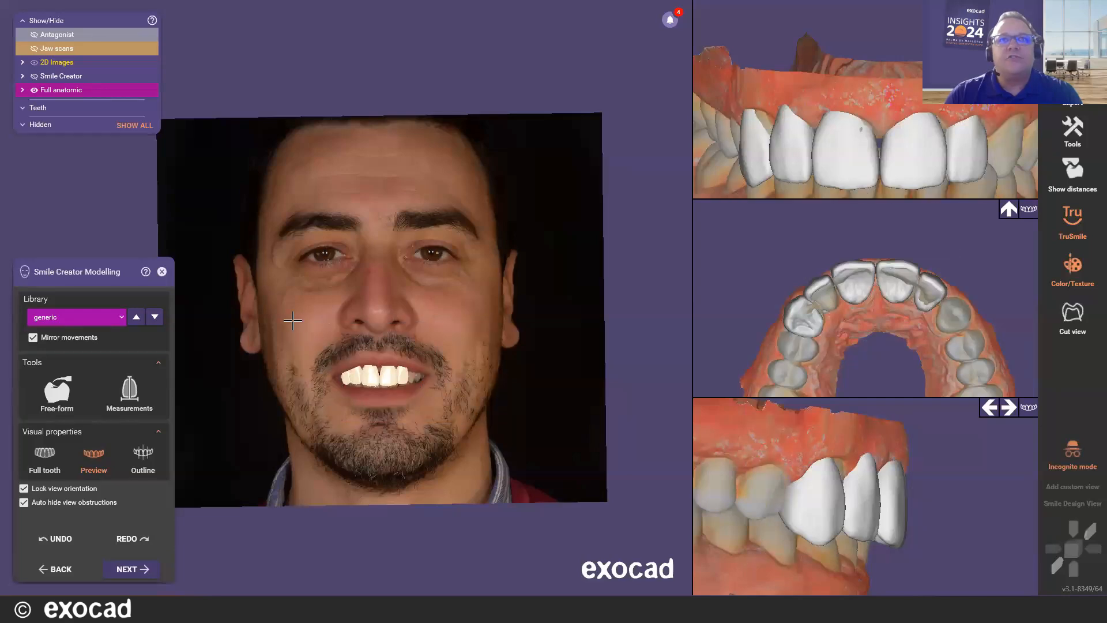
drag(302, 316, 435, 381)
scroll(370, 378, up, 2)
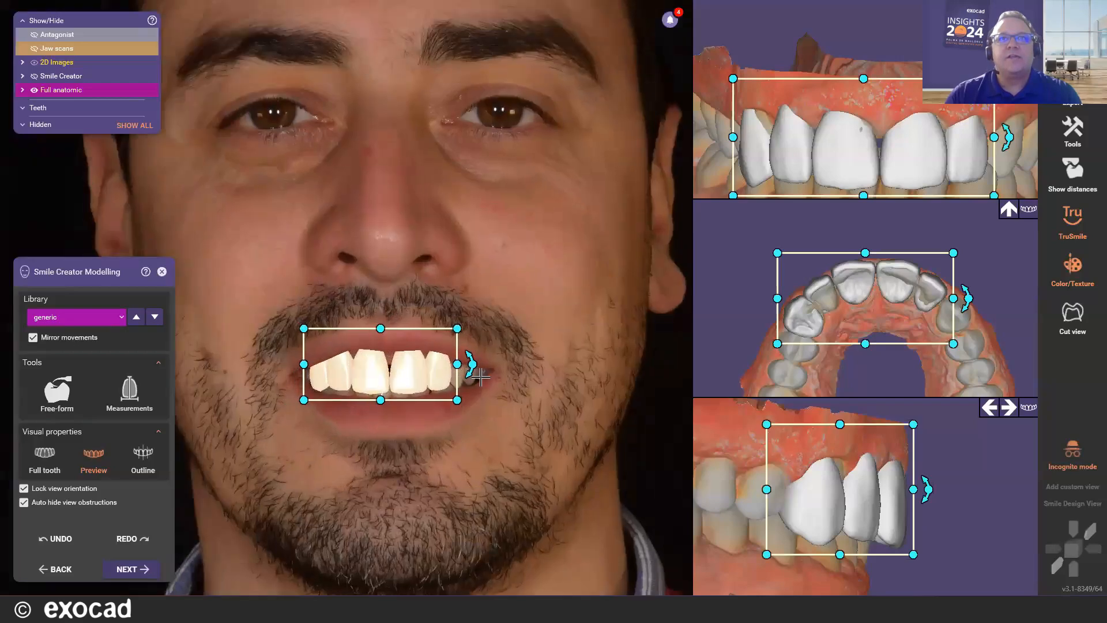
drag(470, 366, 468, 364)
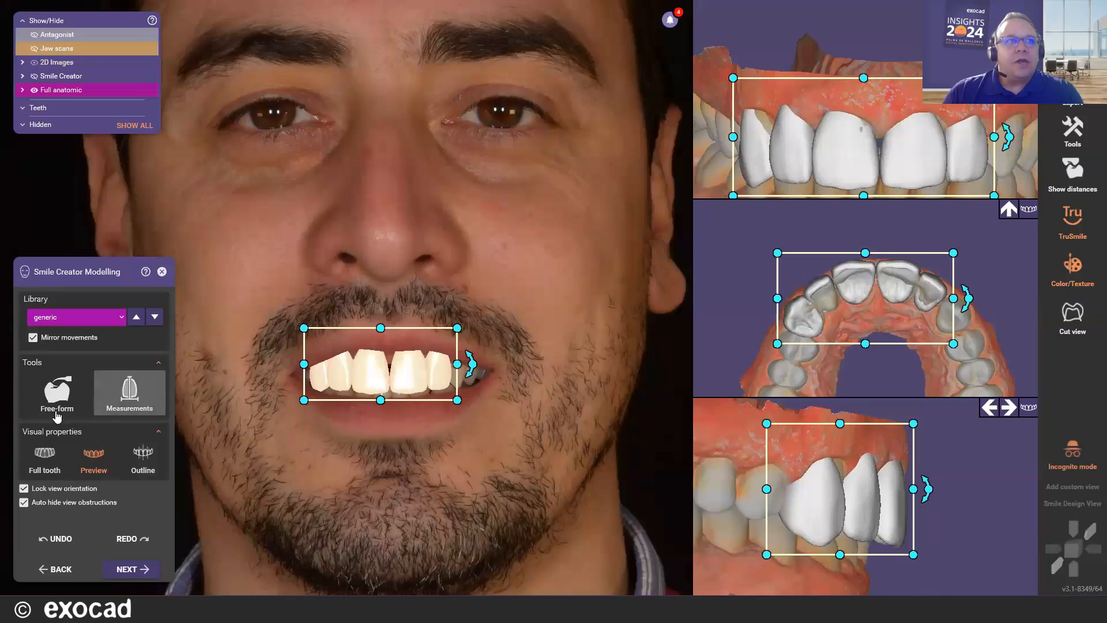
Turn on tooth measurements and check the dimensions of both central incisors and the left lateral incisor
click(122, 403)
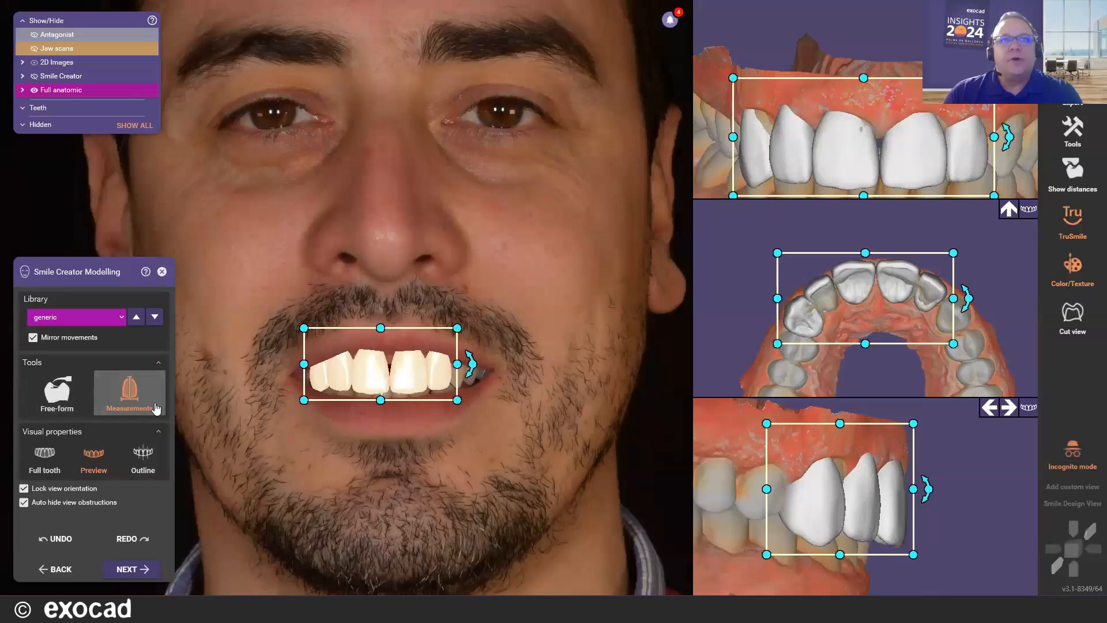
click(363, 368)
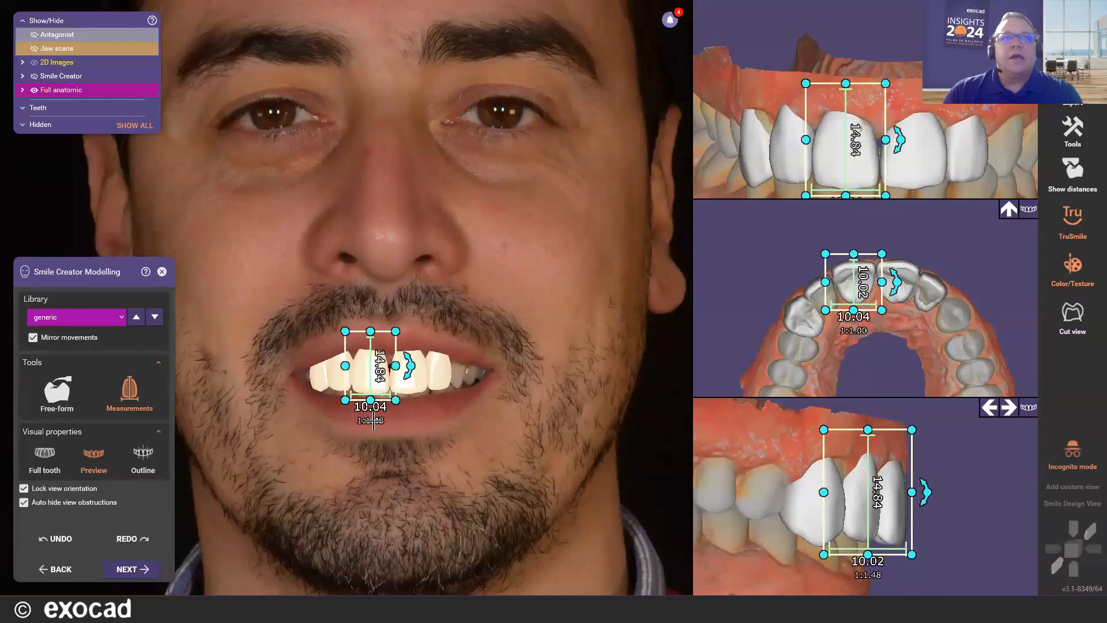
click(425, 383)
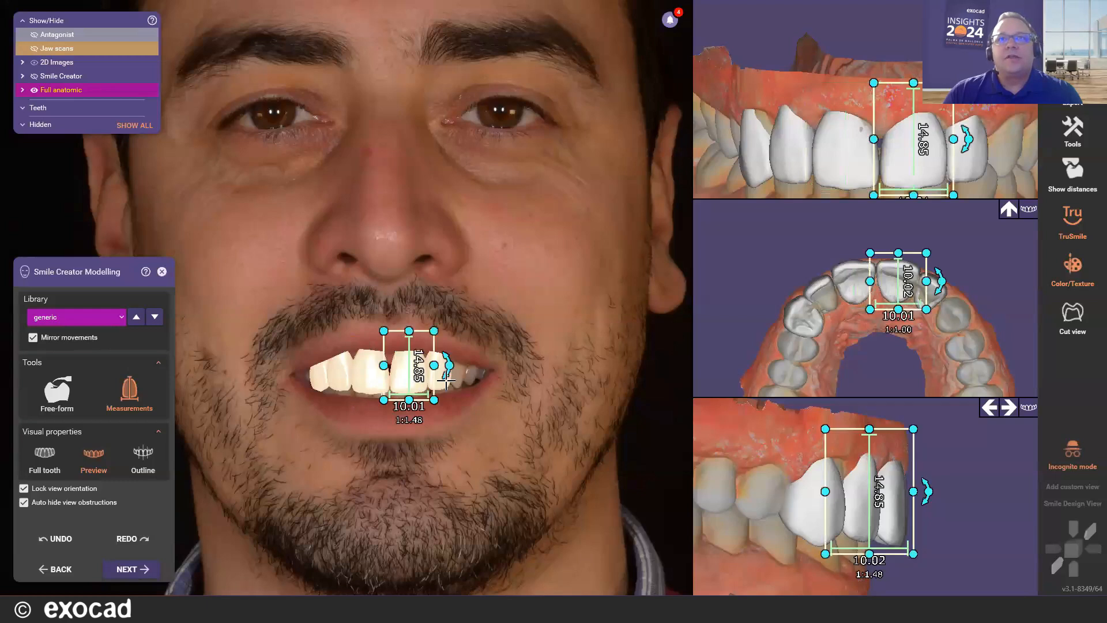
click(445, 383)
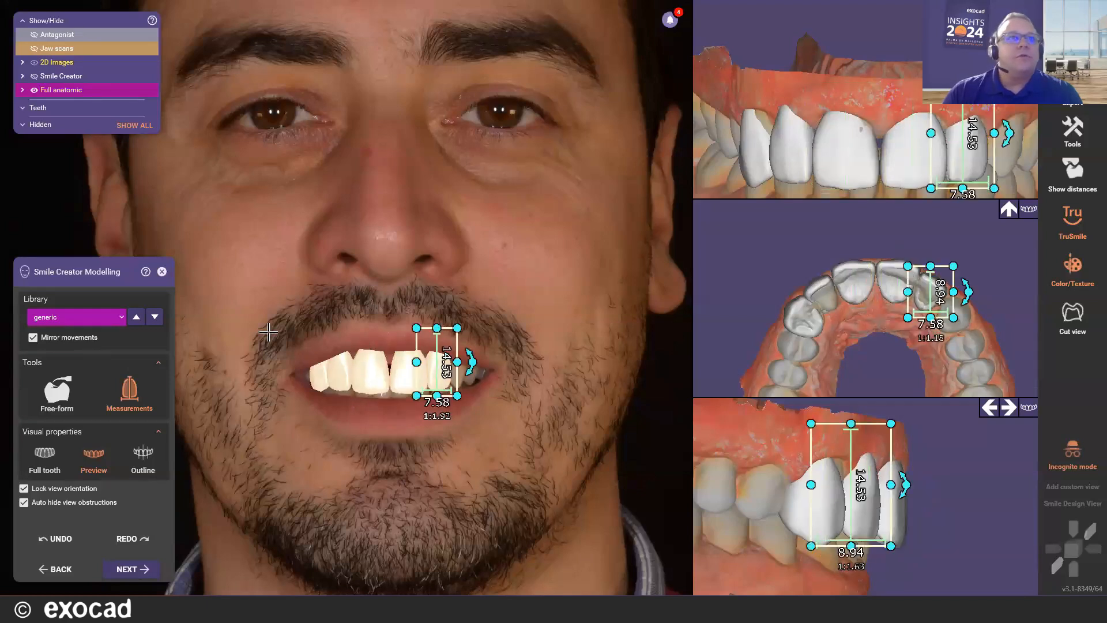
scroll(332, 264, down, 2)
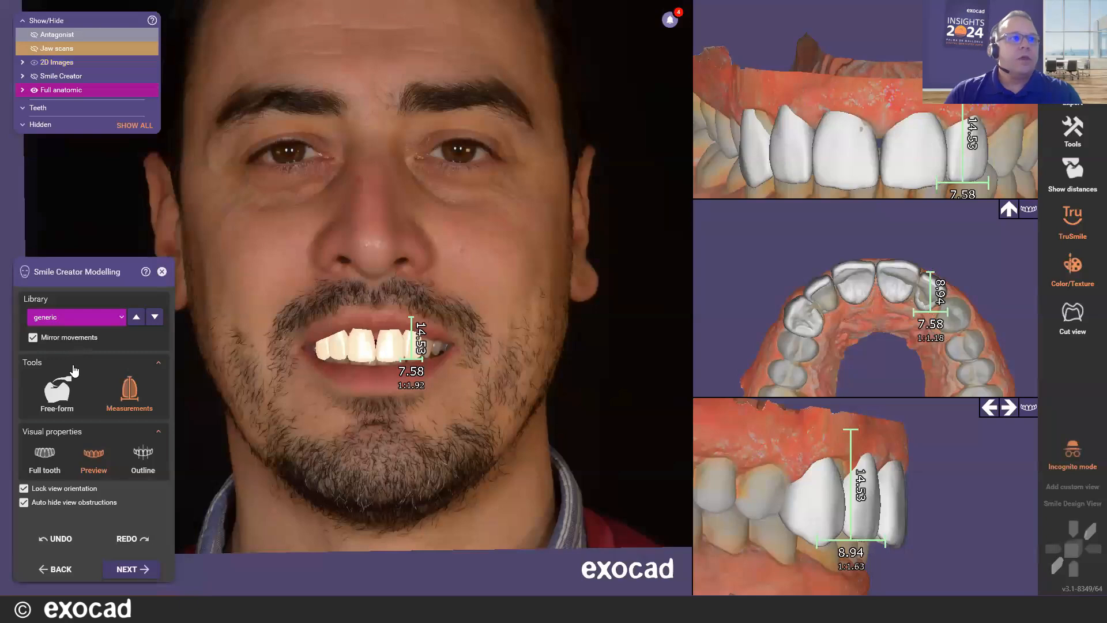
Open free-forming for the mockup teeth and move its dialog clear of the smile on the face photo
click(63, 397)
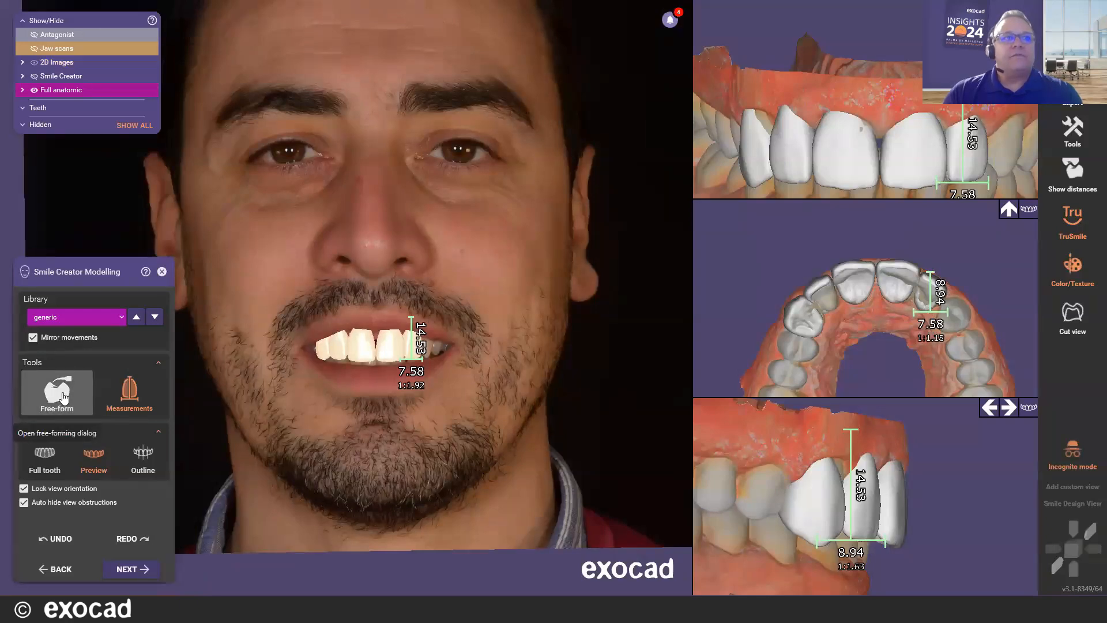
click(63, 395)
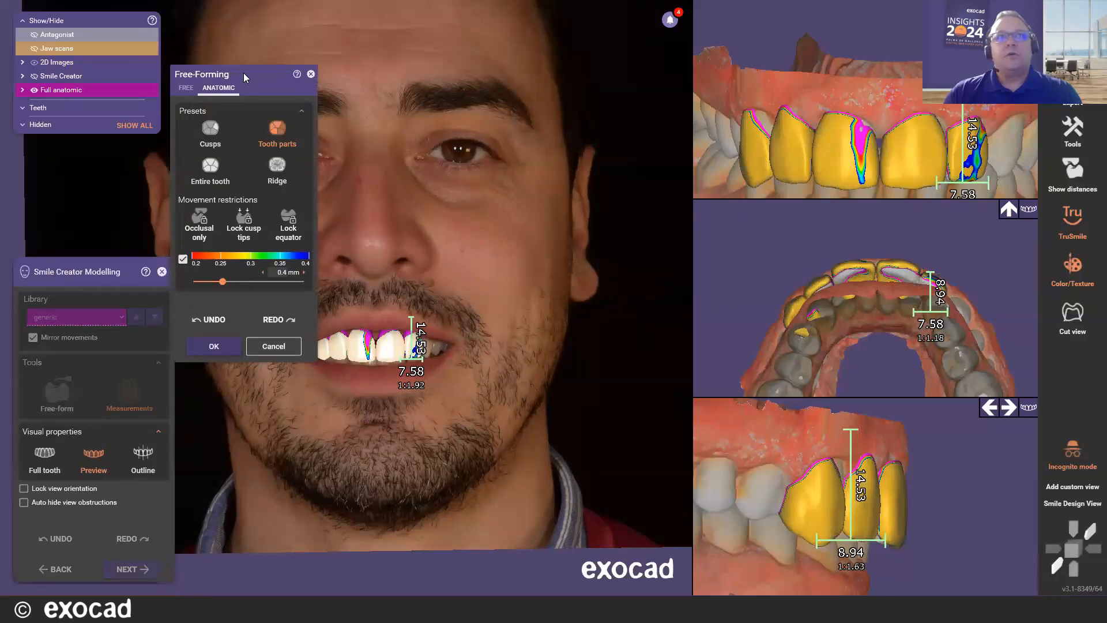
drag(244, 77, 111, 50)
scroll(320, 285, up, 3)
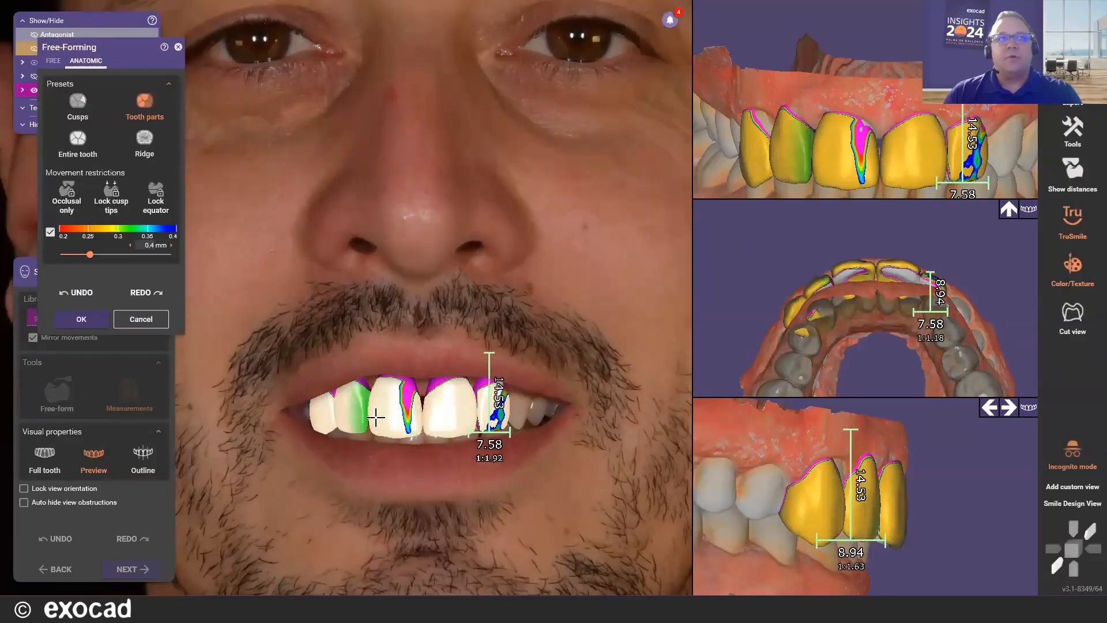
Toggle the mockup thickness visualization, leave it off, and inspect the mockup teeth up close and across the whole face
click(52, 231)
click(52, 231)
click(51, 232)
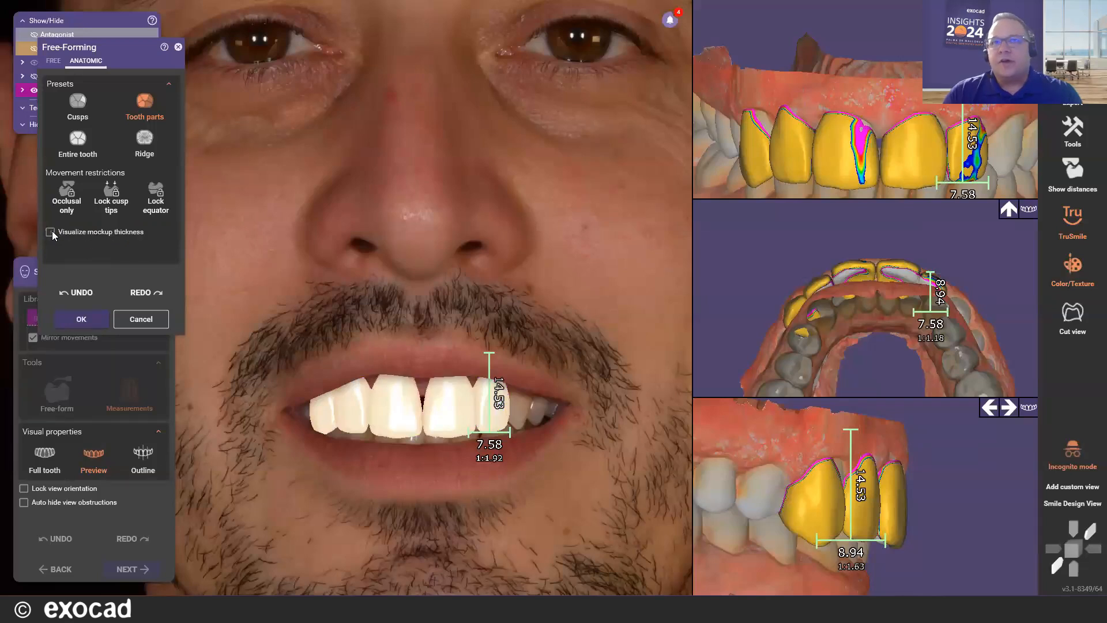
click(50, 232)
click(51, 231)
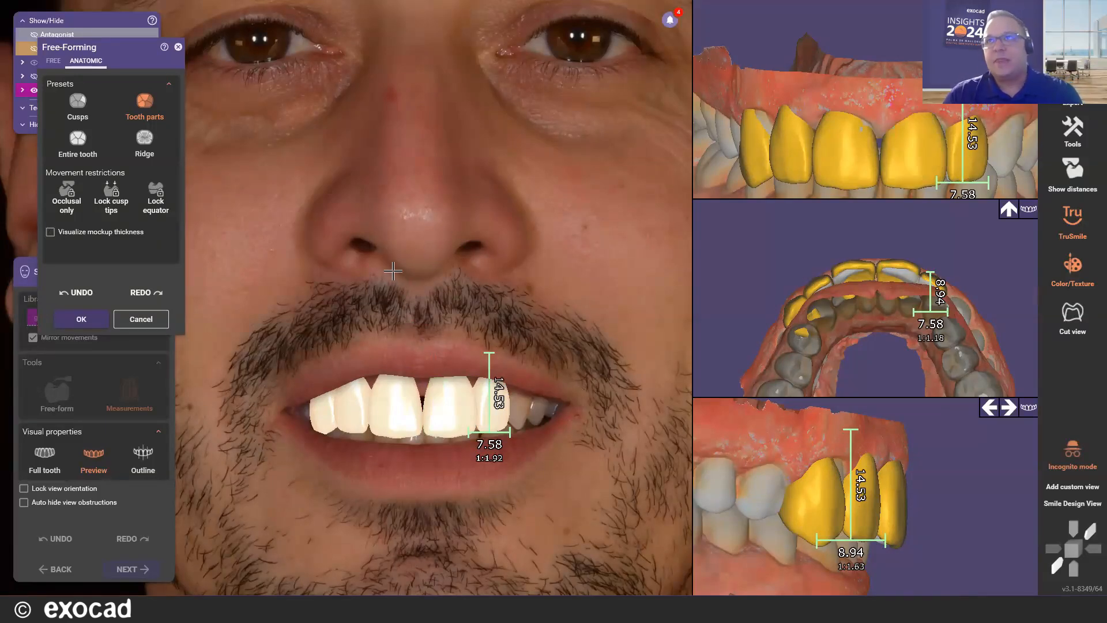
scroll(412, 315, up, 5)
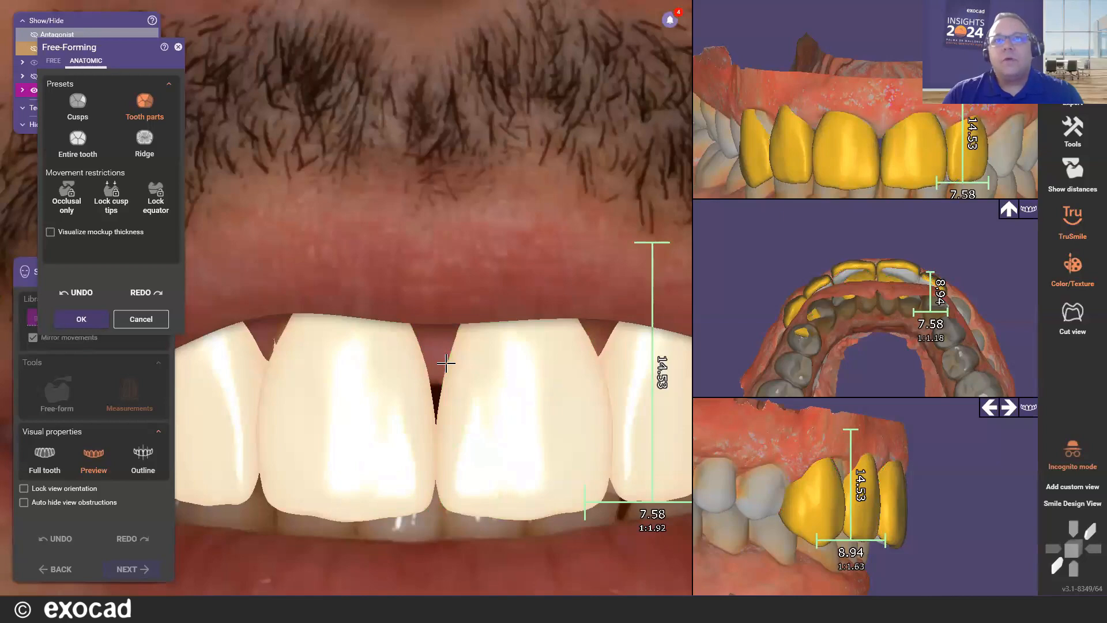
scroll(442, 367, down, 5)
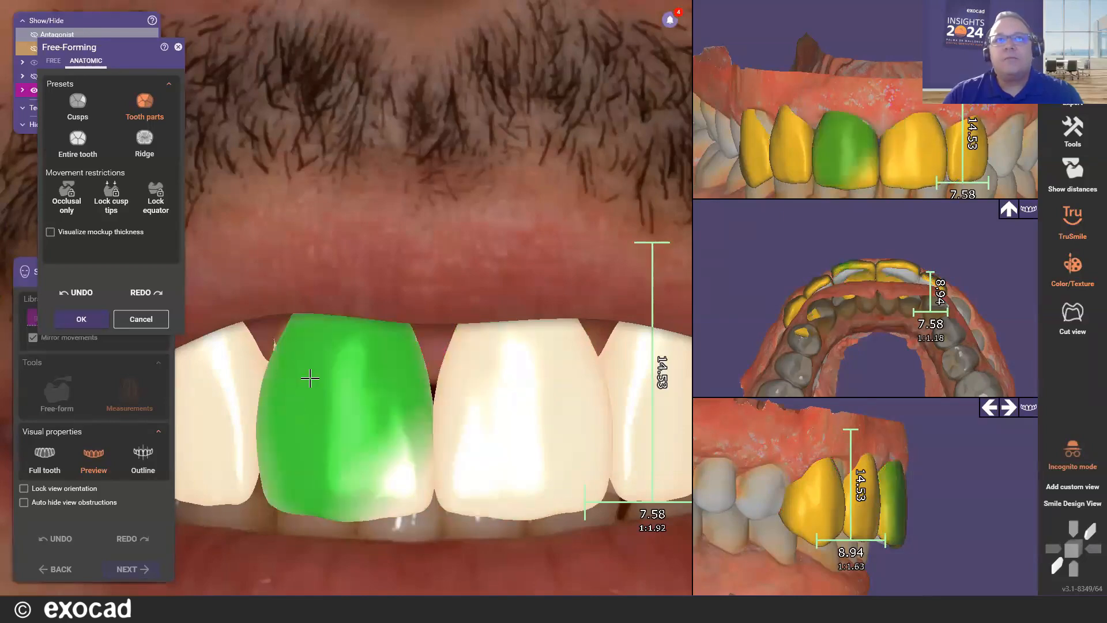
scroll(440, 283, down, 4)
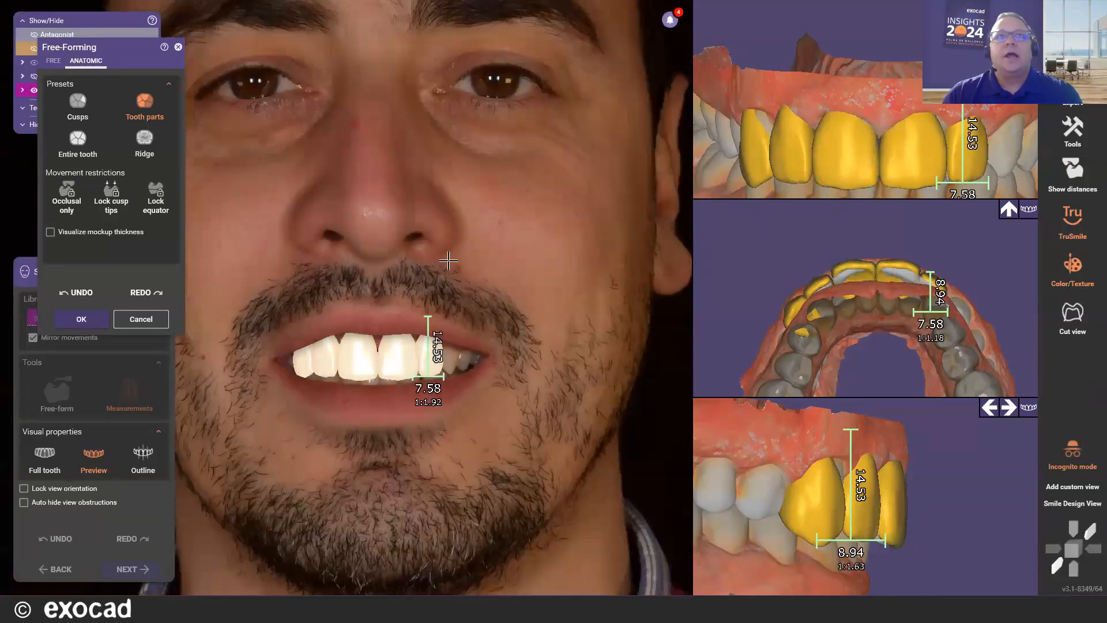
scroll(353, 379, up, 1)
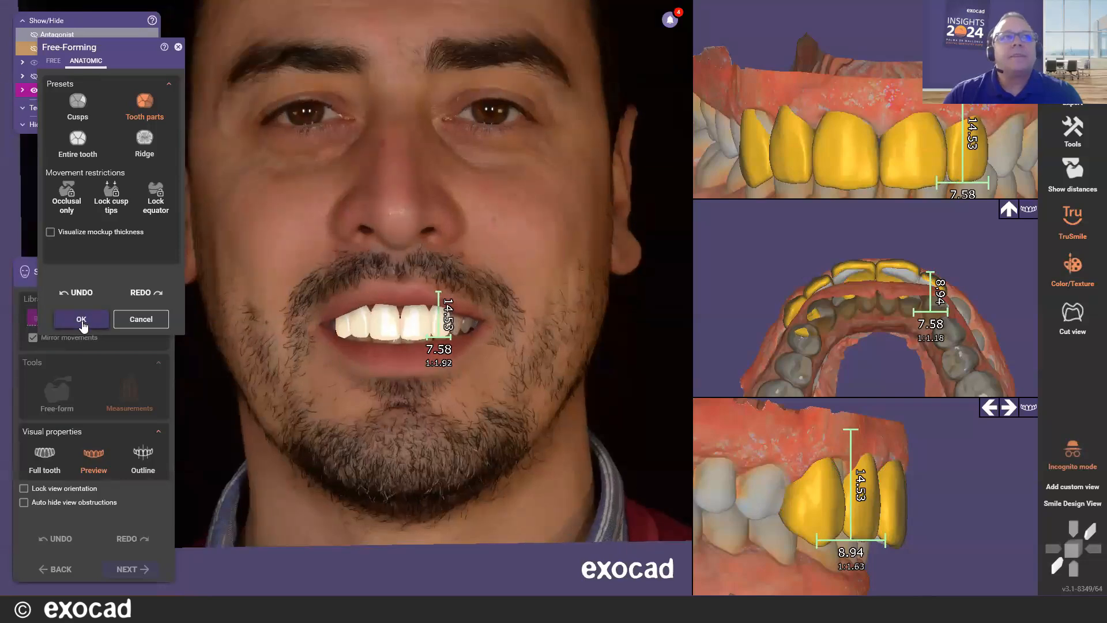
Accept the free-forming, overwriting the existing tooth model files with the current design, and turn off the tooth measurements
click(81, 320)
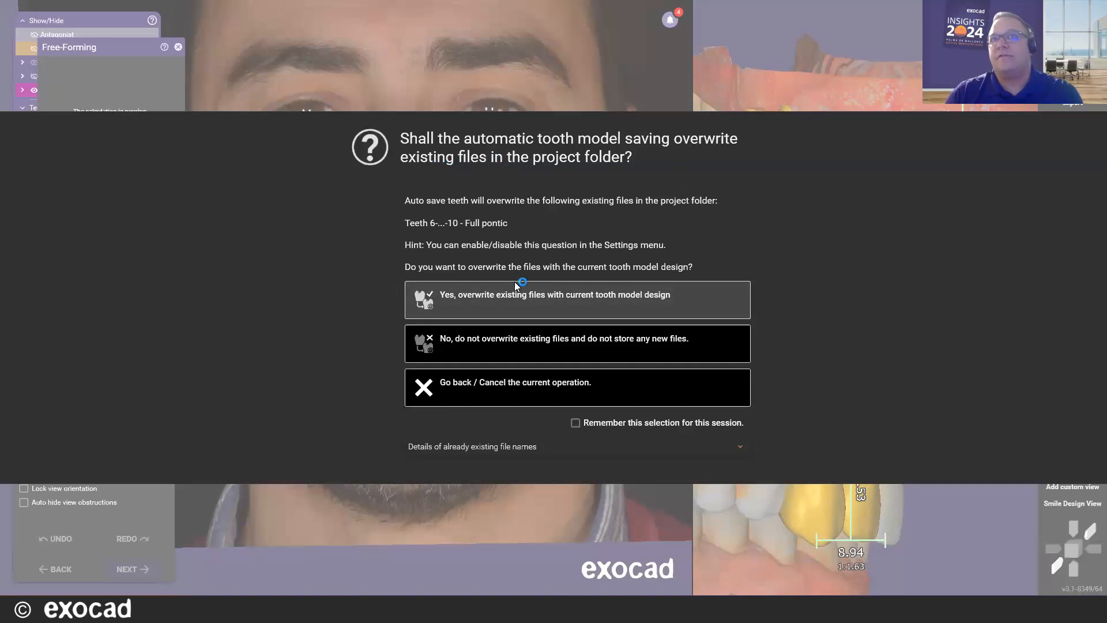
click(452, 299)
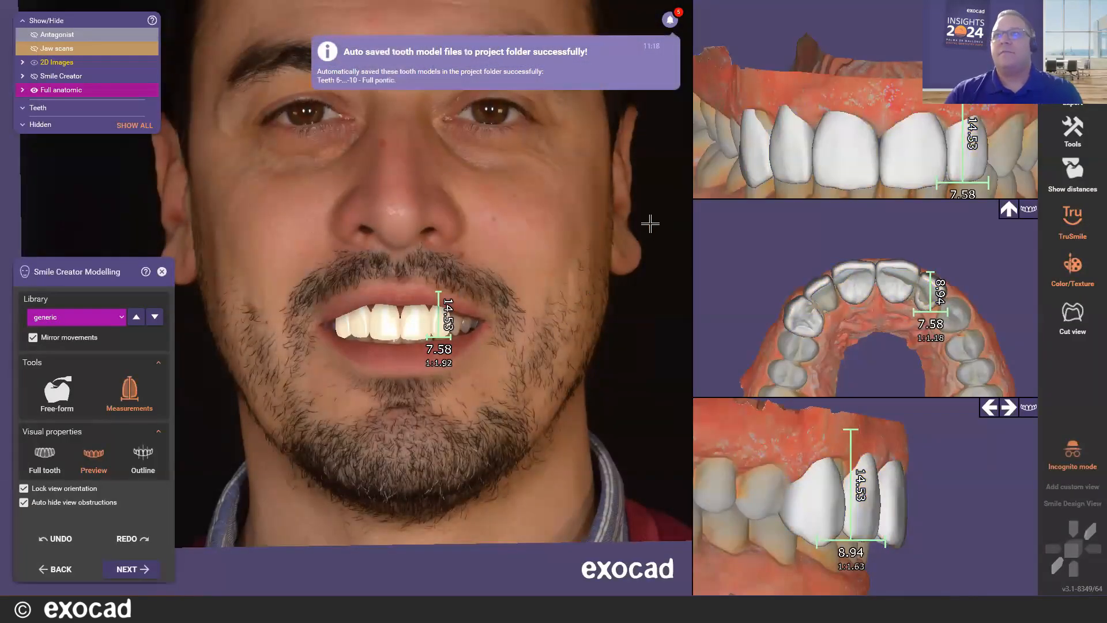
click(843, 165)
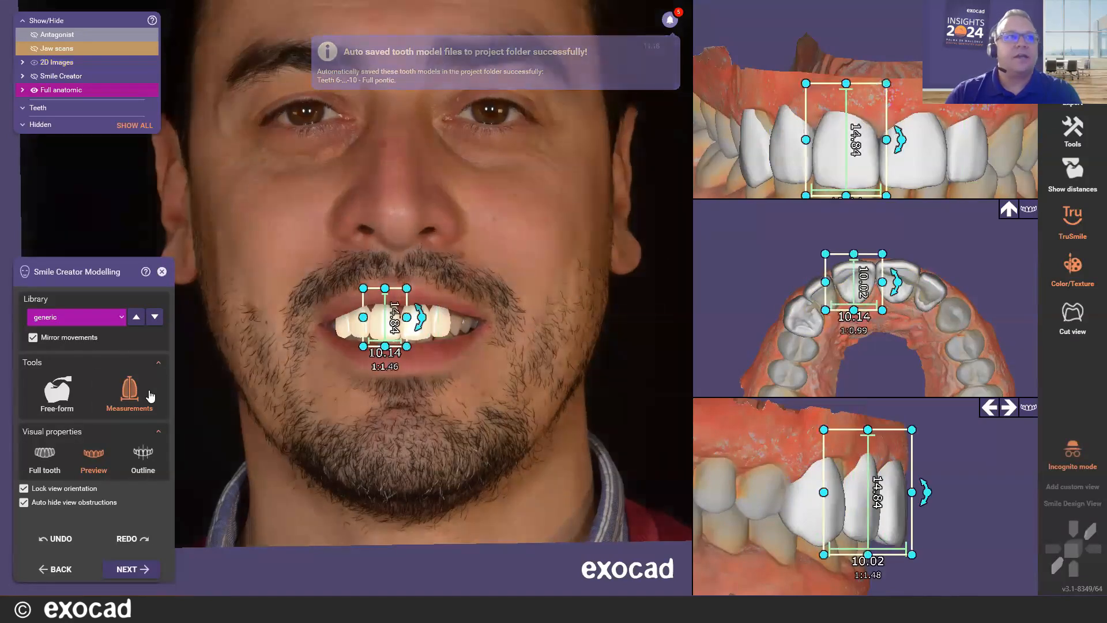
scroll(846, 239, up, 1)
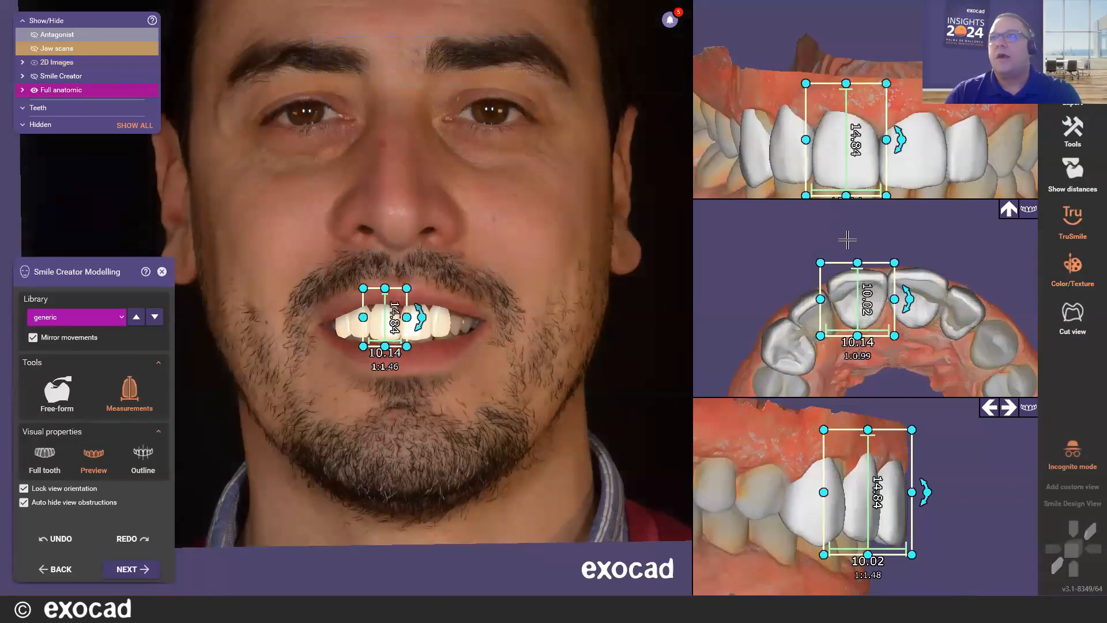
scroll(877, 231, up, 1)
click(129, 395)
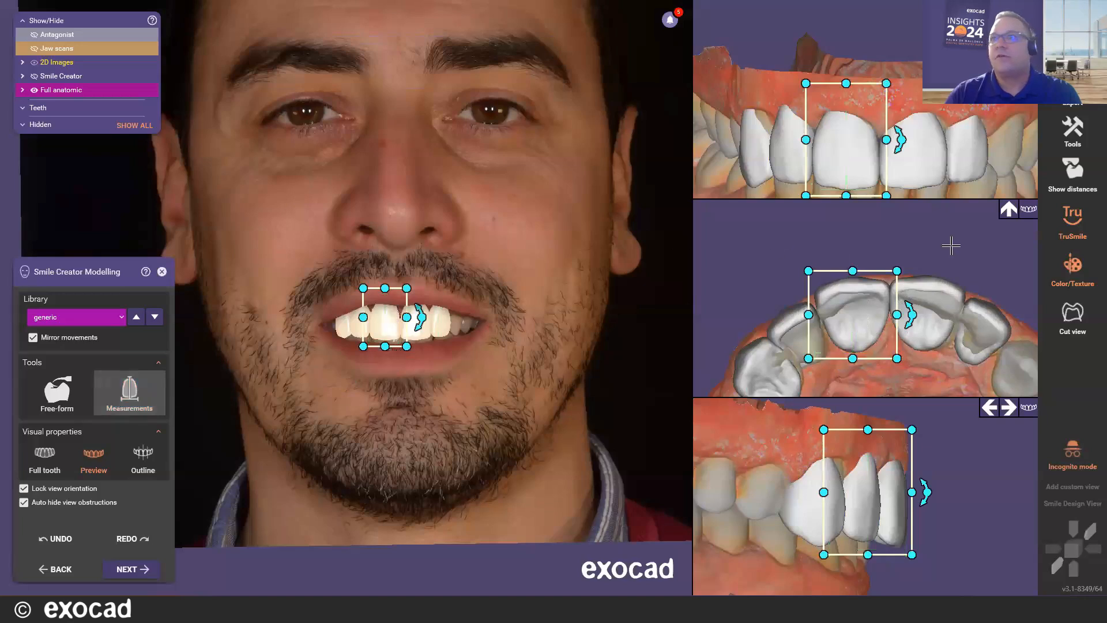
Enlarge the right central incisor and the right lateral incisor very slightly toward the lip in the occlusal view
scroll(840, 246, up, 1)
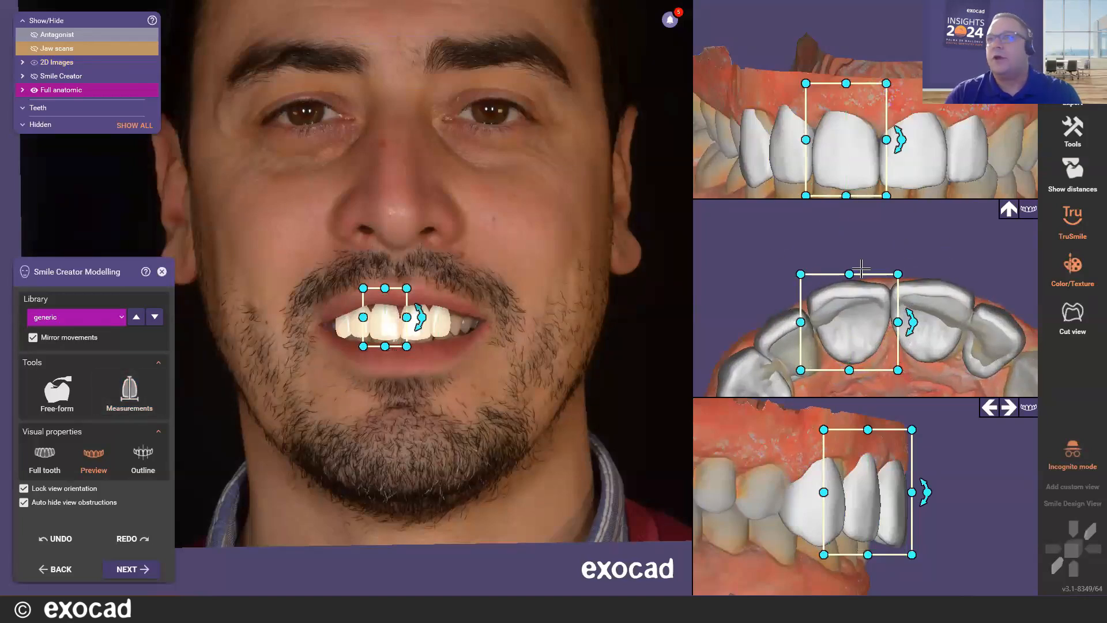
scroll(860, 267, up, 1)
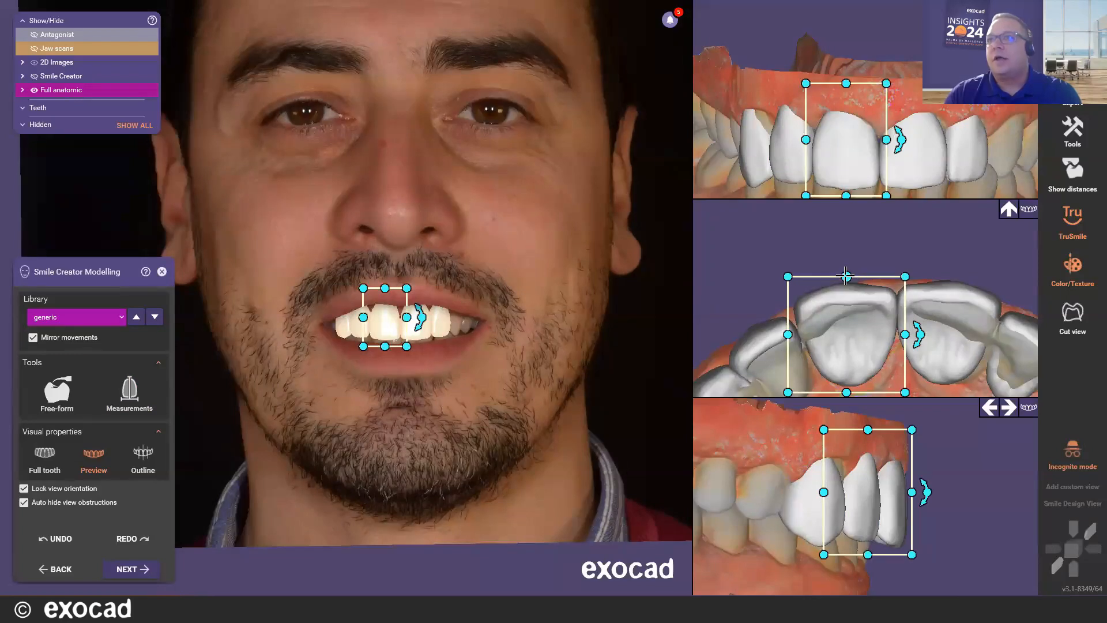
drag(845, 276, 845, 273)
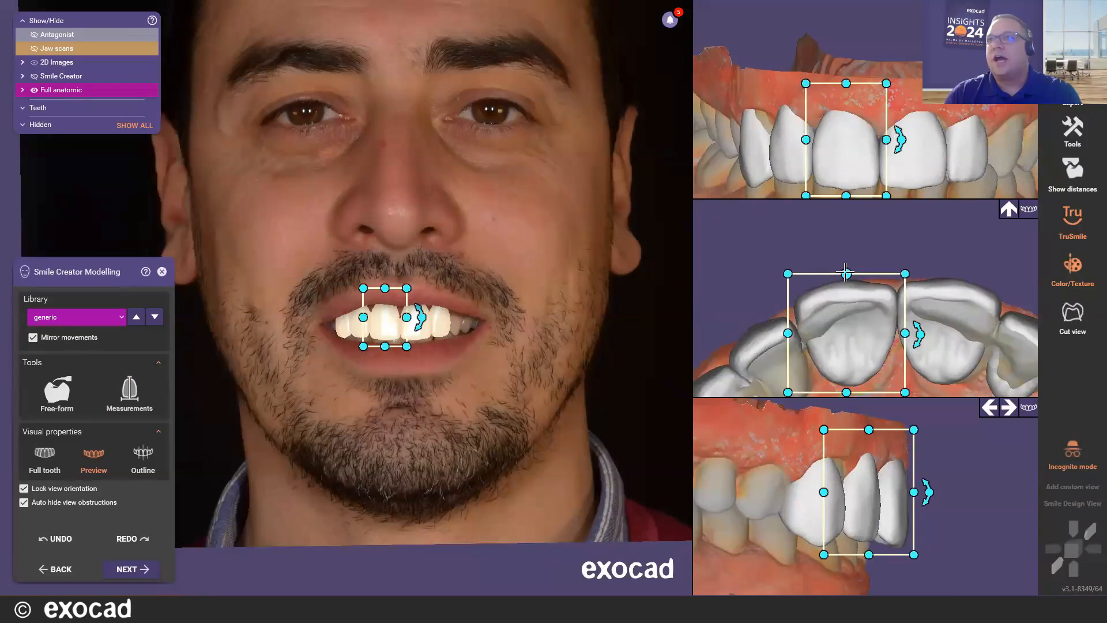
click(781, 318)
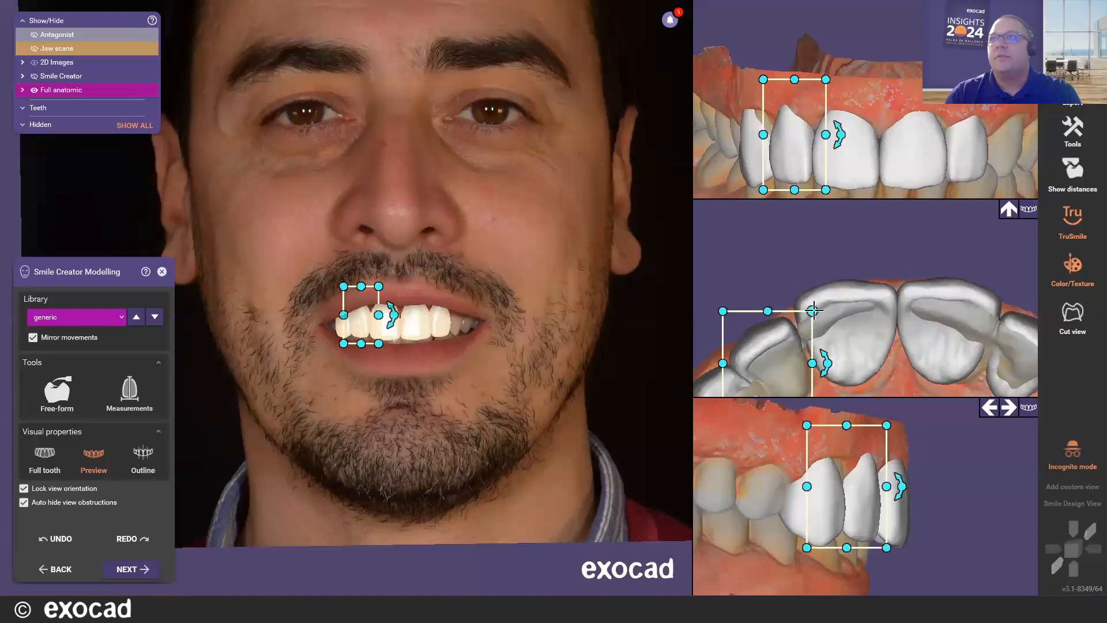
drag(812, 311, 812, 305)
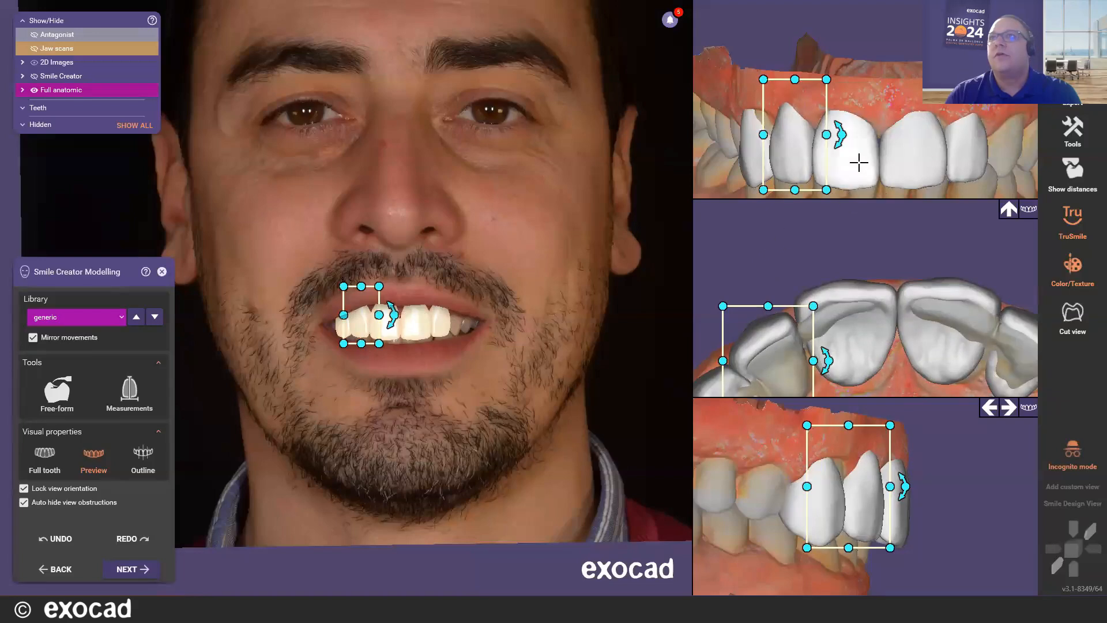
Enlarge the right canine mockup toward the gum and the lateral incisor in the frontal view, undoing a first small shift
scroll(830, 177, down, 3)
click(774, 136)
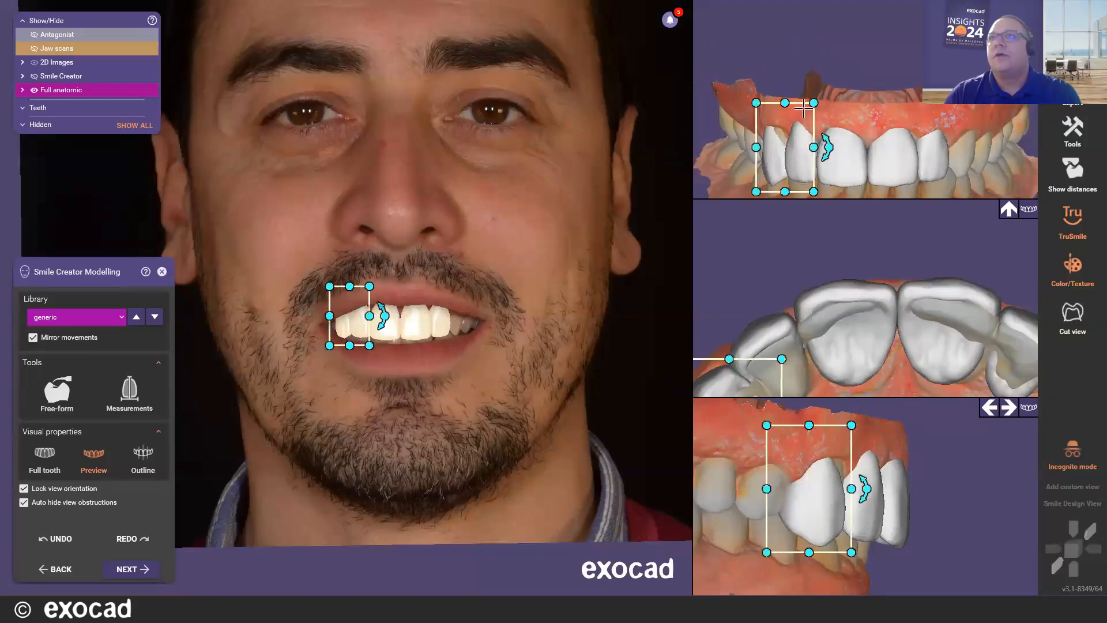
drag(812, 104, 815, 108)
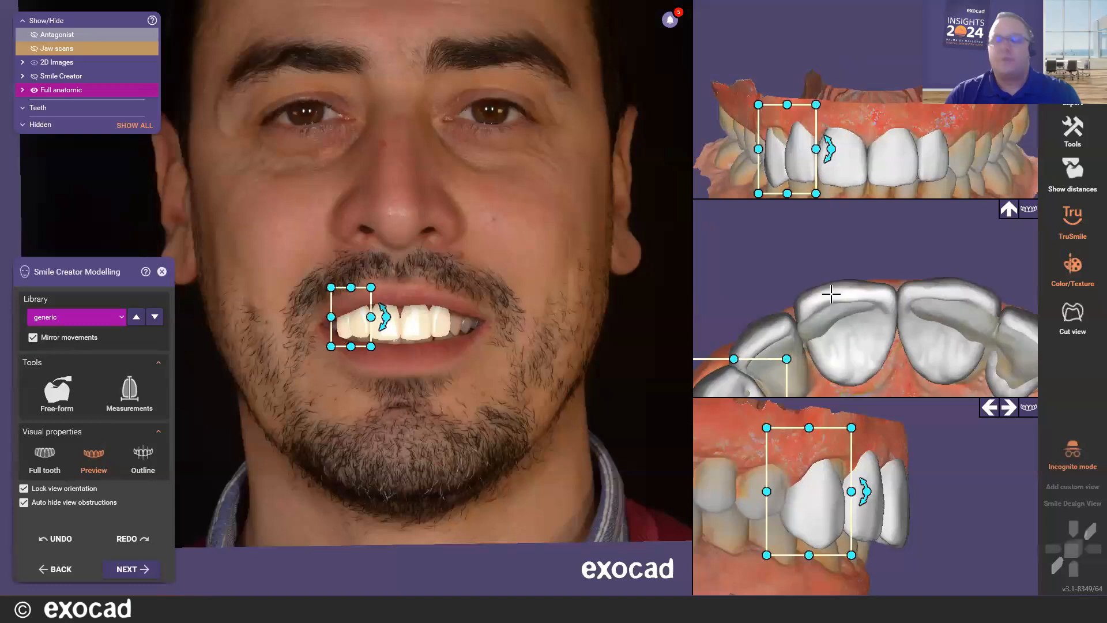
key(ctrl+z)
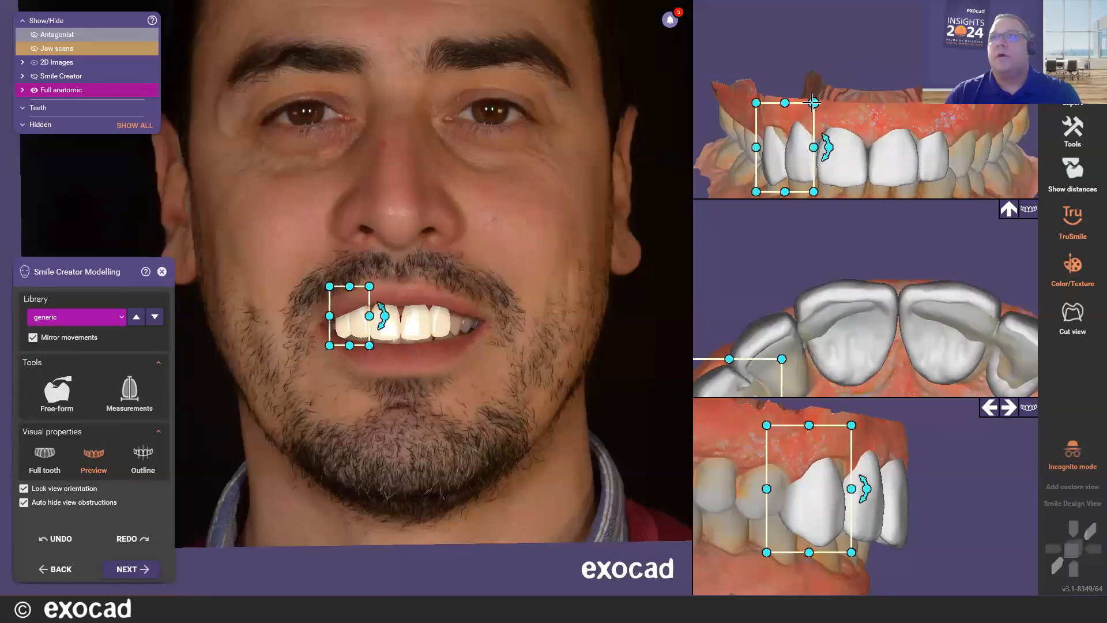
drag(812, 103, 819, 90)
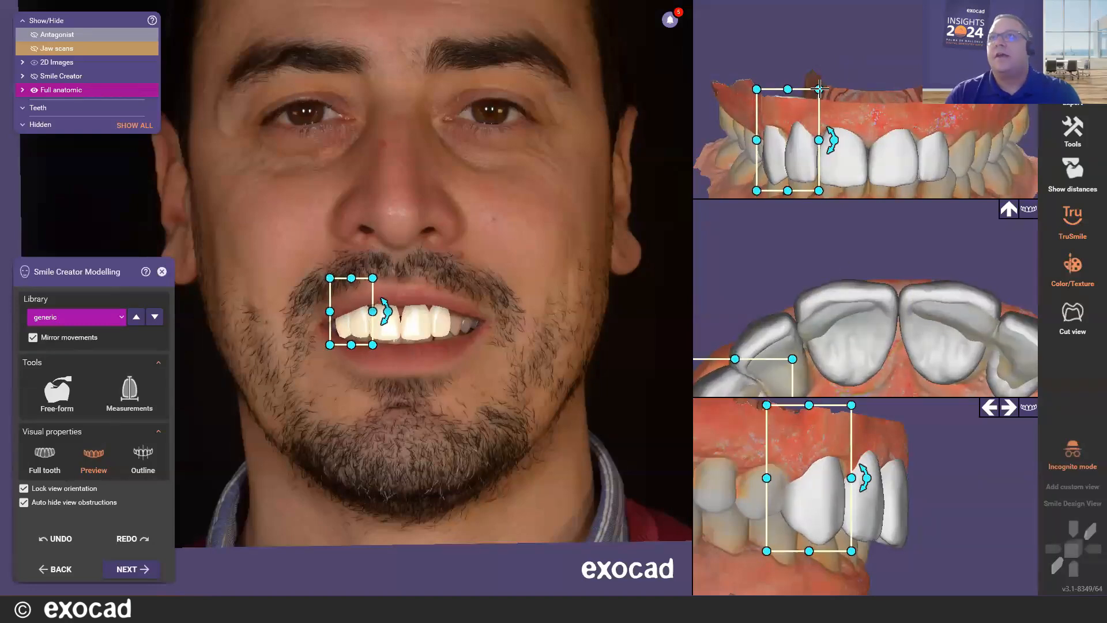
scroll(886, 118, down, 3)
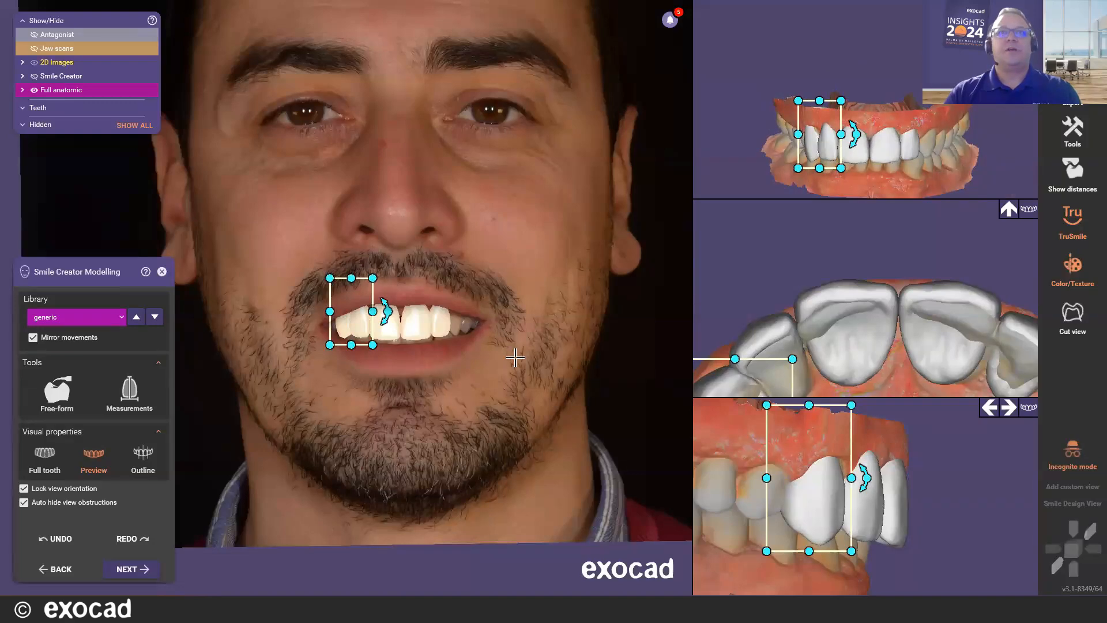
click(421, 466)
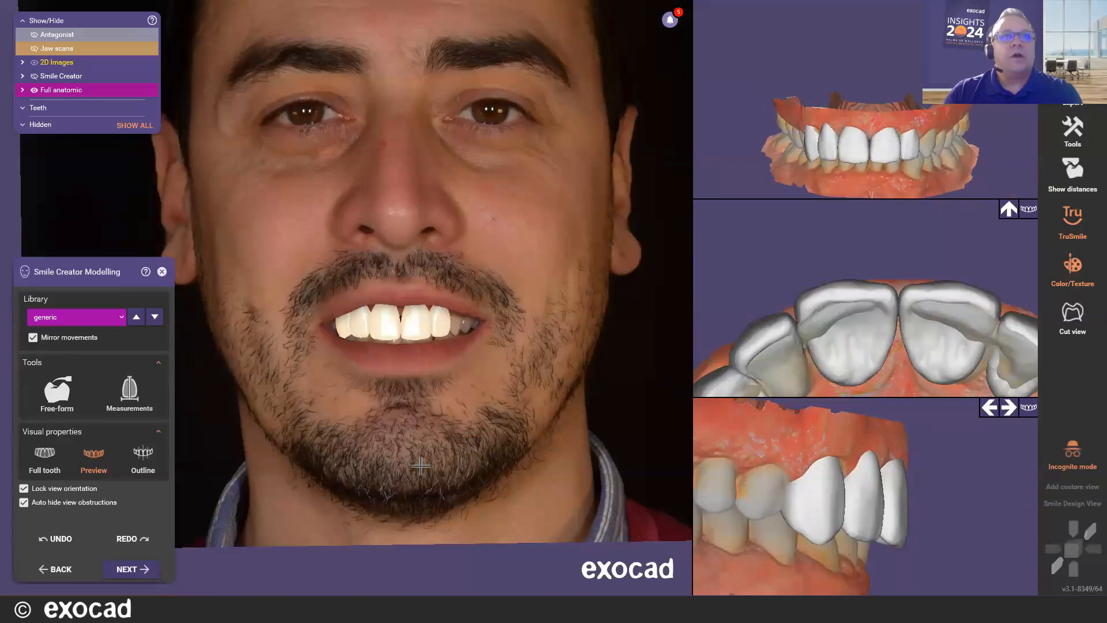
Select all mockup teeth on the face photo and compare their outline display on the retracted photo with the preview display
scroll(443, 404, down, 3)
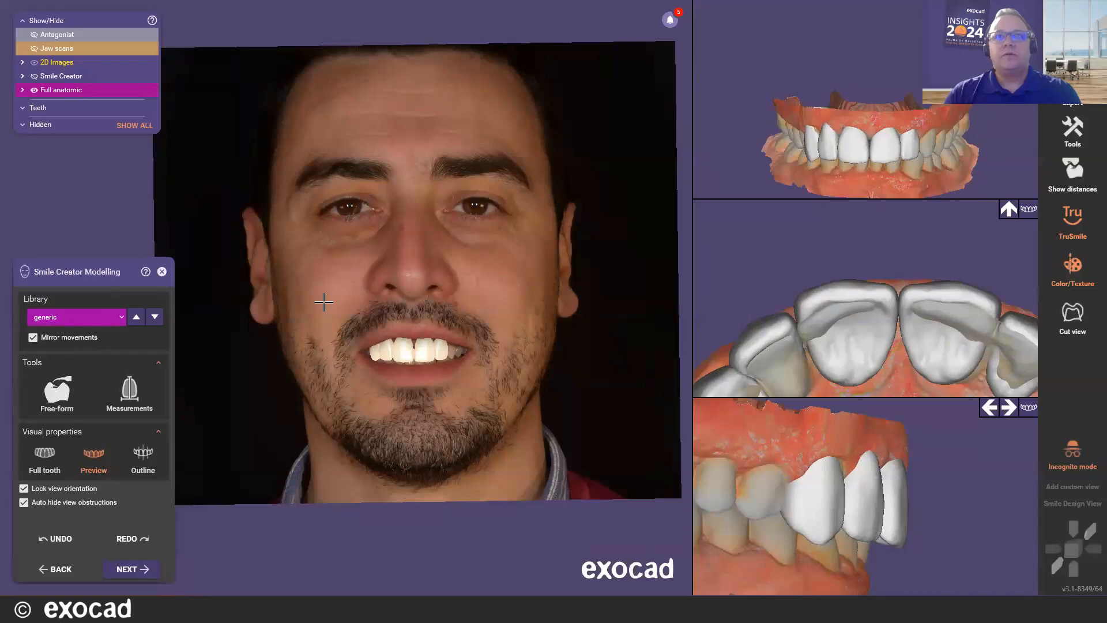
drag(309, 290, 502, 400)
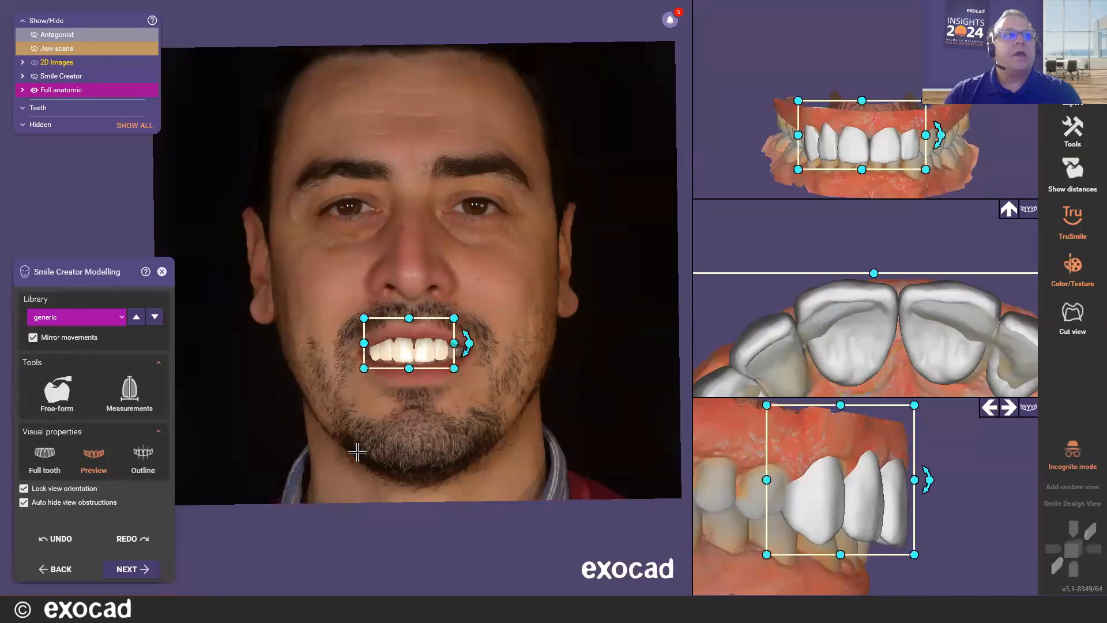
click(143, 472)
scroll(383, 383, up, 5)
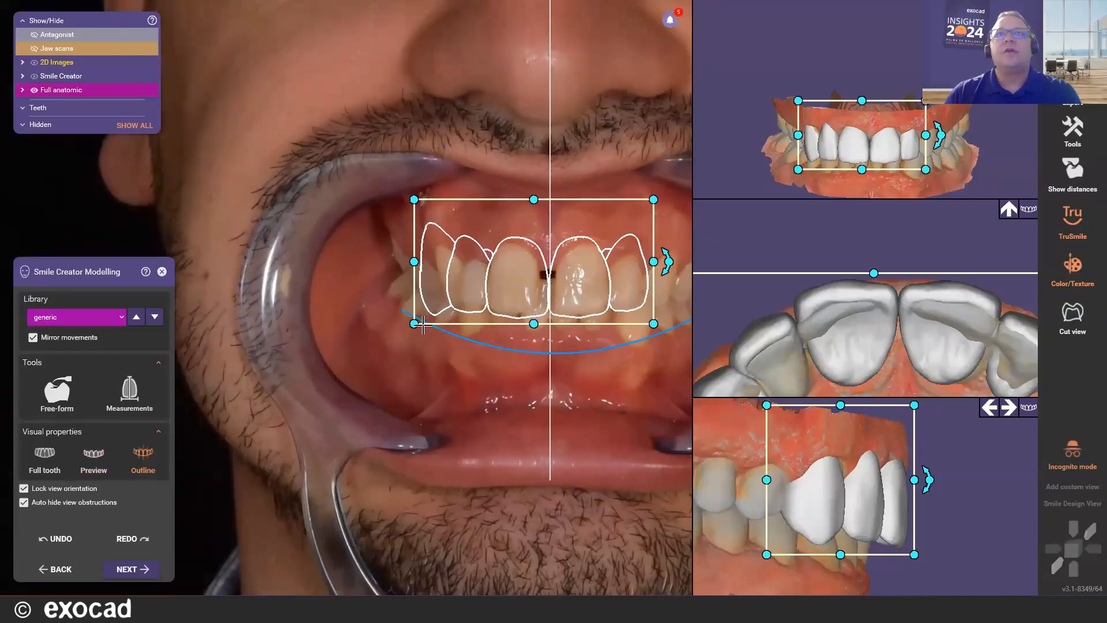
click(103, 472)
scroll(340, 358, down, 3)
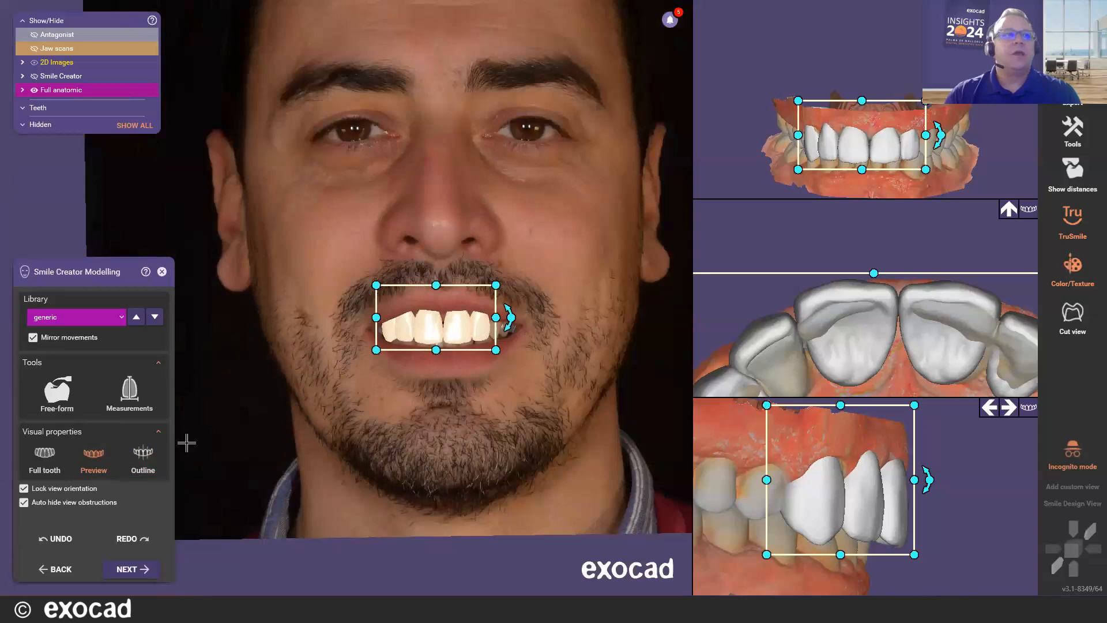
Unlock the view orientation, hide the face photo, and inspect the mockup teeth on the upper jaw scan from several angles
click(24, 489)
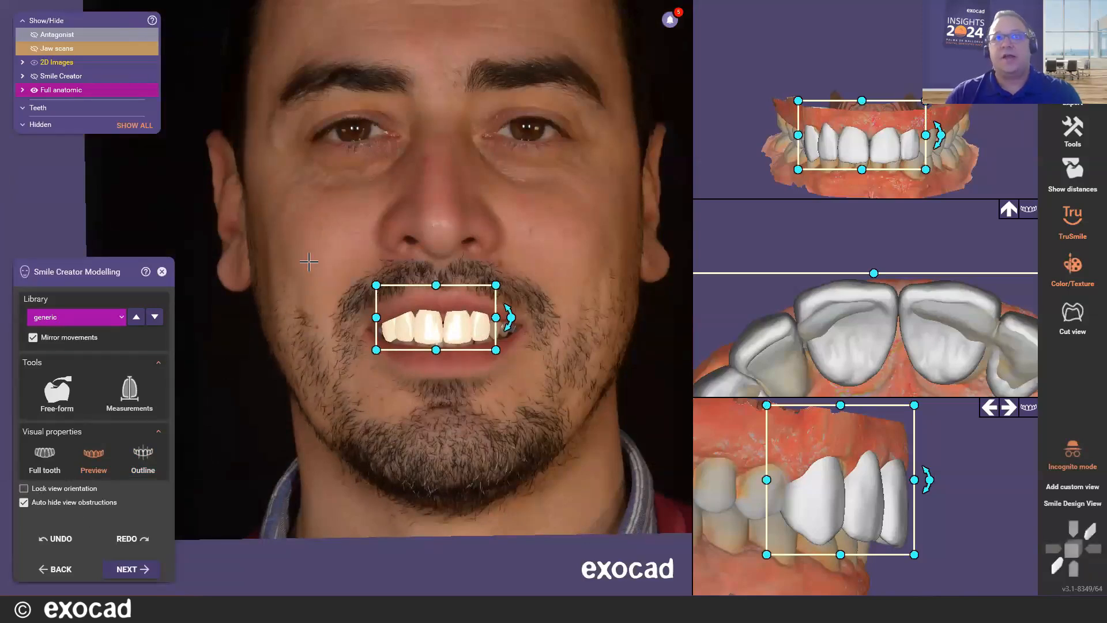
ctrl+click(279, 164)
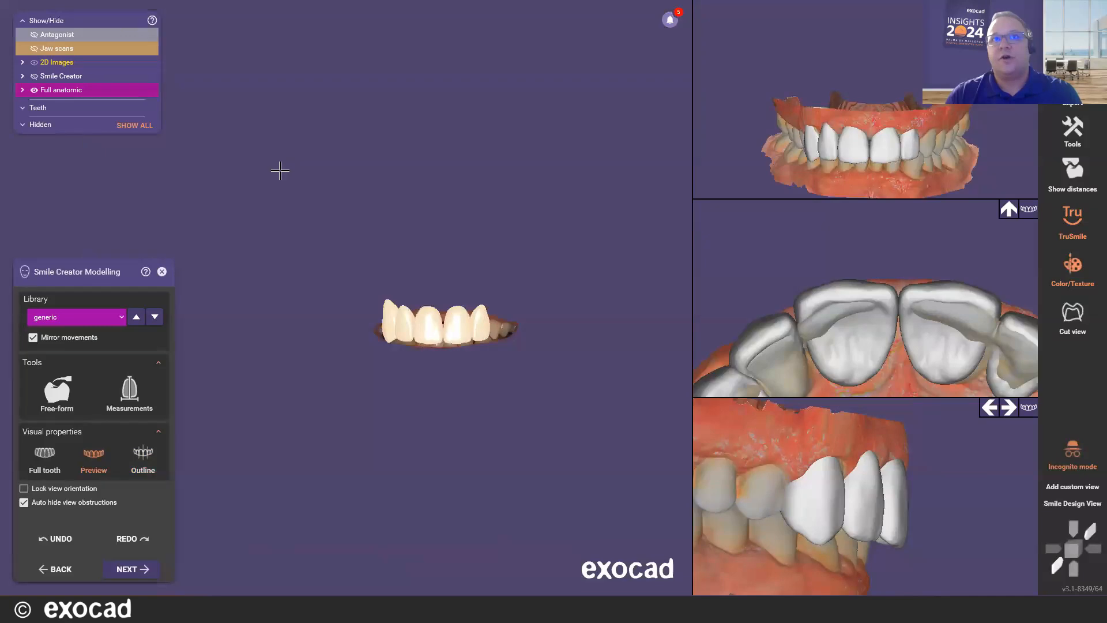
scroll(404, 317, up, 6)
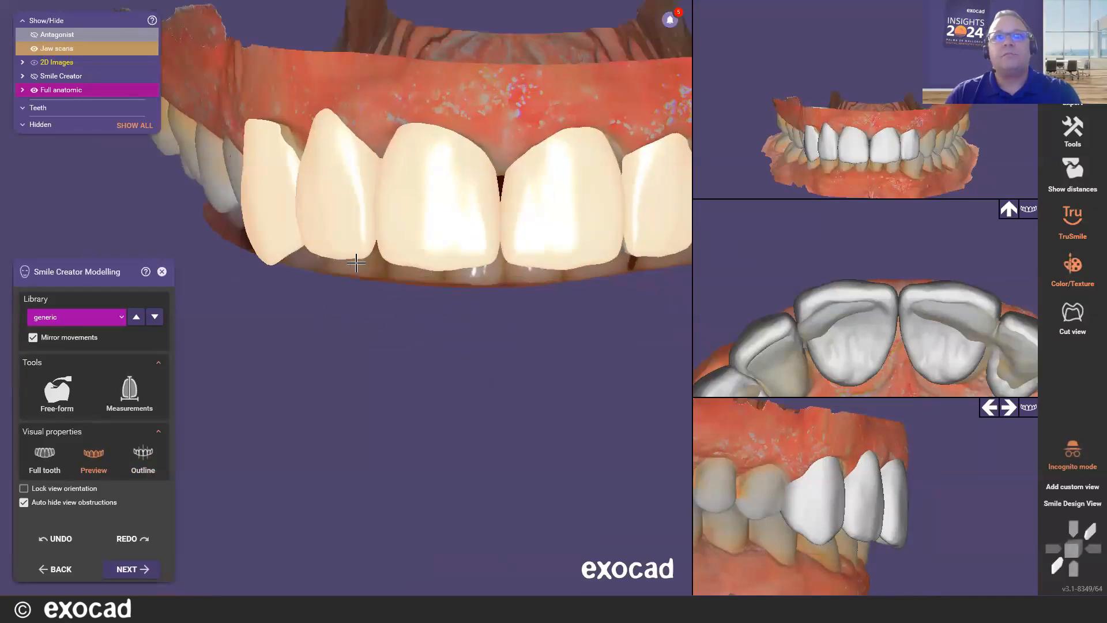
scroll(410, 383, down, 8)
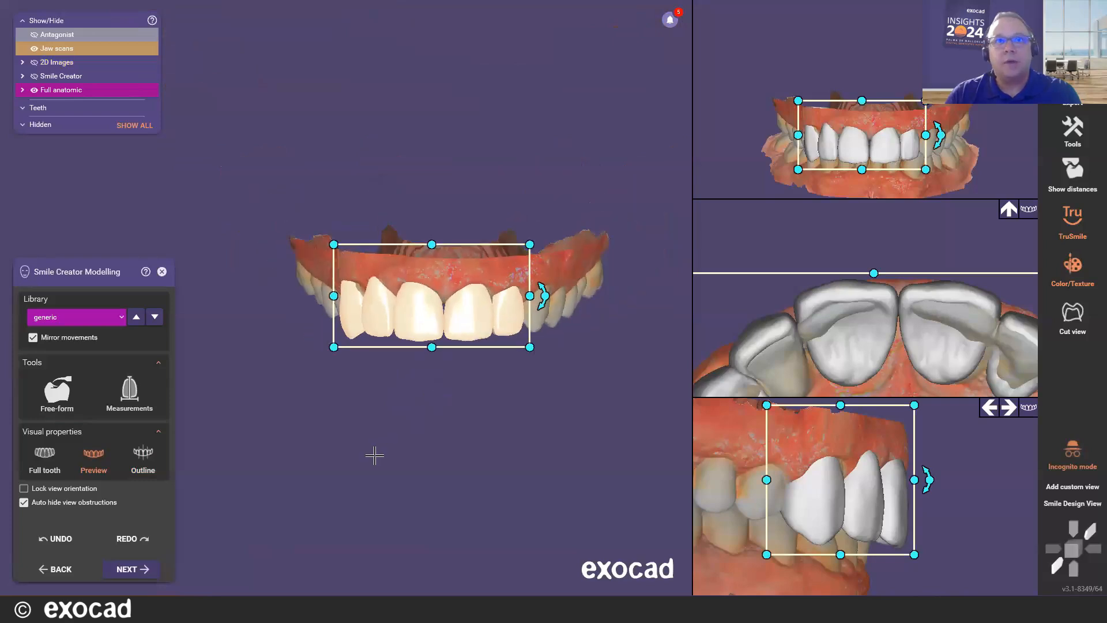
right_drag(418, 440, 373, 424)
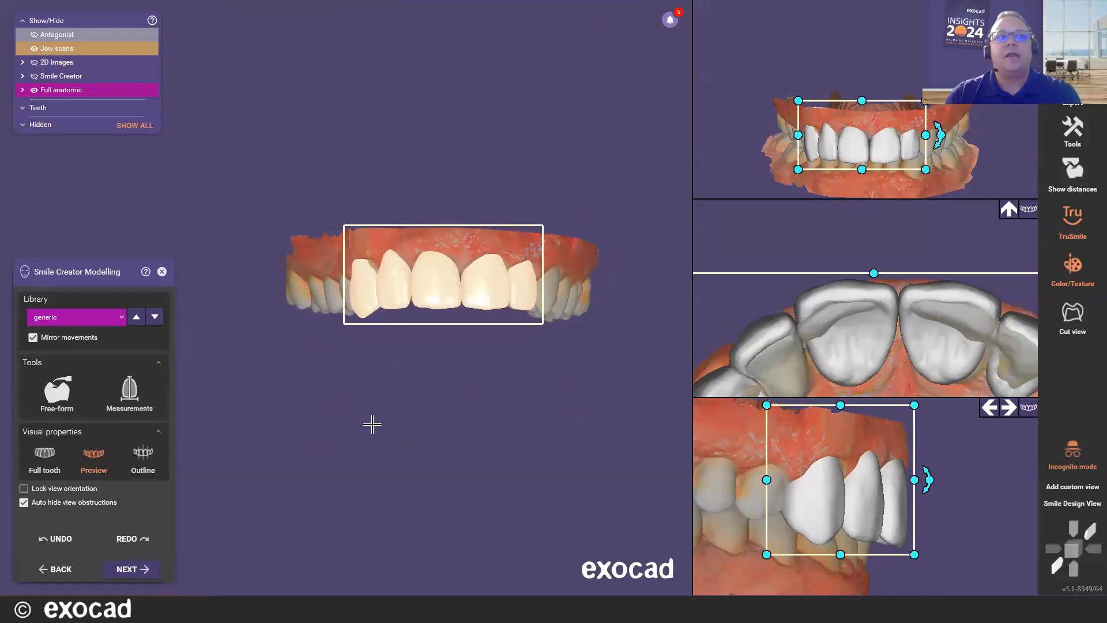
Lock the view orientation again and switch through full tooth display back to the preview on the face photo
click(24, 488)
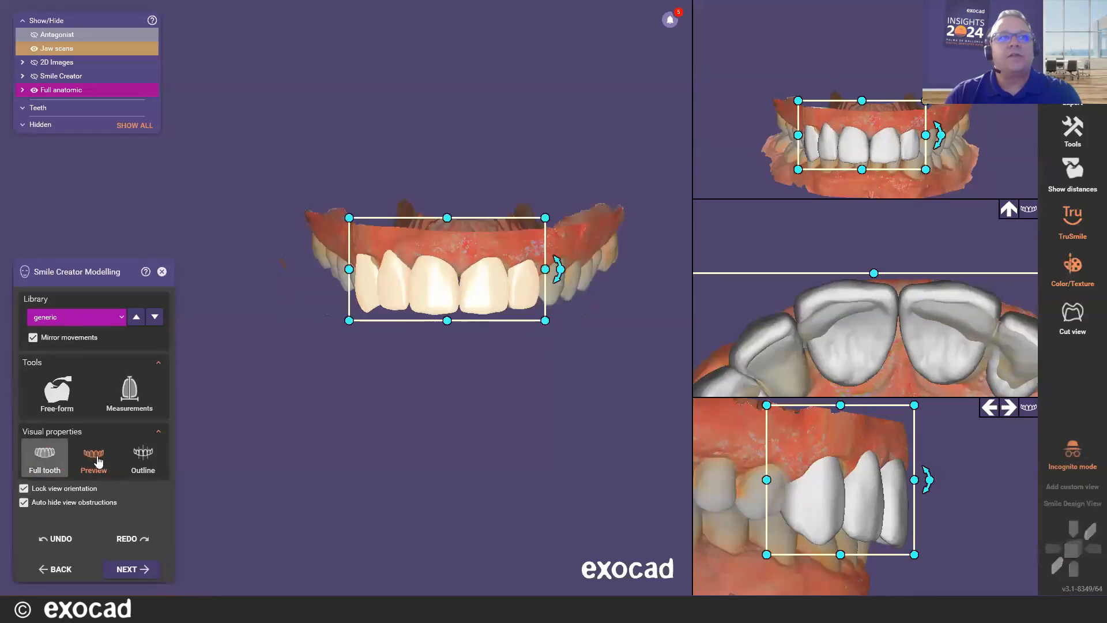
click(44, 455)
click(98, 461)
scroll(455, 447, down, 5)
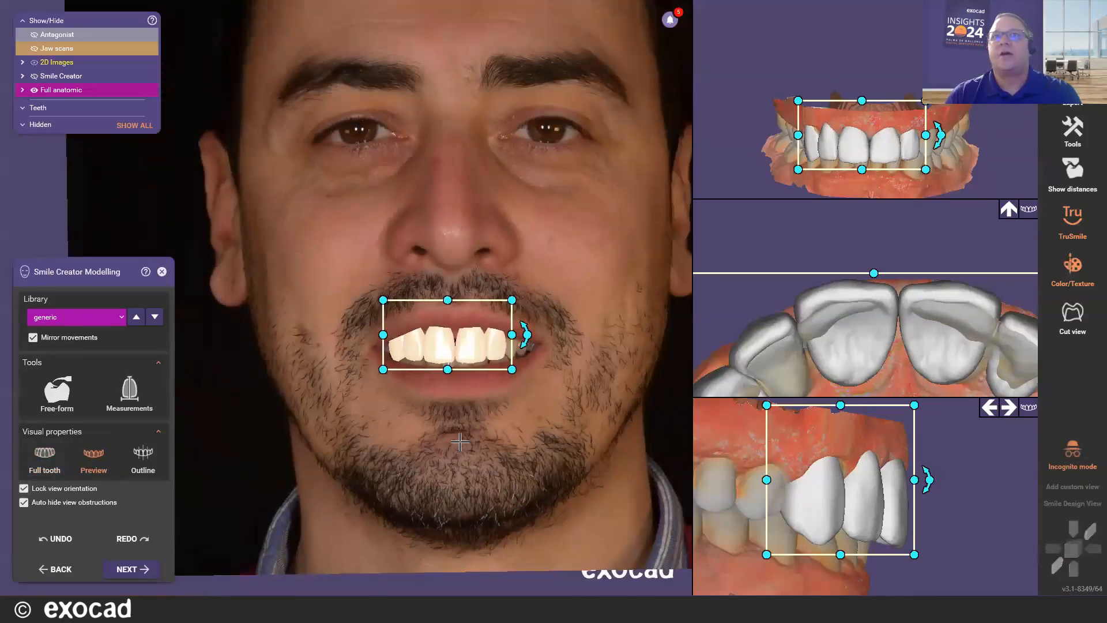
scroll(495, 372, up, 5)
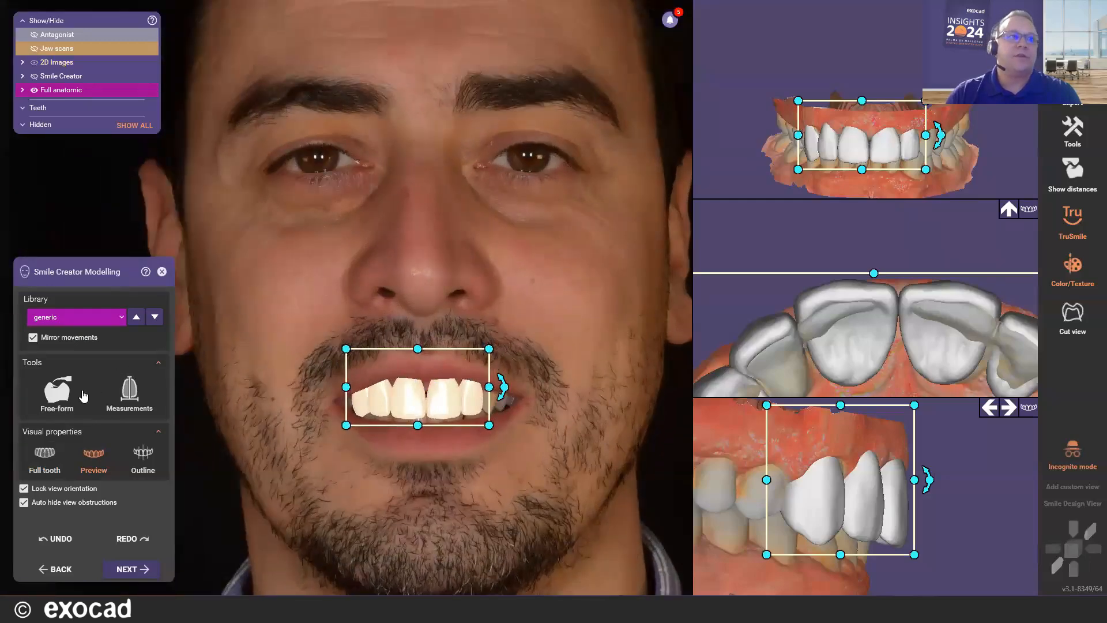
Check the mockup thickness up to 0.4 mm in free-forming and accept the design, overwriting the existing tooth model files
click(65, 399)
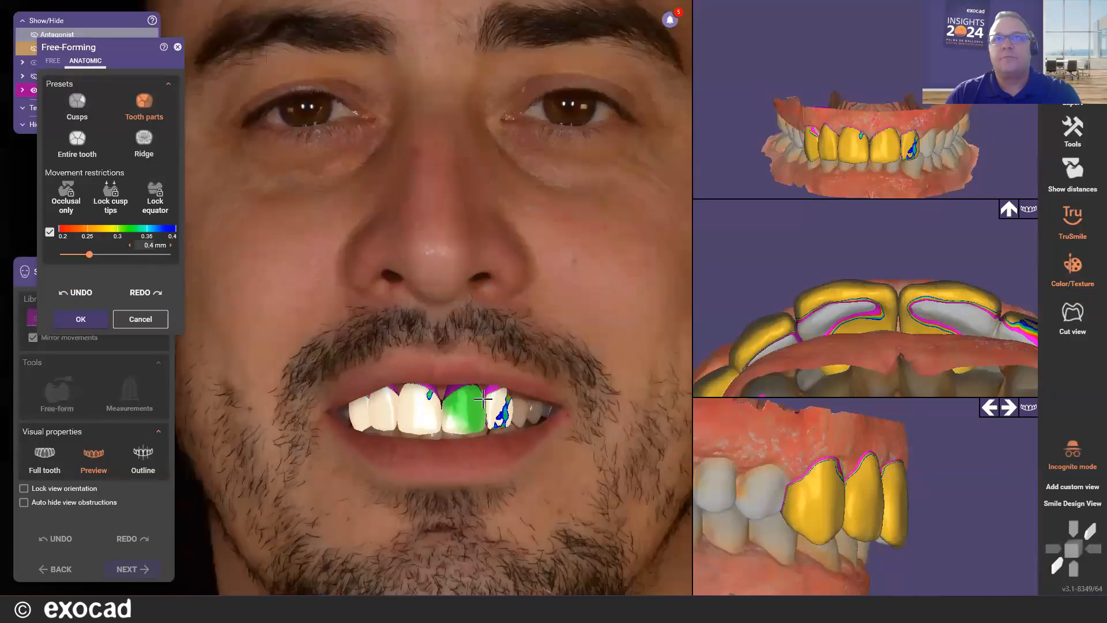
scroll(483, 399, up, 5)
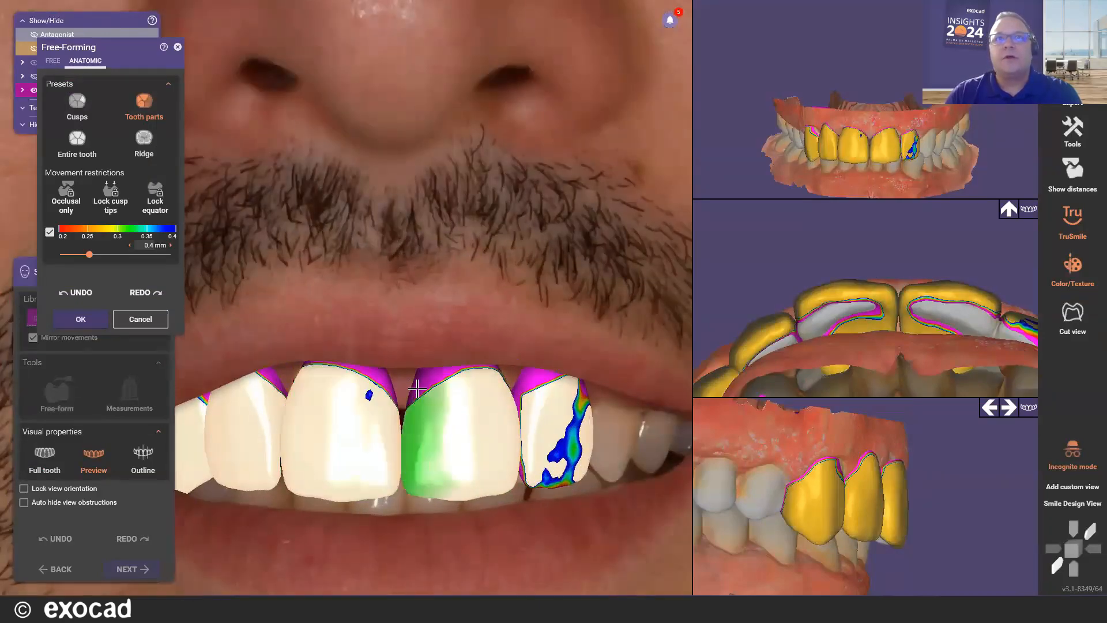
scroll(403, 392, down, 3)
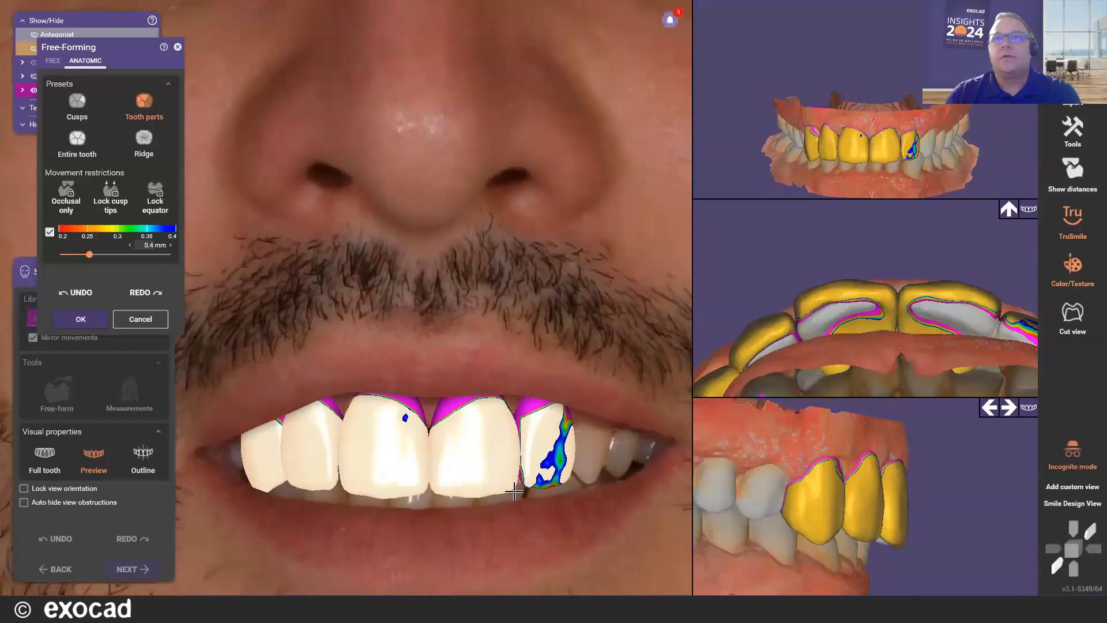
click(85, 319)
click(563, 300)
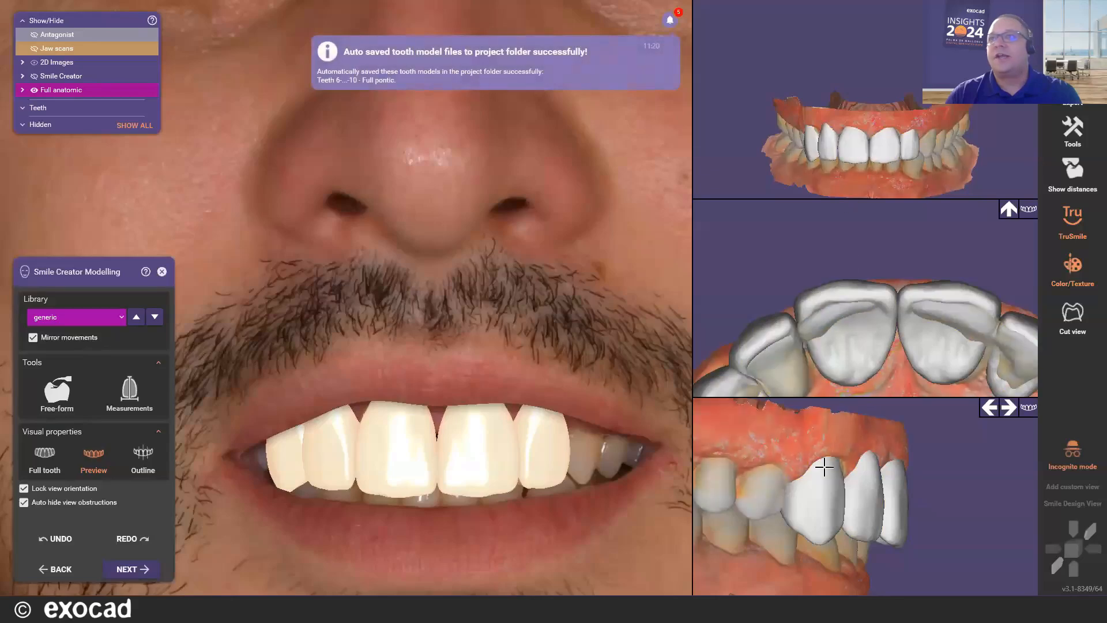
Advance to the Smile Creator preview and shift the before/after divider slightly to compare the previous and new smile
scroll(471, 358, down, 2)
scroll(471, 358, down, 4)
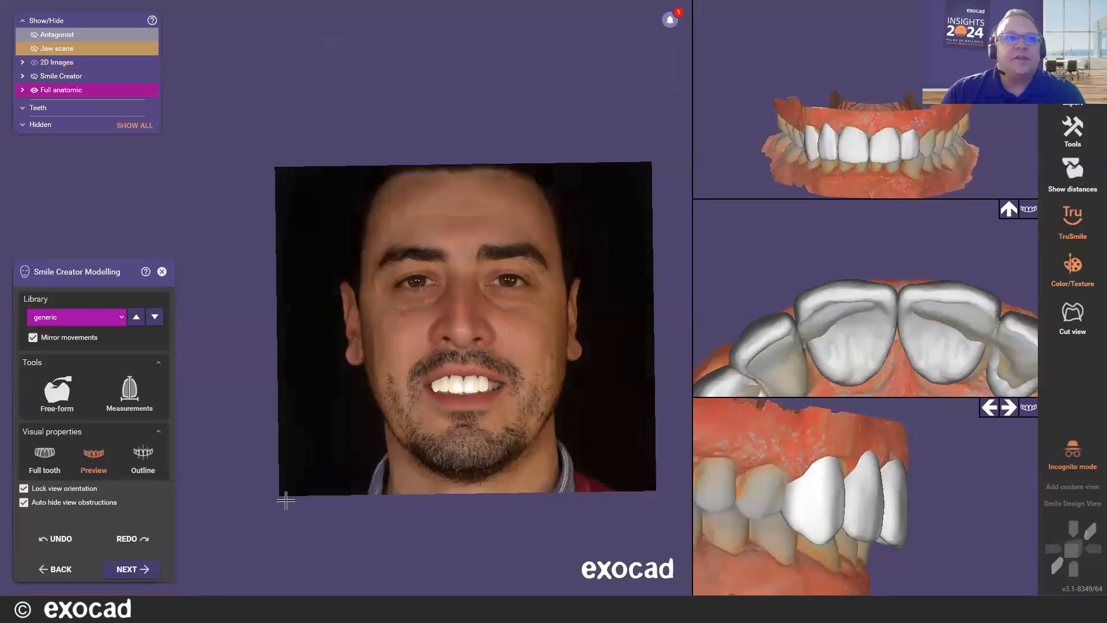
click(137, 571)
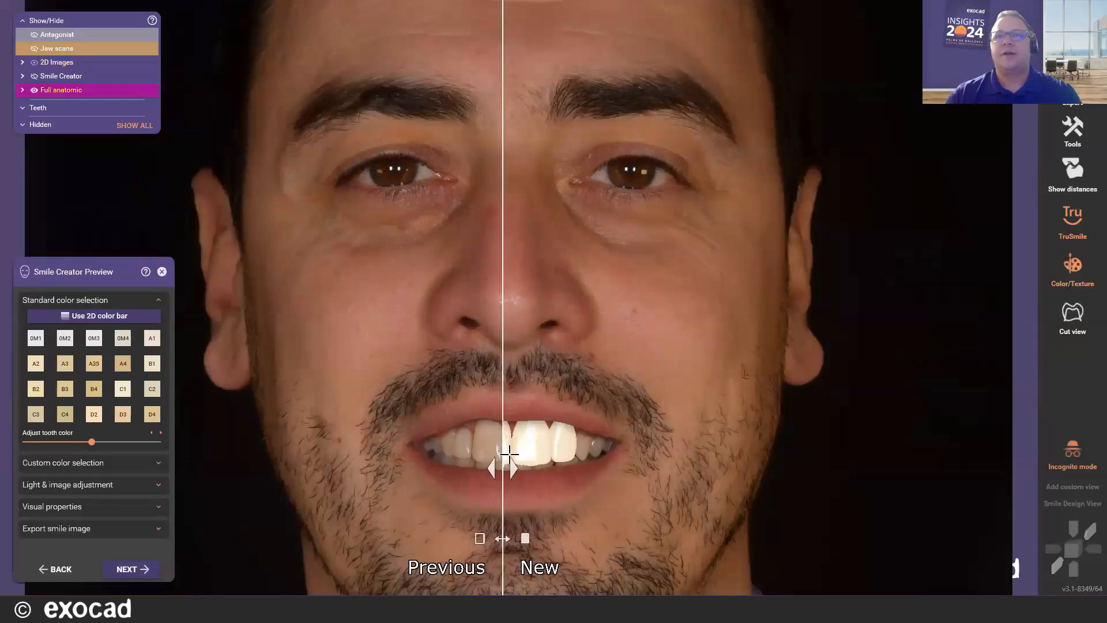
drag(513, 469, 524, 492)
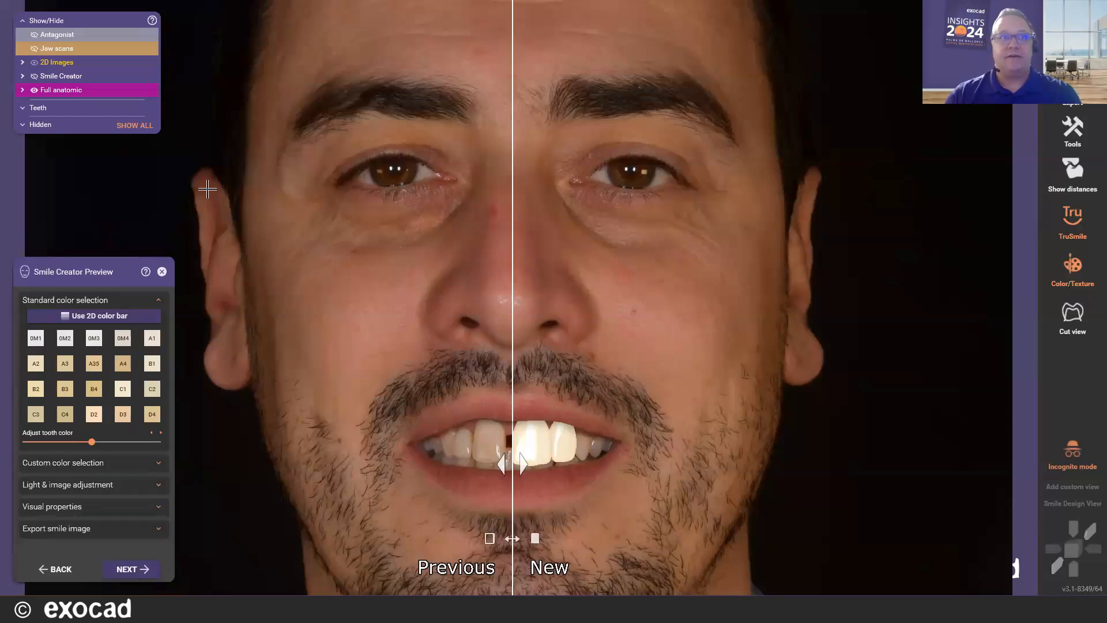
Try standard tooth shades, including 0M1, A2 and A3.5, on the new smile
click(93, 338)
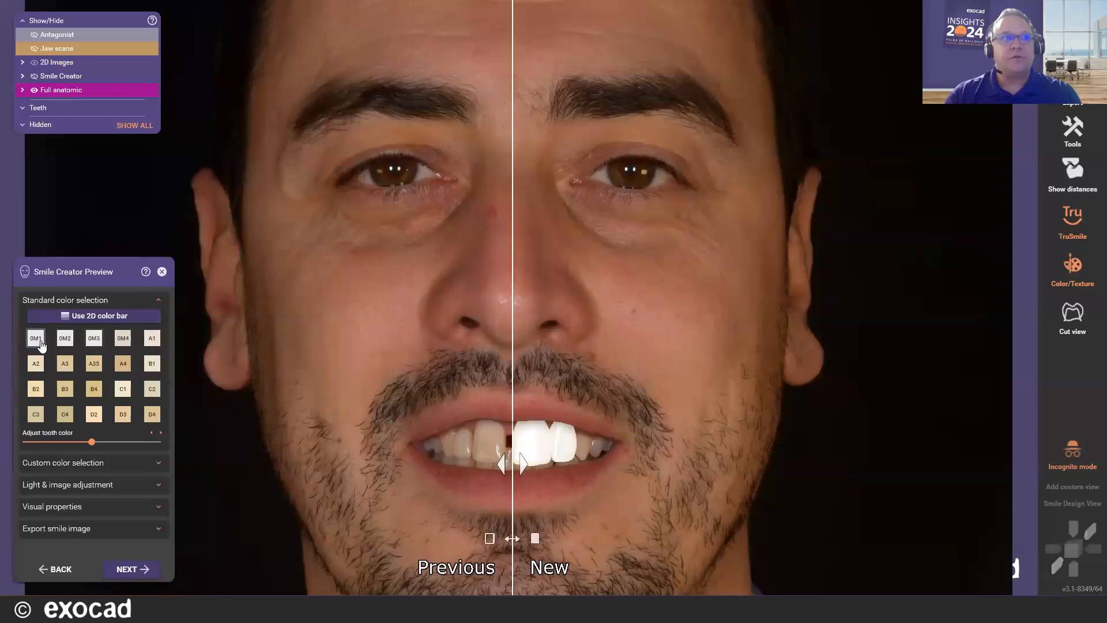
click(36, 364)
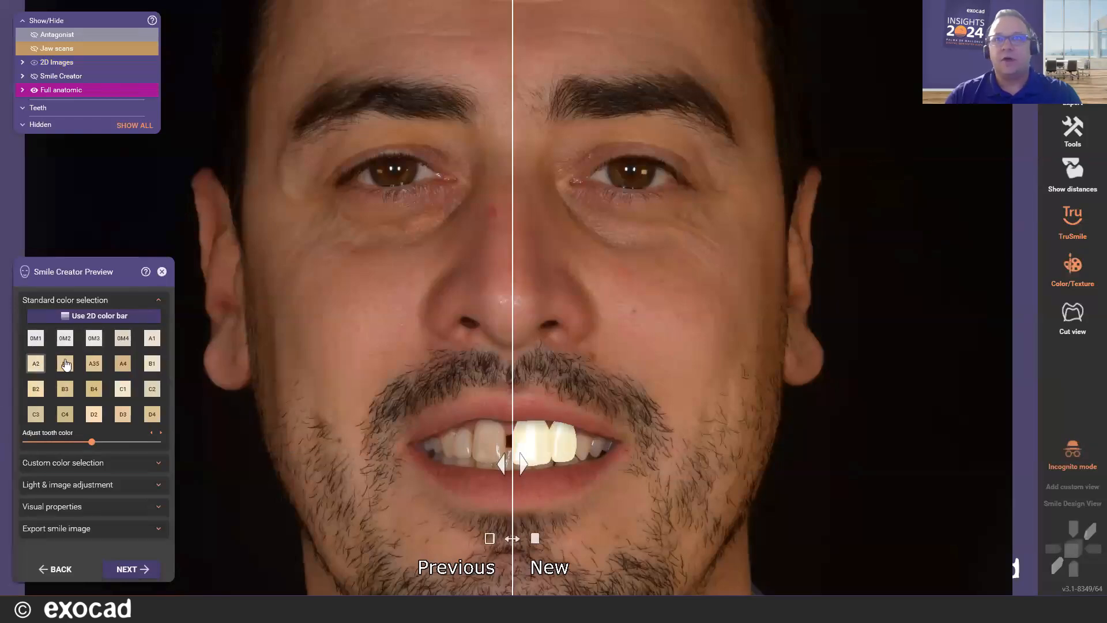
click(96, 363)
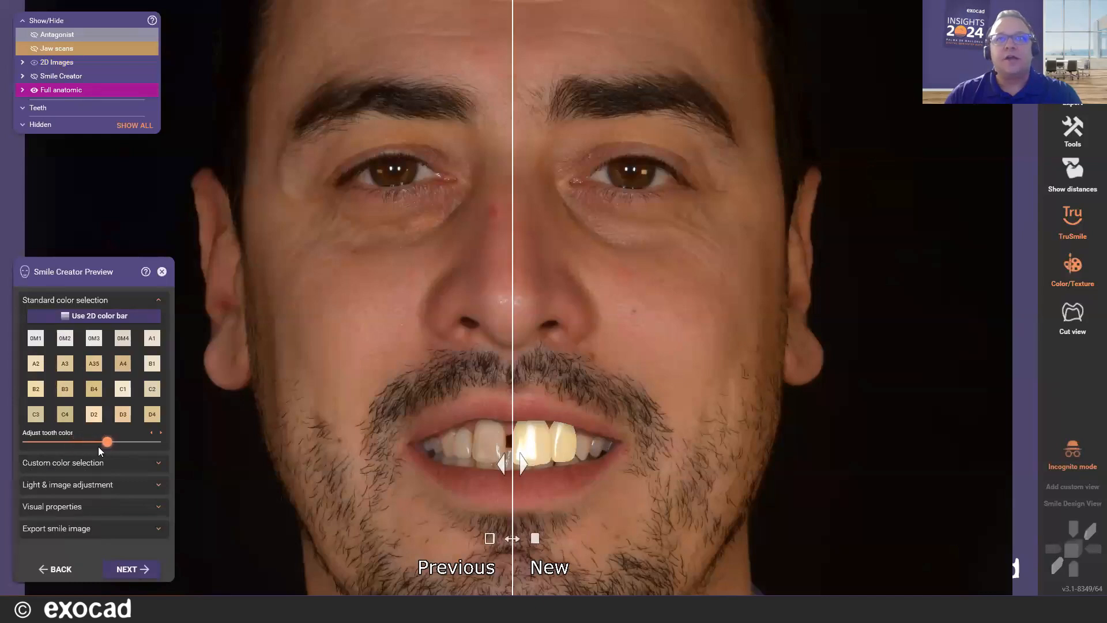
Sample a custom tooth base color from the natural front tooth on the previous-smile side of the photo
click(126, 463)
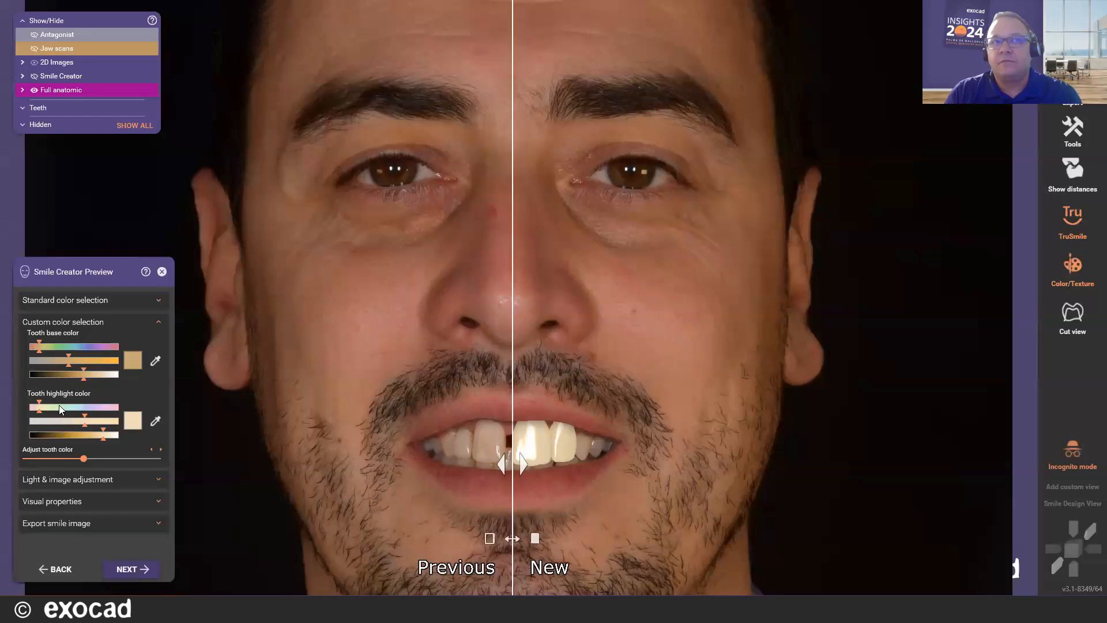
click(156, 362)
click(486, 428)
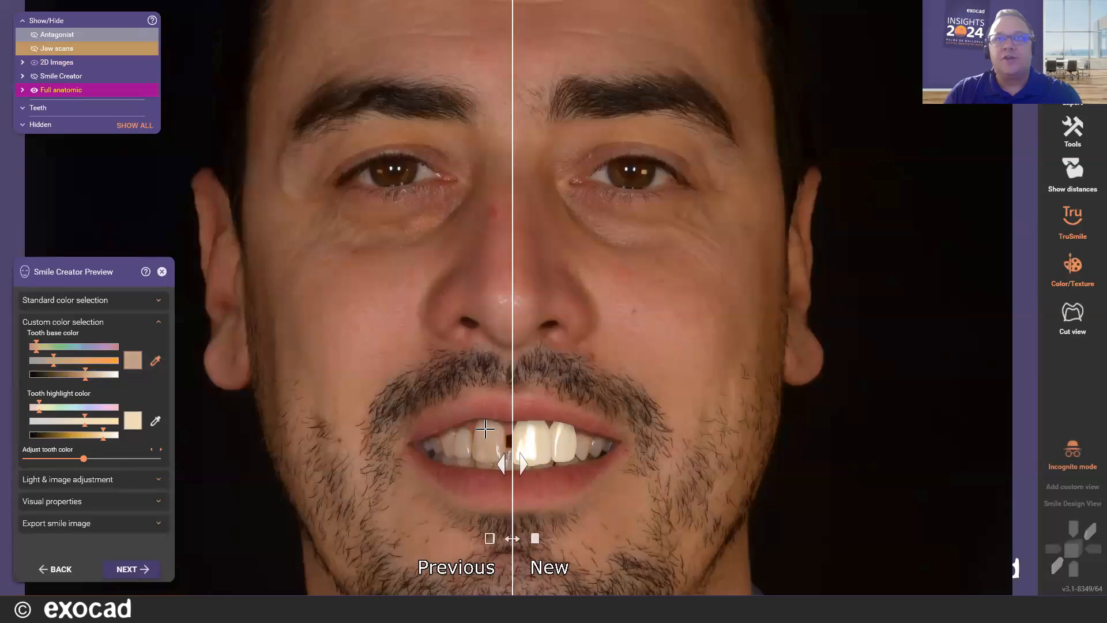
click(481, 440)
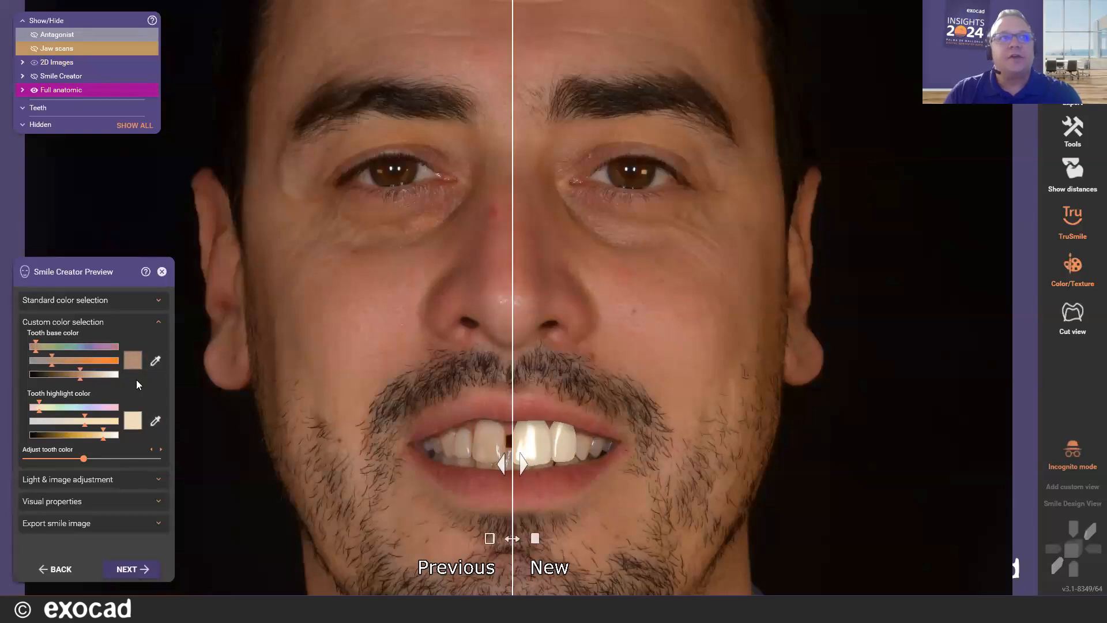
Pick an orange-brown tooth base color and a near-white highlight color from the 2D color bar, compare the smiles, and close the bar
click(157, 308)
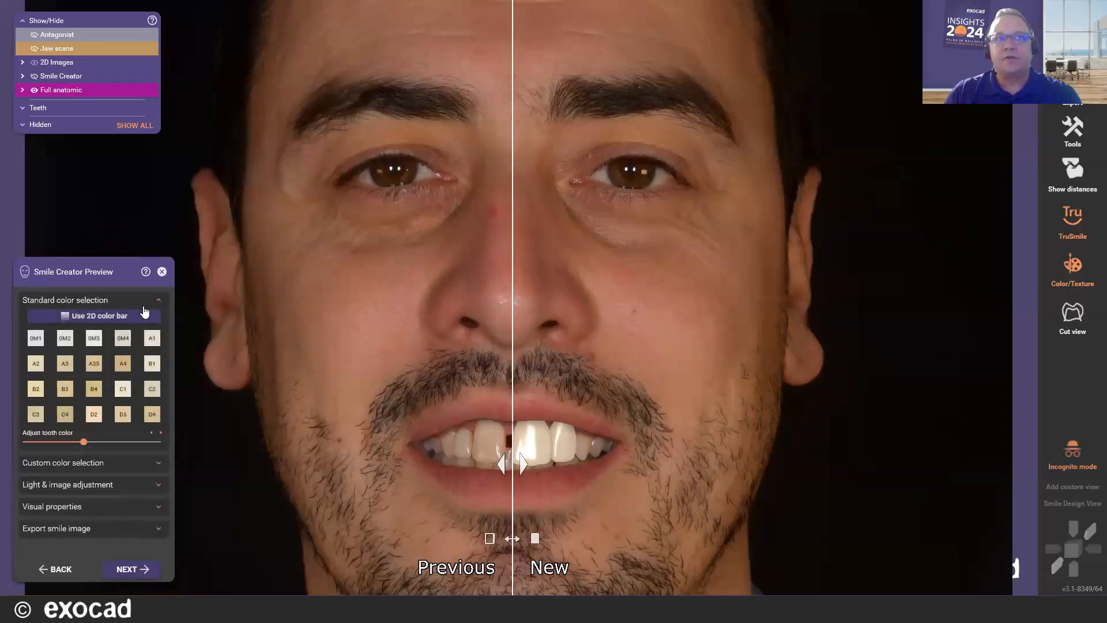
click(92, 317)
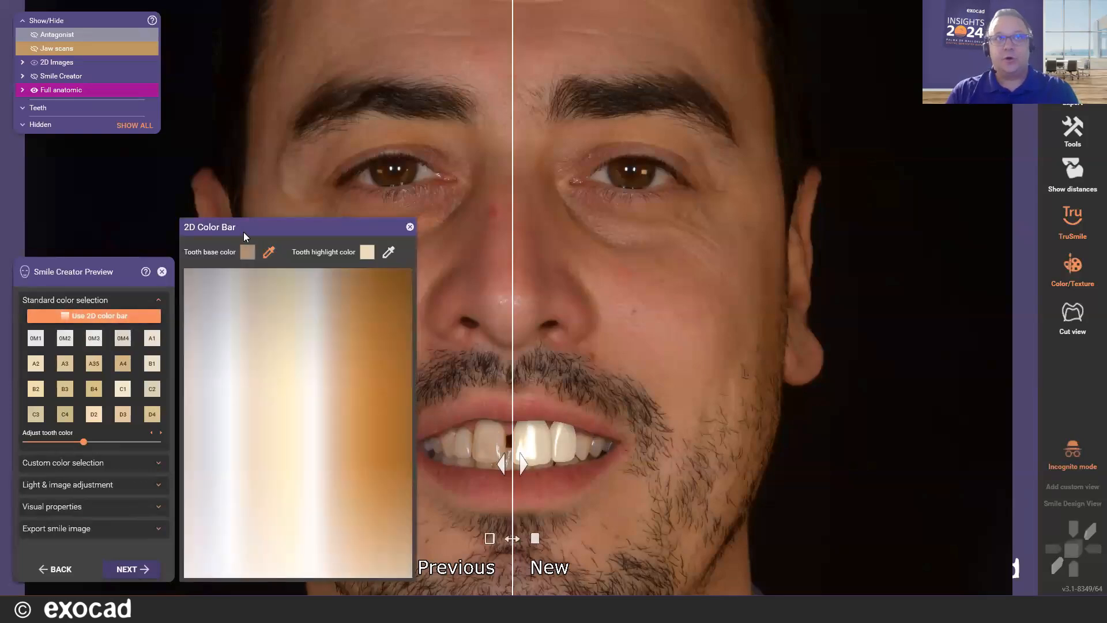
click(272, 256)
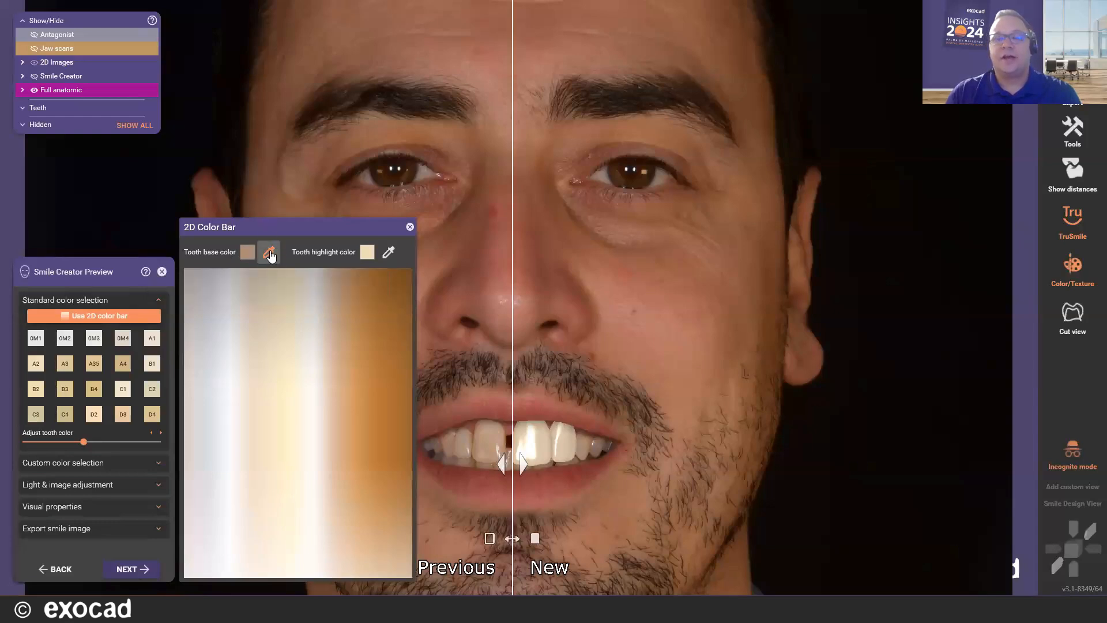
drag(329, 444, 375, 453)
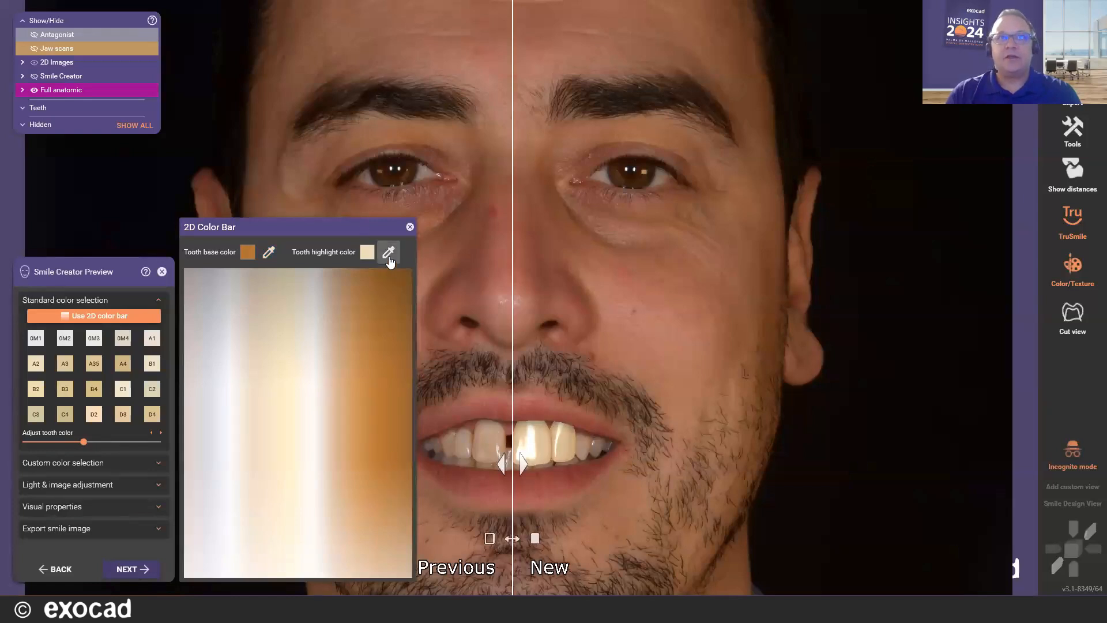
mouse_move(332, 425)
mouse_down()
mouse_move(311, 465)
mouse_move(315, 401)
mouse_move(323, 446)
mouse_move(309, 443)
mouse_move(315, 433)
mouse_up()
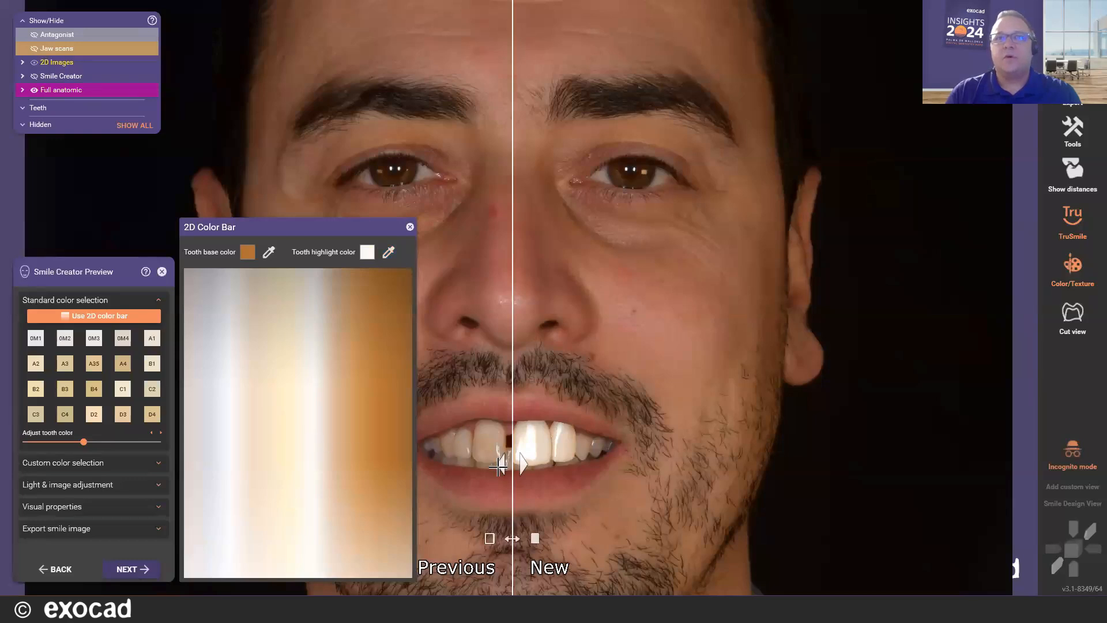
mouse_move(500, 465)
mouse_down()
mouse_move(484, 457)
mouse_move(498, 474)
mouse_up()
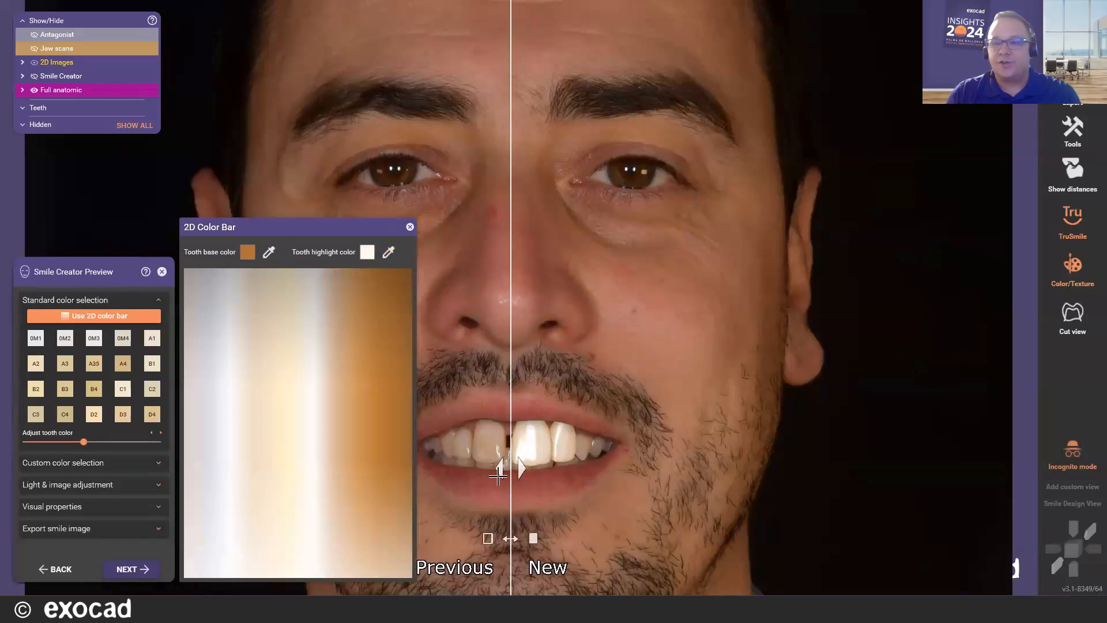
mouse_move(498, 474)
mouse_down()
mouse_move(429, 478)
mouse_move(499, 480)
mouse_up()
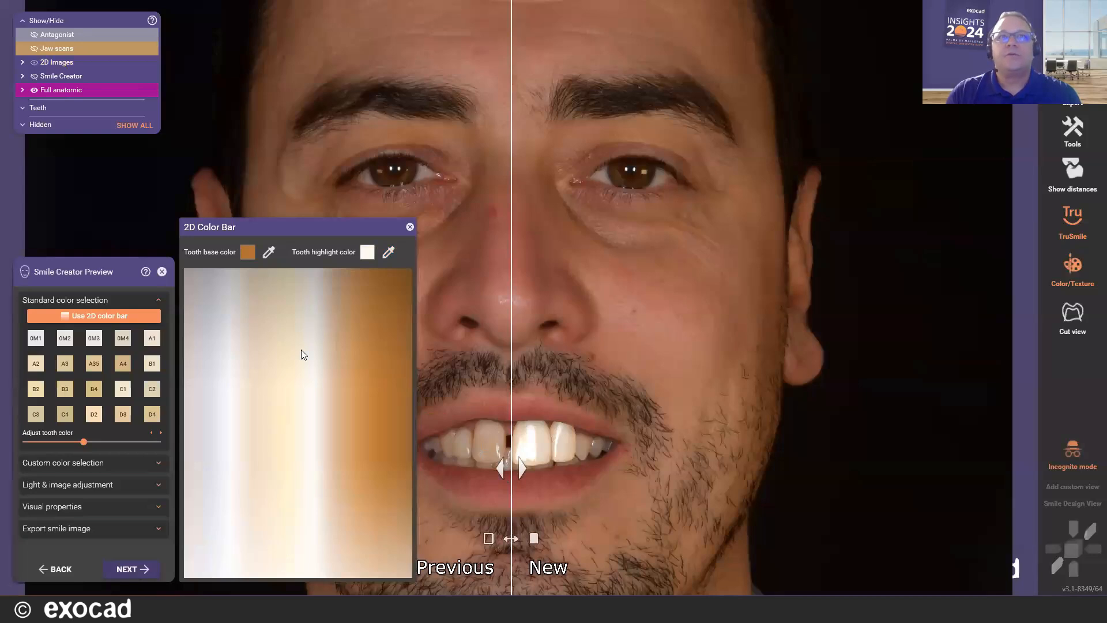
click(410, 227)
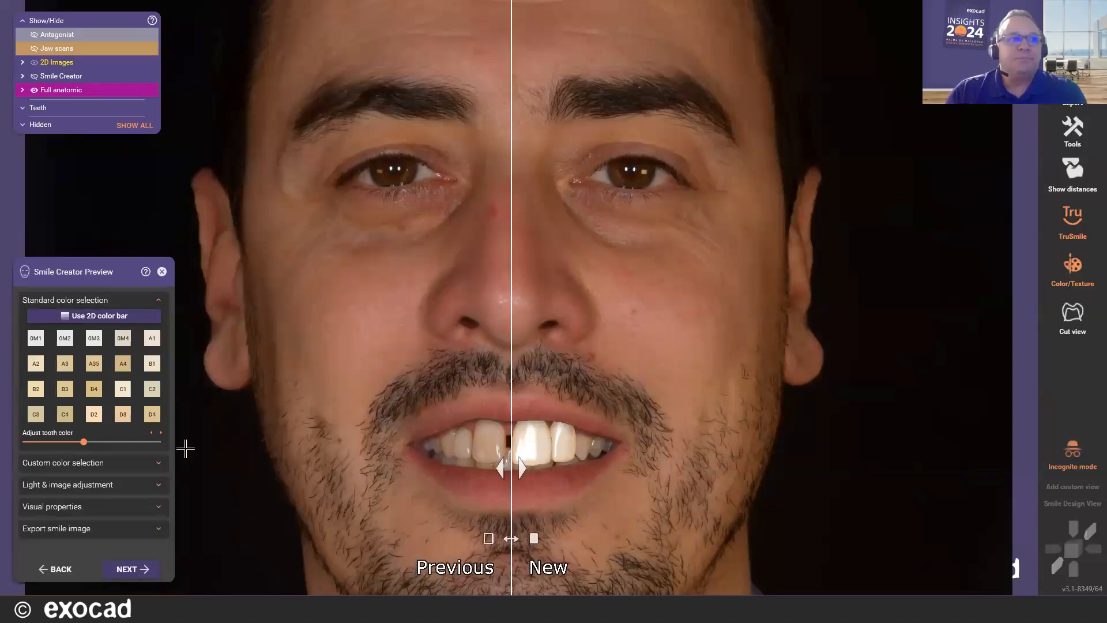
Switch the visual properties through full tooth and outline display, returning to the preview display
click(129, 508)
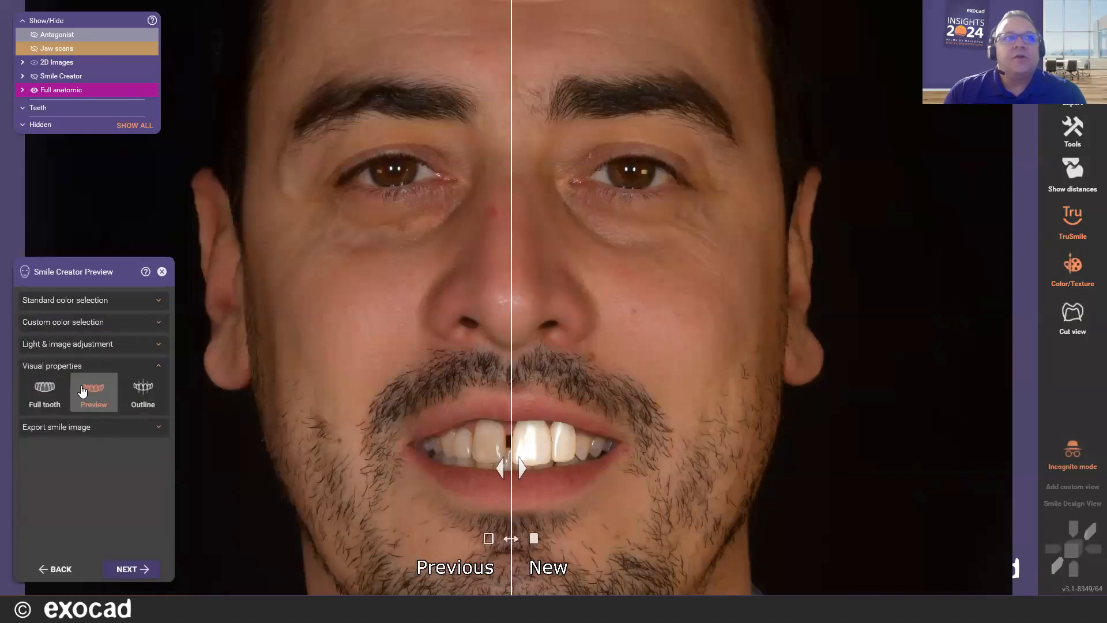
click(53, 401)
click(113, 398)
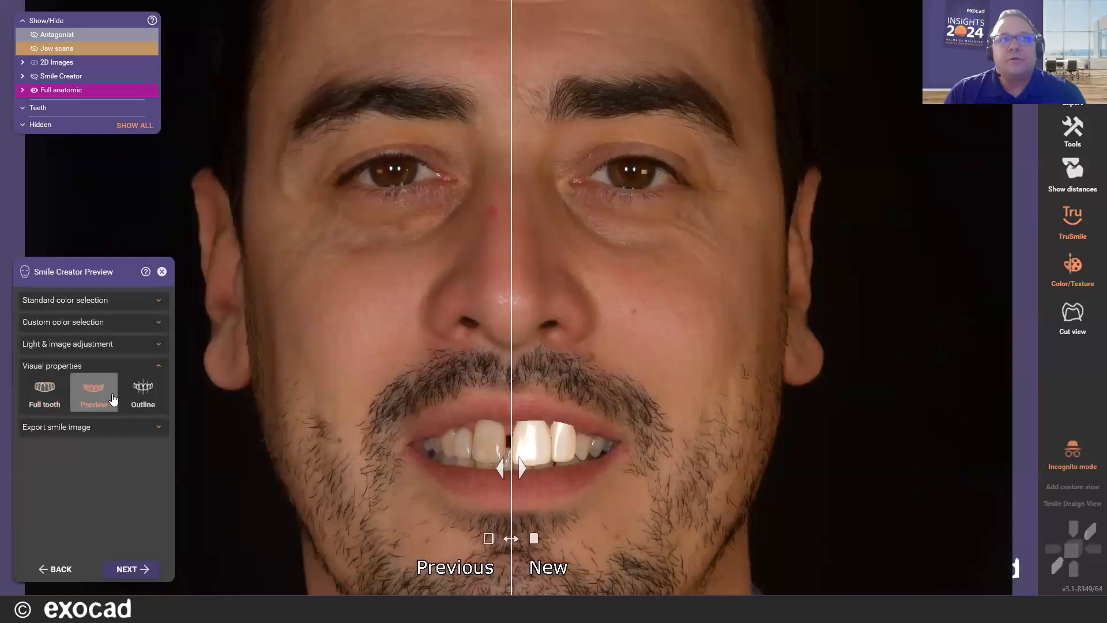
click(141, 396)
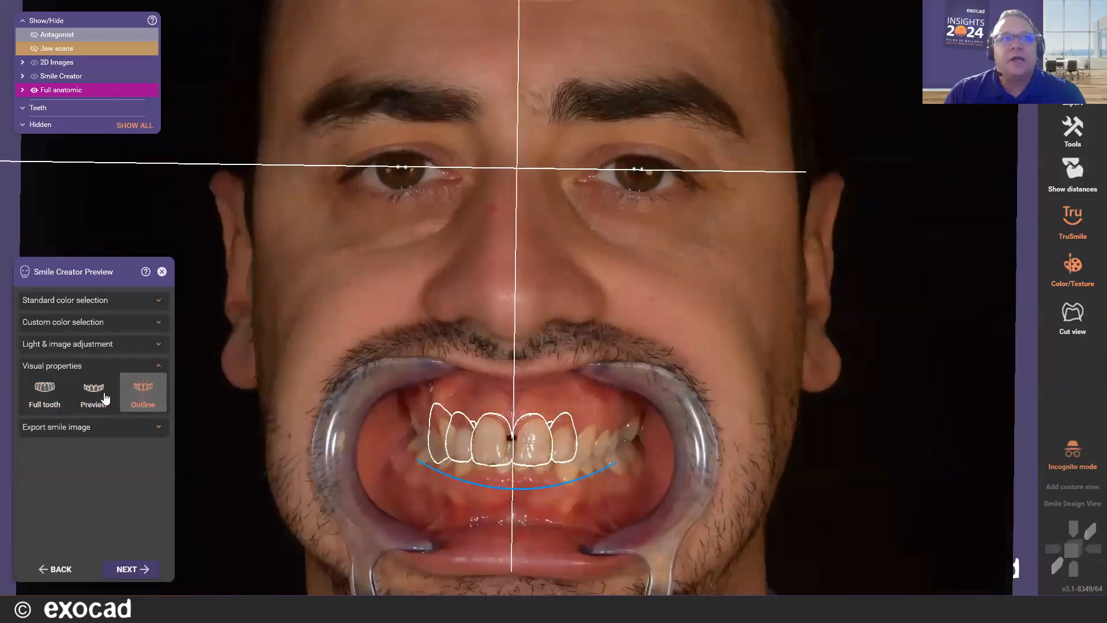
click(105, 398)
Raise the image brightness slightly and activate the tooth light adjustment for the new smile
click(132, 344)
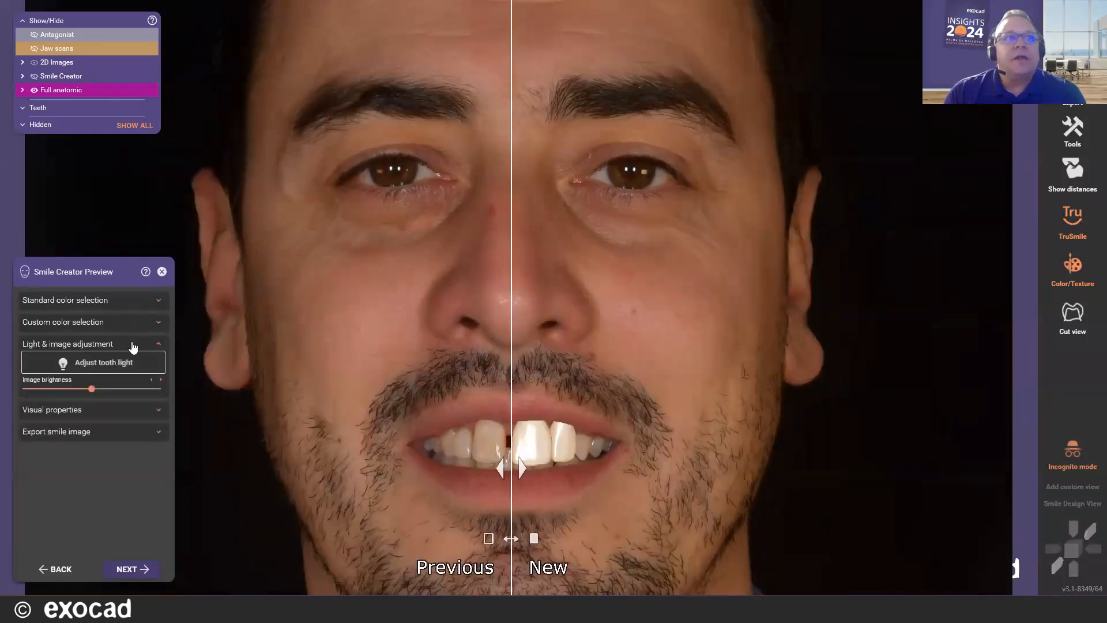
drag(93, 390, 100, 388)
double_click(102, 392)
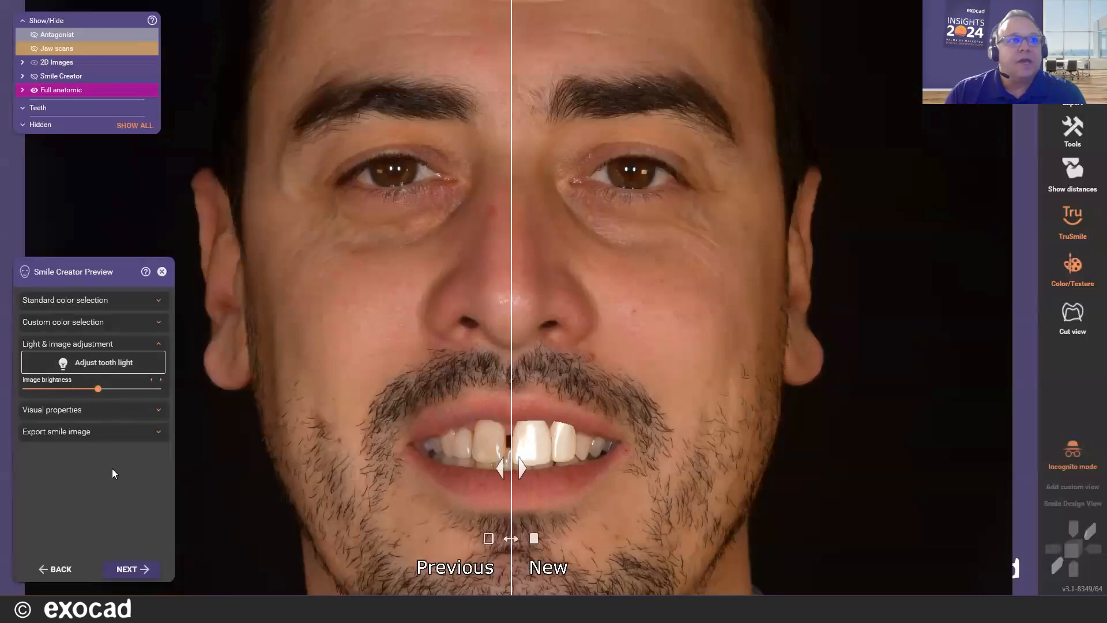
click(101, 366)
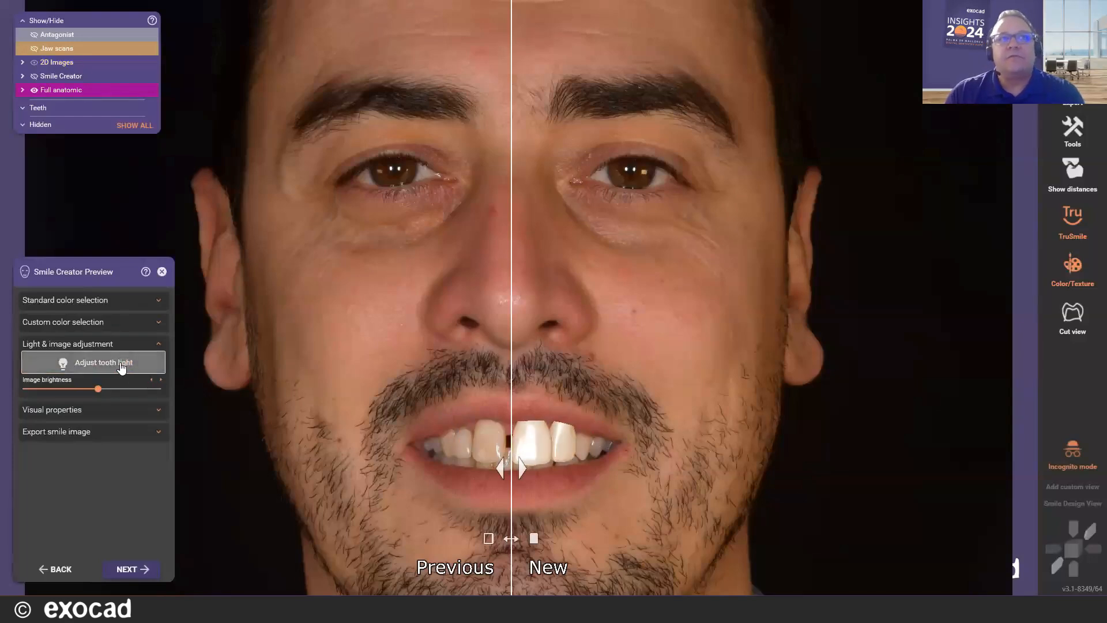
scroll(375, 372, down, 1)
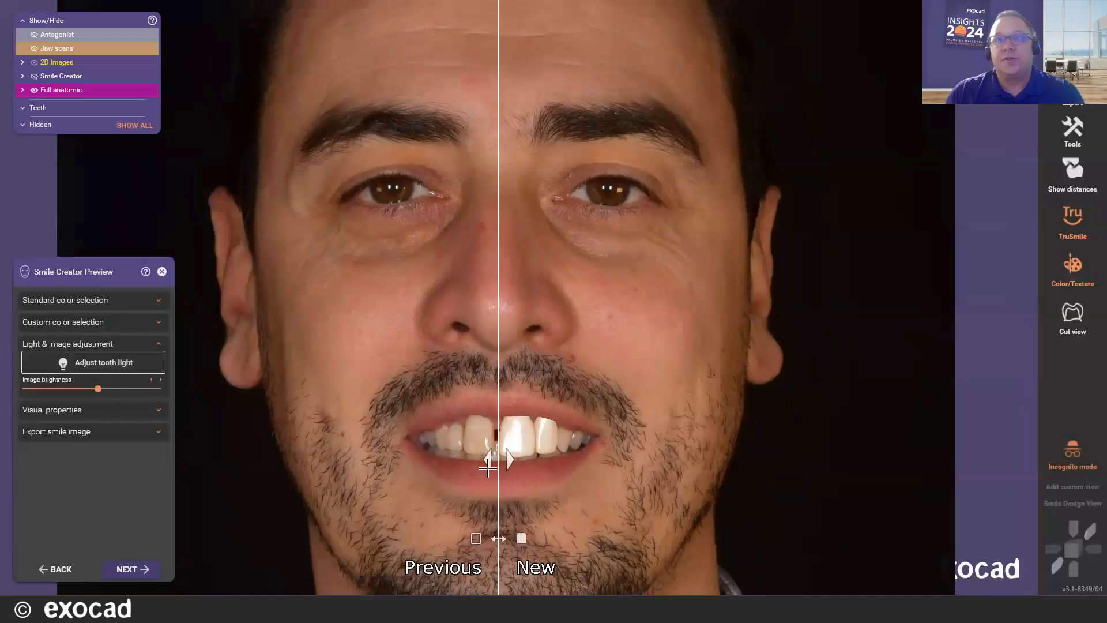
View the smile image export options and advance to the Smile Creator report
click(103, 433)
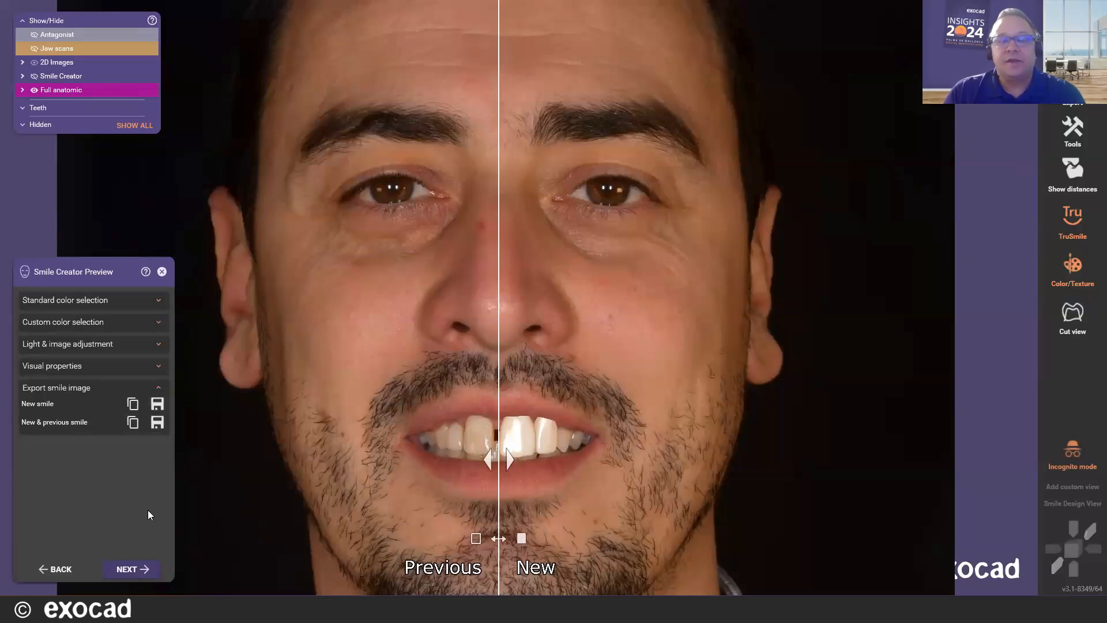
click(133, 569)
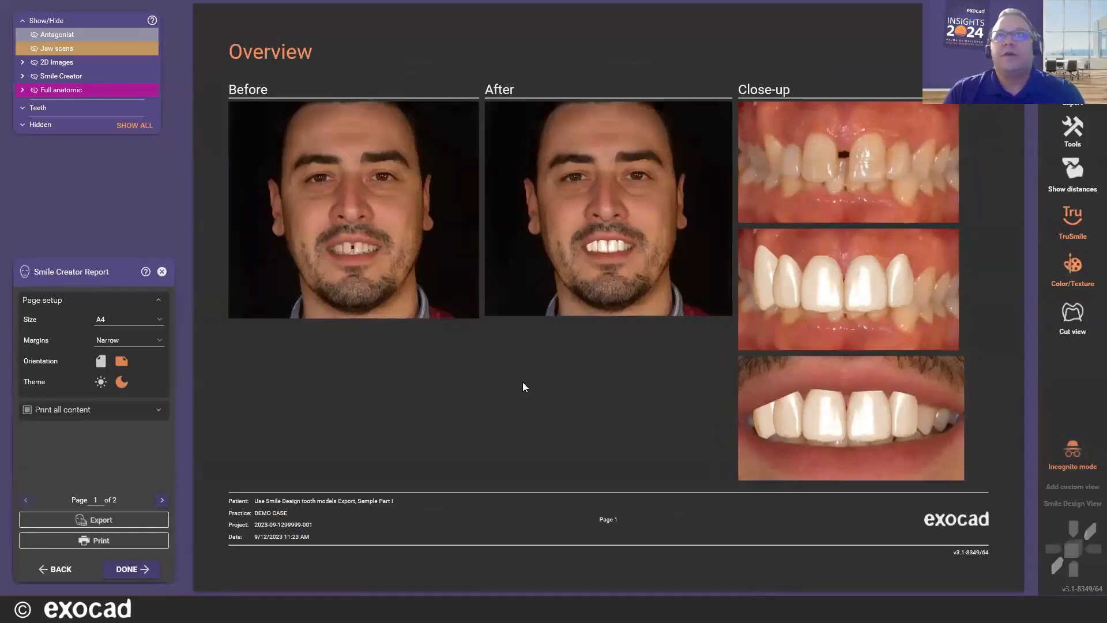
scroll(522, 382, up, 1)
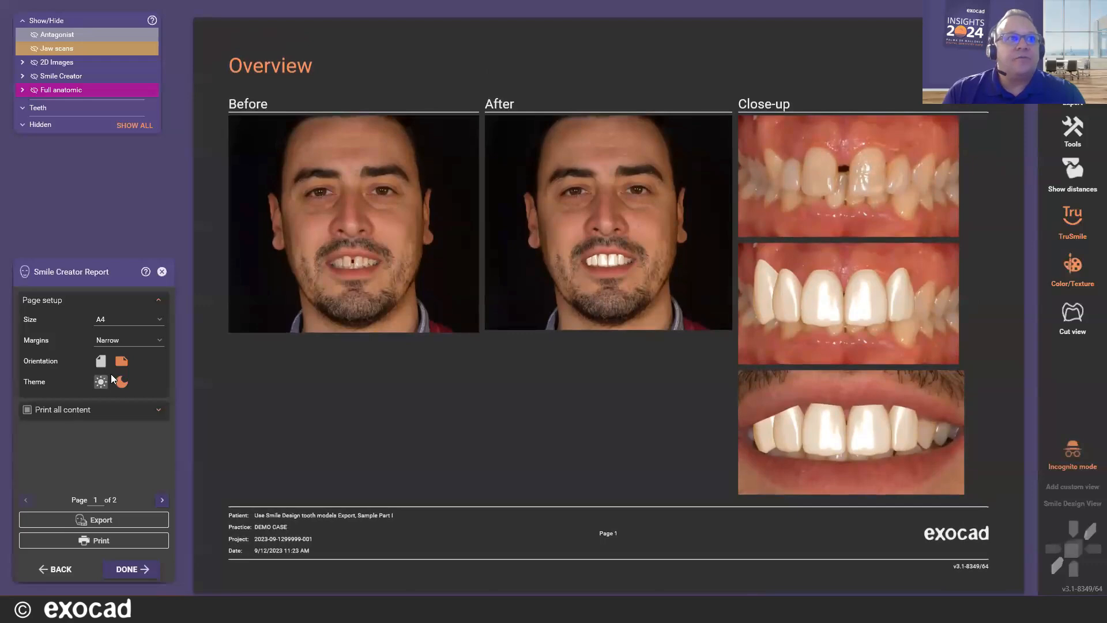
Set the report to portrait orientation, try the light theme, and restore the dark theme
click(100, 365)
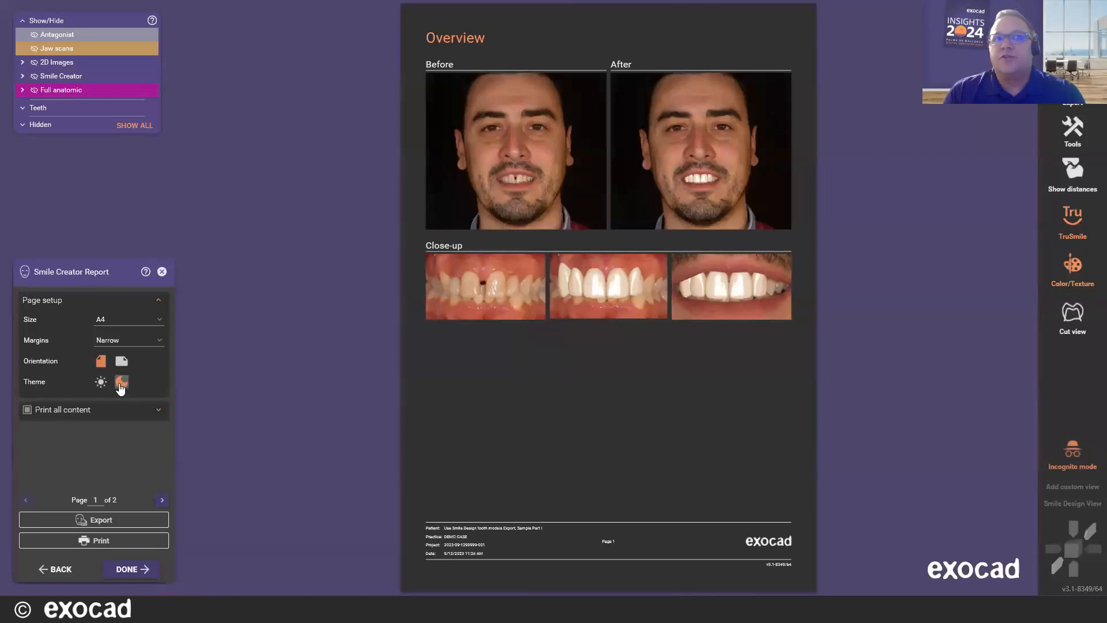
click(97, 384)
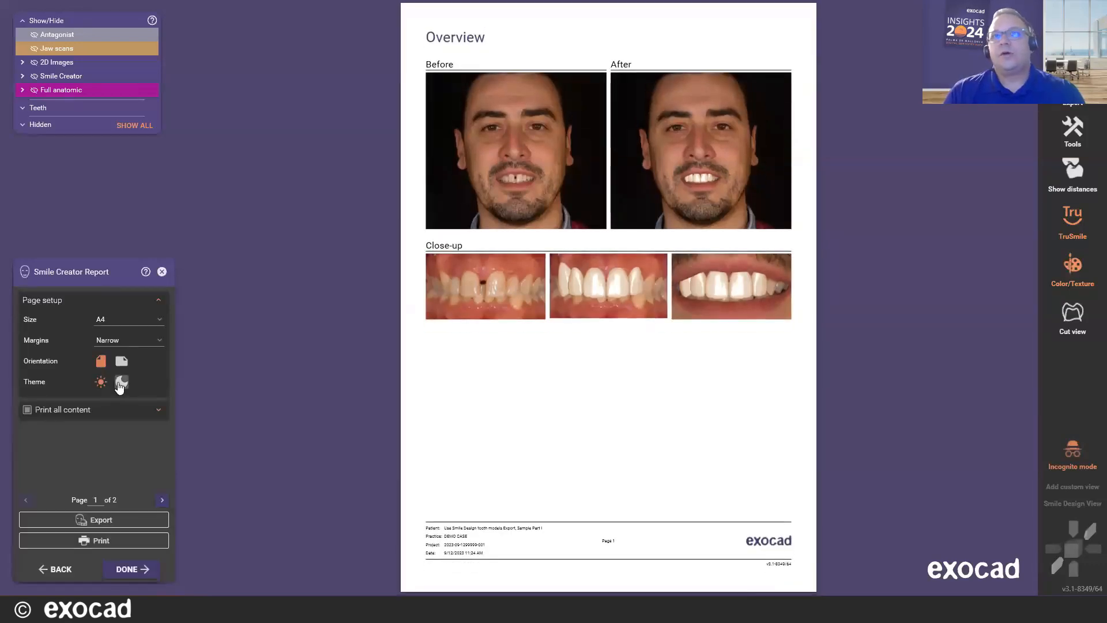
click(119, 383)
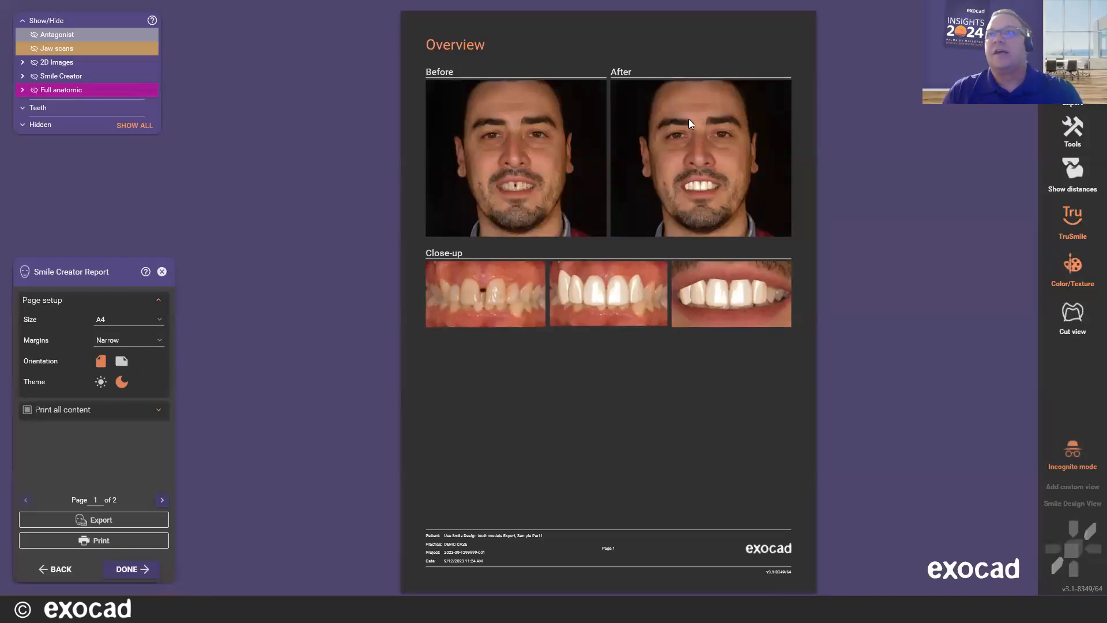
Look over the report's overview page and check the available page sizes and margins without changing them
scroll(686, 181, down, 5)
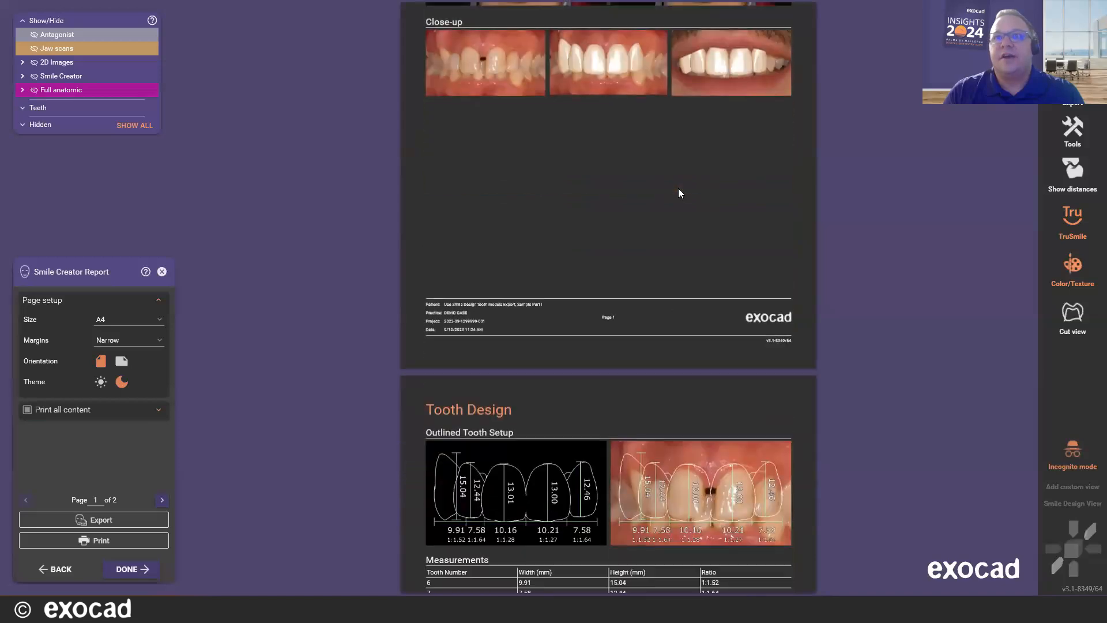
scroll(678, 192, up, 3)
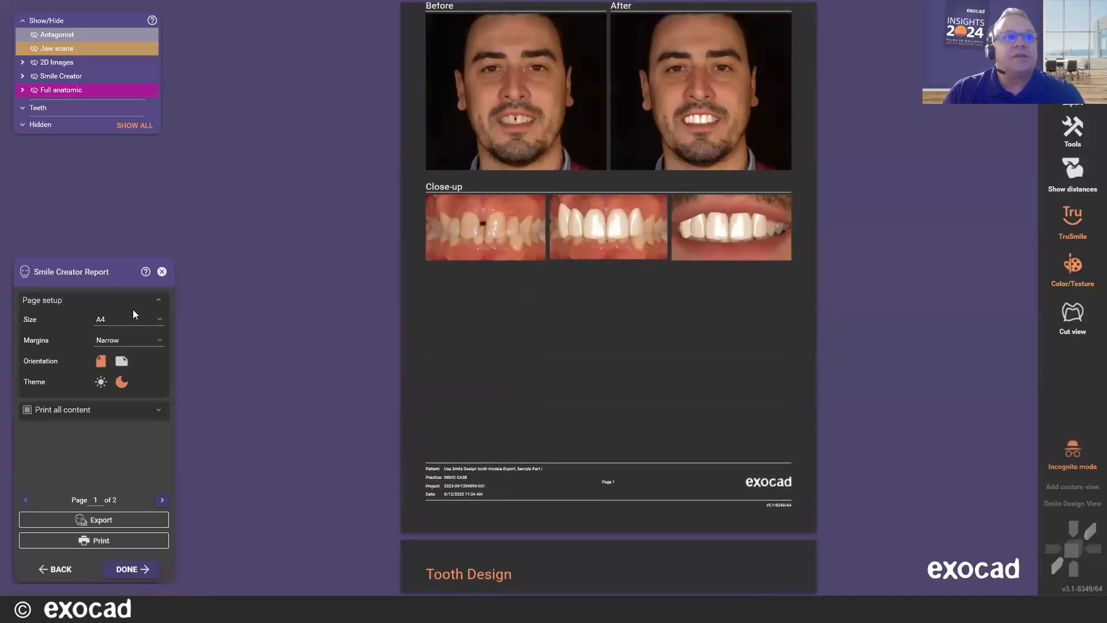
click(151, 322)
click(148, 322)
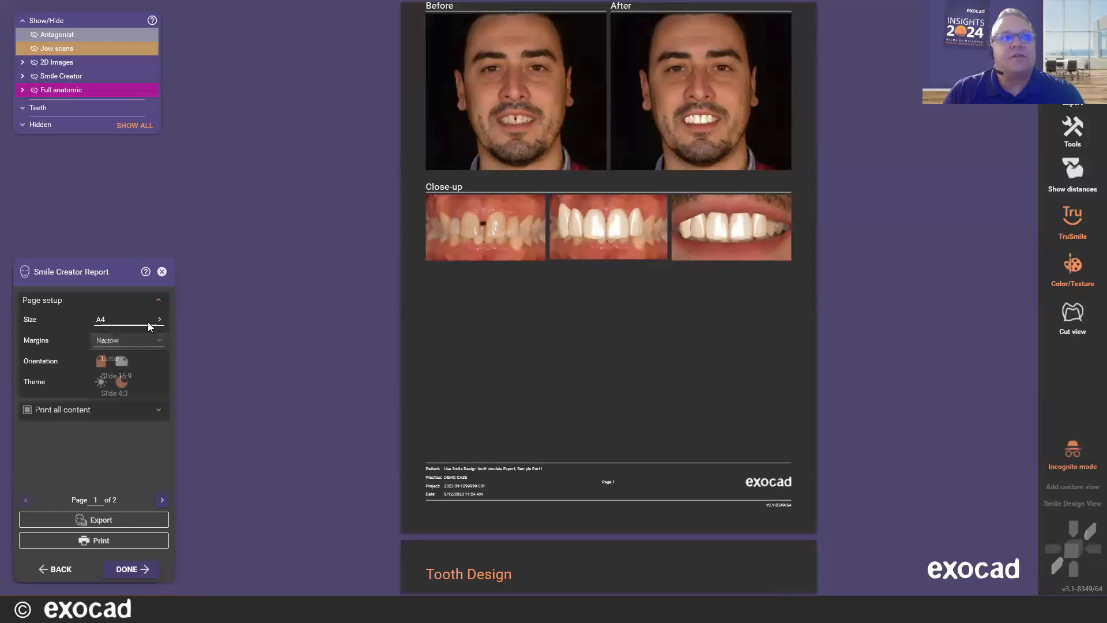
click(132, 340)
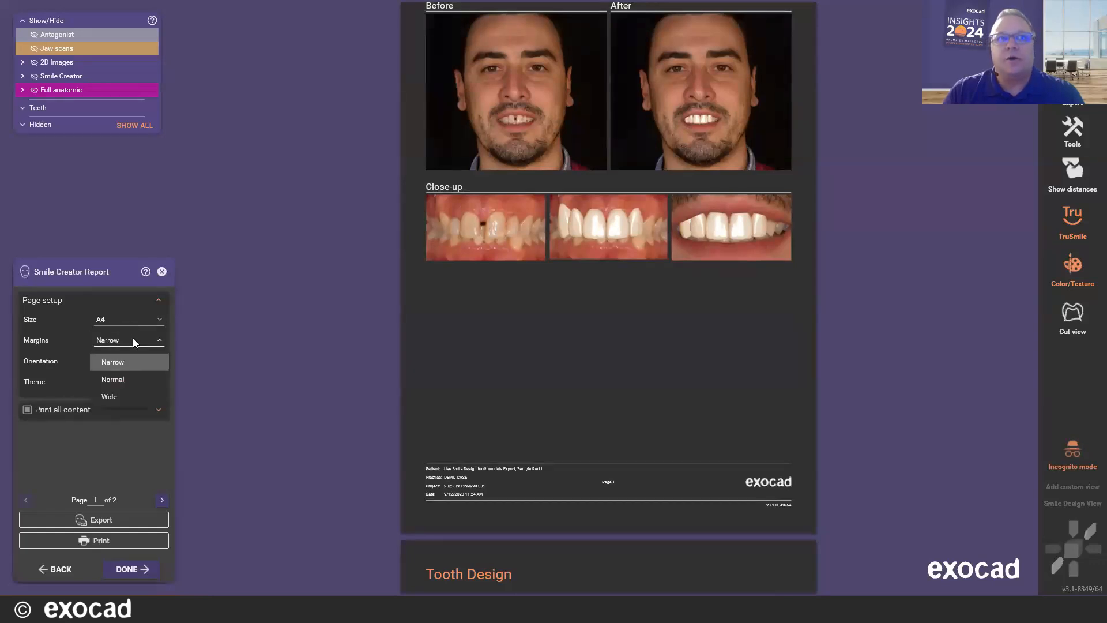
click(132, 338)
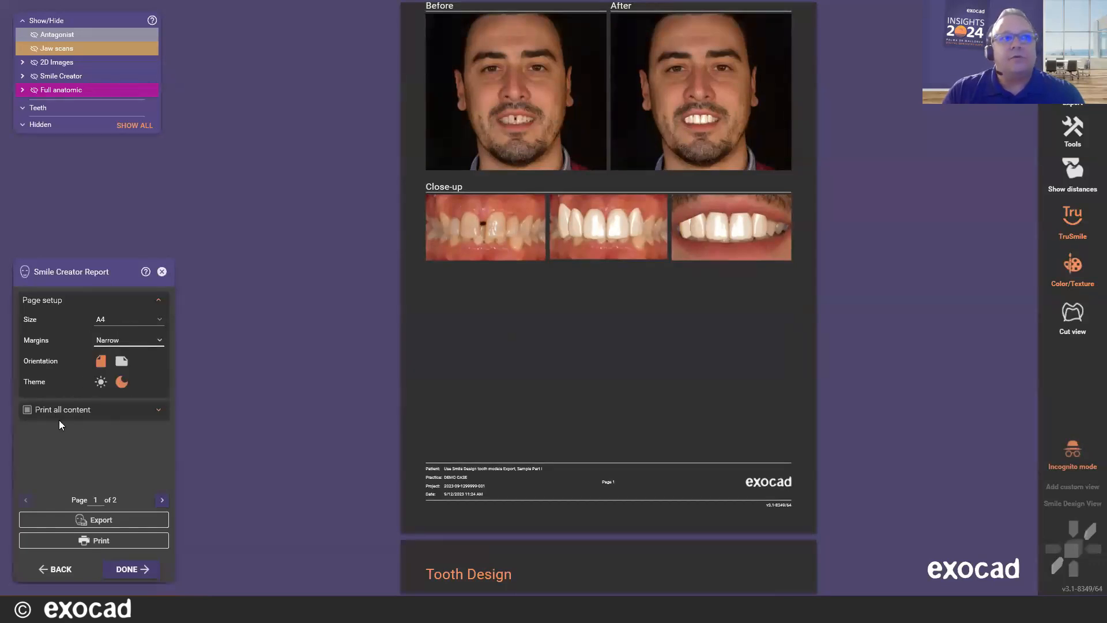
Examine the report from the overview to the Tooth Design page with its outlined setup, tooth measurements and close-ups
scroll(475, 305, up, 2)
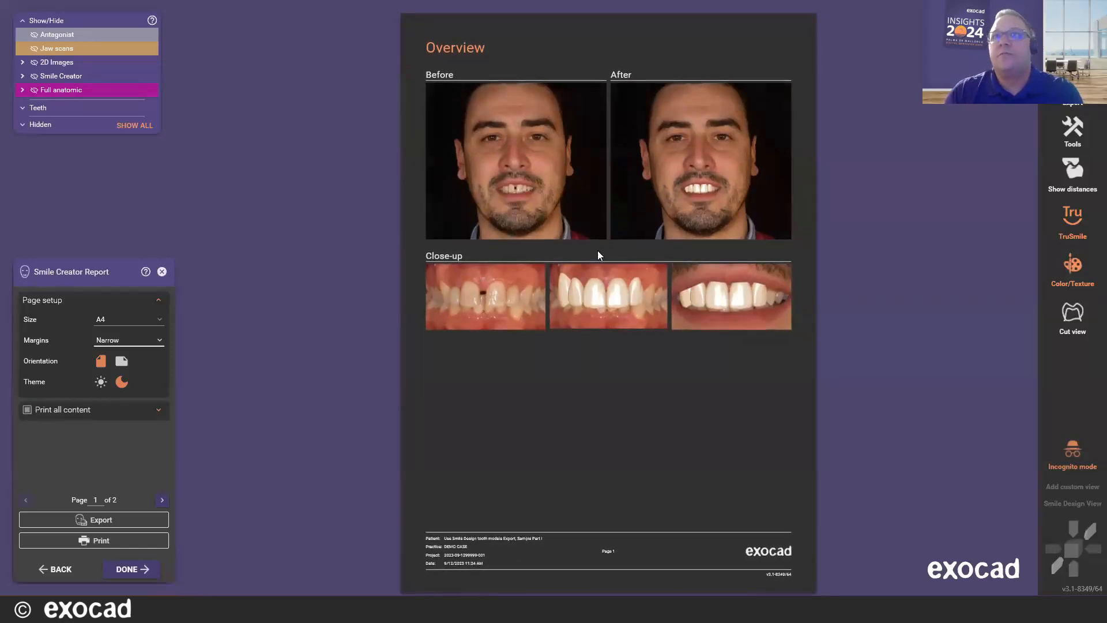
scroll(586, 322, down, 5)
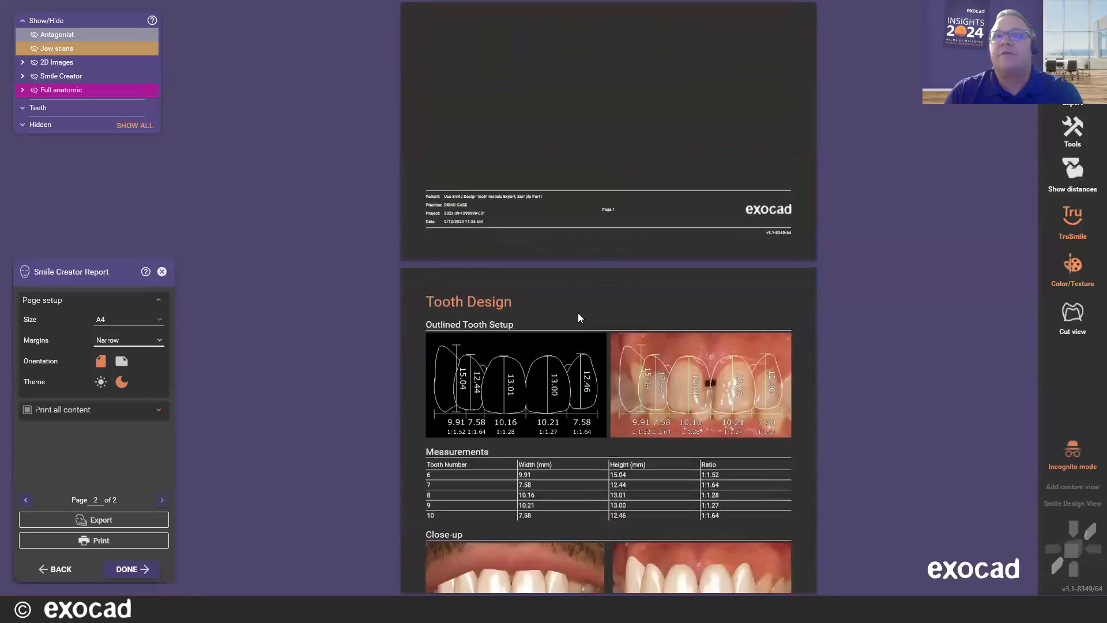
scroll(563, 297, down, 1)
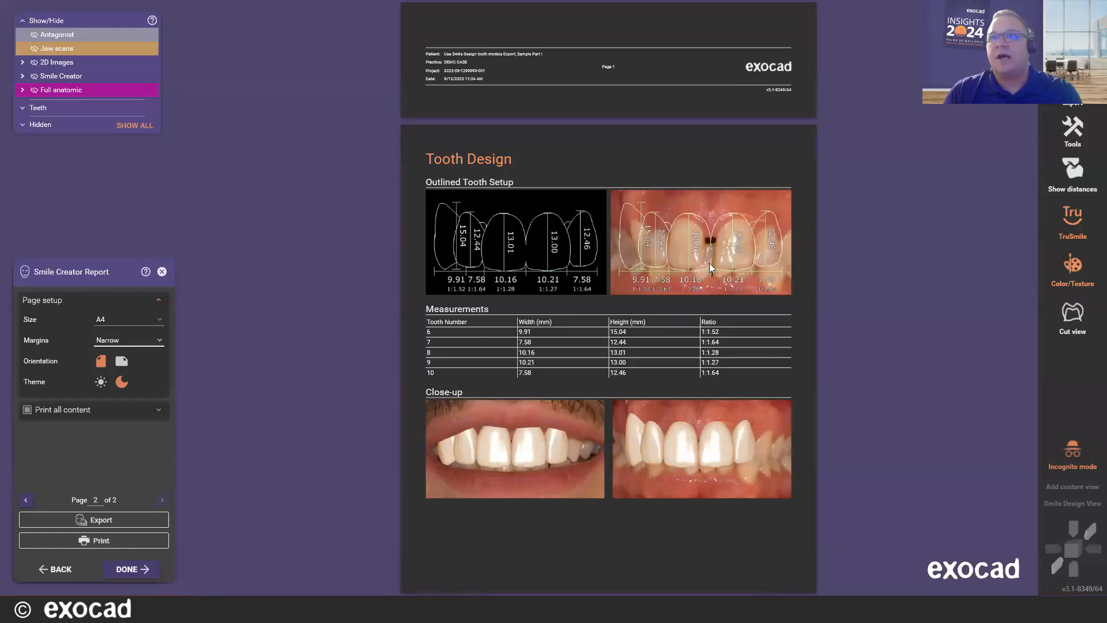
Include all available content sections in the Smile Creator report
scroll(585, 408, down, 3)
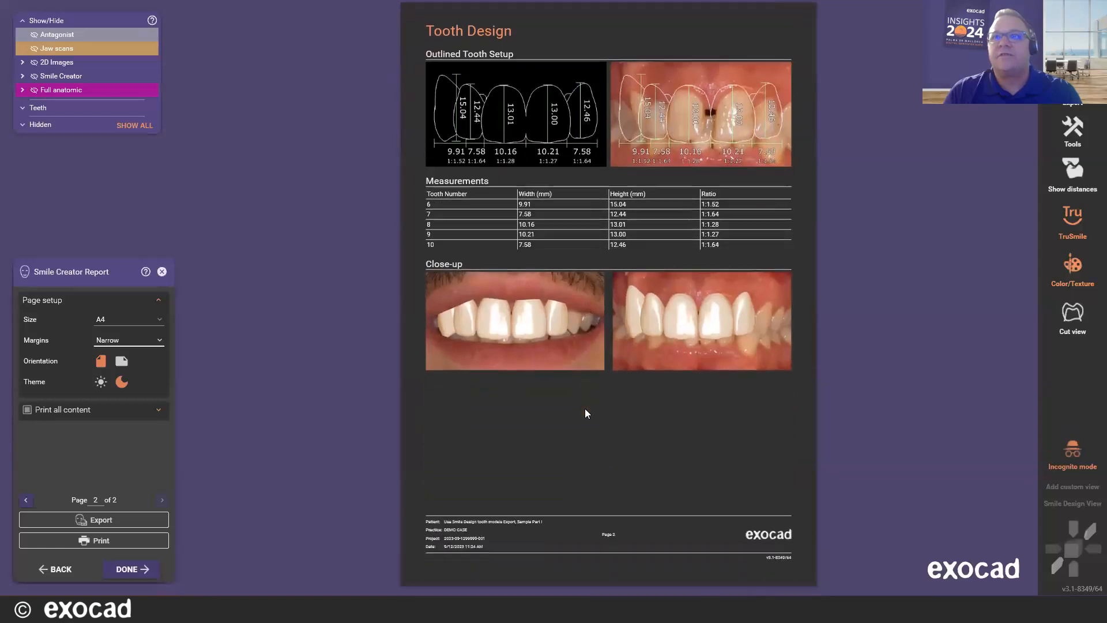
click(157, 410)
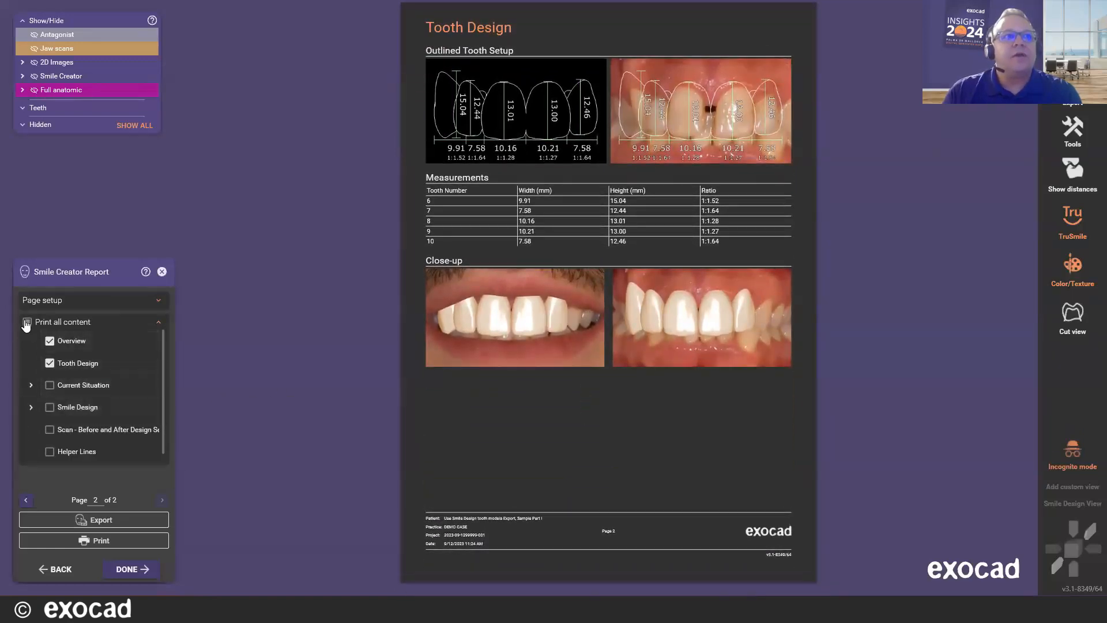
click(27, 323)
click(26, 321)
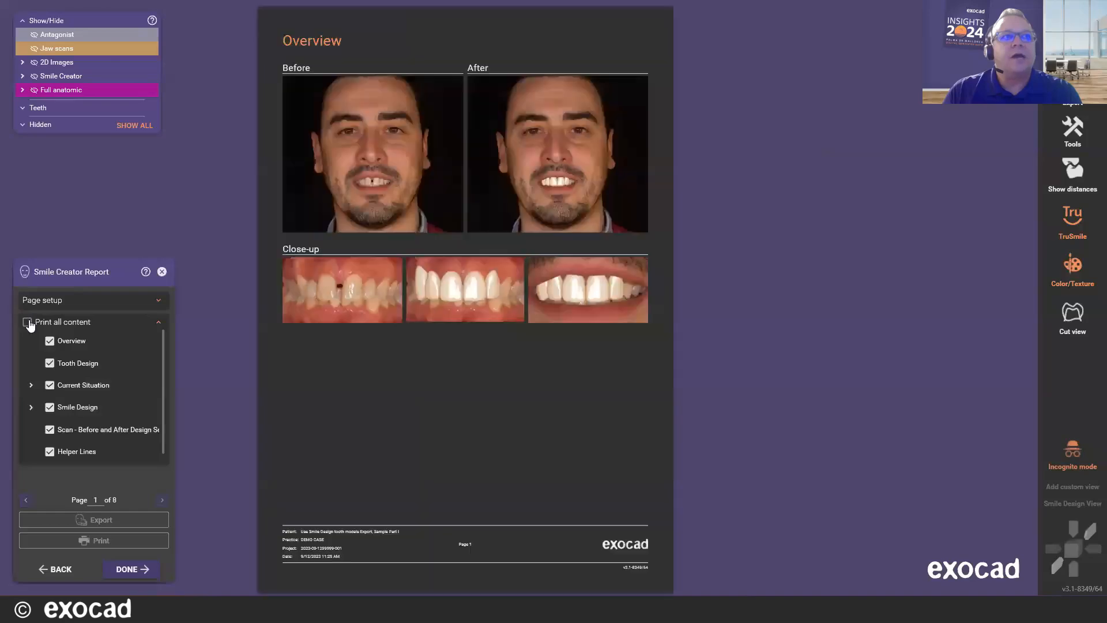
Review the full report, from the overview through the current situation, design setup and before-and-after scans to the helper lines page
scroll(383, 340, down, 10)
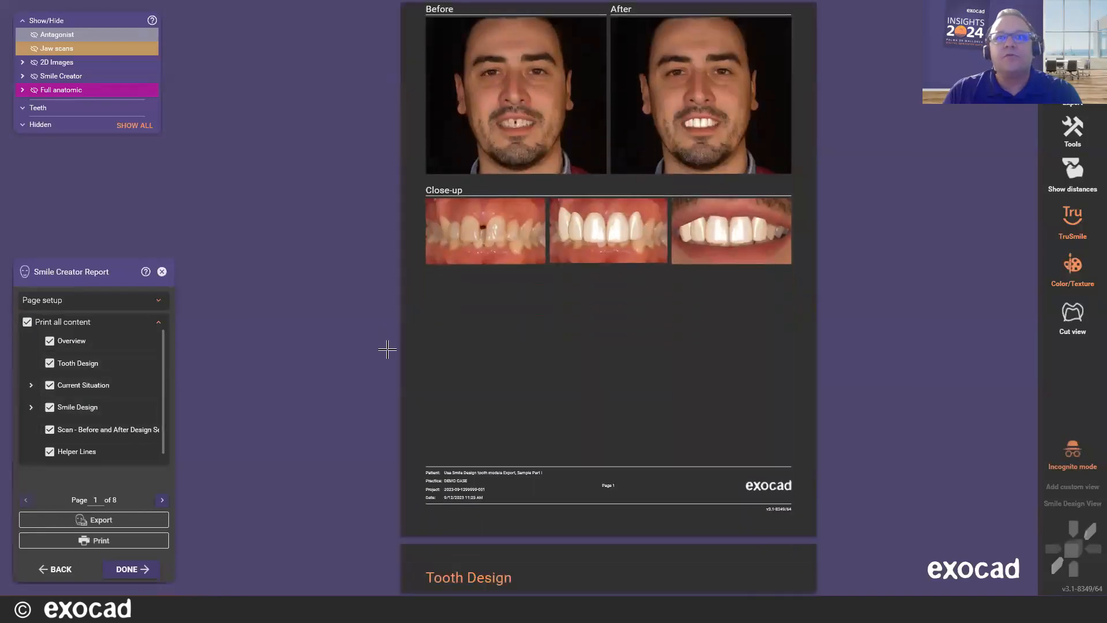
scroll(455, 382, down, 8)
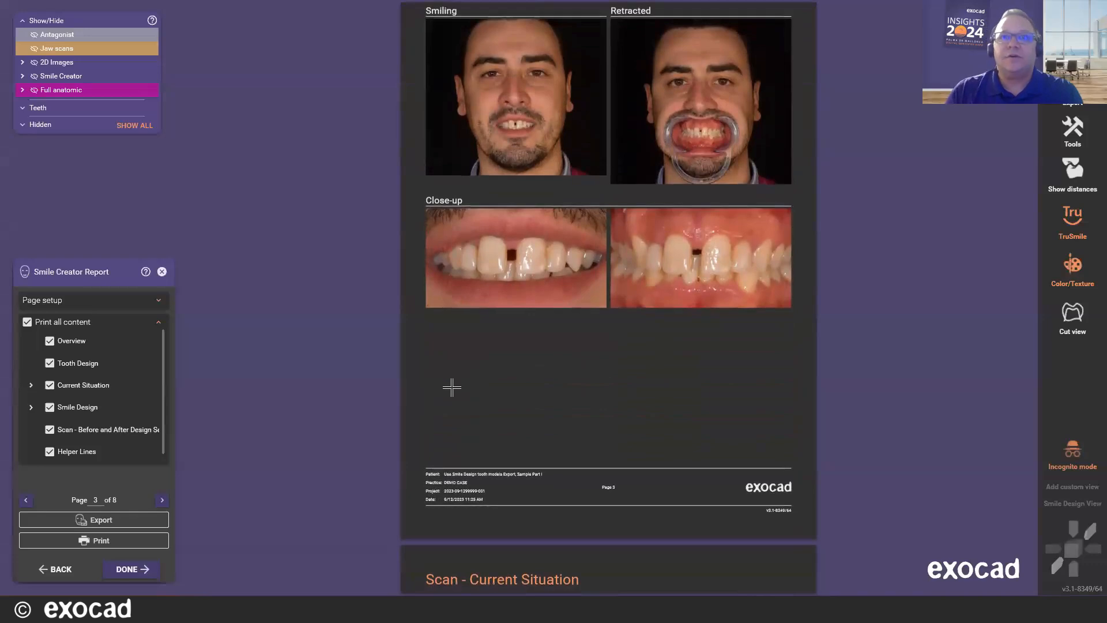
scroll(450, 384, down, 6)
scroll(451, 386, down, 7)
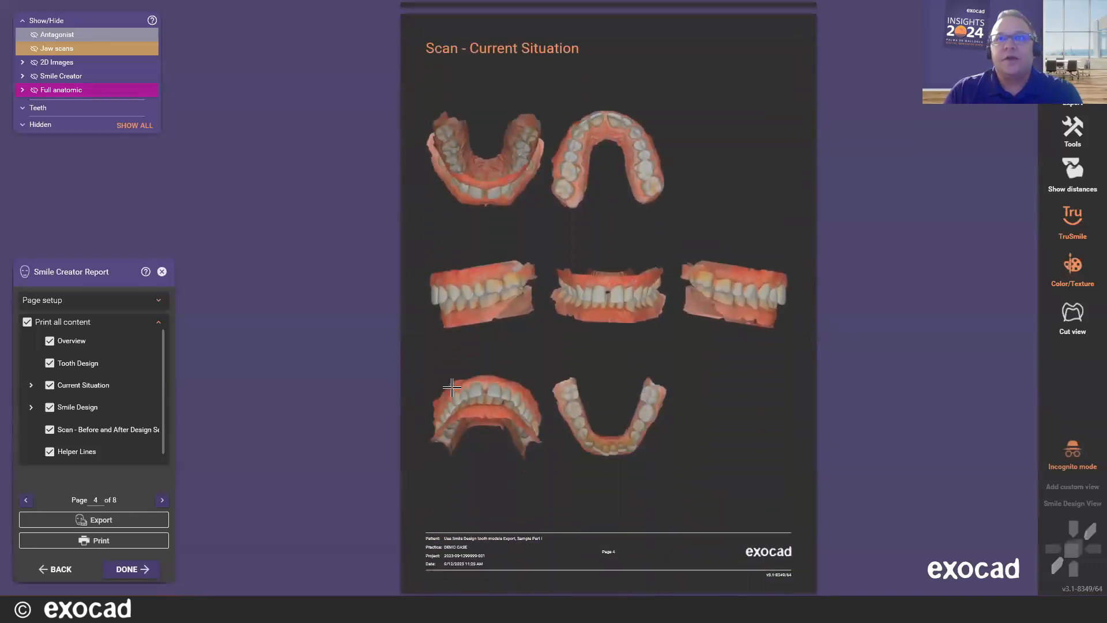
scroll(442, 403, down, 7)
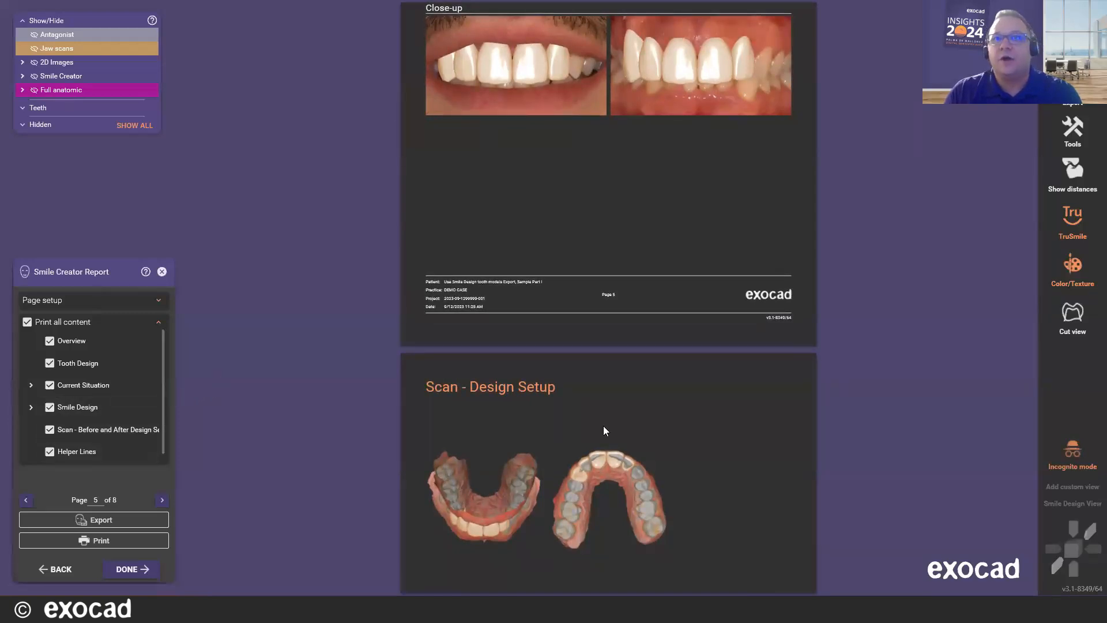
scroll(590, 395, down, 5)
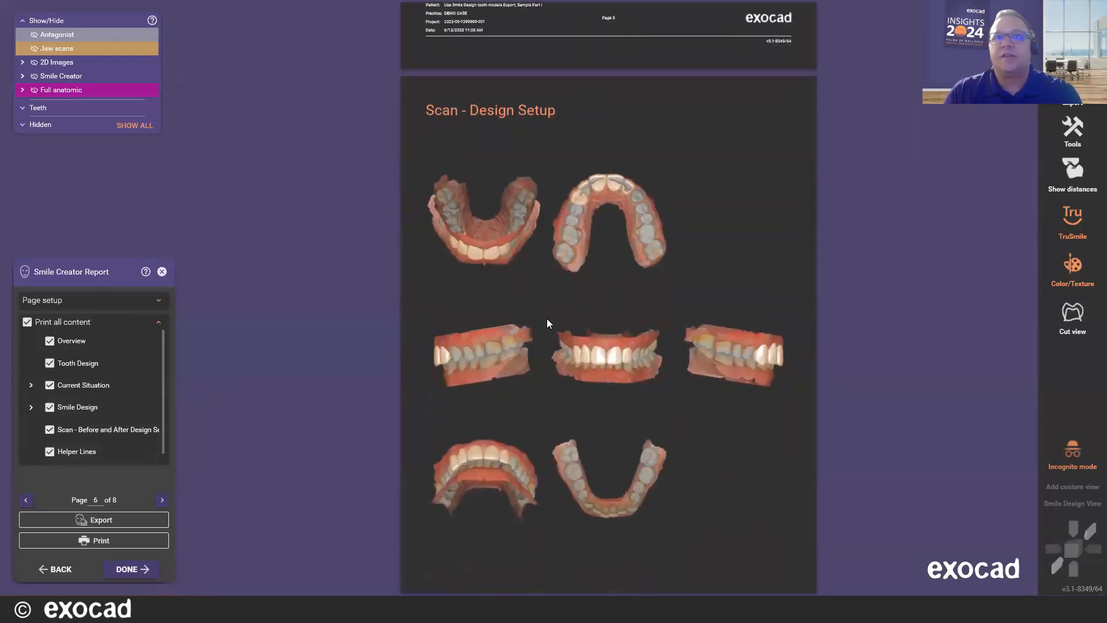
scroll(544, 323, down, 3)
scroll(539, 326, down, 8)
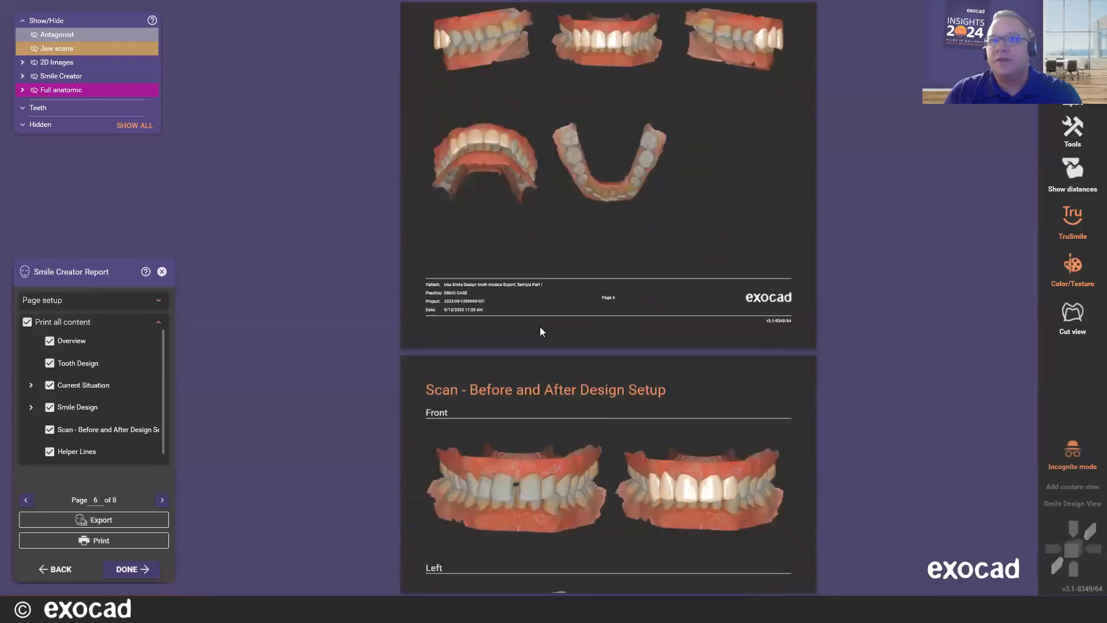
scroll(539, 327, down, 11)
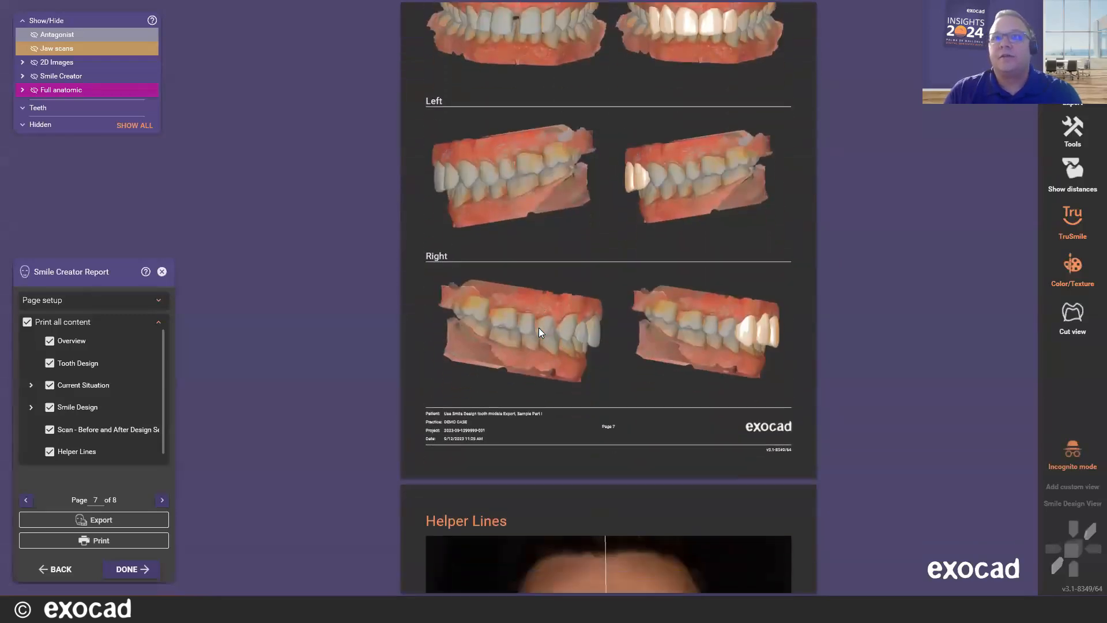
scroll(548, 374, down, 1)
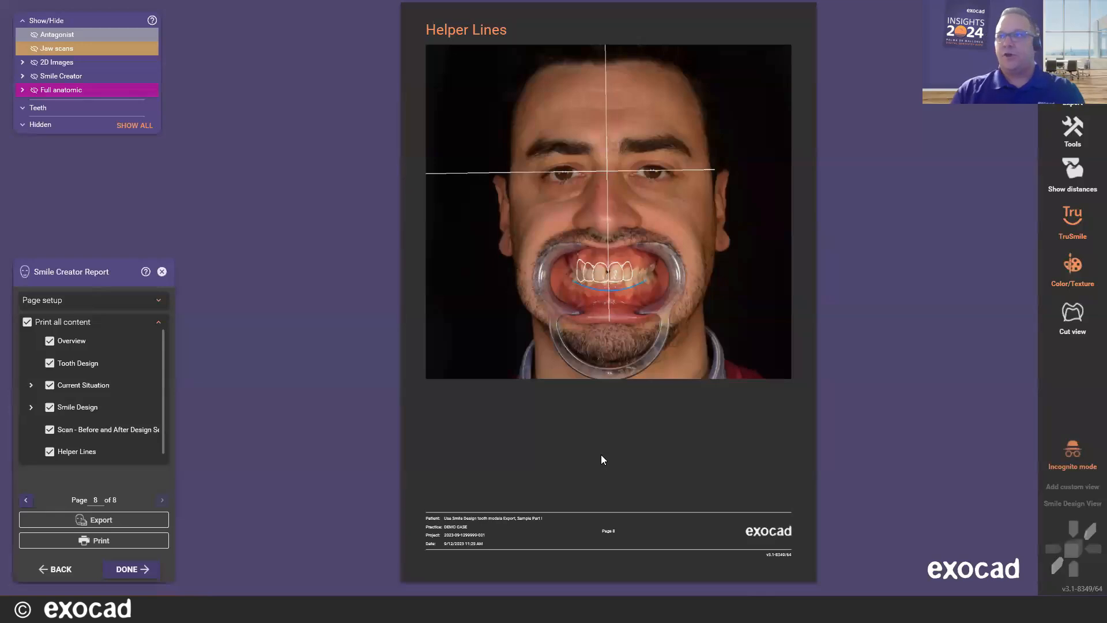
Finish the report, create its PDF, and overwrite the existing files with the current tooth model design
click(132, 573)
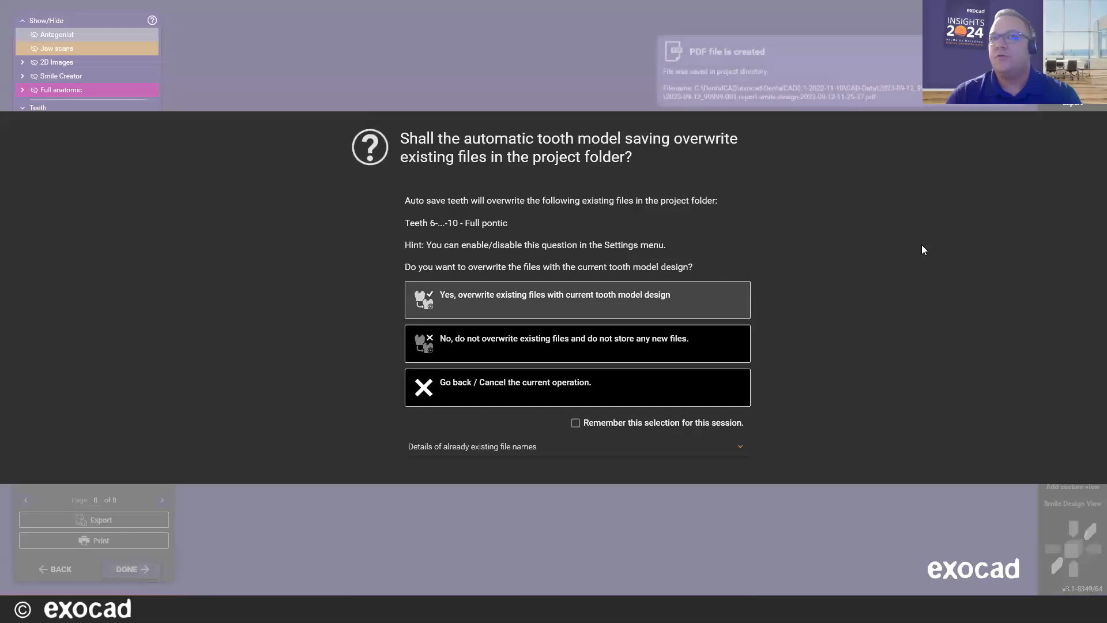
click(510, 297)
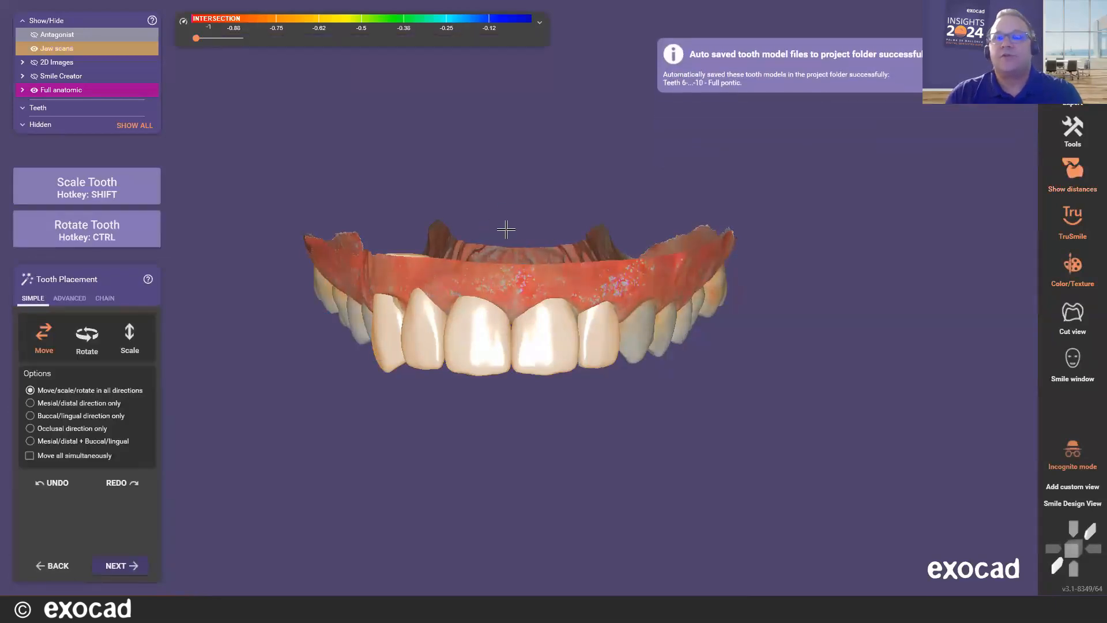
Open the Smile window showing the patient's face beside the upper jaw model
scroll(506, 230, down, 2)
right_drag(559, 169, 566, 202)
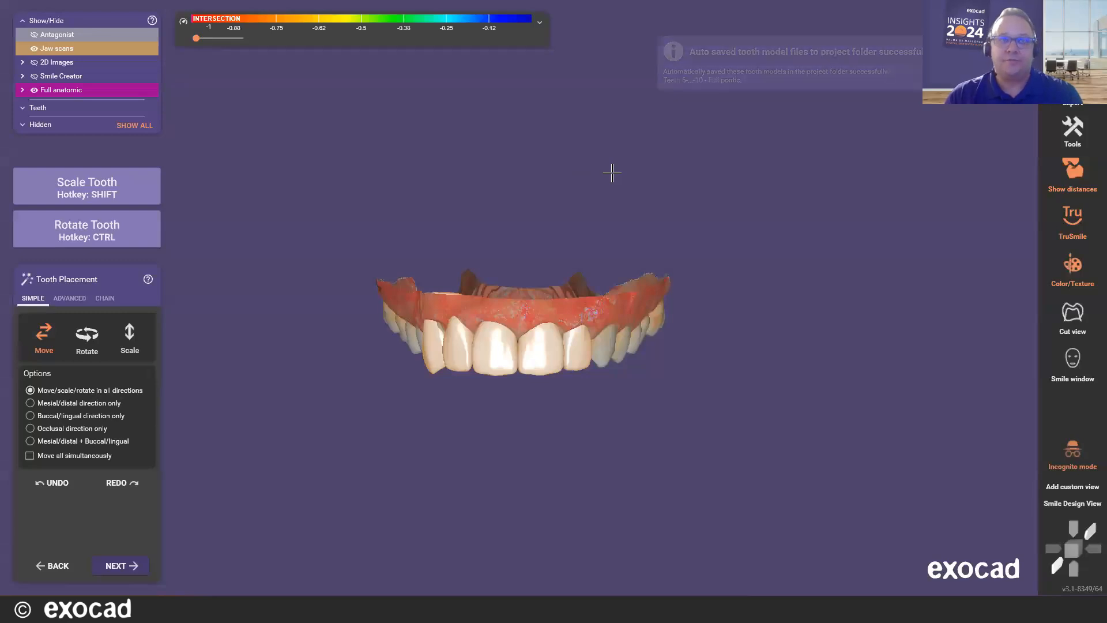
scroll(515, 275, up, 3)
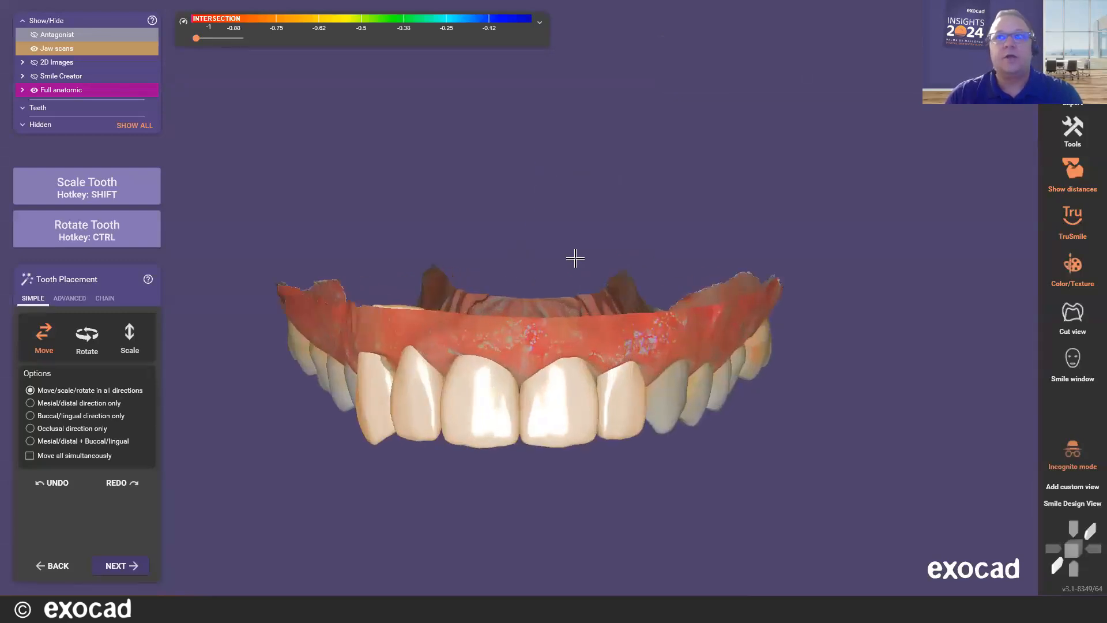
middle_drag(670, 214, 613, 206)
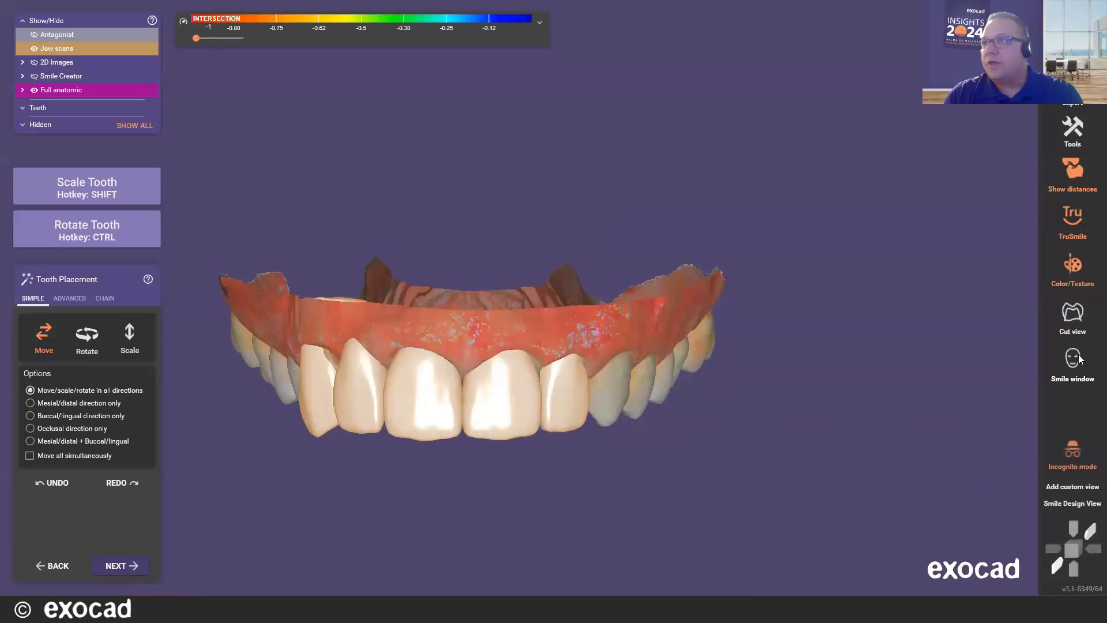
click(1069, 373)
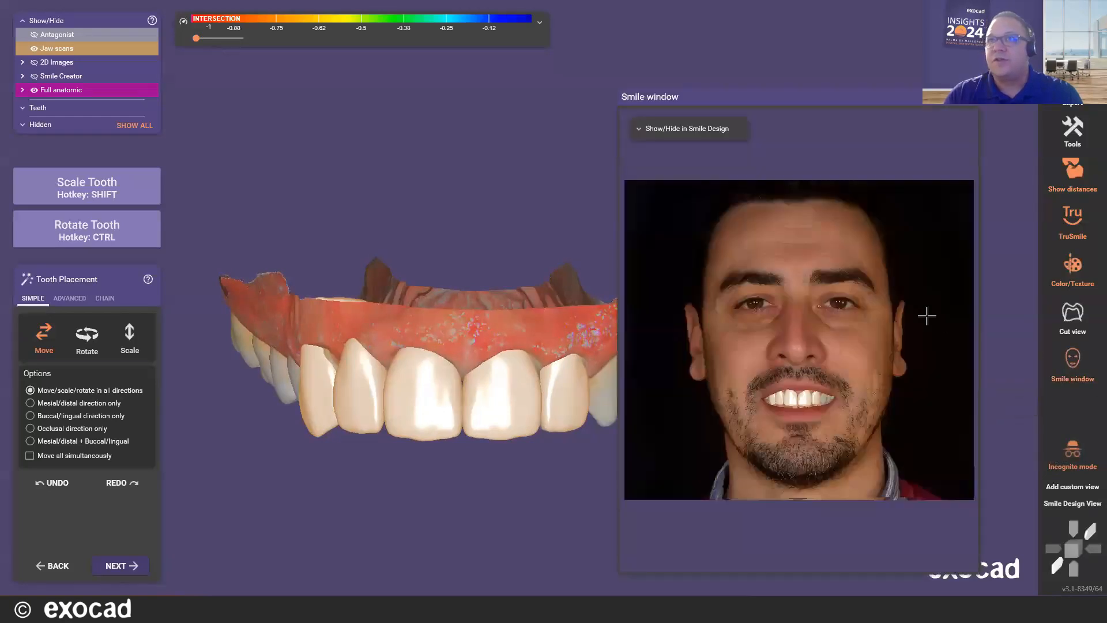
scroll(469, 496, up, 3)
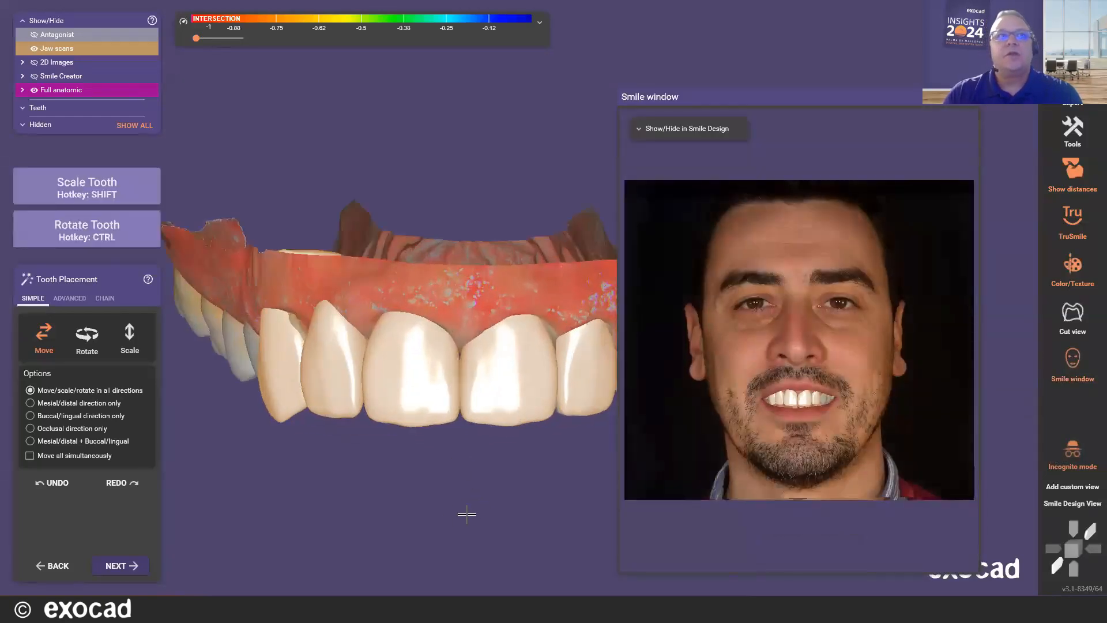
middle_drag(404, 543, 399, 548)
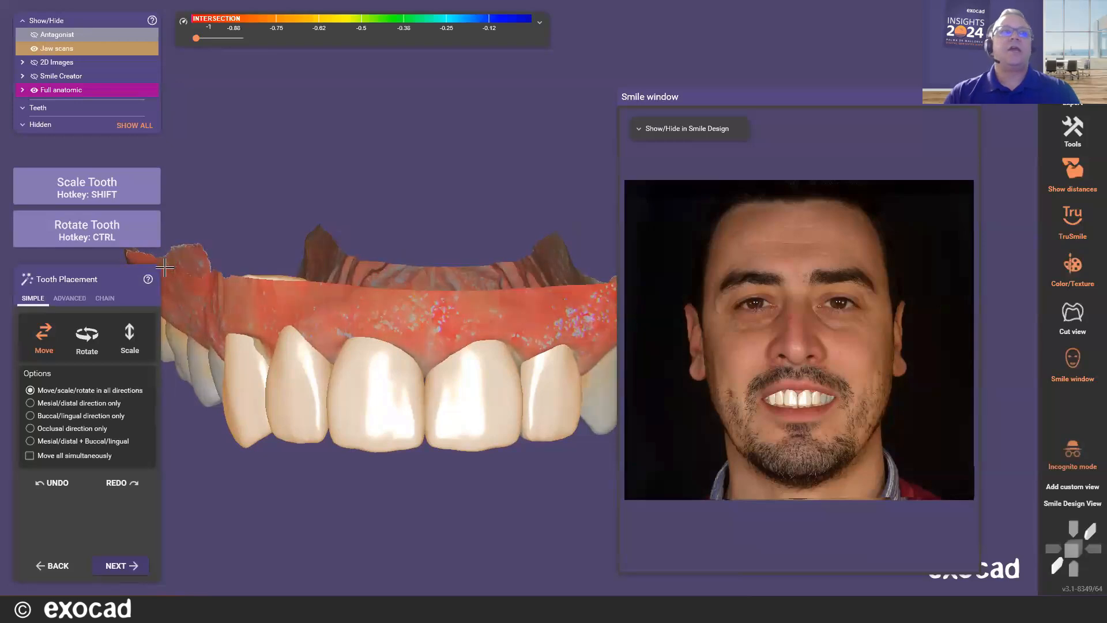
Switch tooth placement to its advanced options and activate the third instant morphing option for the upper jaw
click(68, 298)
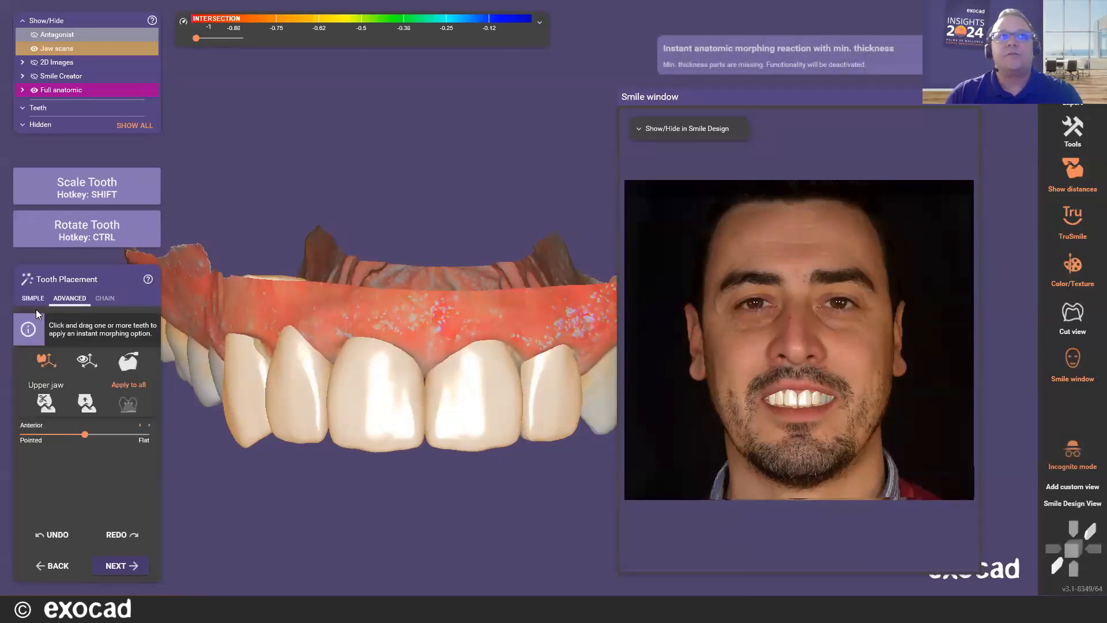
click(128, 361)
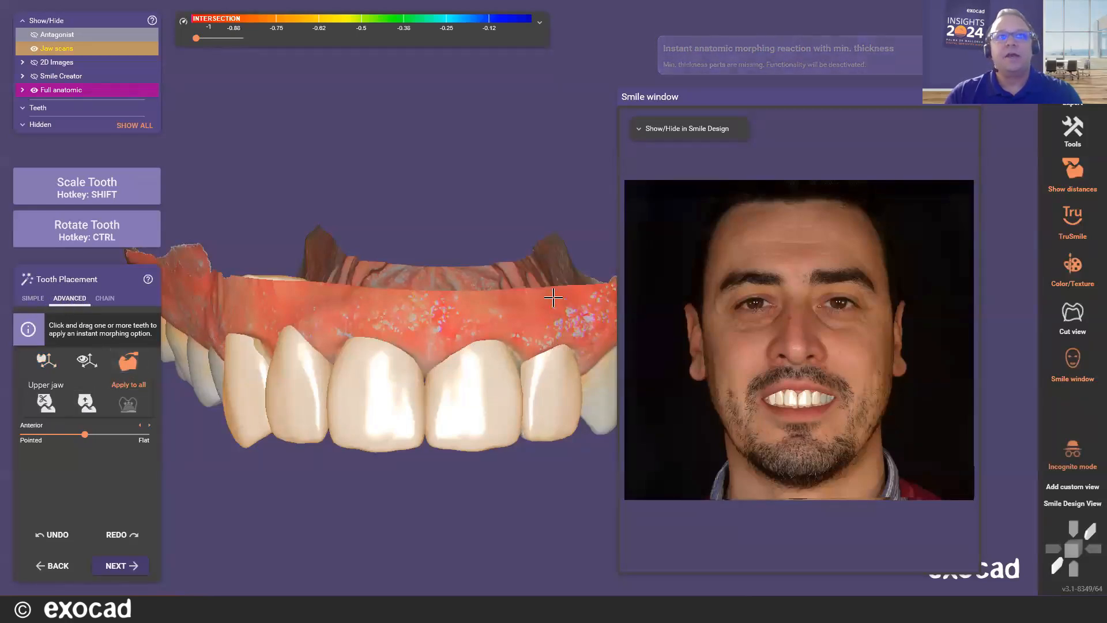
Inspect where the designed front teeth meet the gingiva, viewing the jaw model closely from the front and both sides
scroll(510, 360, up, 10)
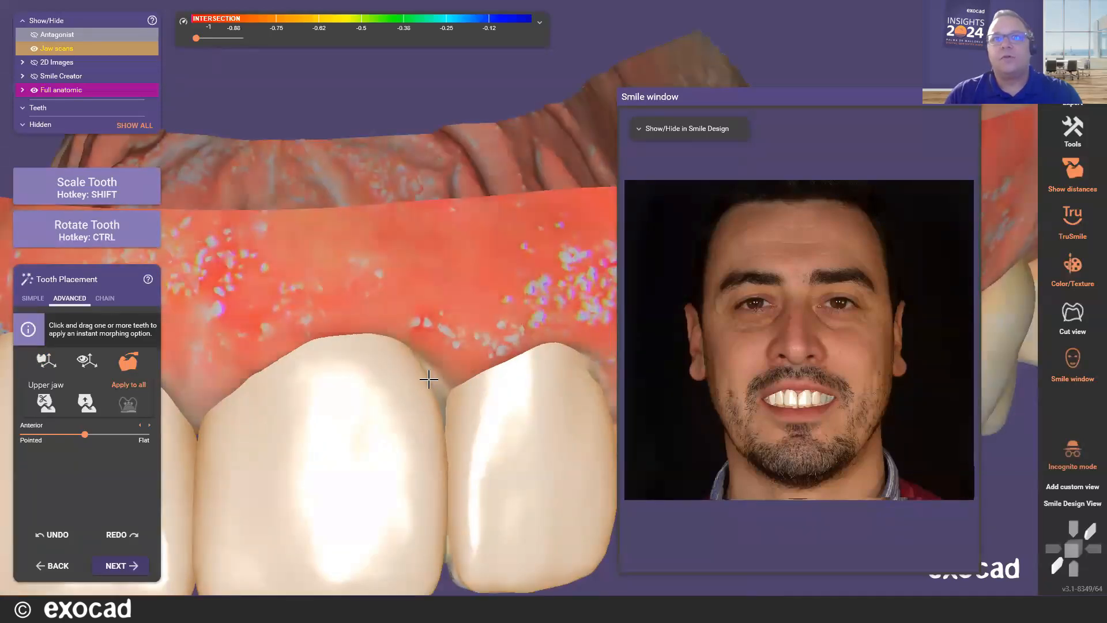
scroll(528, 340, down, 5)
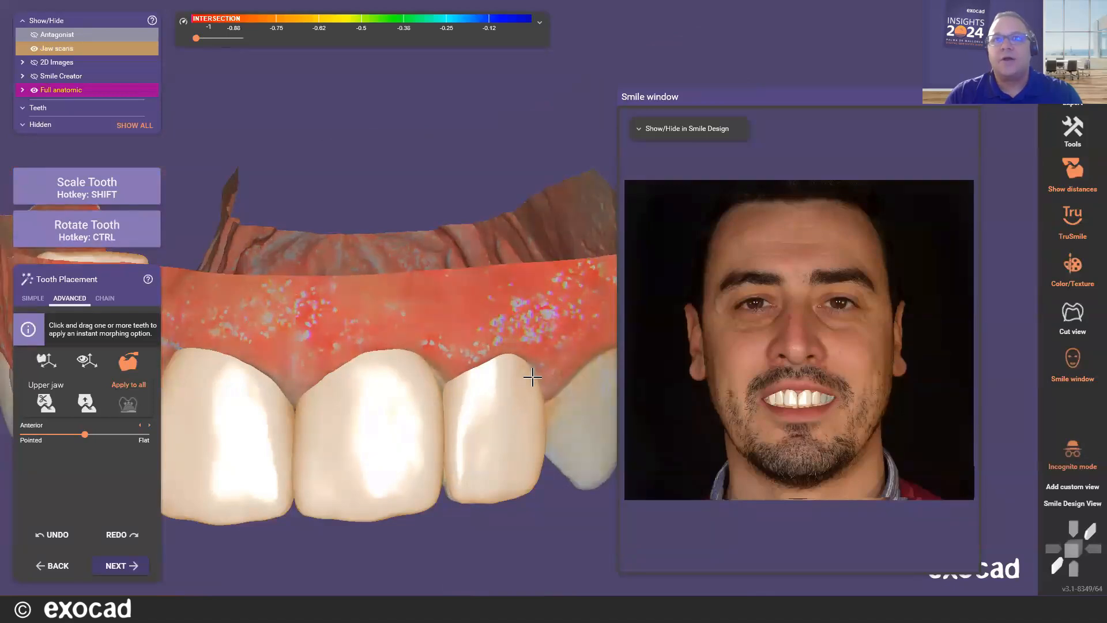
scroll(455, 383, down, 5)
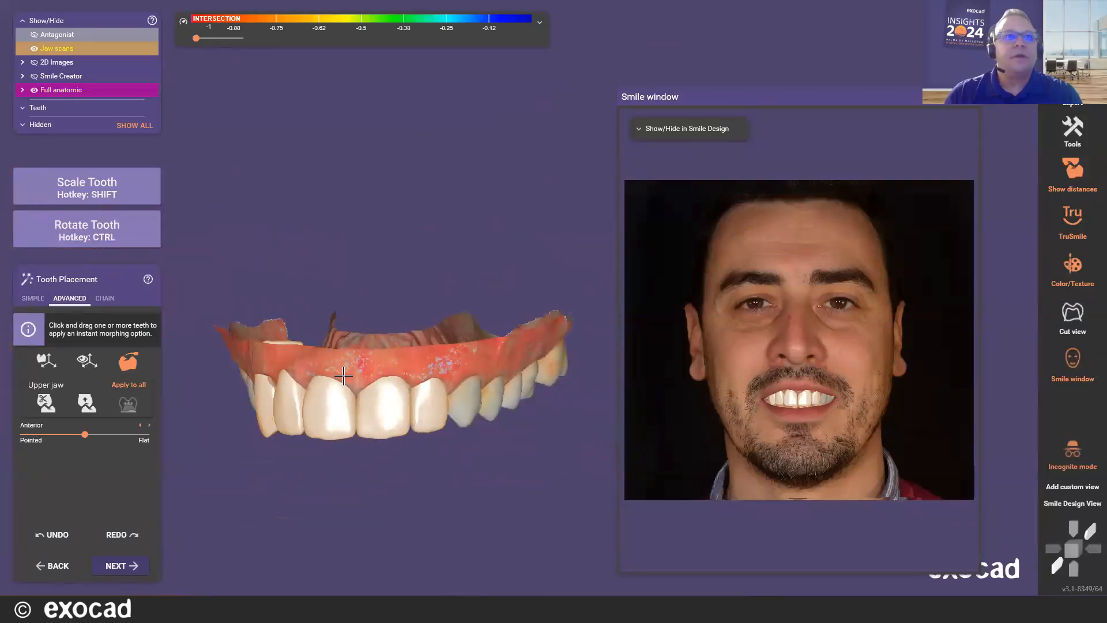
scroll(418, 371, up, 5)
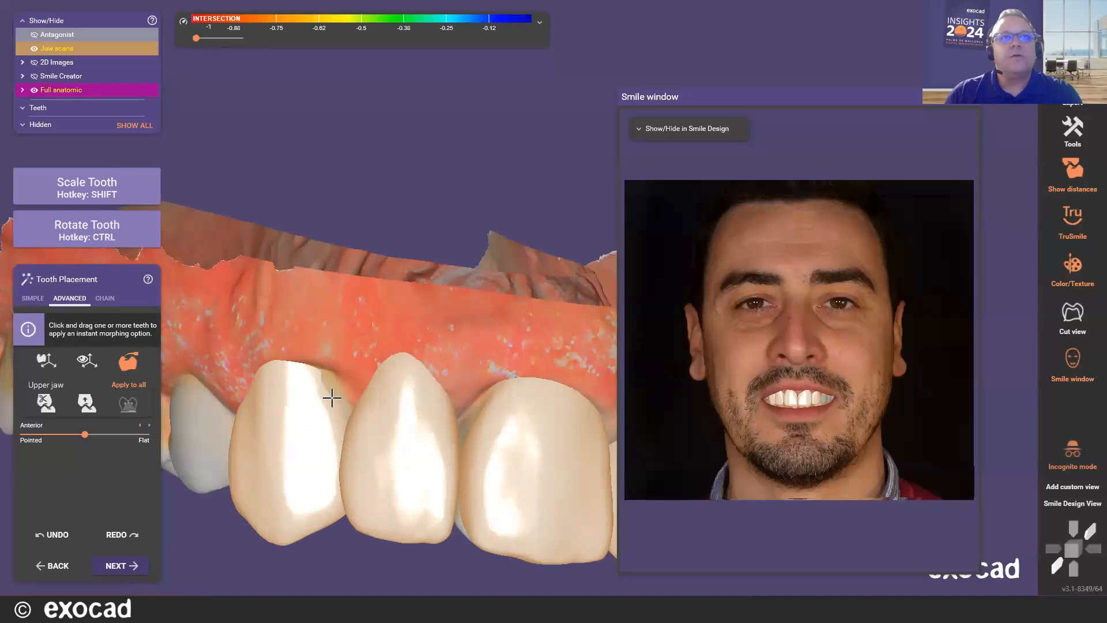
scroll(404, 378, down, 3)
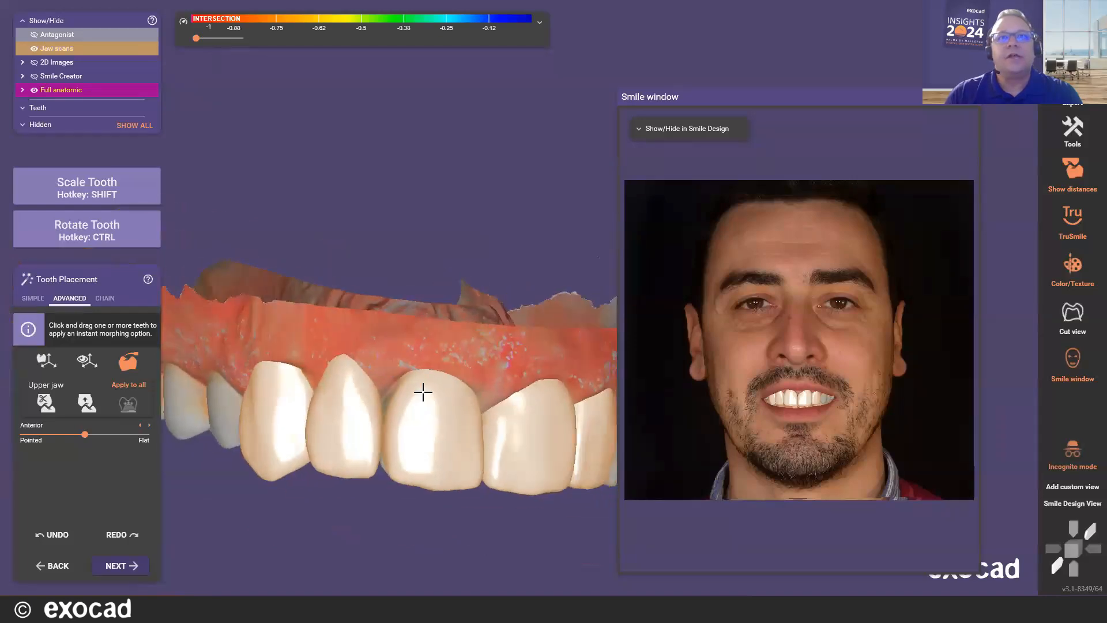
scroll(373, 355, down, 5)
scroll(362, 451, up, 2)
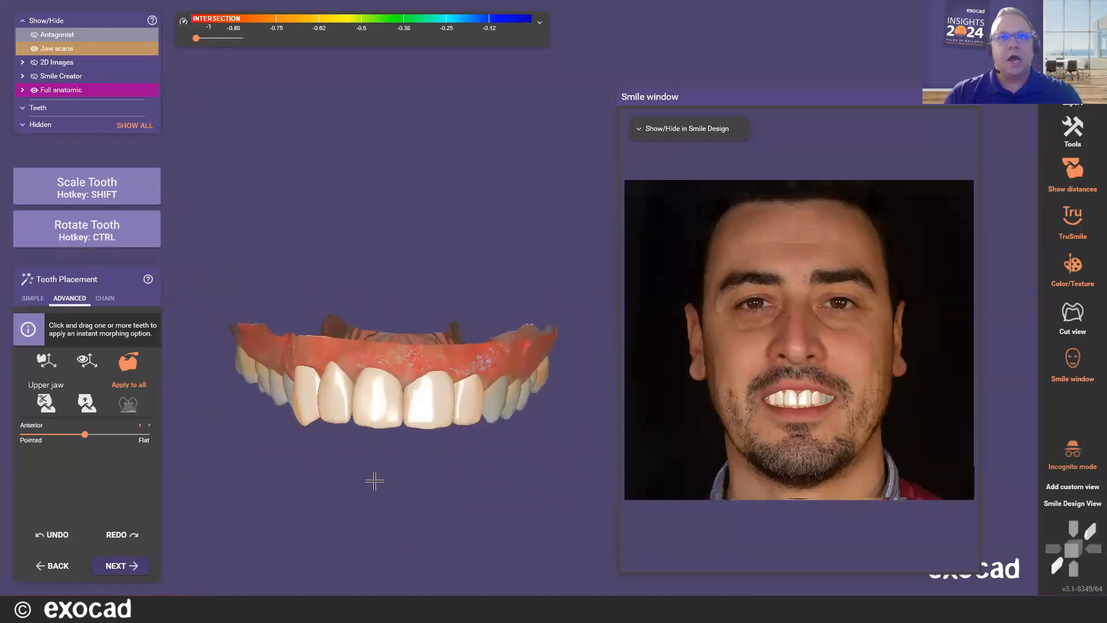
right_drag(375, 481, 414, 482)
Nudge the upper right central incisor slightly and check the front teeth against an enlarged mouth view in the Smile window
scroll(787, 404, up, 6)
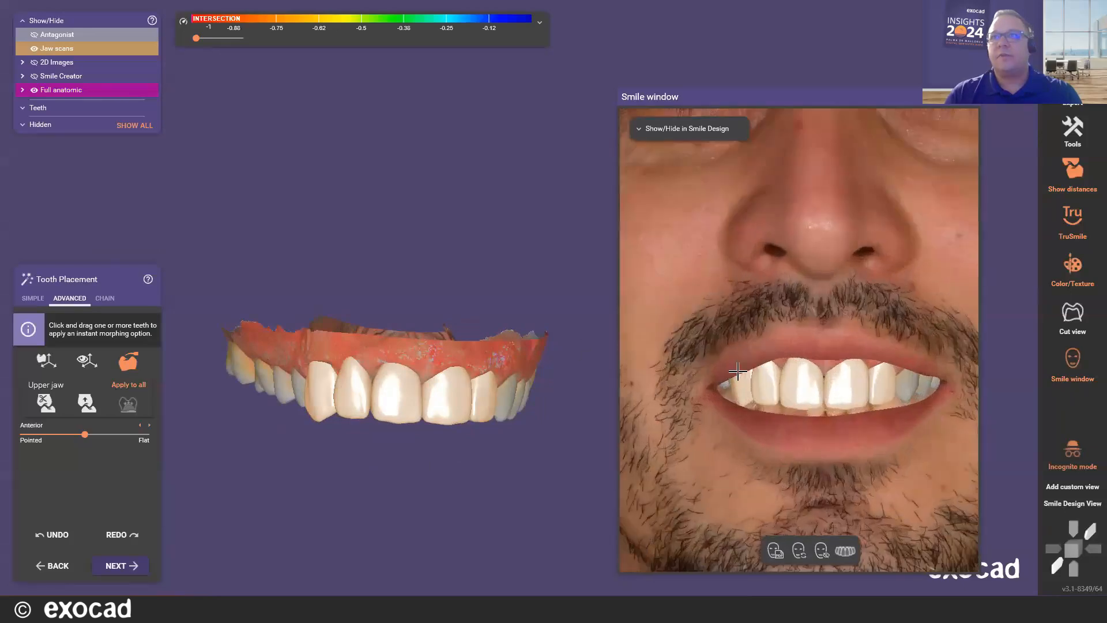
right_drag(392, 369, 336, 370)
scroll(345, 396, up, 5)
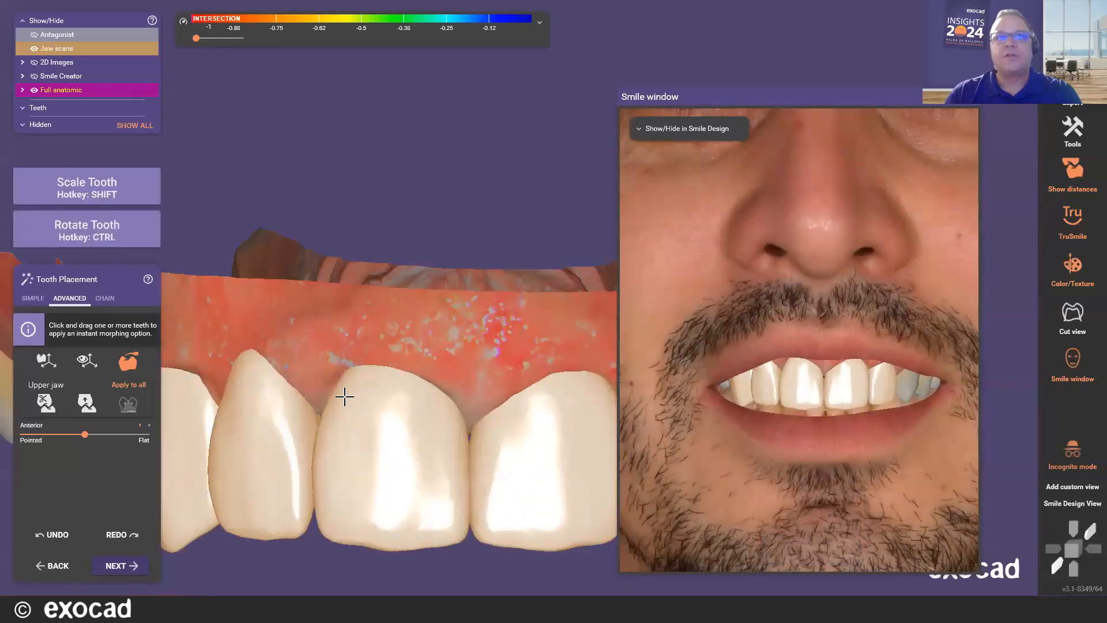
mouse_move(326, 399)
mouse_down()
mouse_move(337, 397)
mouse_move(310, 399)
mouse_move(343, 396)
mouse_move(317, 396)
mouse_move(329, 398)
mouse_up()
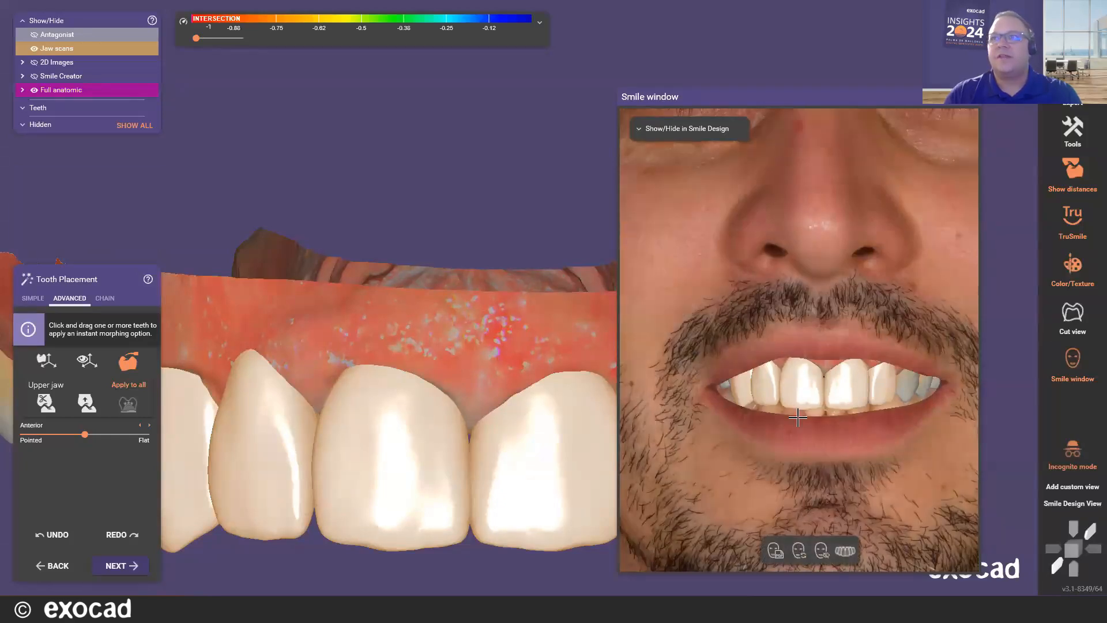
scroll(470, 319, down, 6)
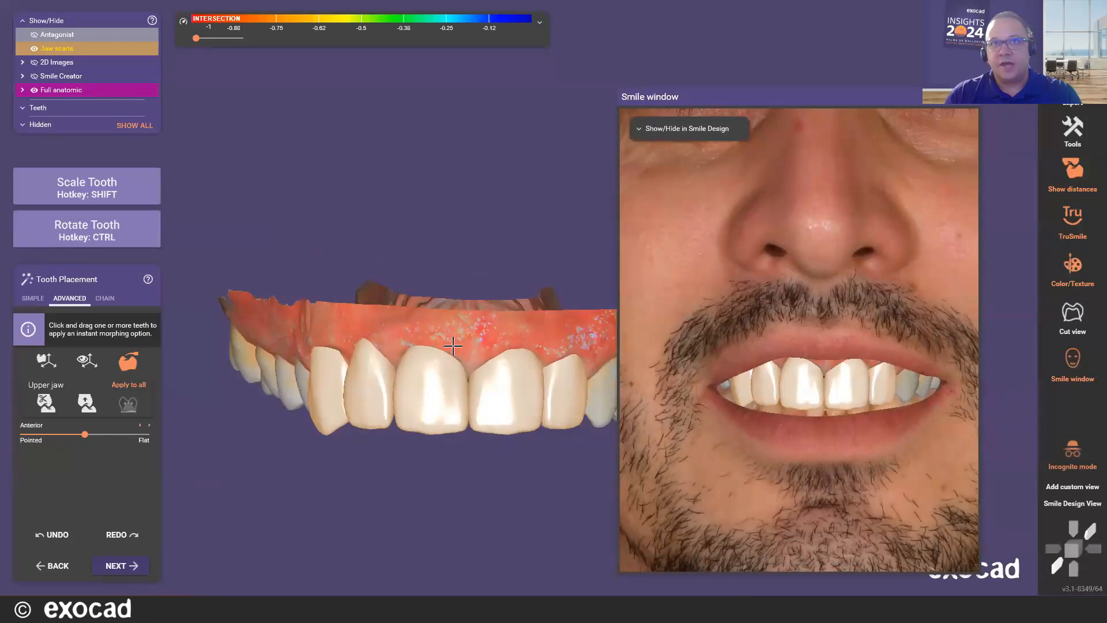
scroll(427, 351, up, 8)
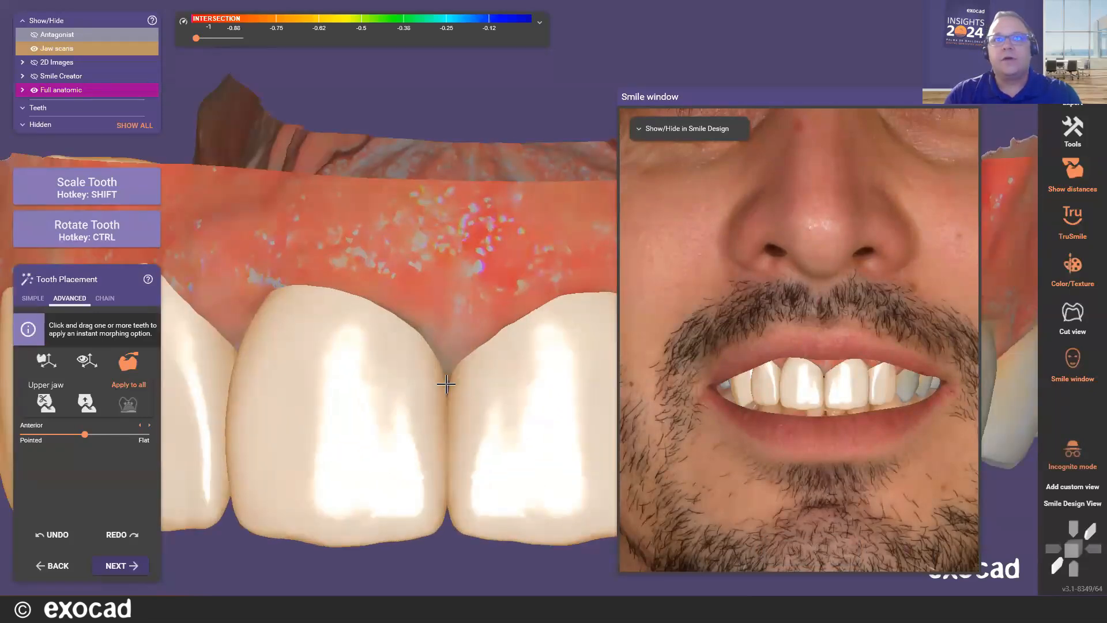
scroll(440, 415, down, 2)
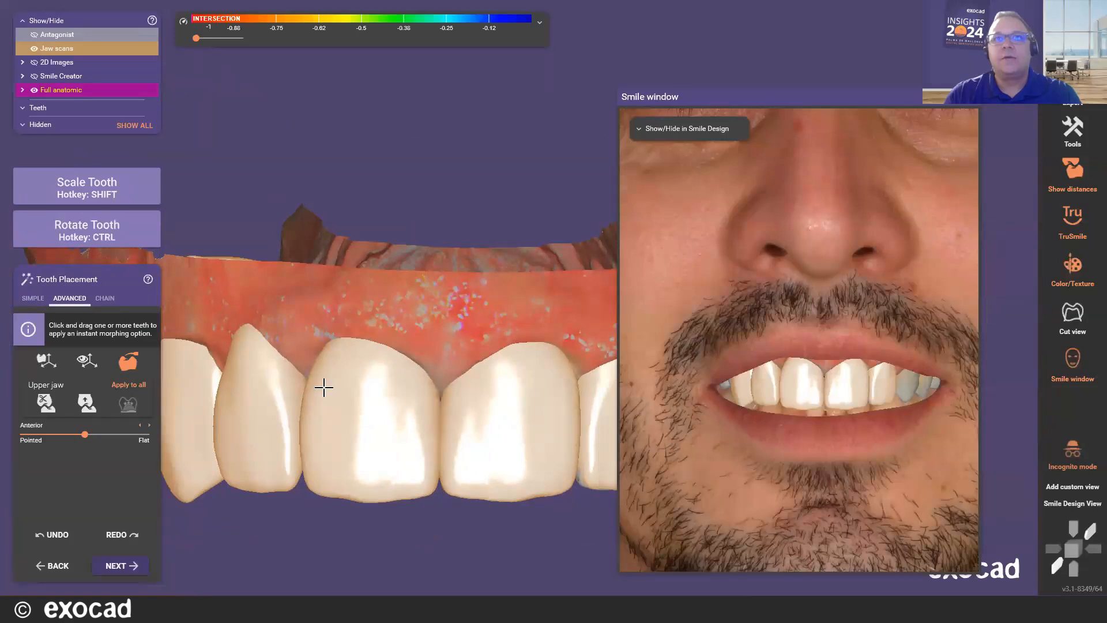
scroll(371, 337, down, 4)
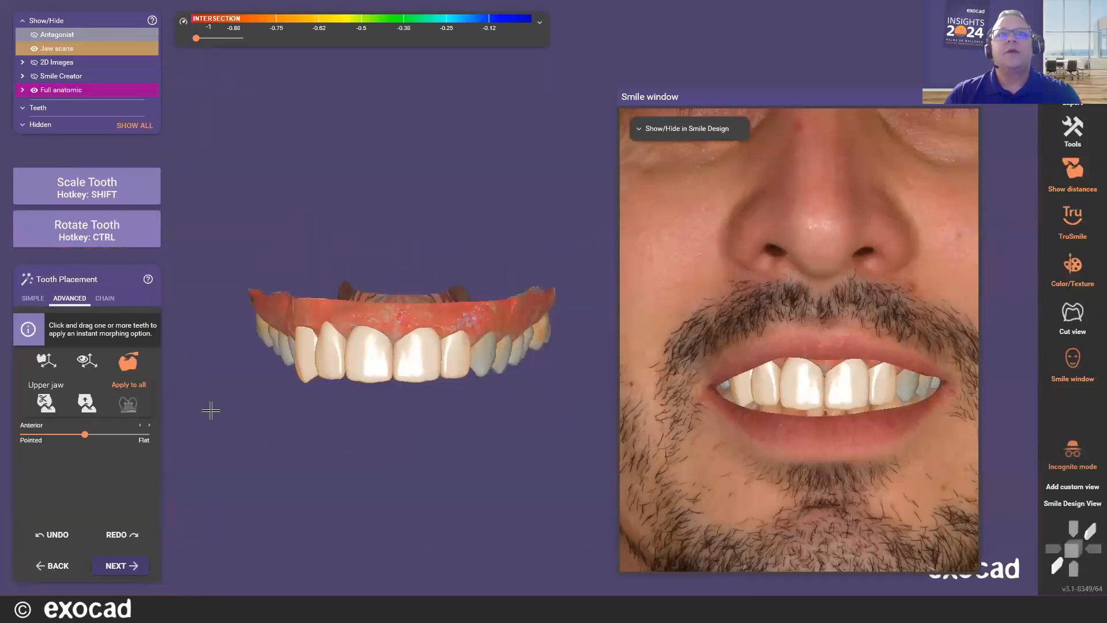
Set the upper jaw's anterior instant morphing slightly towards Pointed
right_drag(210, 410, 425, 402)
middle_drag(334, 396, 311, 440)
scroll(301, 417, up, 5)
scroll(283, 410, up, 2)
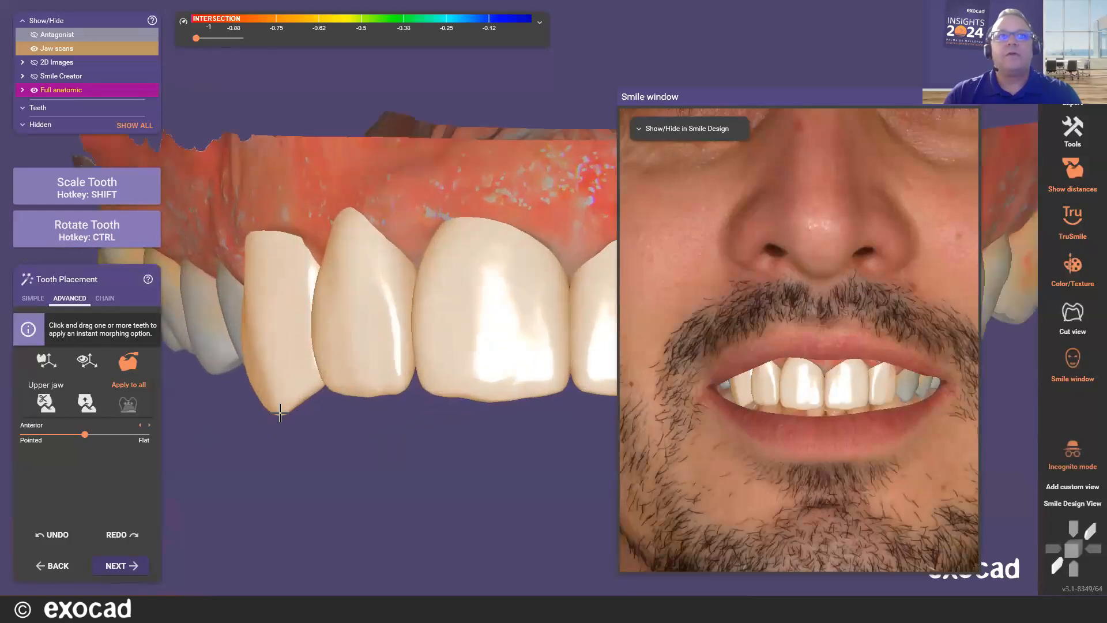
scroll(431, 498, down, 6)
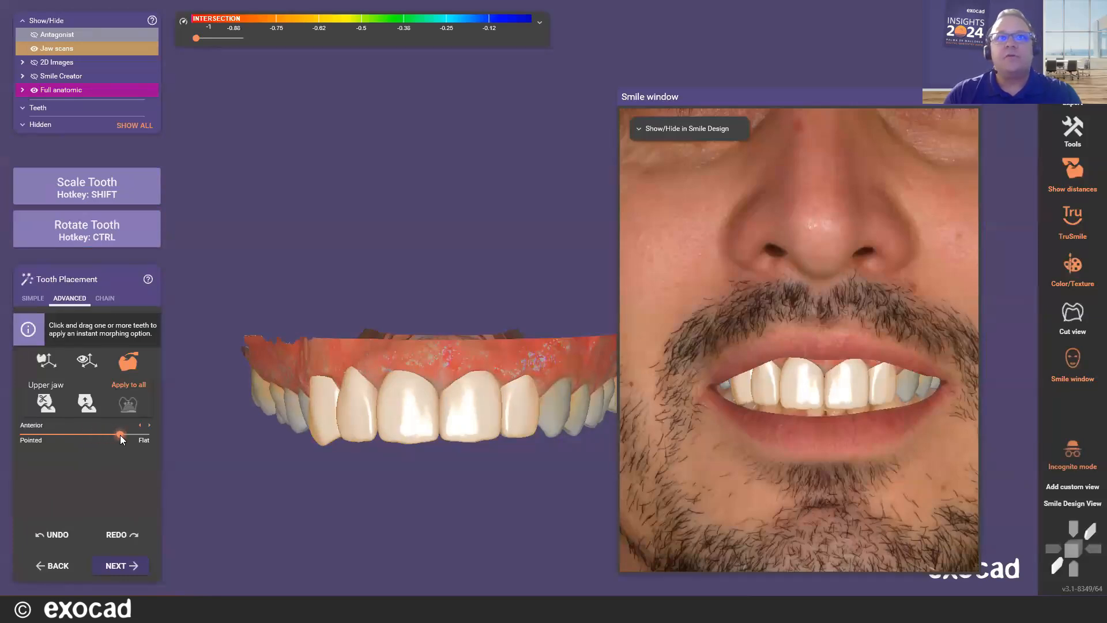
drag(82, 441, 81, 441)
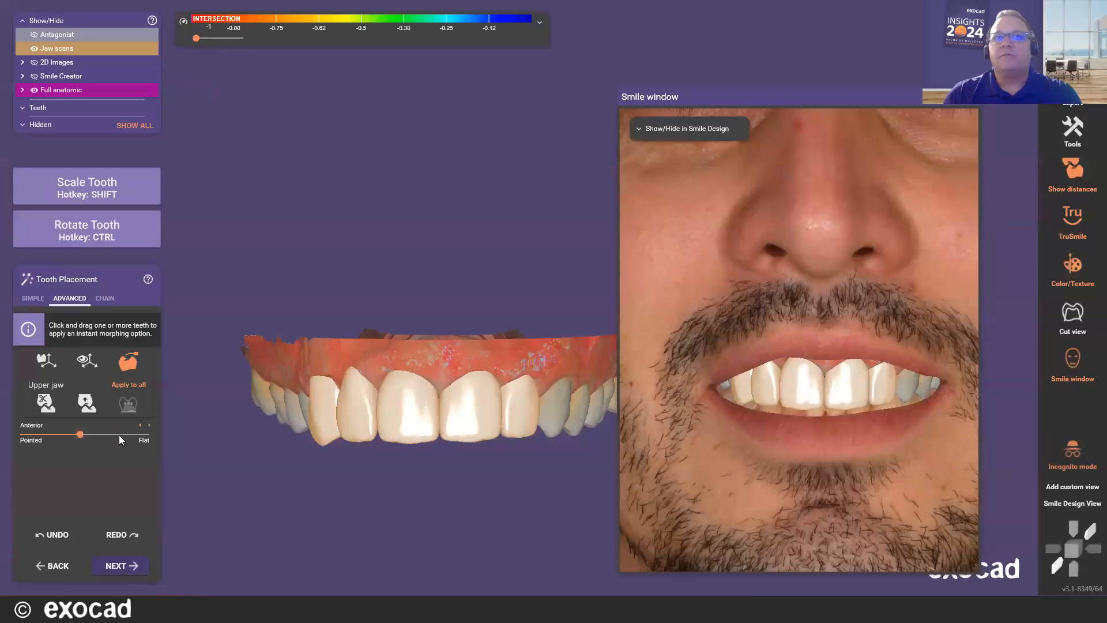
Examine the morphed anterior teeth up close, checking their cervical margins against the gingiva on both sides
scroll(441, 494, down, 6)
right_drag(480, 502, 421, 496)
scroll(457, 448, up, 5)
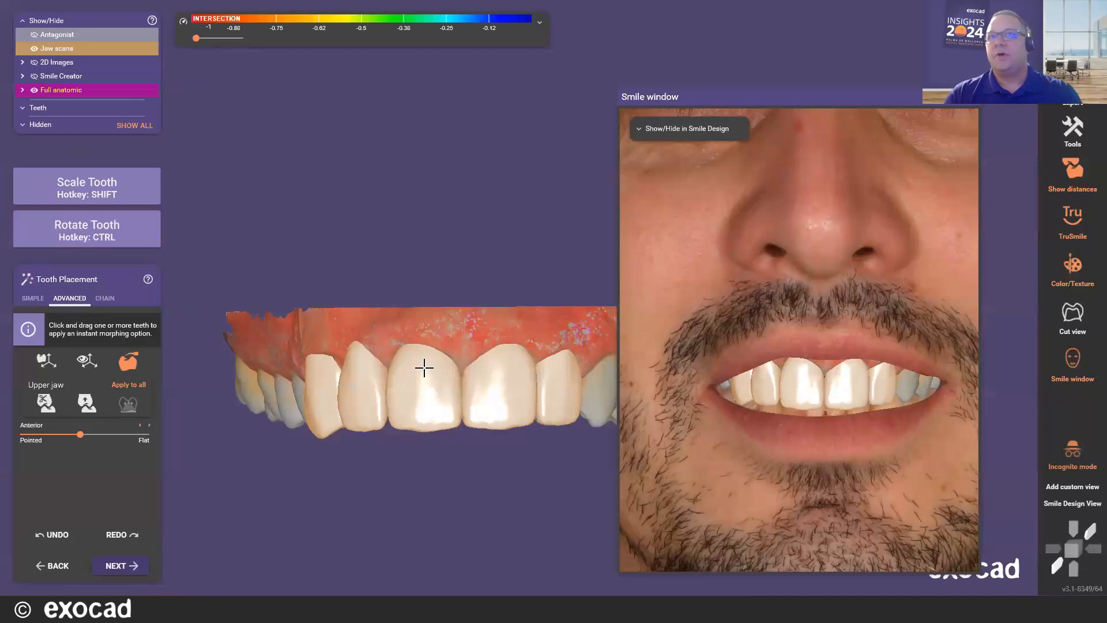
scroll(424, 368, down, 2)
scroll(368, 357, up, 5)
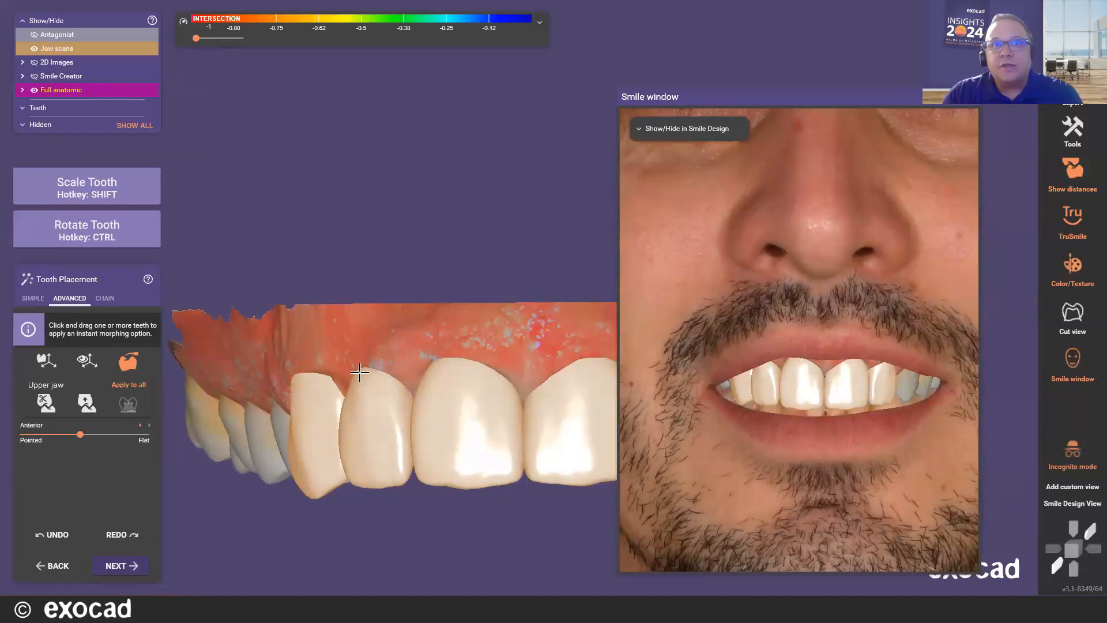
scroll(363, 367, down, 5)
scroll(513, 356, up, 6)
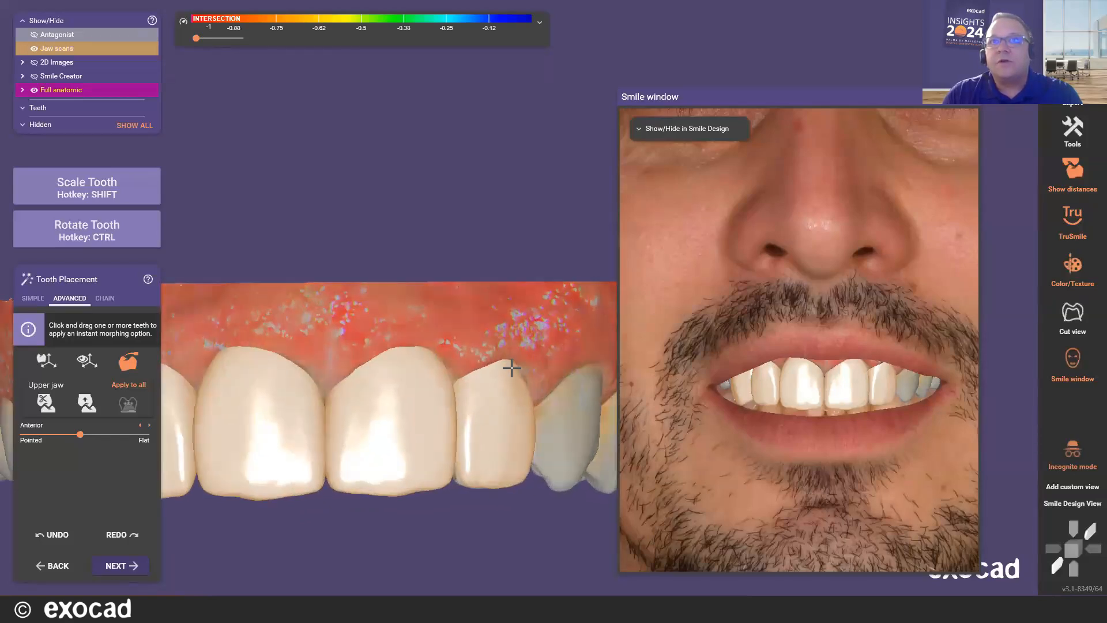
scroll(513, 314, down, 3)
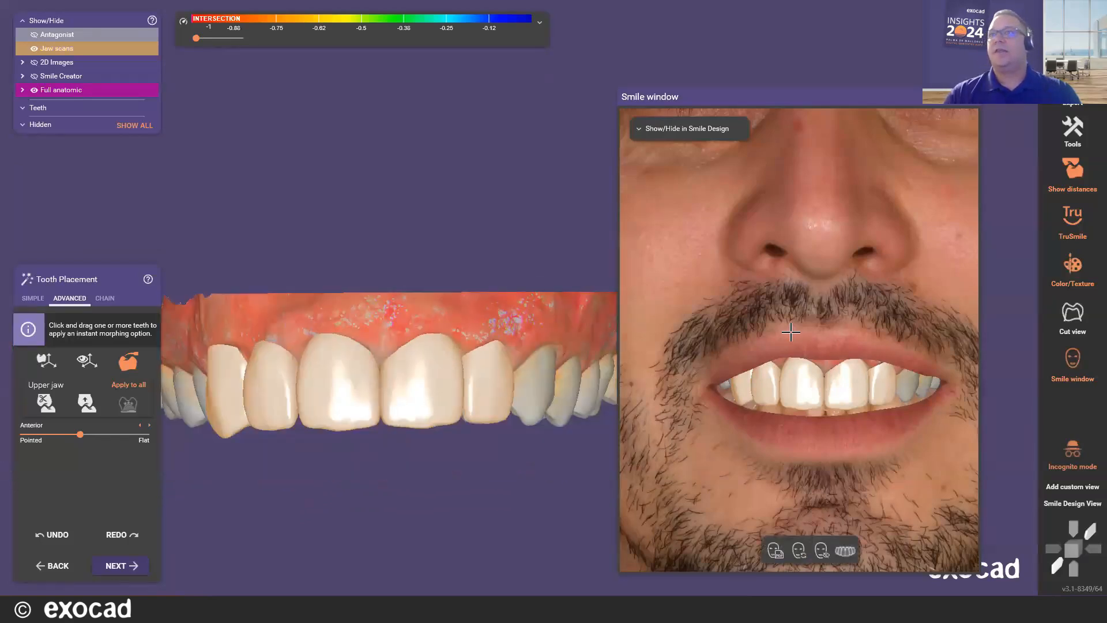
Create a smile design PDF report showing more of the face and review the notification history
scroll(790, 332, down, 2)
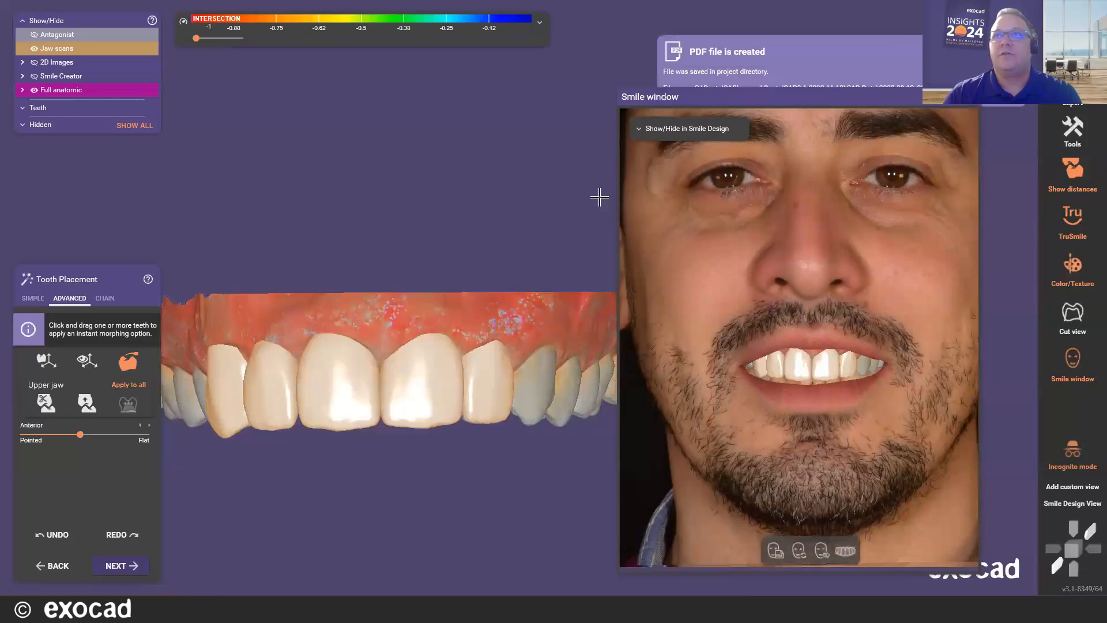
scroll(467, 155, down, 2)
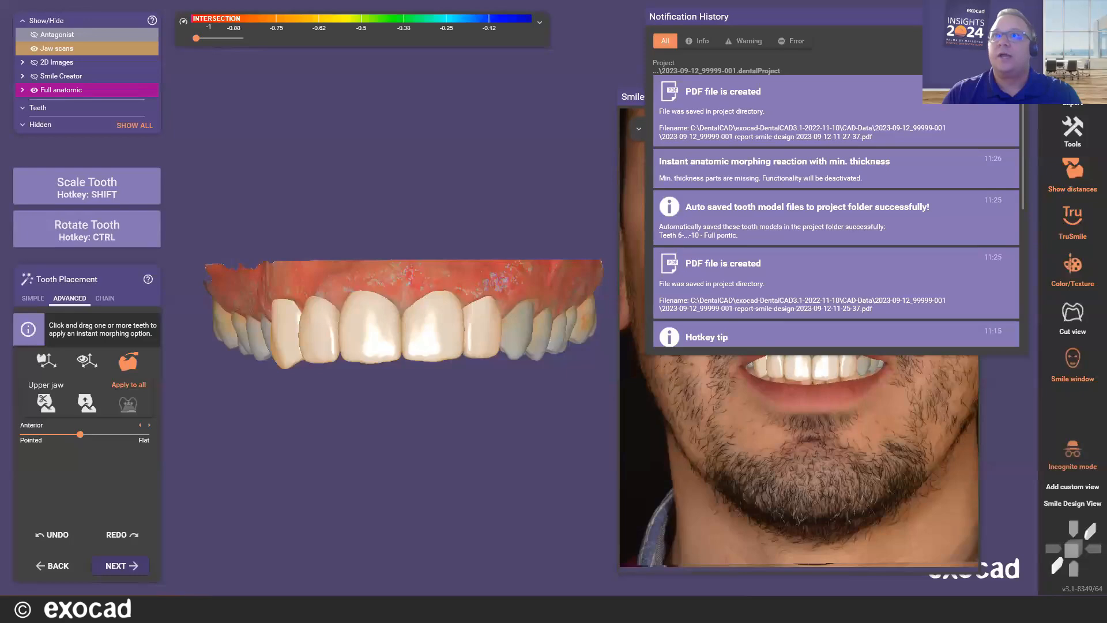
scroll(909, 248, down, 5)
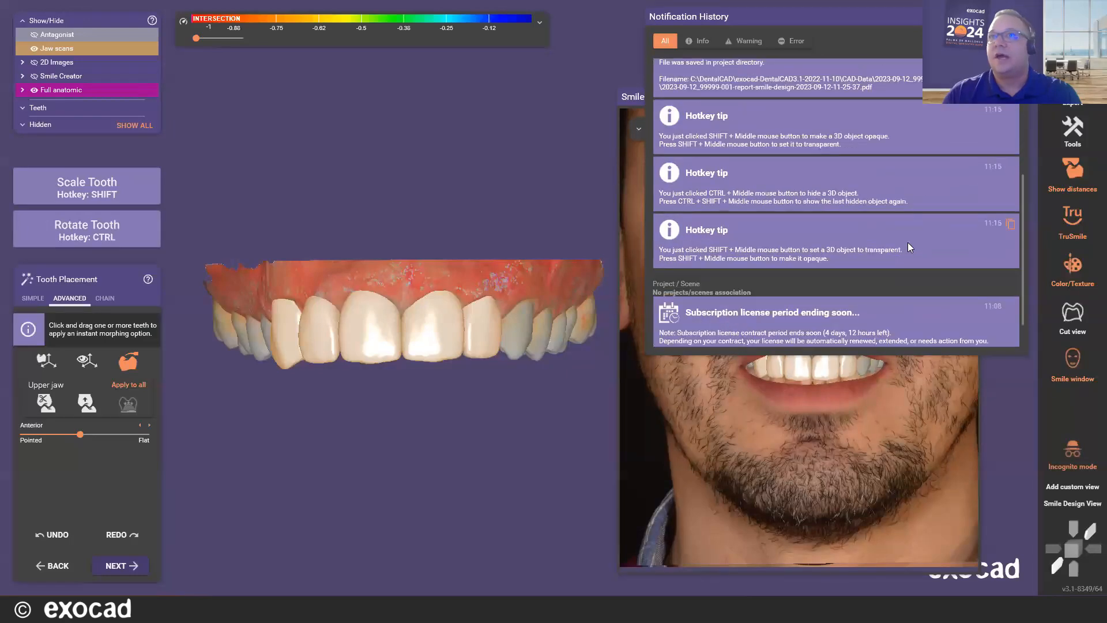
scroll(907, 239, up, 5)
click(1018, 16)
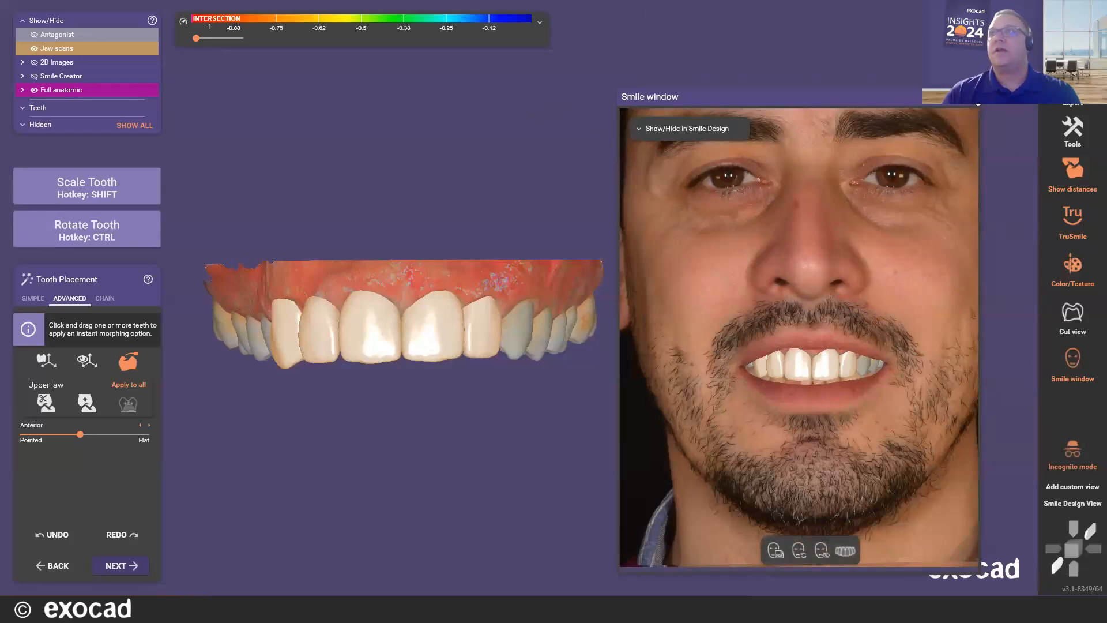
Hide the Smile window and inspect the intersection areas on the anterior teeth from the occlusal side
click(974, 97)
middle_drag(374, 250, 547, 228)
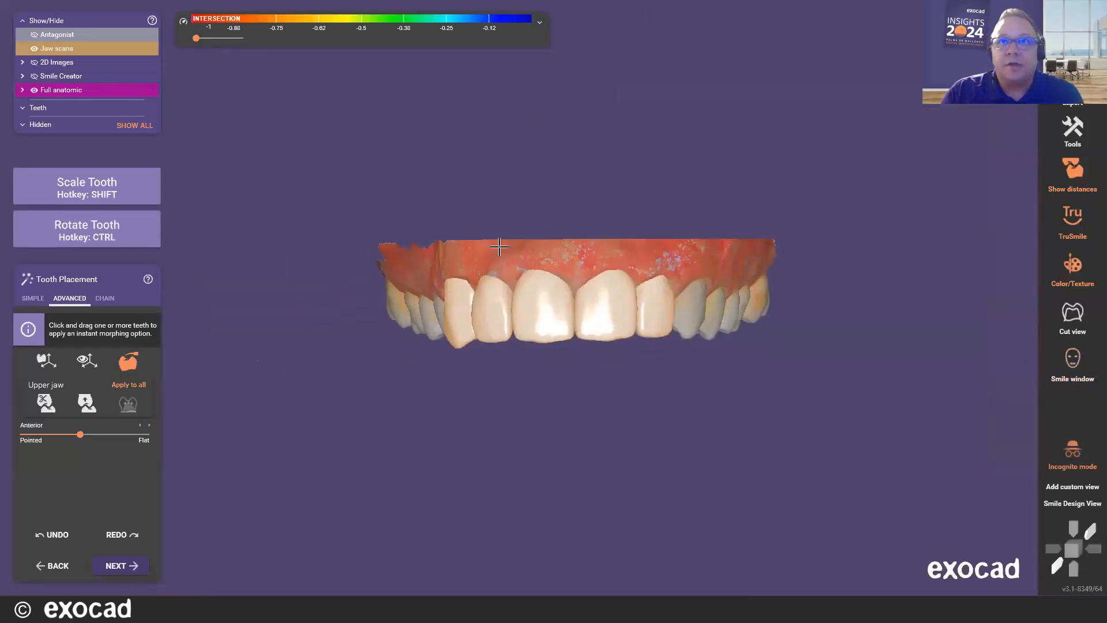
right_drag(546, 228, 522, 236)
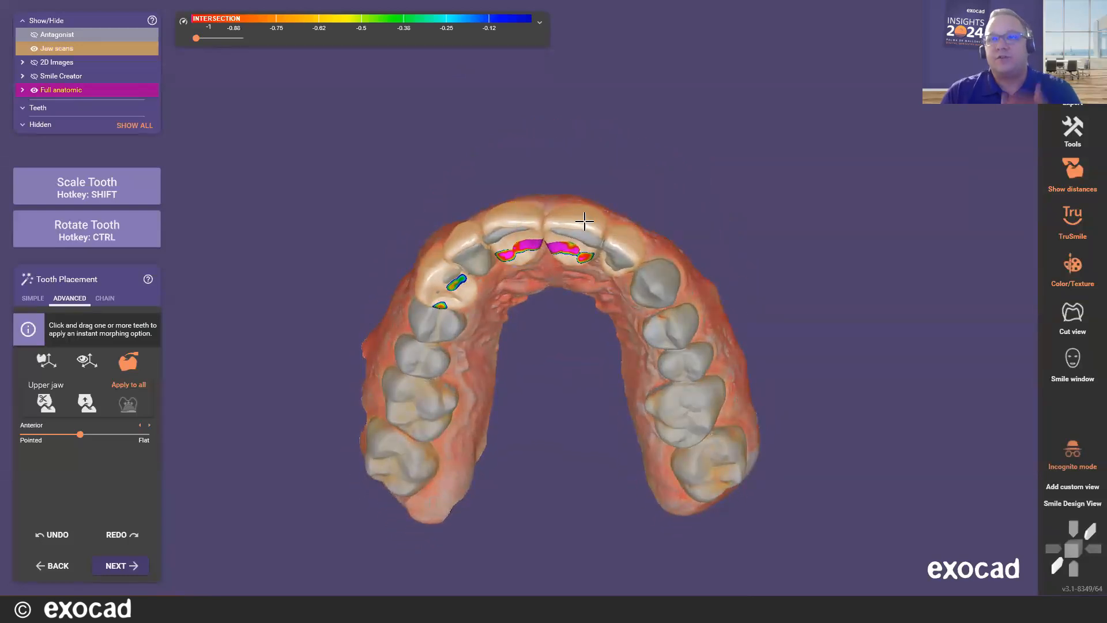
Finish tooth placement and overwrite the existing tooth model files with the current tooth model design
right_drag(585, 173, 588, 304)
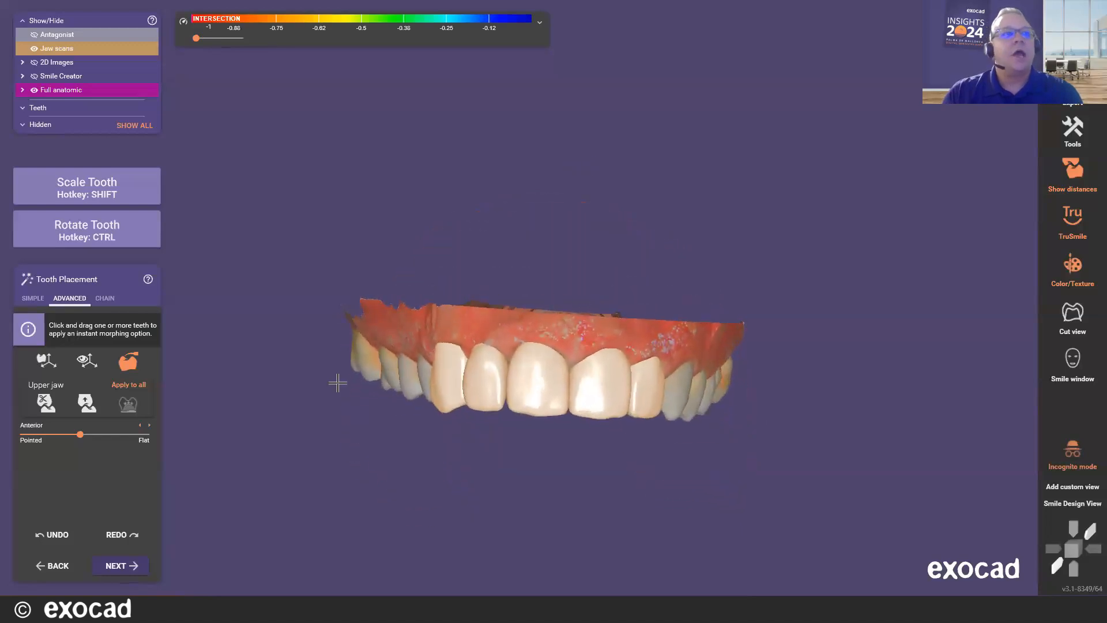
click(120, 567)
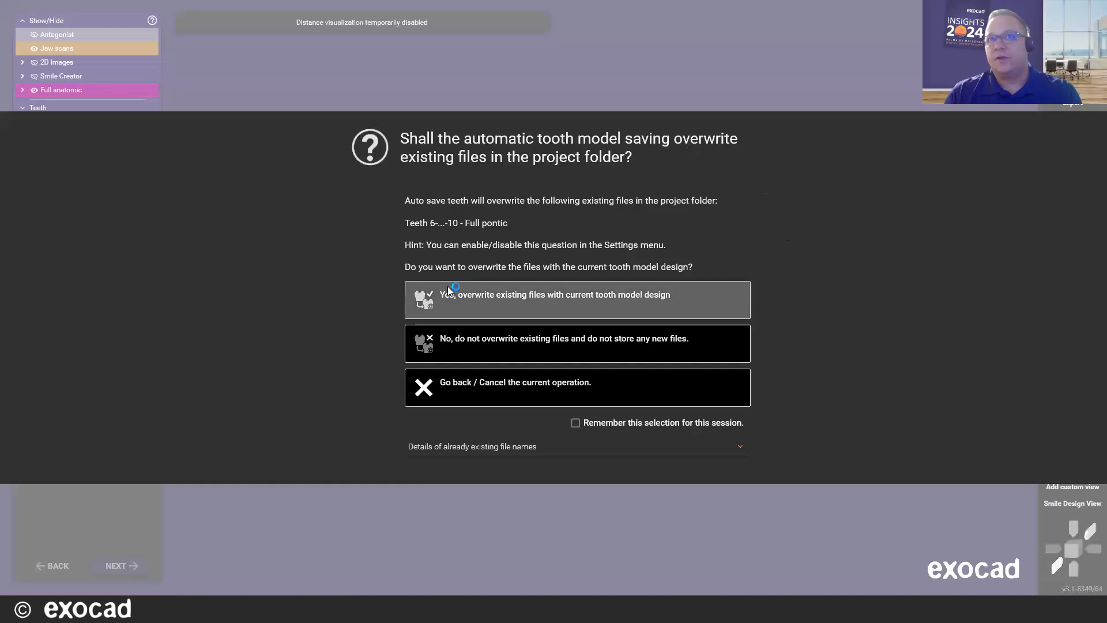
click(504, 294)
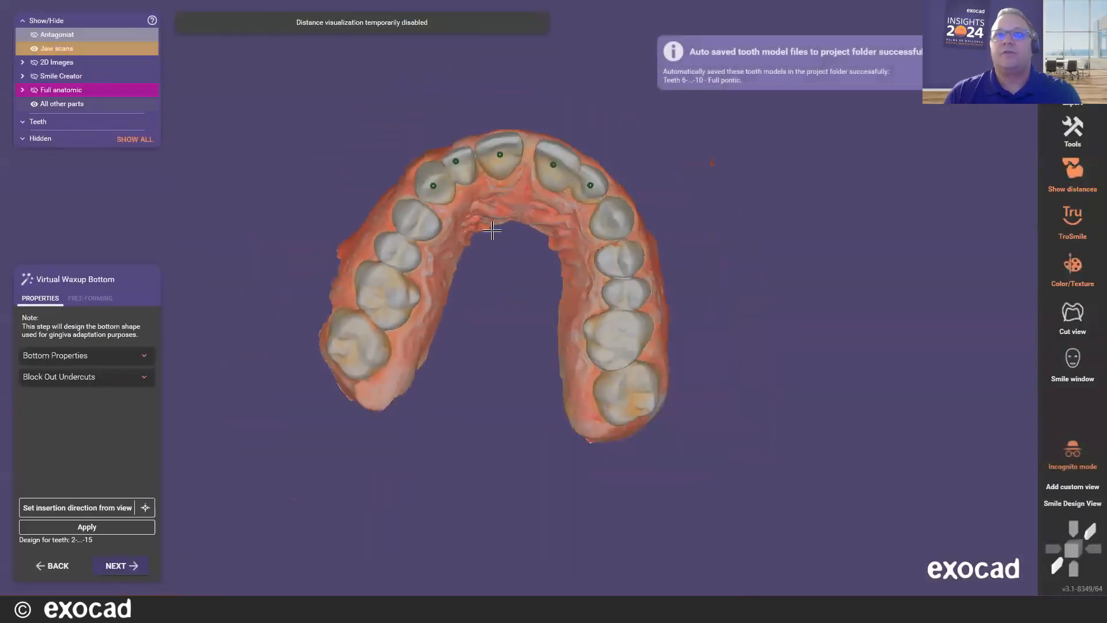
Set the virtual waxup bottom's insertion direction from a front view of the arch tilted slightly towards the incisal edges
right_drag(519, 207, 499, 363)
scroll(504, 251, up, 5)
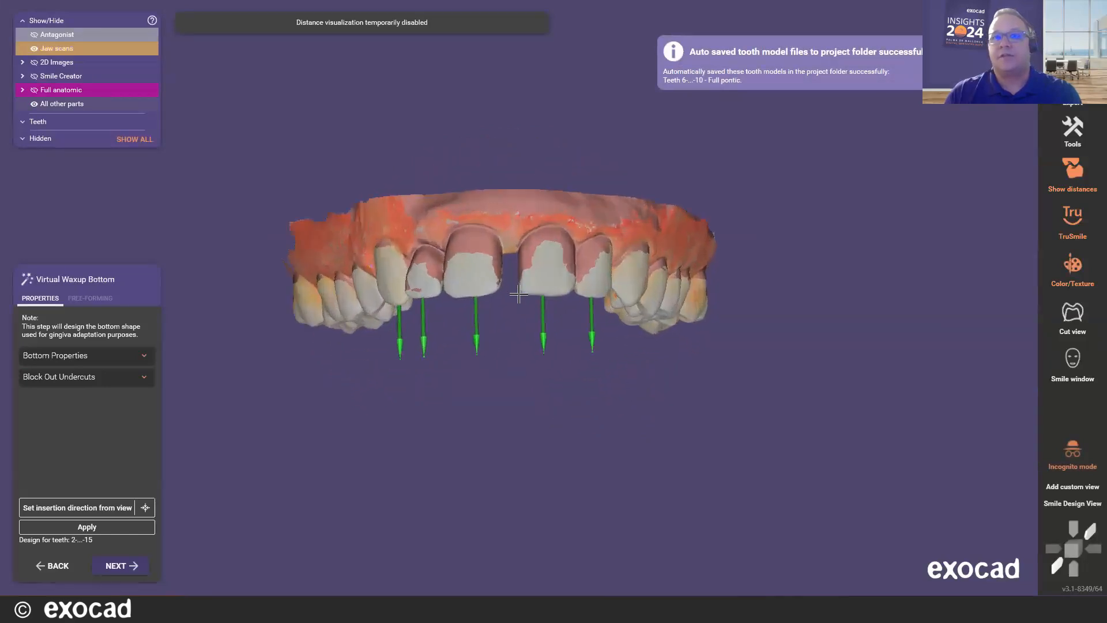
middle_drag(508, 263, 547, 348)
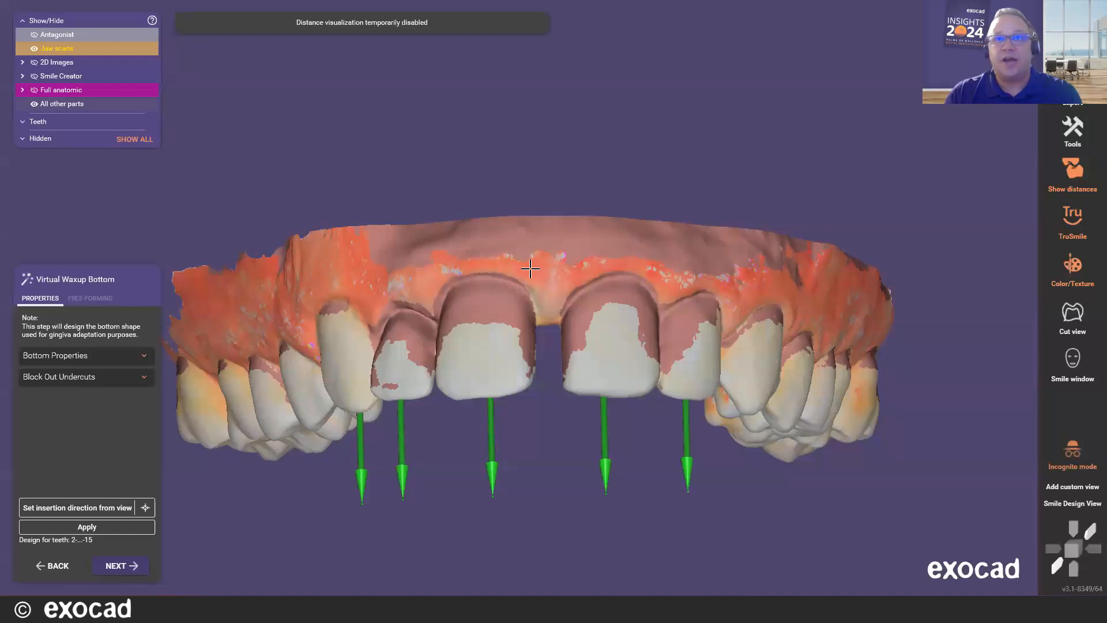
mouse_move(494, 285)
right_down()
mouse_move(462, 299)
mouse_move(506, 255)
mouse_move(508, 277)
mouse_move(511, 219)
mouse_move(507, 291)
right_up()
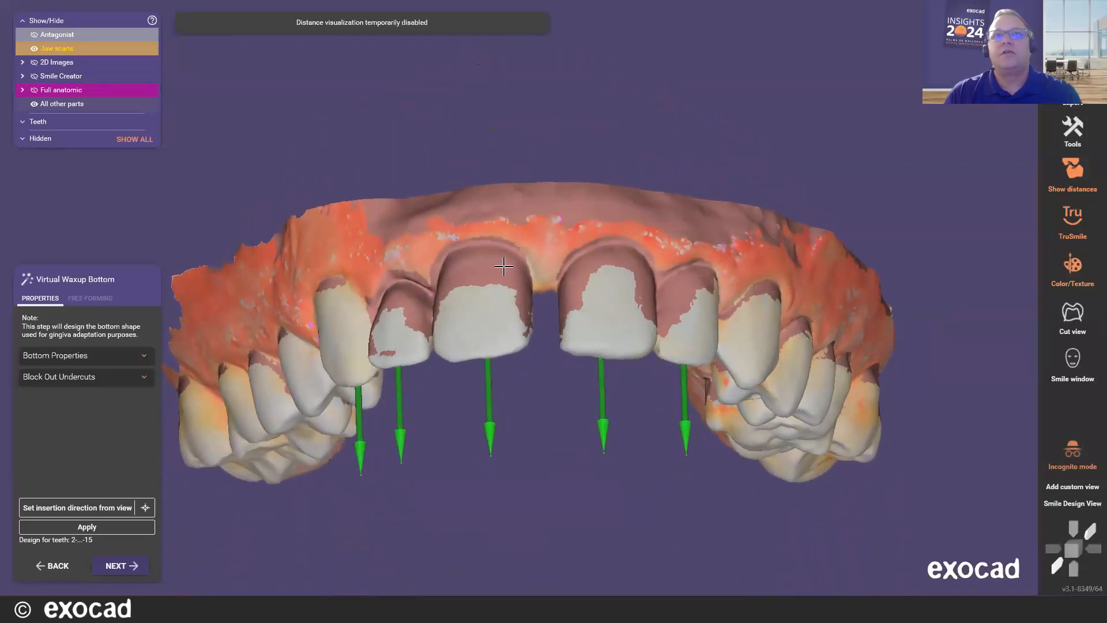
click(75, 507)
scroll(600, 297, down, 3)
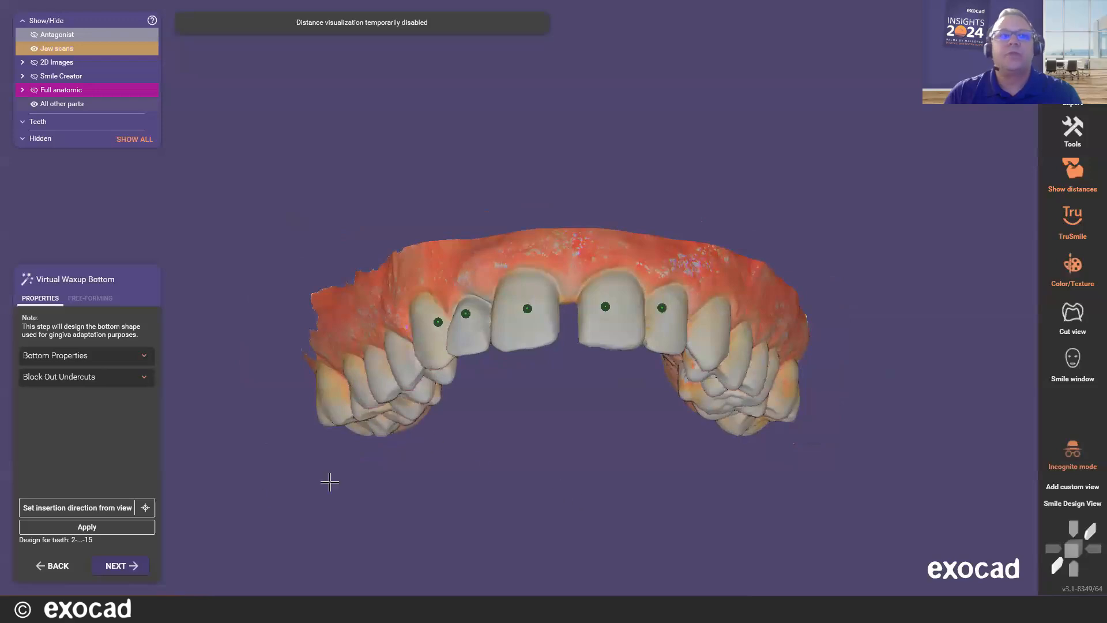
Generate the virtual waxup bottom and review its block-out undercut and bottom property settings
click(144, 527)
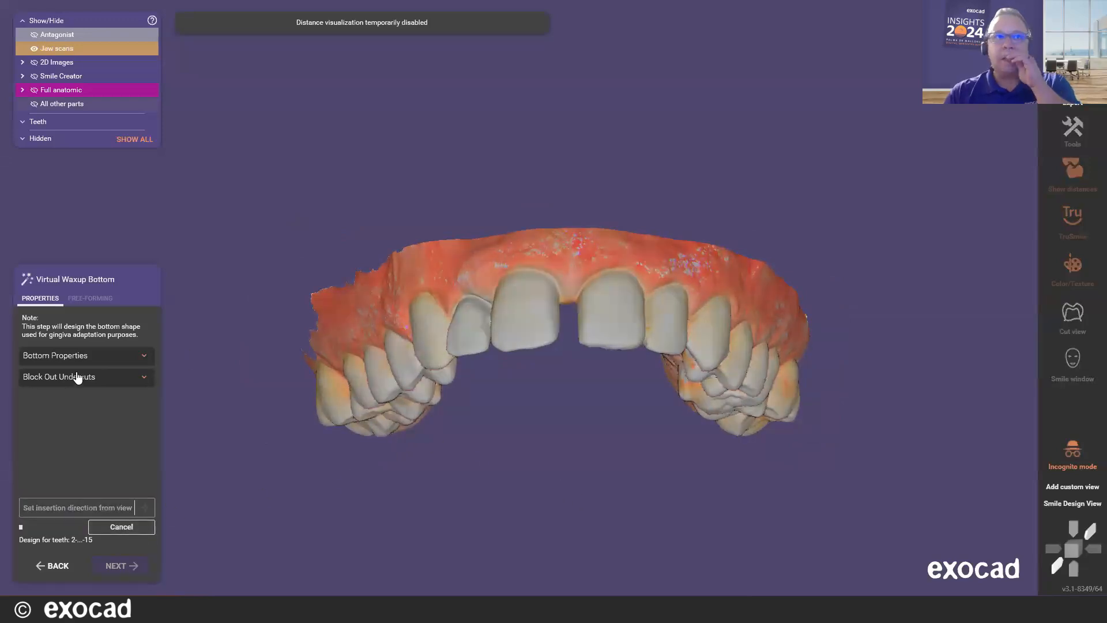
click(141, 378)
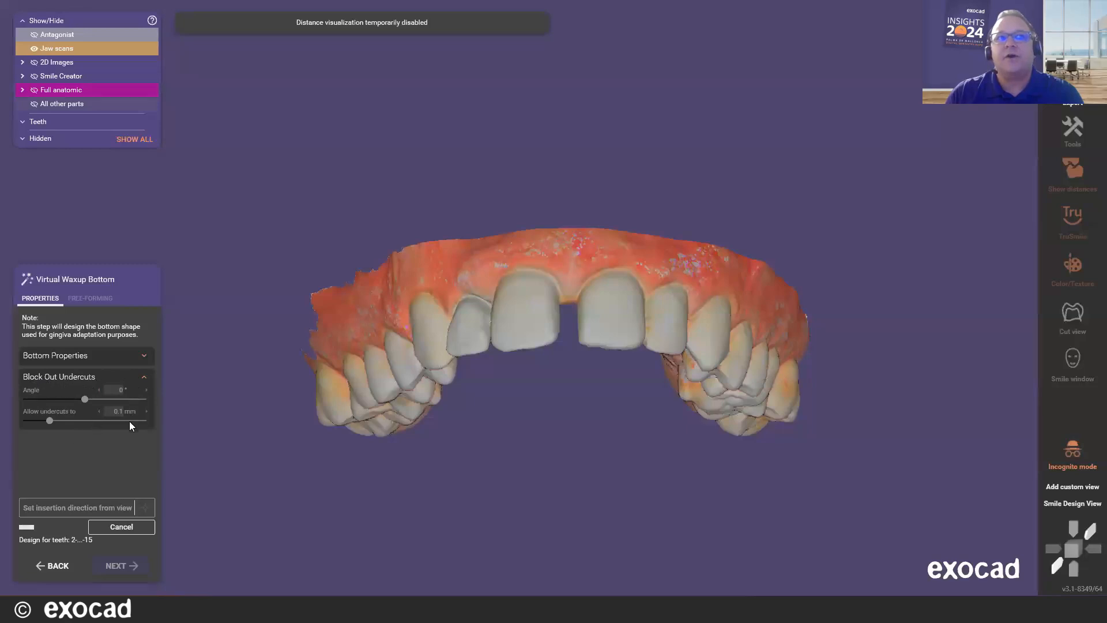
click(139, 357)
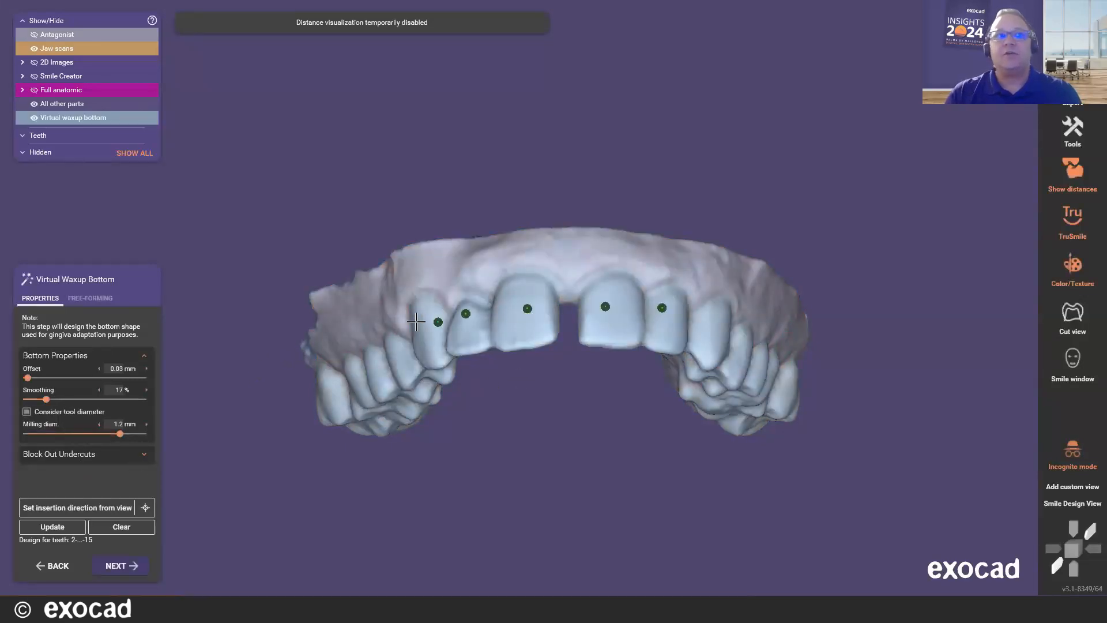
Examine the coloured undercut areas of the virtual waxup bottom in free-forming from both sides and the front
click(92, 298)
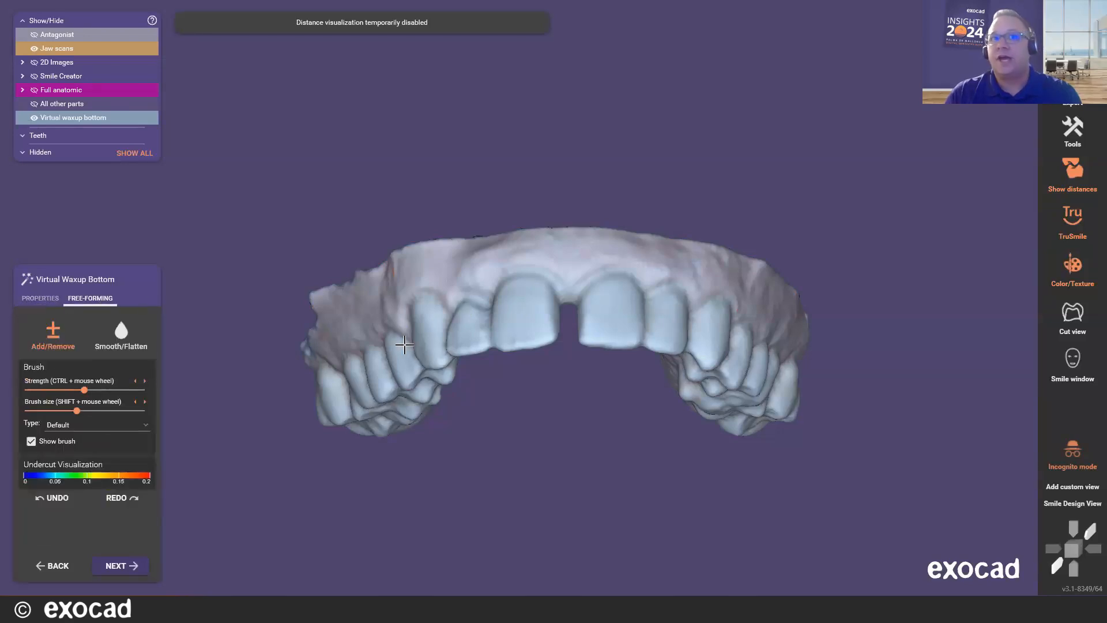
right_drag(483, 370, 565, 363)
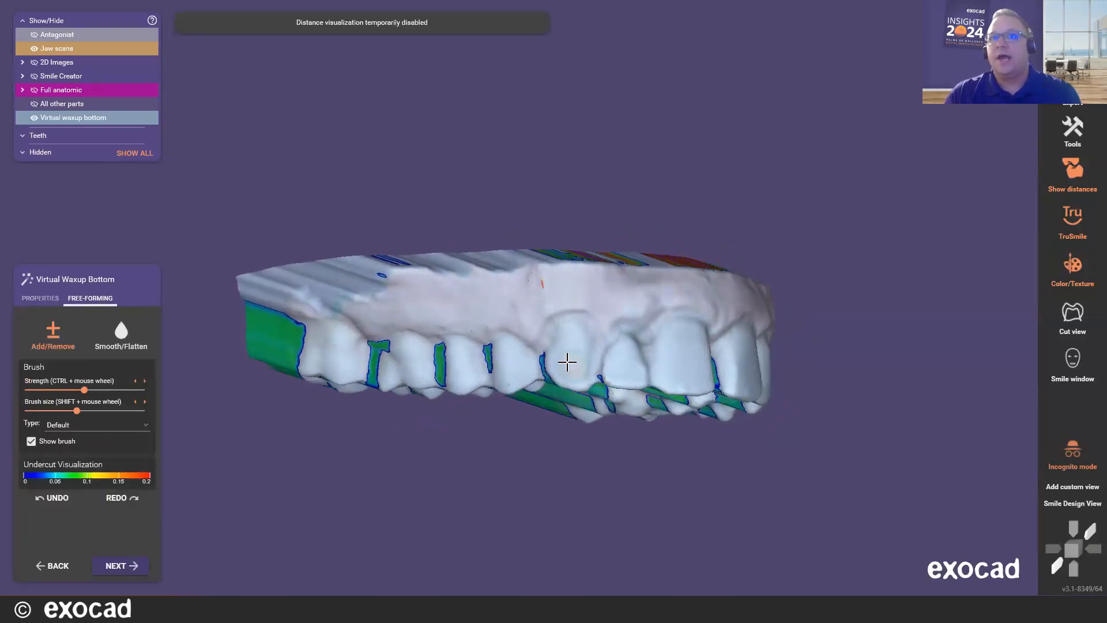
scroll(522, 322, up, 5)
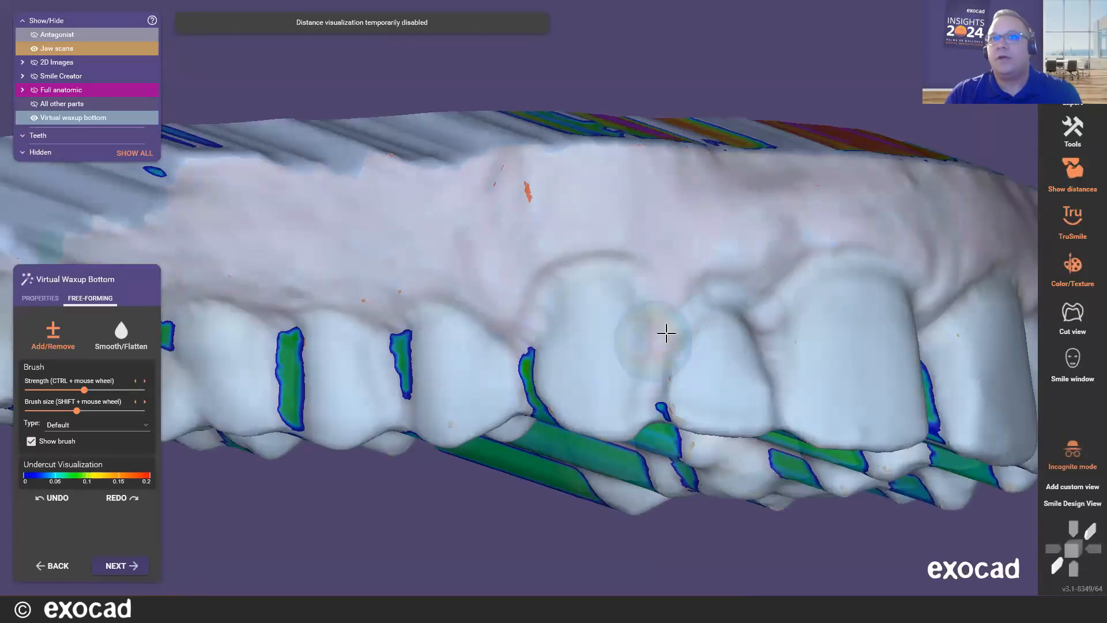
right_drag(603, 356, 517, 390)
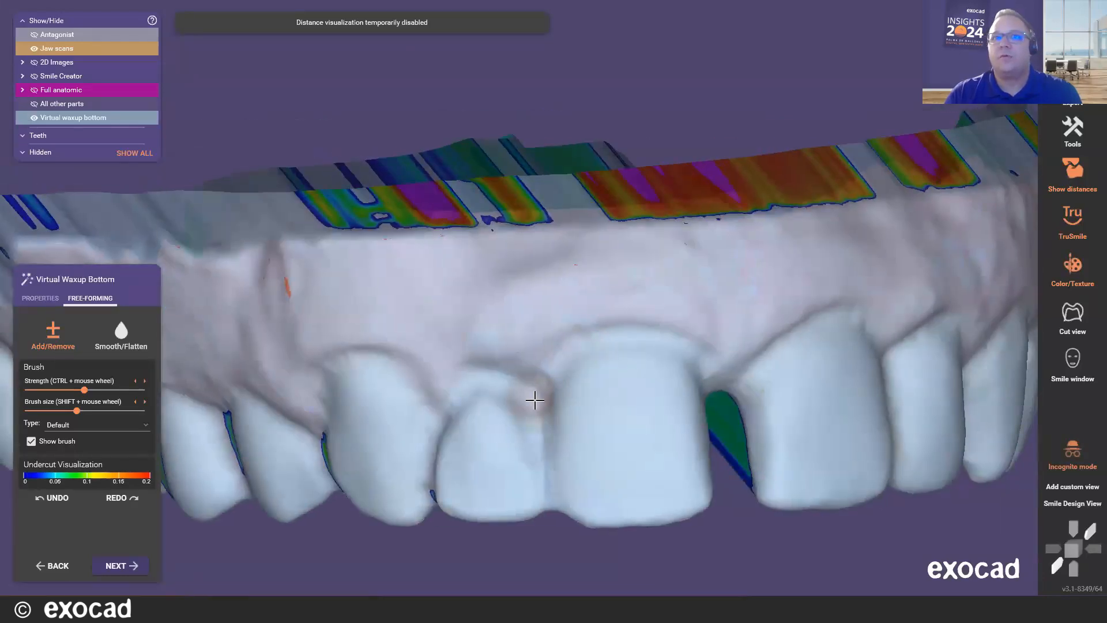
right_drag(623, 376, 529, 367)
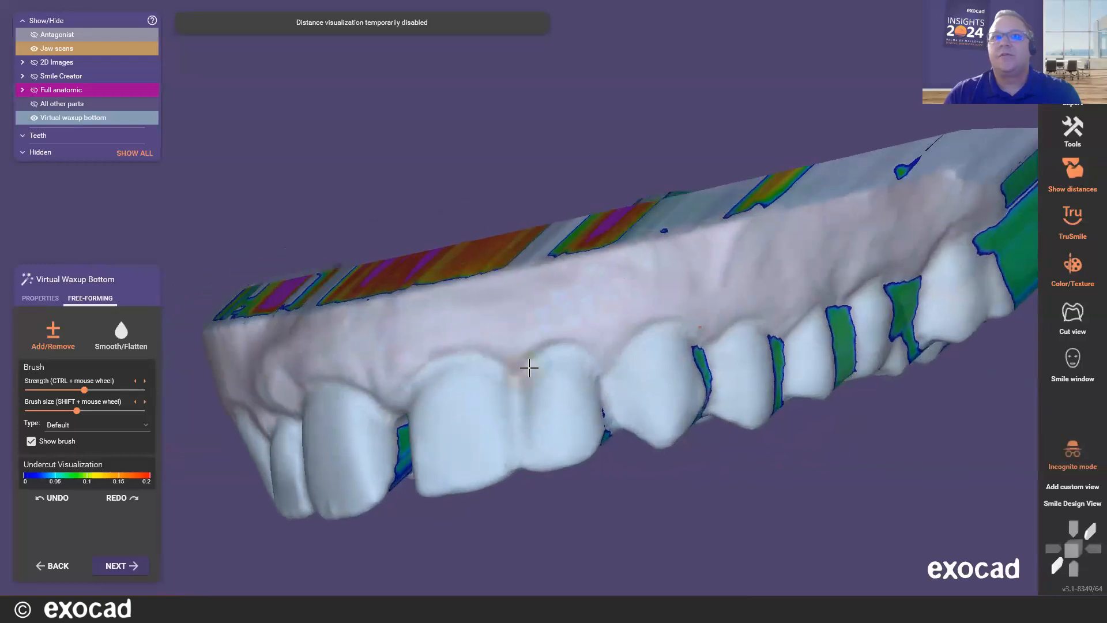
mouse_move(519, 415)
right_down()
mouse_move(526, 382)
mouse_move(554, 399)
mouse_move(536, 404)
right_up()
scroll(548, 415, down, 5)
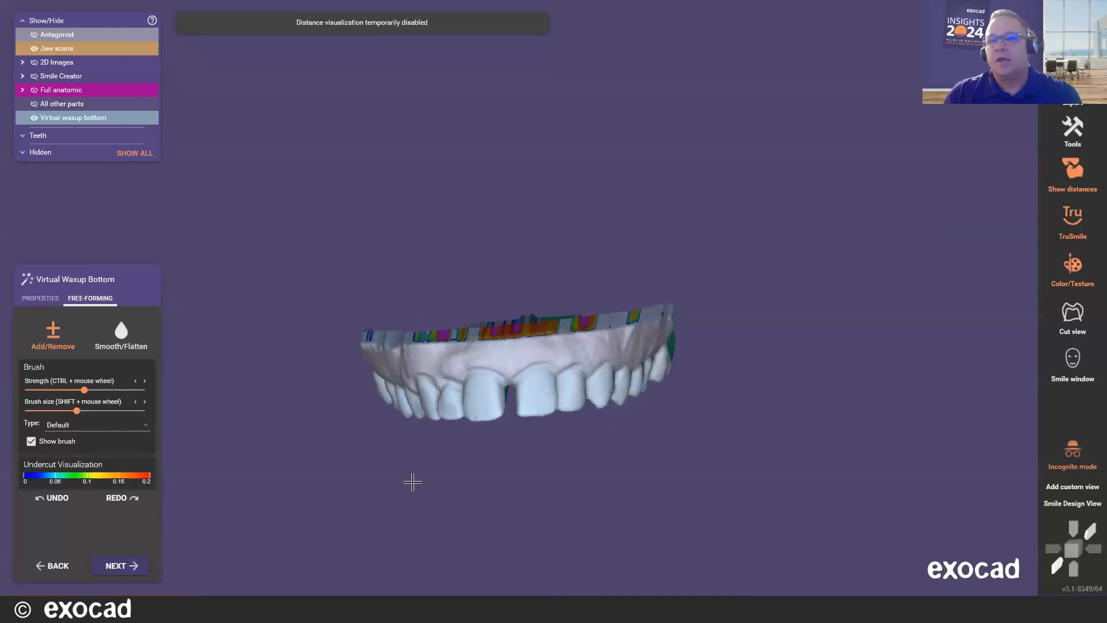
mouse_move(473, 455)
right_down()
mouse_move(509, 511)
mouse_move(479, 490)
mouse_move(479, 403)
mouse_move(466, 442)
right_up()
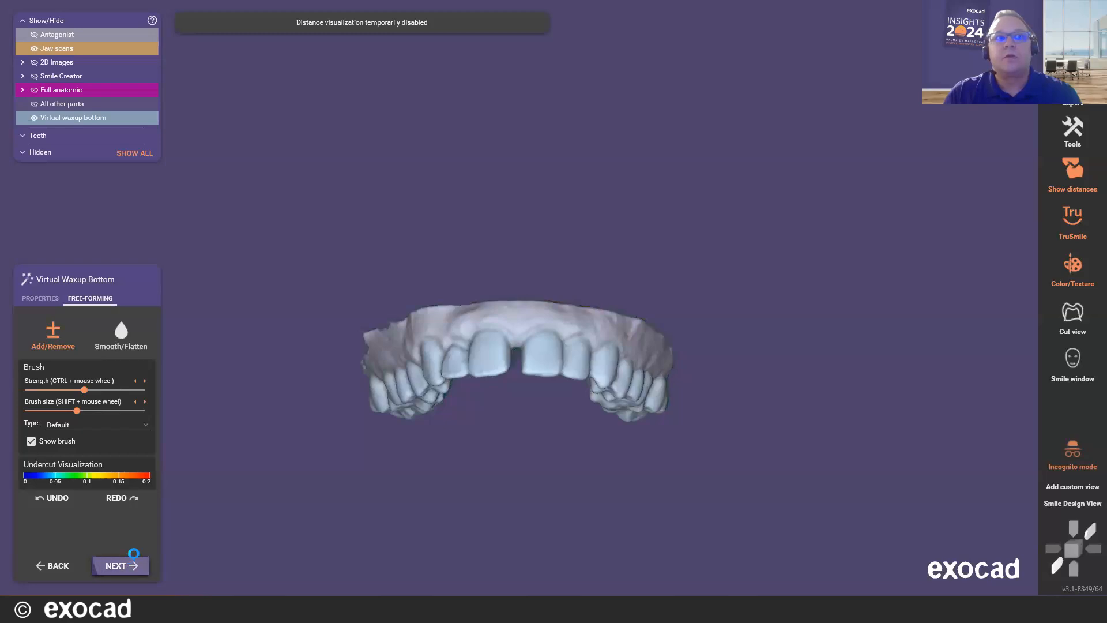
Accept the virtual waxup bottom, proceed to connector design and enable multi-view design for connector 9-10
click(130, 564)
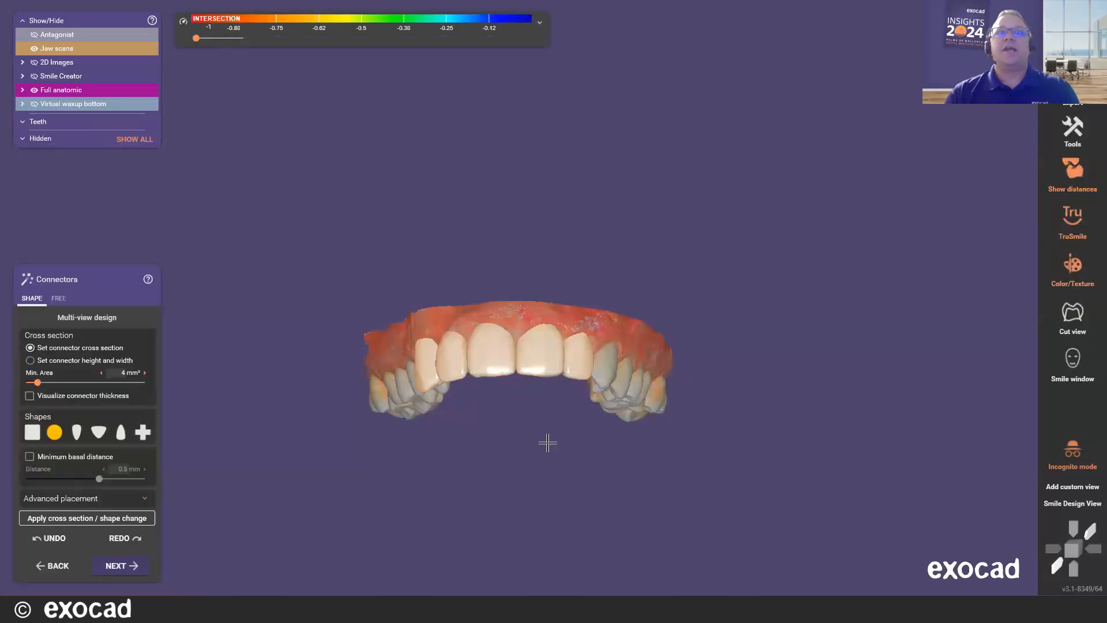
mouse_move(522, 451)
right_down()
mouse_move(444, 452)
mouse_move(578, 455)
mouse_move(518, 457)
right_up()
scroll(484, 430, up, 5)
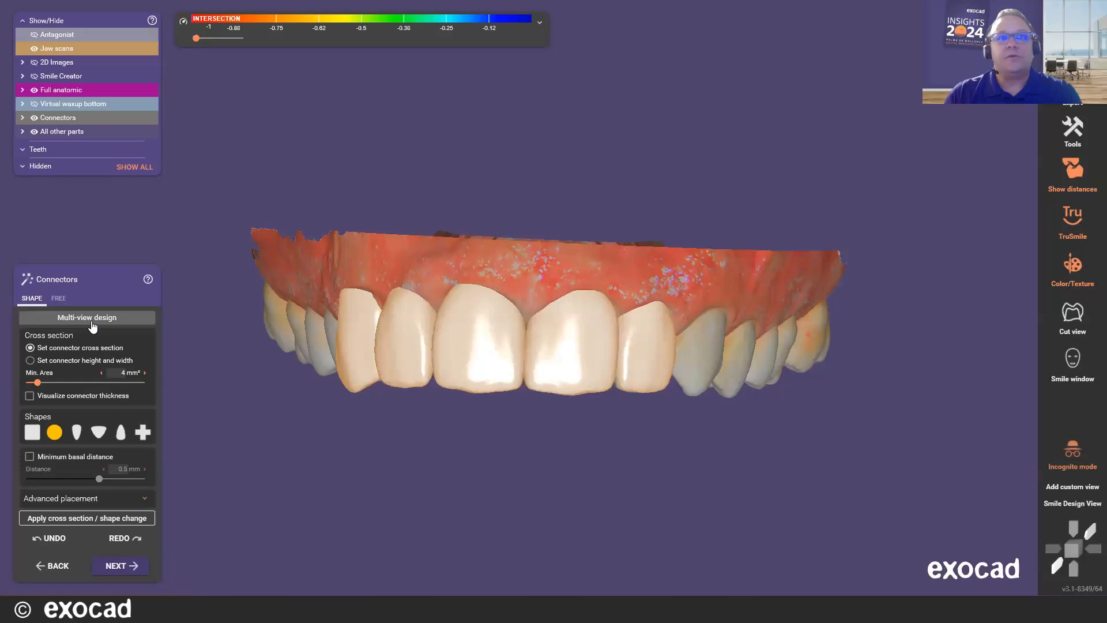
mouse_move(507, 358)
right_down()
mouse_move(367, 362)
mouse_move(583, 356)
mouse_move(462, 354)
mouse_move(509, 358)
right_up()
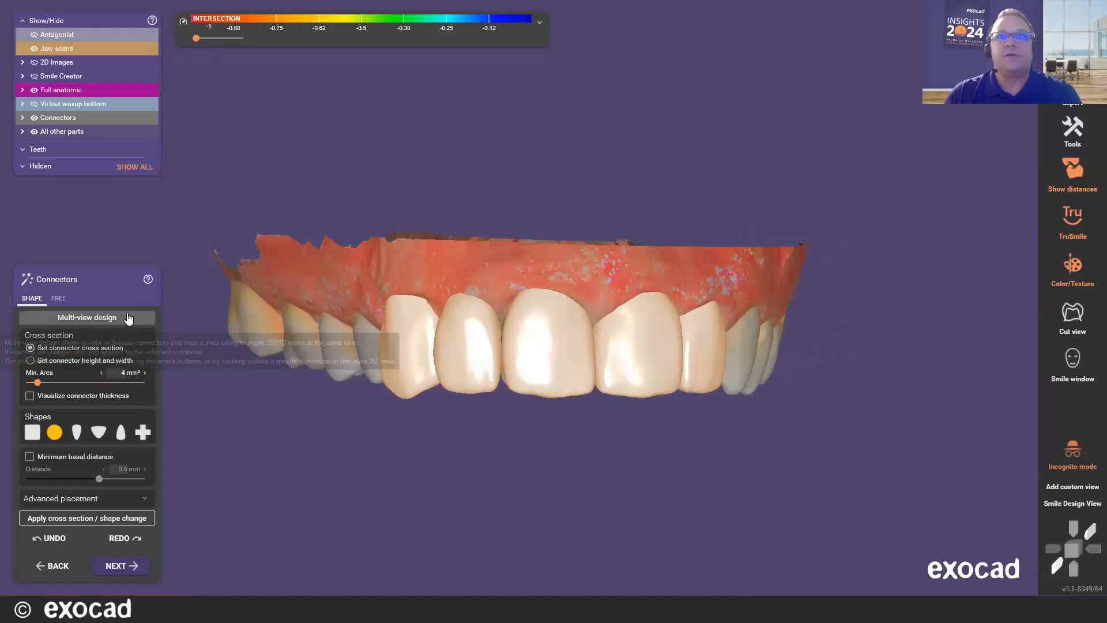
click(128, 318)
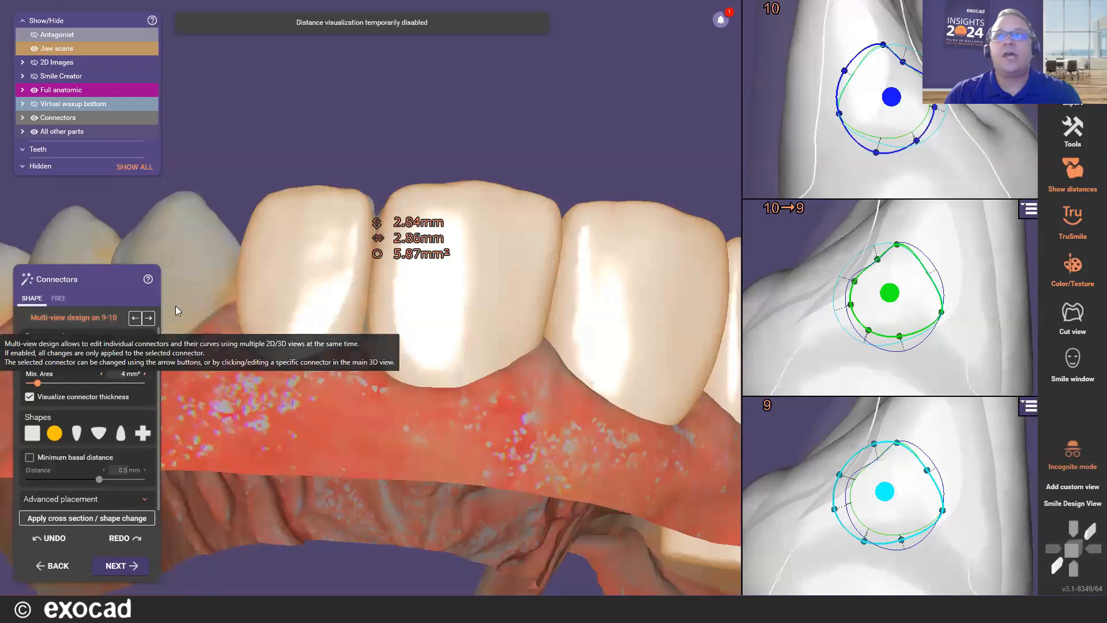
Reposition the tooth 10 ring and the middle 10→9 cross-section of connector 9-10, and view the connector copy options
drag(891, 97, 881, 100)
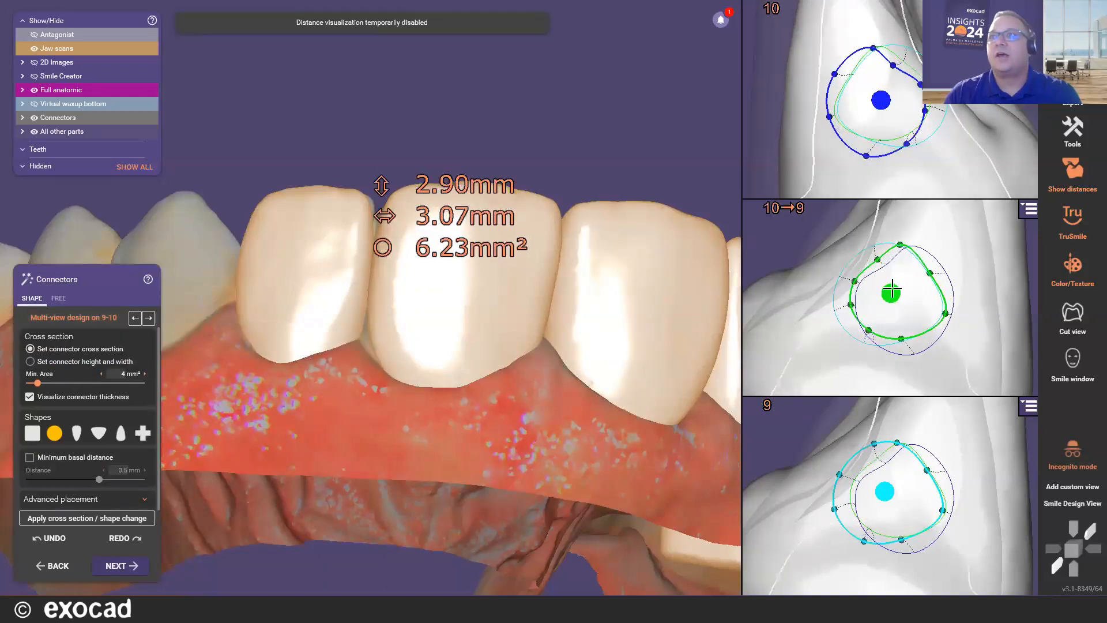
drag(891, 292, 897, 286)
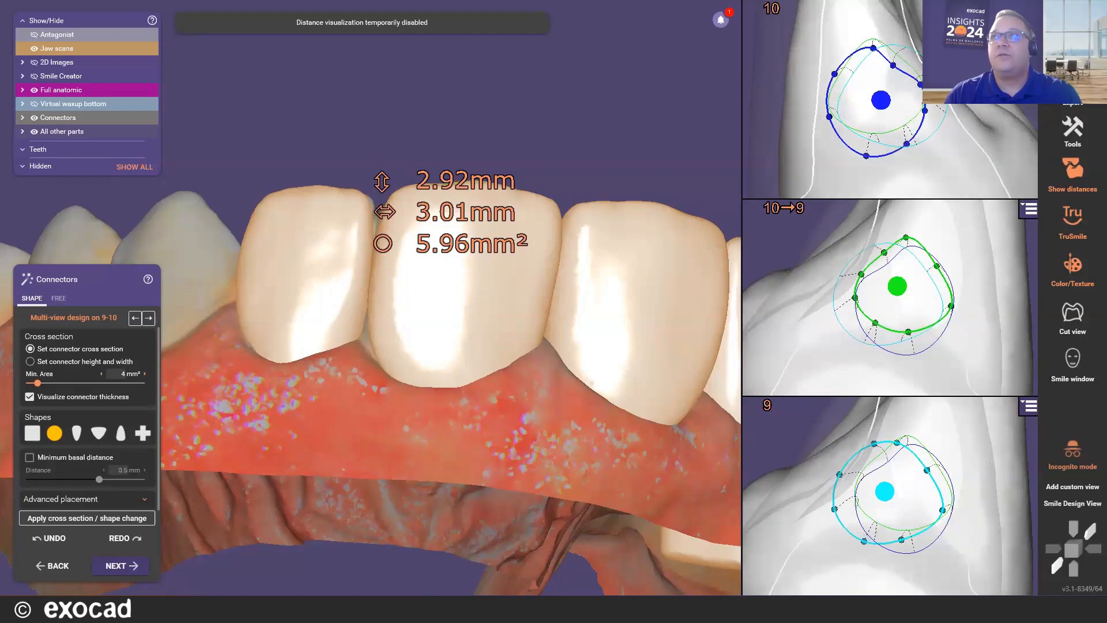
click(1029, 209)
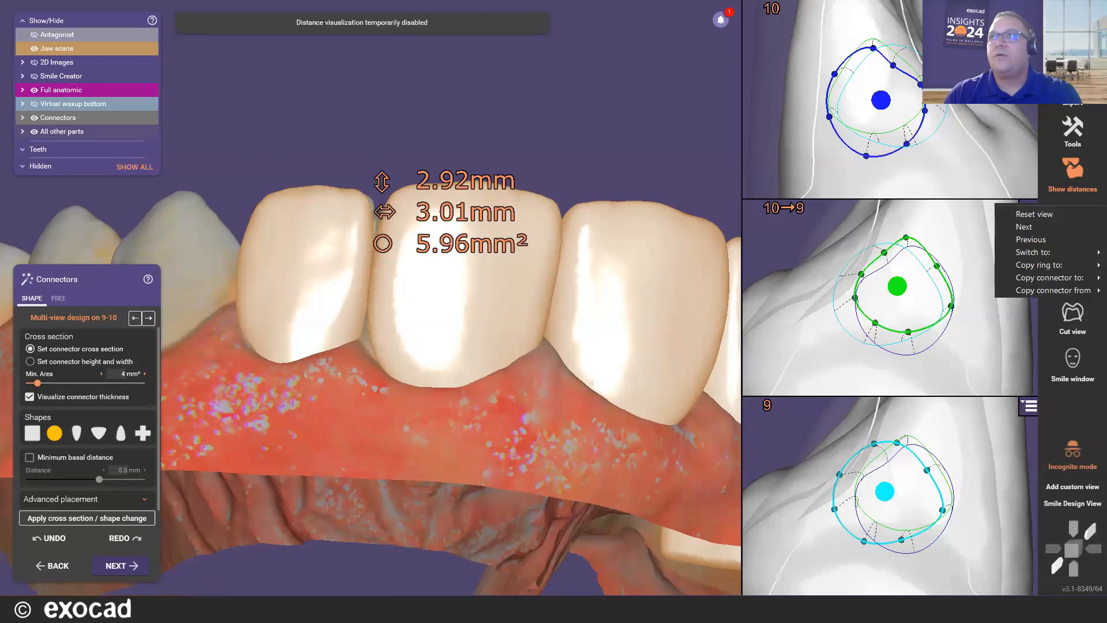
click(1030, 11)
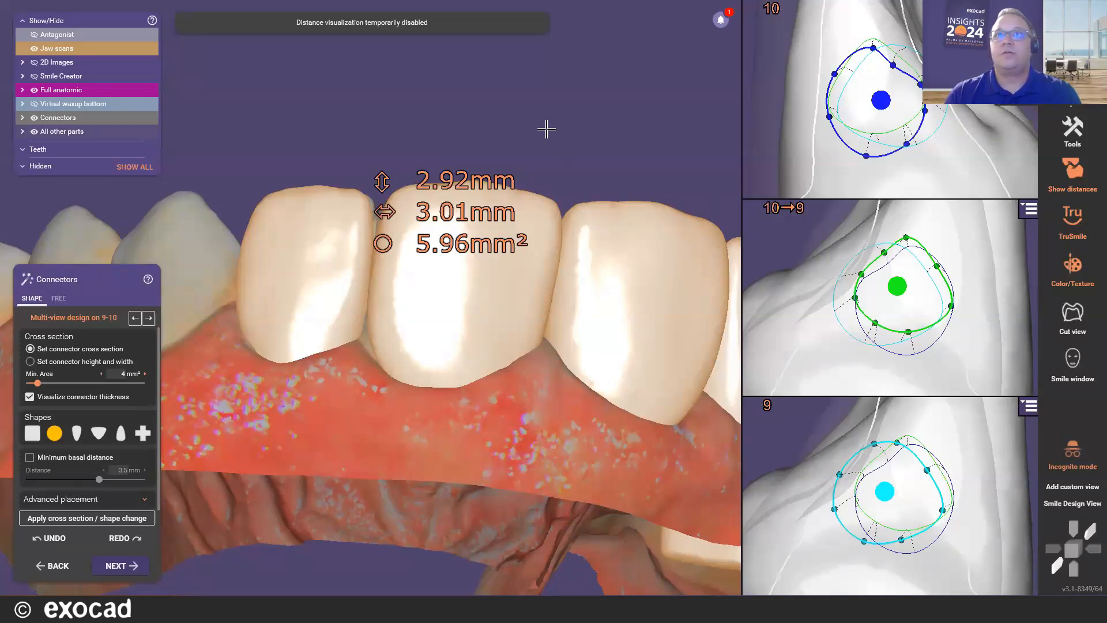
Accept the connectors, generate the virtual waxup and proceed to free-forming
scroll(546, 129, down, 2)
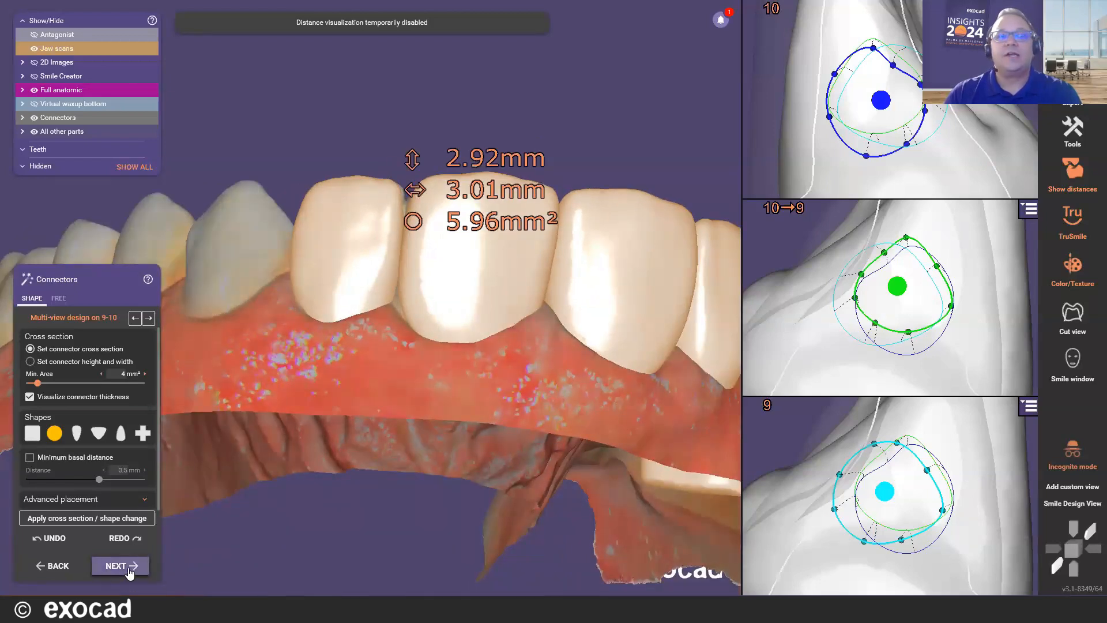
click(128, 566)
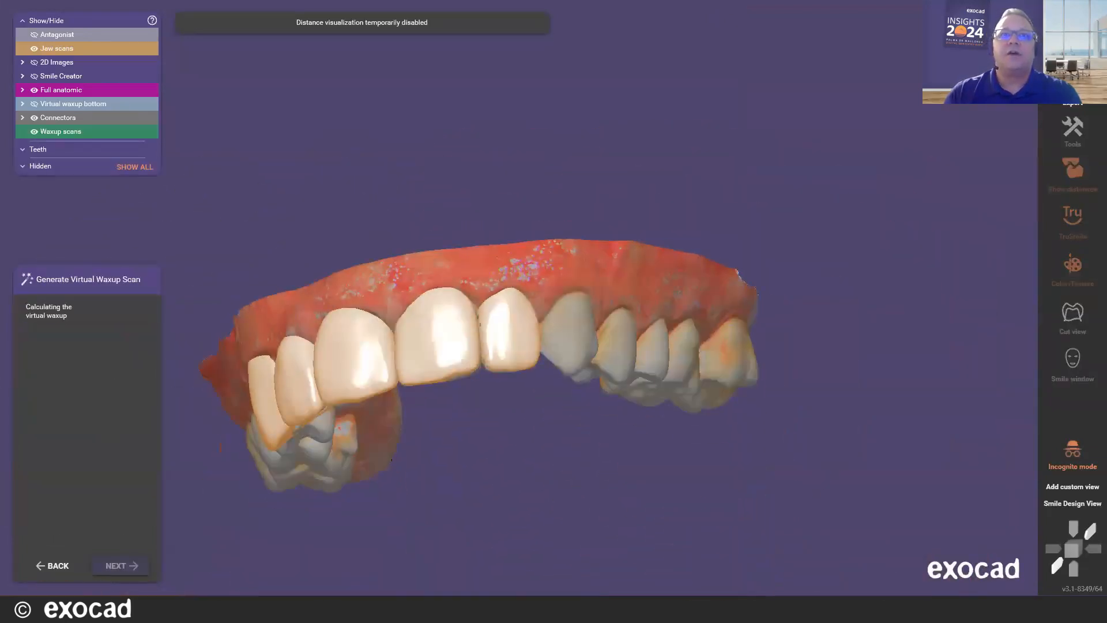
right_drag(568, 294, 622, 305)
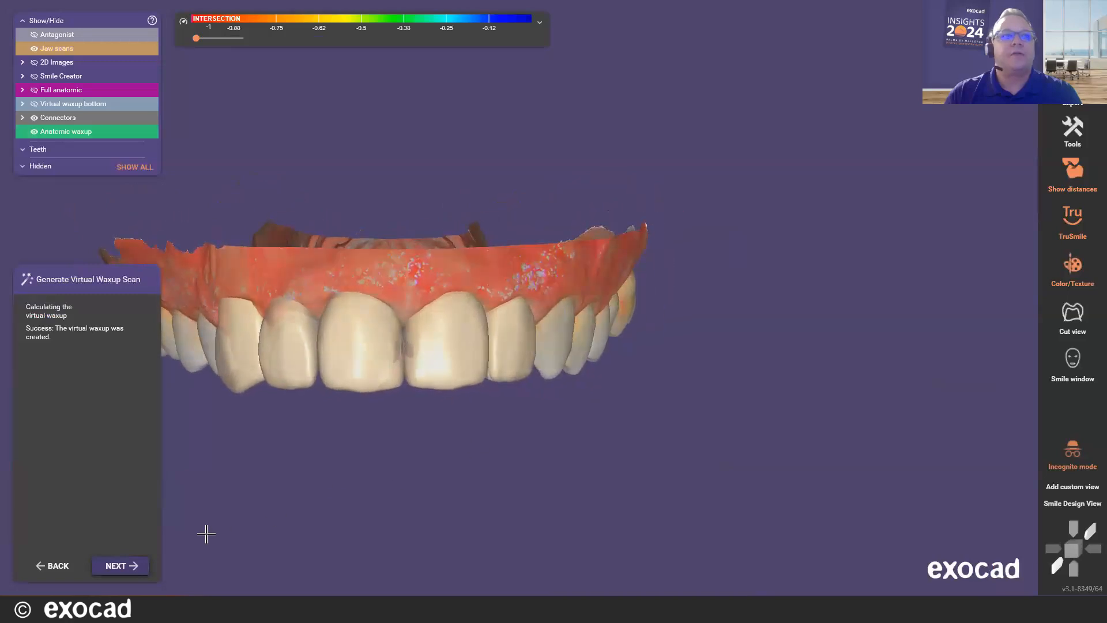
click(142, 566)
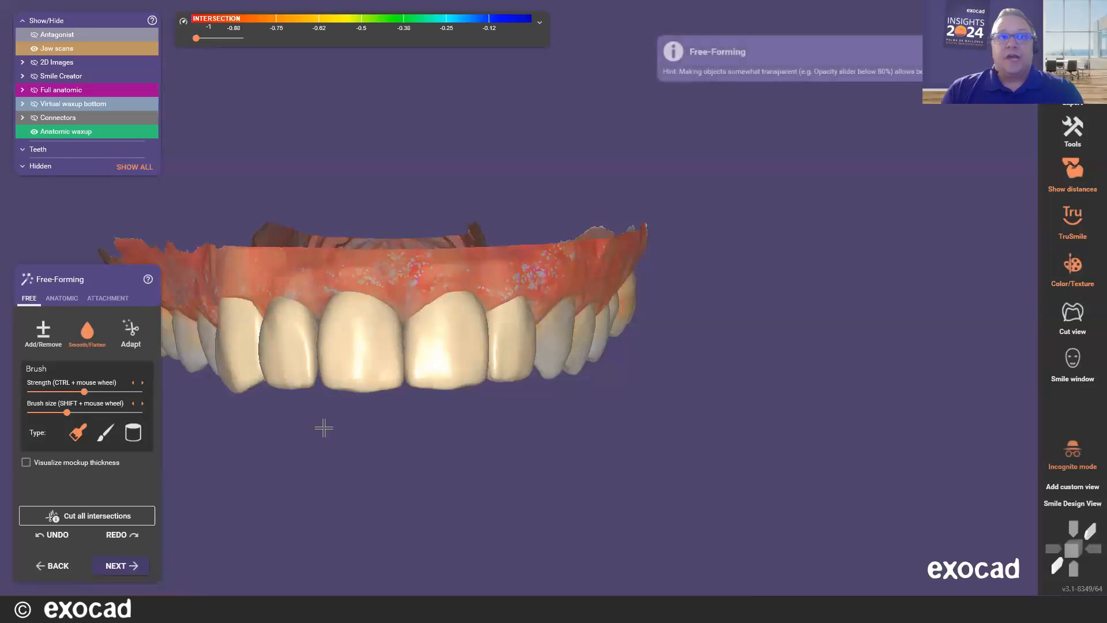
Smooth the lingual surfaces of the canine and central incisors with the largest brush size, raising the brush strength to maximum
right_drag(324, 427, 461, 412)
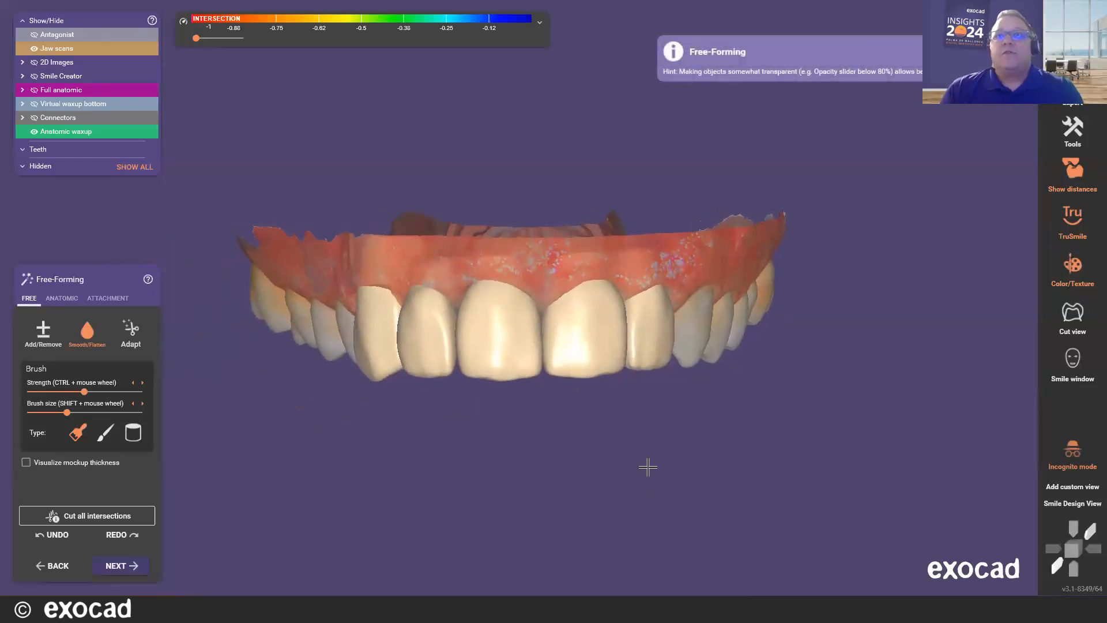
right_drag(484, 465, 503, 217)
scroll(493, 349, up, 4)
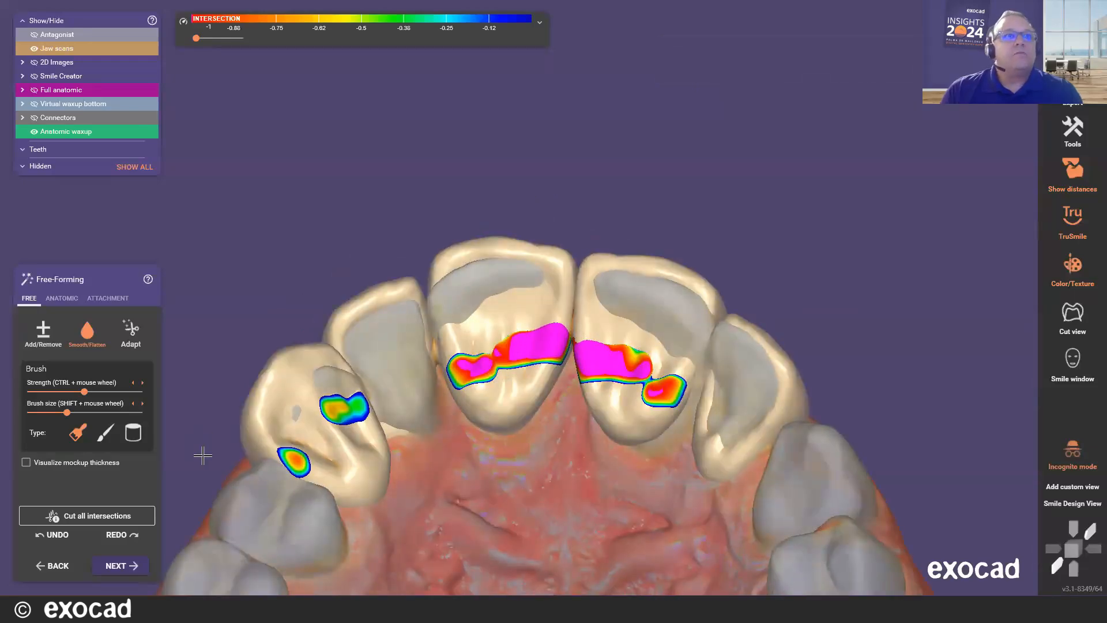
middle_drag(573, 406, 595, 326)
right_drag(596, 326, 603, 381)
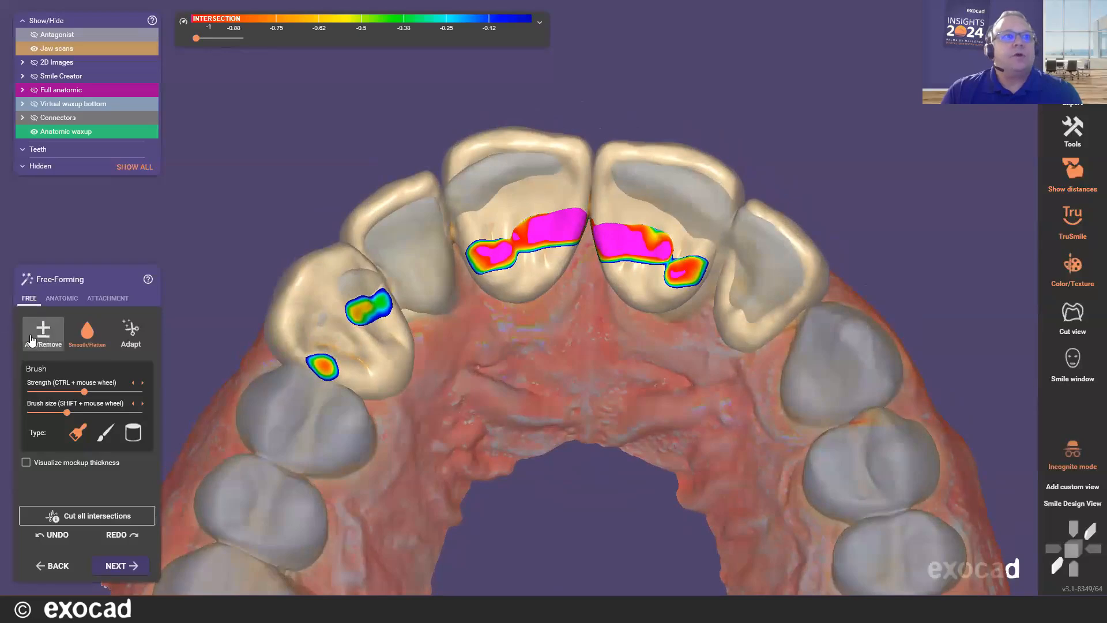
shift+scroll(388, 360, up, 5)
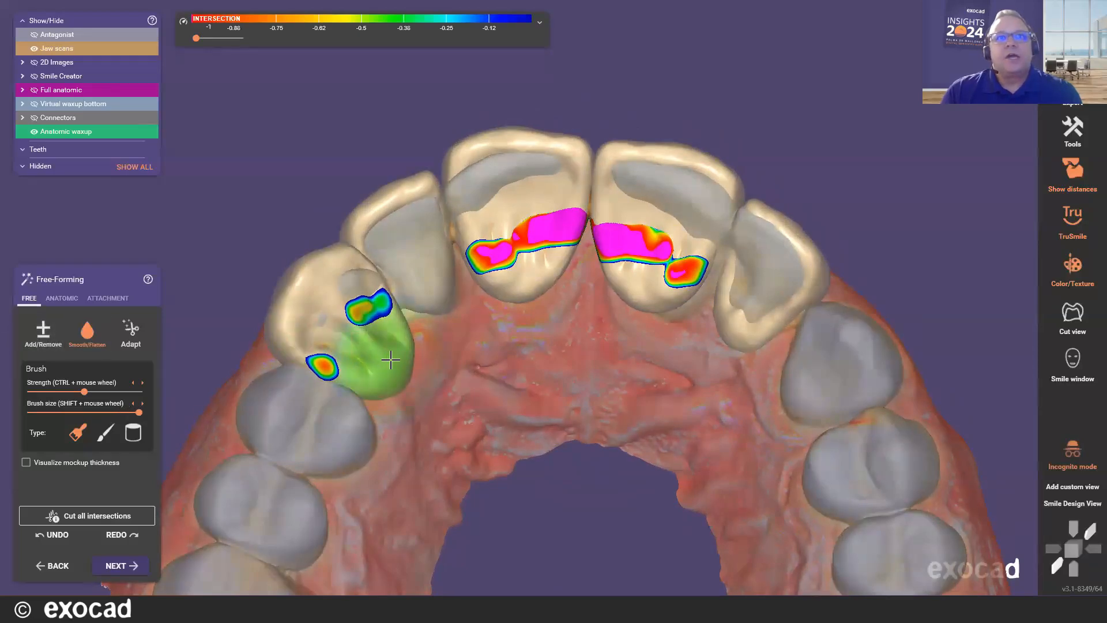
drag(390, 360, 368, 361)
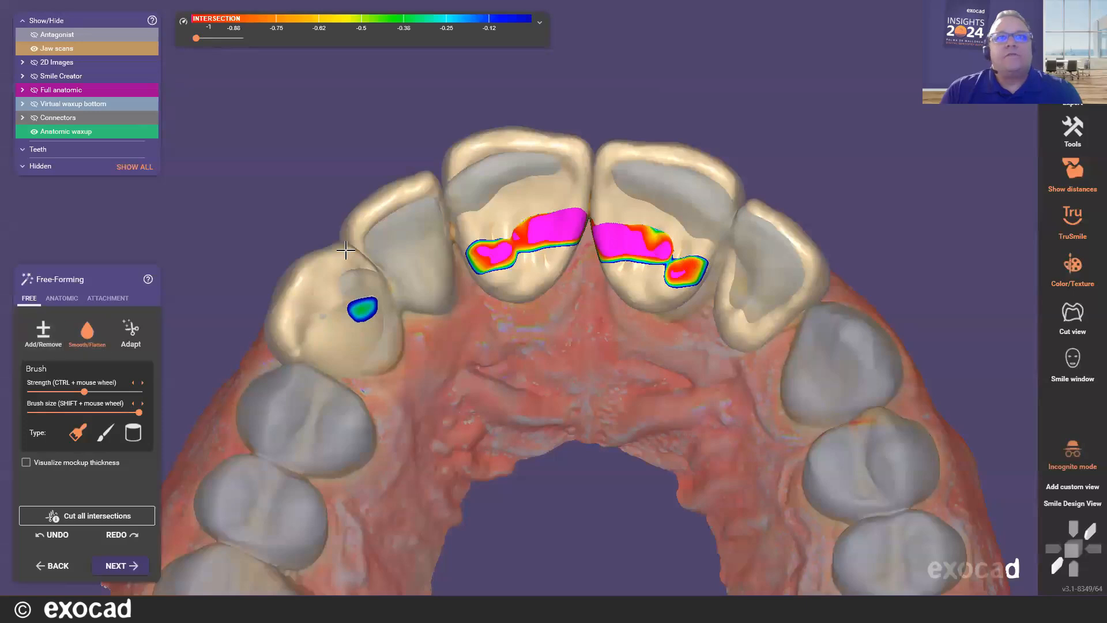
mouse_move(519, 269)
mouse_down()
mouse_move(511, 254)
mouse_move(526, 248)
mouse_move(648, 236)
mouse_move(666, 248)
mouse_move(676, 310)
mouse_move(698, 259)
mouse_move(644, 262)
mouse_up()
ctrl+scroll(521, 246, up, 5)
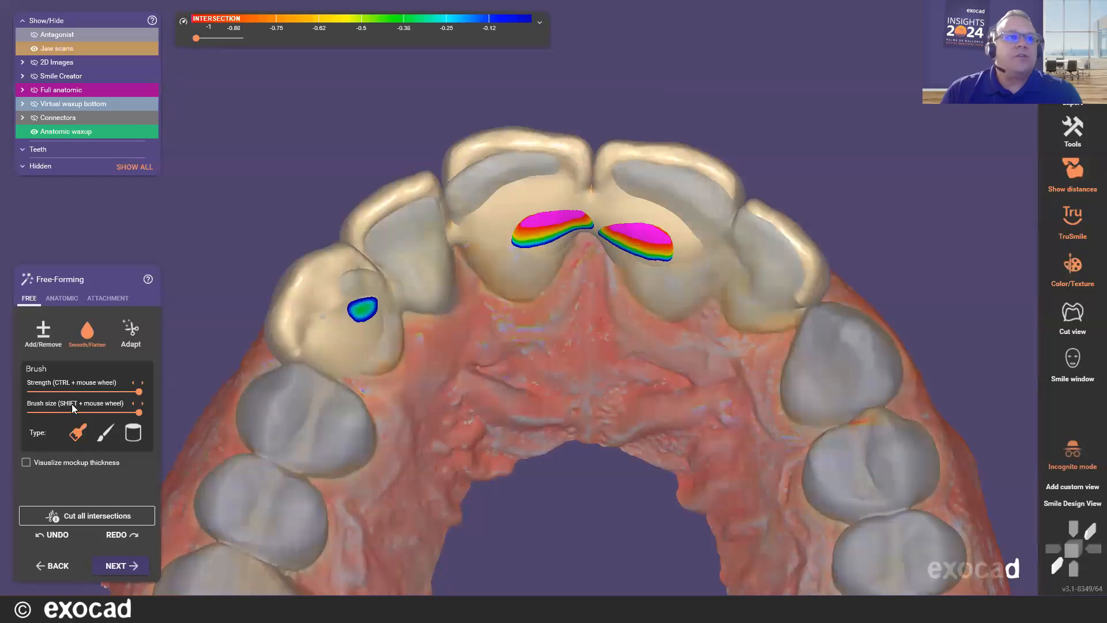
Remove excess material from the lingual intersection areas of tooth 6 and teeth 8 and 9 with a medium-large Add/Remove brush
click(52, 337)
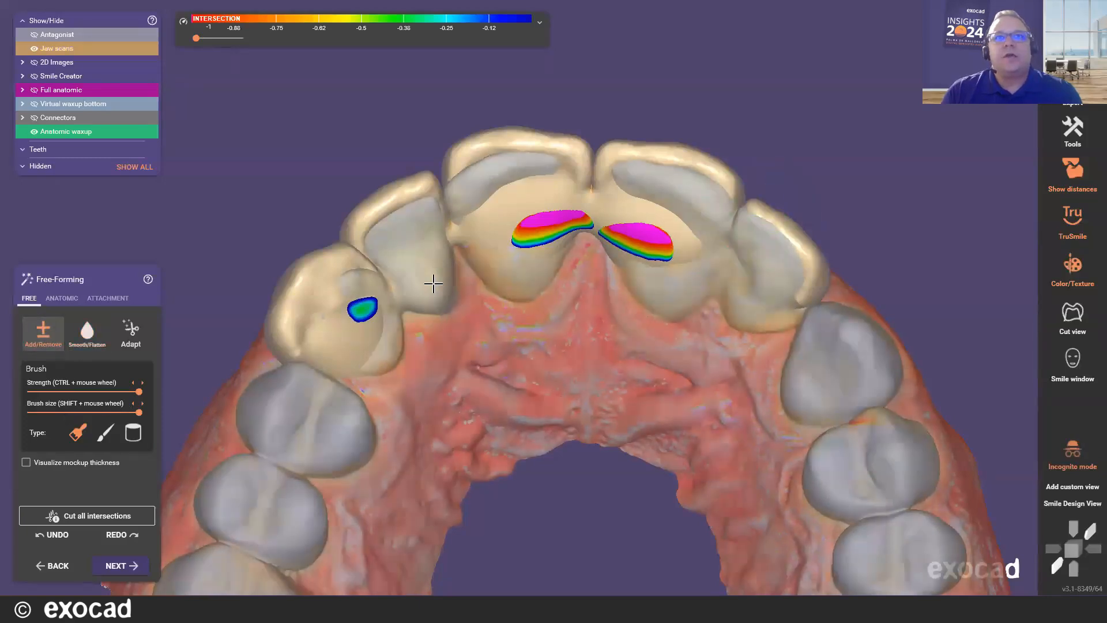
shift+scroll(365, 329, down, 3)
shift+scroll(364, 330, down, 2)
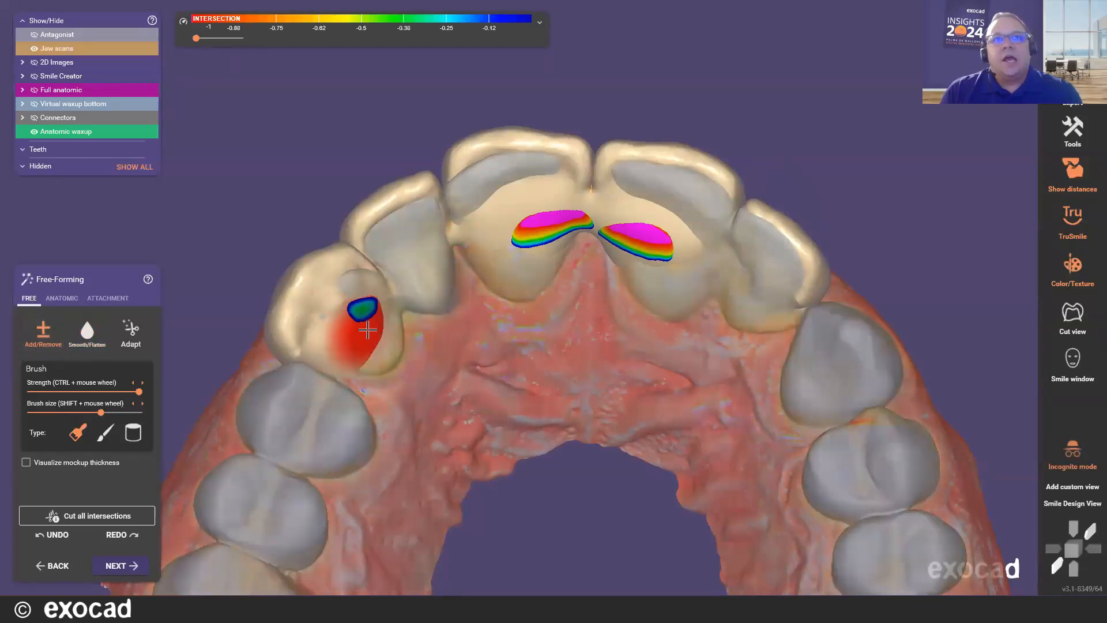
mouse_move(368, 326)
shift+mouse_down()
mouse_move(347, 355)
mouse_move(321, 350)
shift+mouse_up()
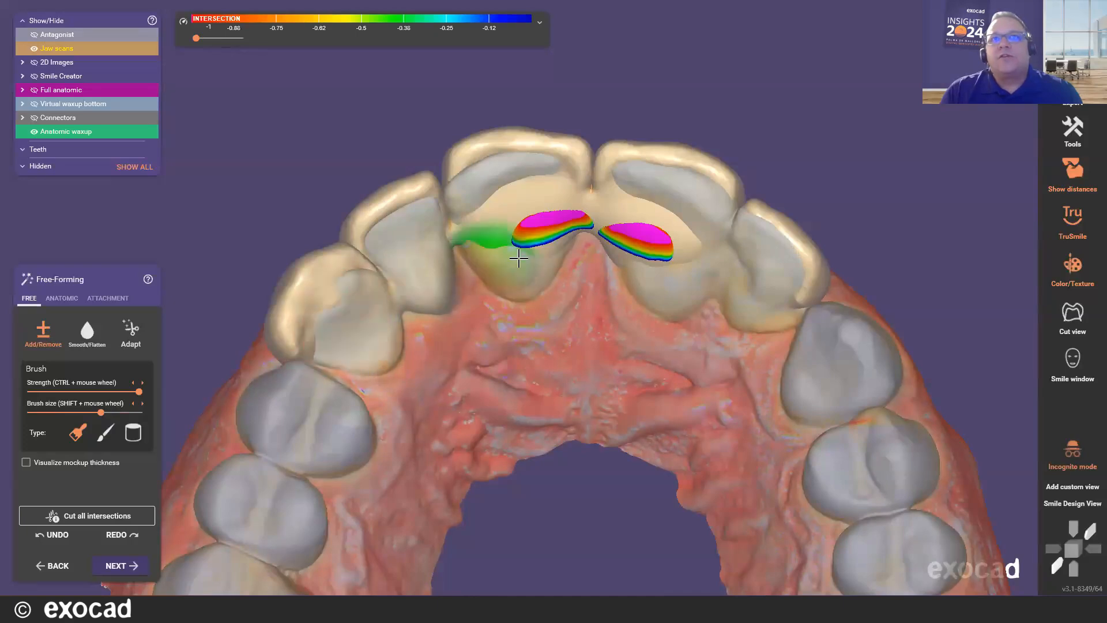
right_drag(516, 246, 512, 212)
mouse_move(511, 212)
shift+mouse_down()
mouse_move(505, 220)
mouse_move(536, 209)
mouse_move(570, 219)
mouse_move(630, 210)
mouse_move(628, 224)
mouse_move(593, 224)
mouse_move(694, 246)
mouse_move(655, 267)
mouse_move(635, 212)
shift+mouse_up()
right_drag(635, 213, 577, 192)
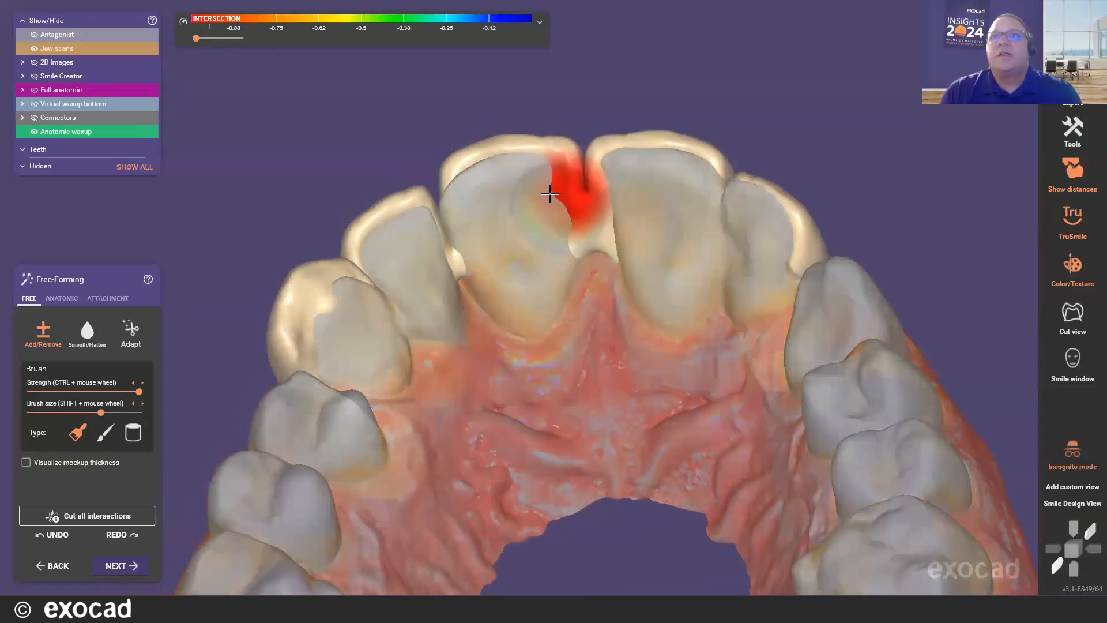
Remove the remaining lingual excess along both proximal edges of tooth 8 with a smaller brush
shift+scroll(565, 193, down, 3)
shift+scroll(556, 194, down, 3)
shift+drag(557, 198, 567, 242)
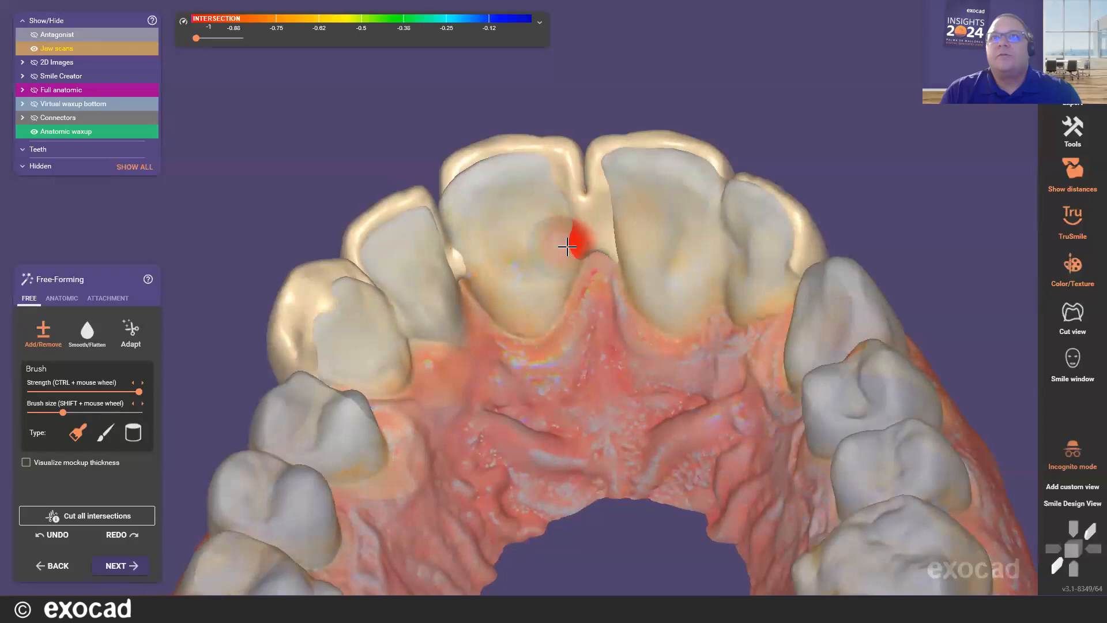
shift+drag(460, 258, 458, 254)
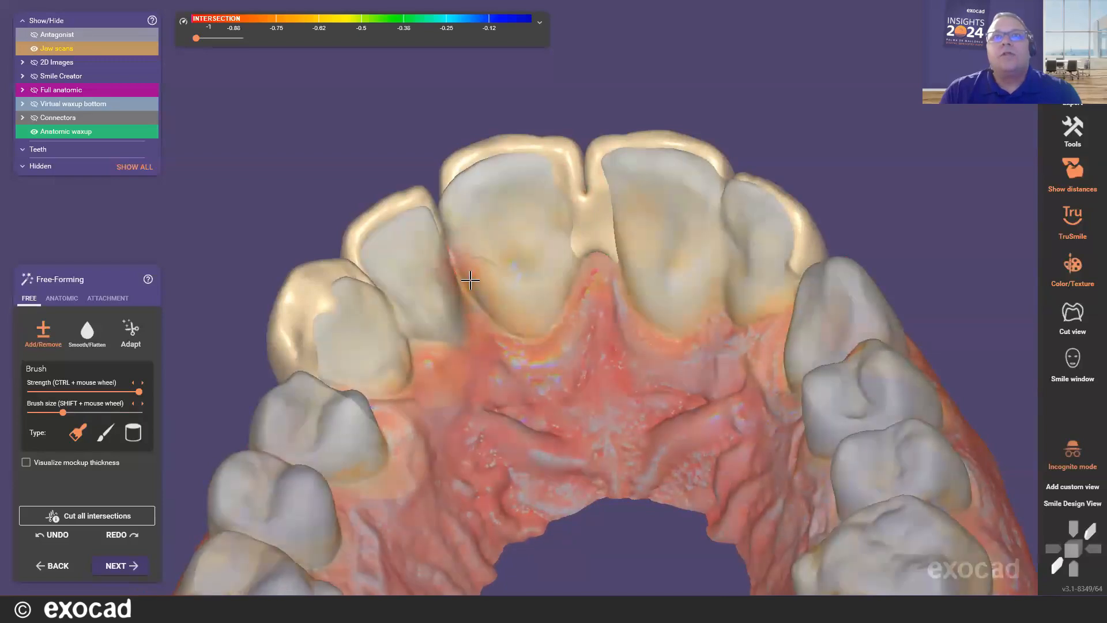
Turn on the mockup thickness visualization with a 0.4 mm limit and view the facial surfaces of the waxup
scroll(470, 288, down, 4)
right_drag(545, 369, 559, 411)
scroll(550, 340, down, 2)
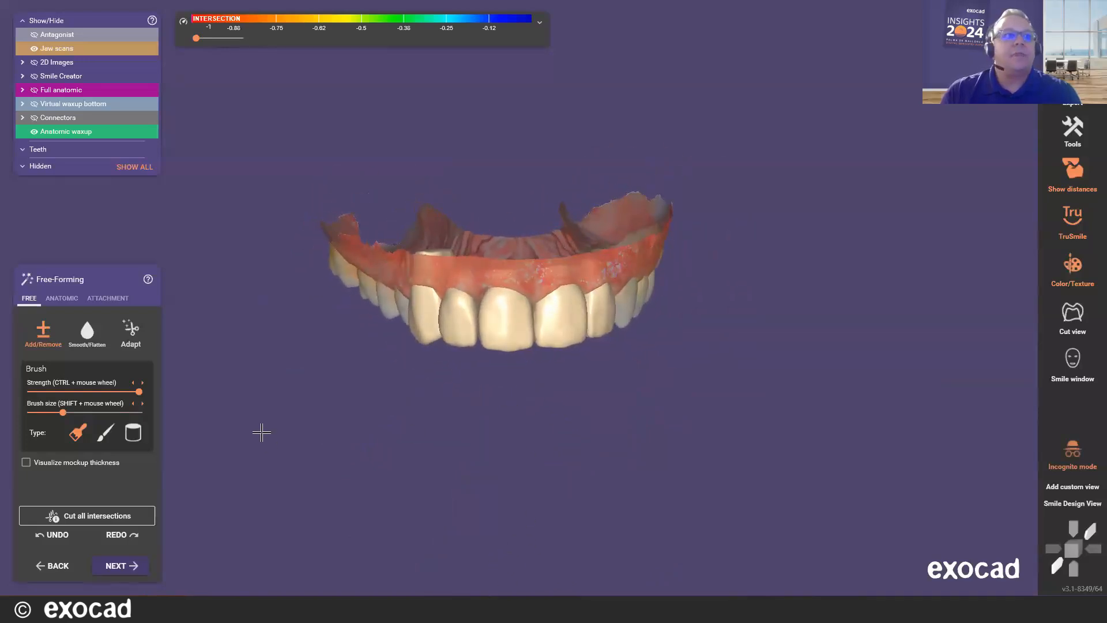
click(26, 462)
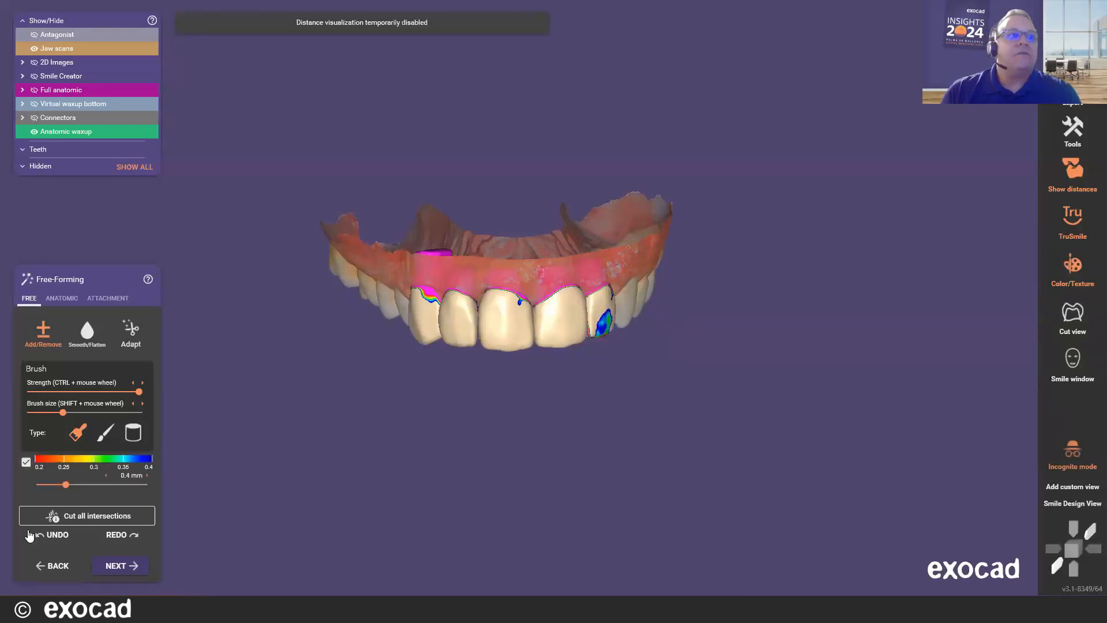
click(26, 462)
click(26, 462)
mouse_move(605, 420)
right_down()
mouse_move(553, 392)
mouse_move(603, 415)
right_up()
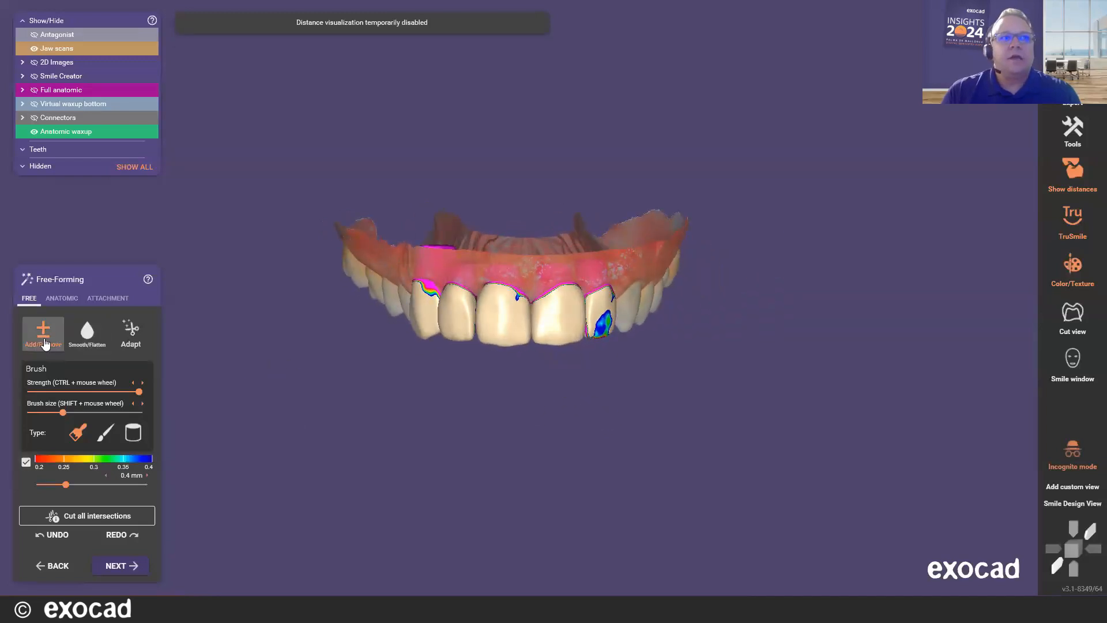
Add material to the thin facial areas of tooth 10 using the Add/Remove brush at maximum size
scroll(518, 325, up, 3)
shift+scroll(536, 314, up, 8)
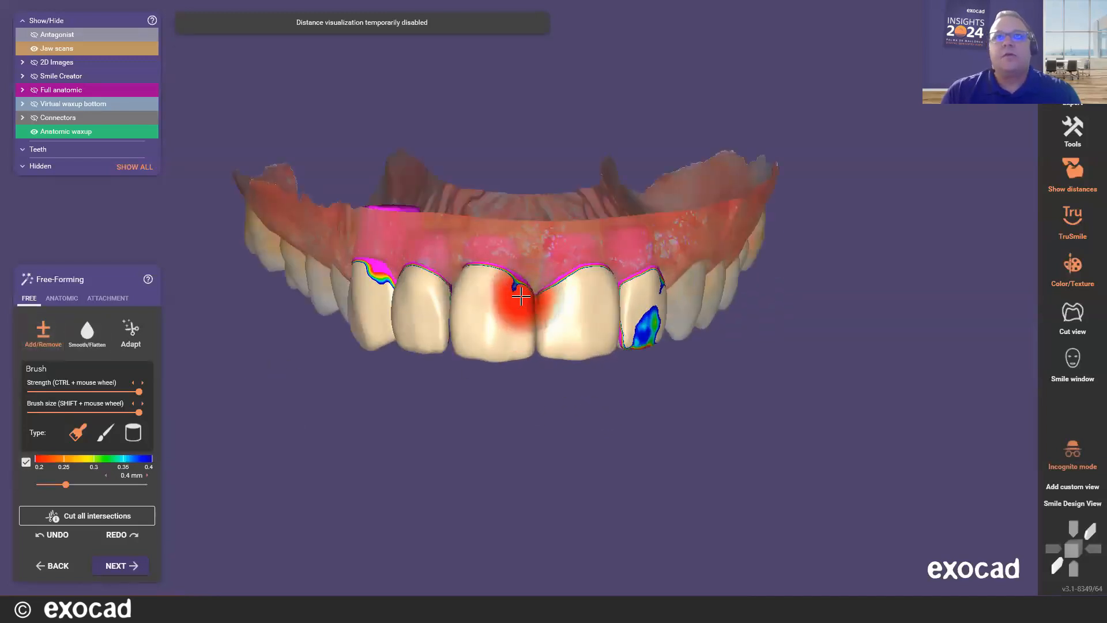
scroll(510, 286, up, 3)
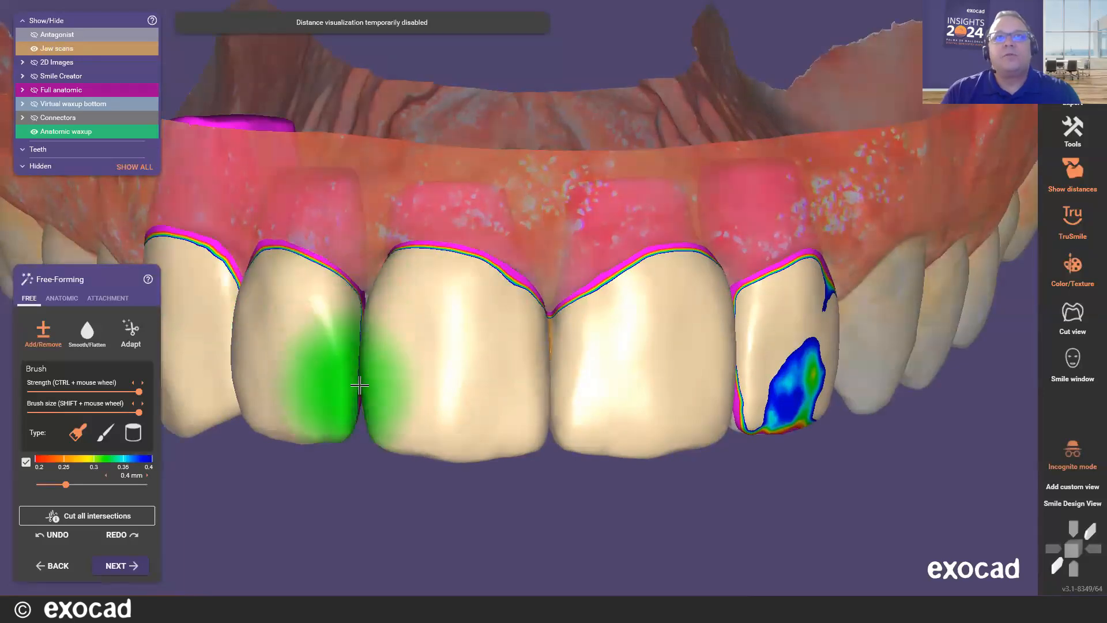
right_drag(778, 360, 723, 370)
mouse_move(722, 370)
mouse_down()
mouse_move(798, 395)
mouse_move(787, 299)
mouse_move(820, 282)
mouse_up()
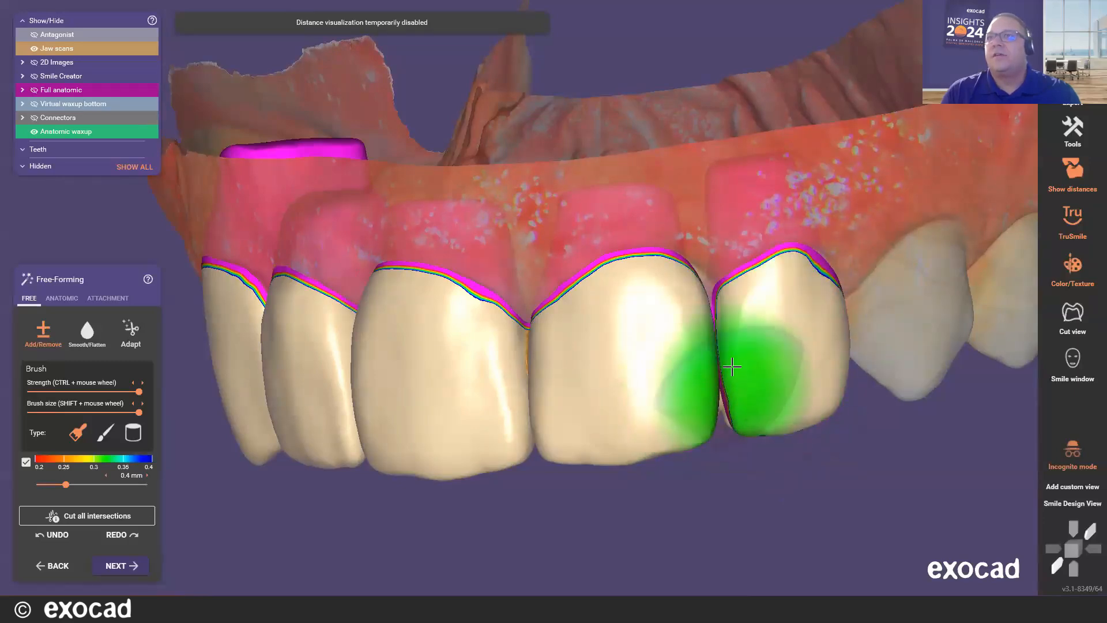
Check the thickness colours around teeth 9 and 10, and cut all intersections of the waxup with the jaw scan
scroll(653, 330, down, 5)
right_drag(578, 373, 581, 469)
scroll(594, 466, down, 3)
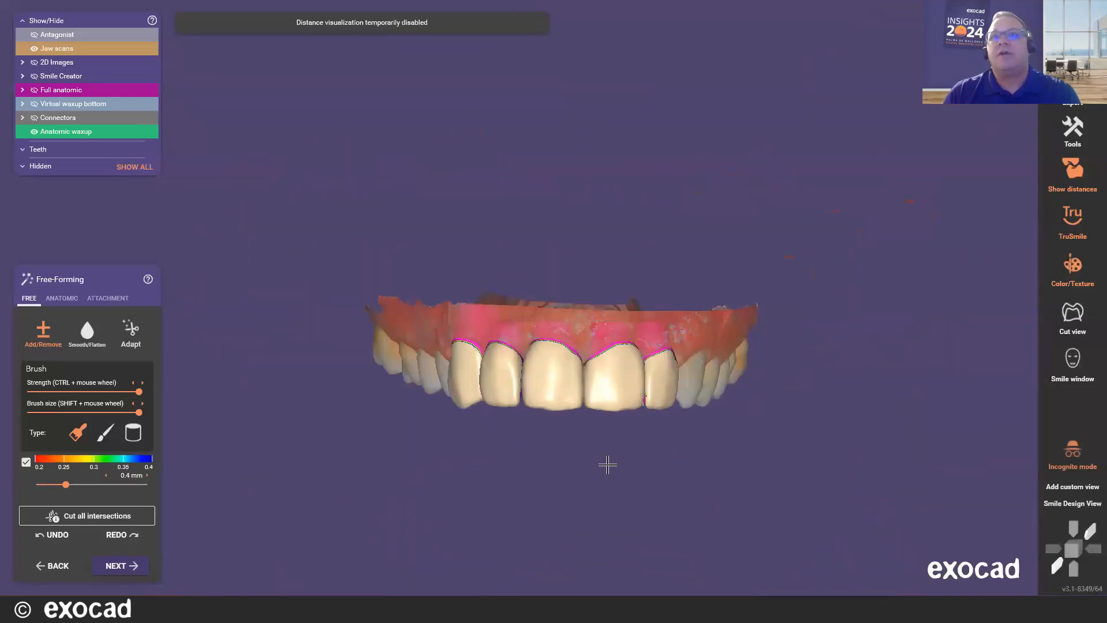
scroll(652, 423, up, 5)
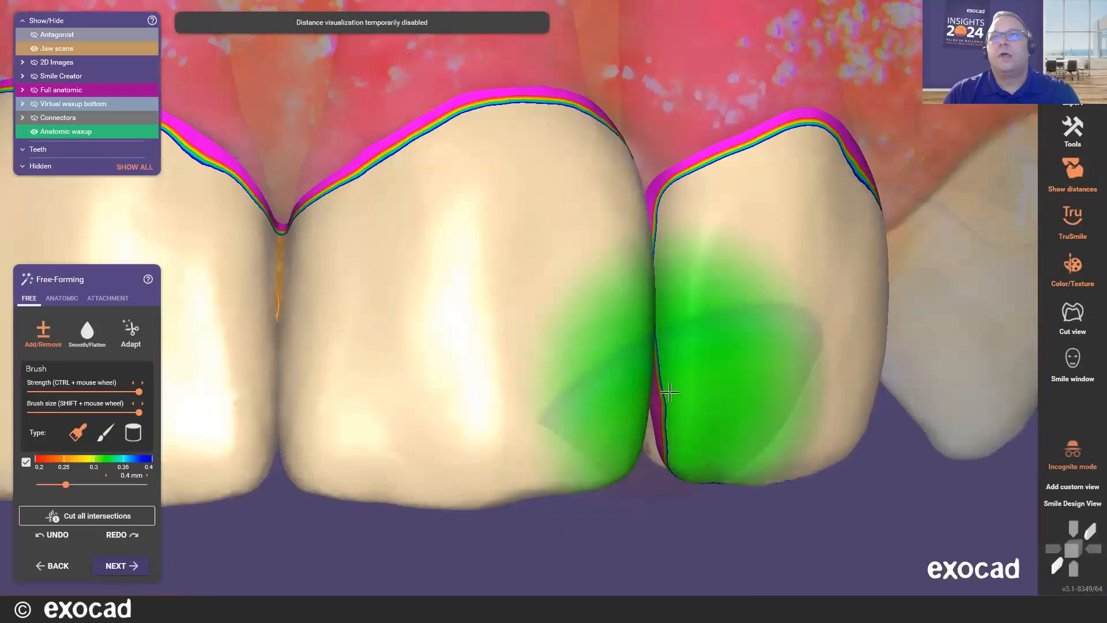
scroll(659, 396, down, 8)
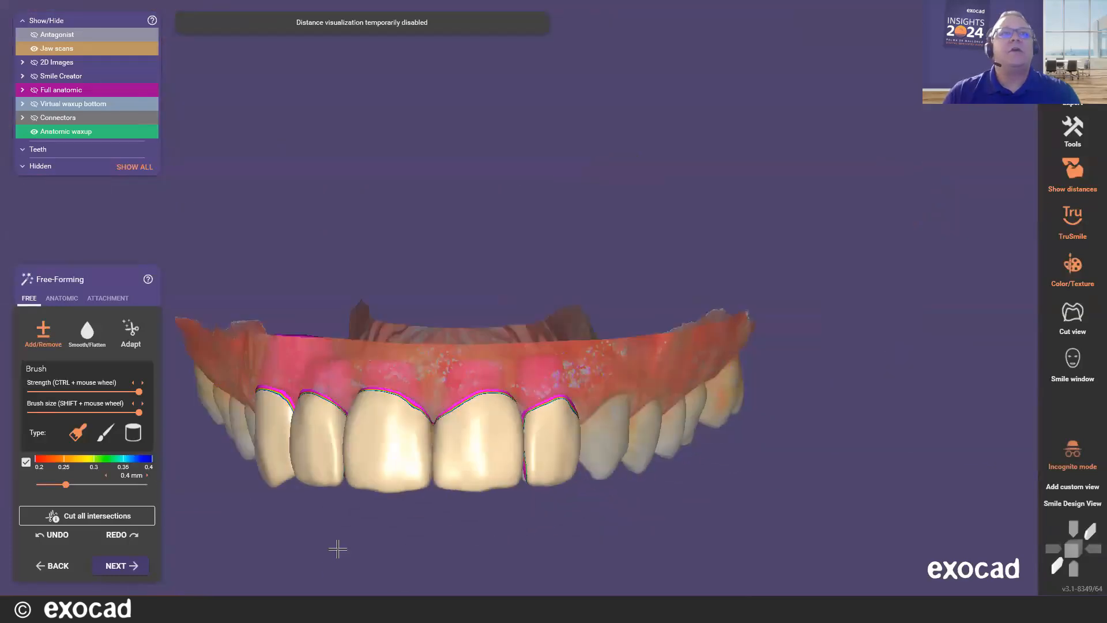
mouse_move(379, 279)
right_down()
mouse_move(442, 267)
mouse_move(378, 293)
right_up()
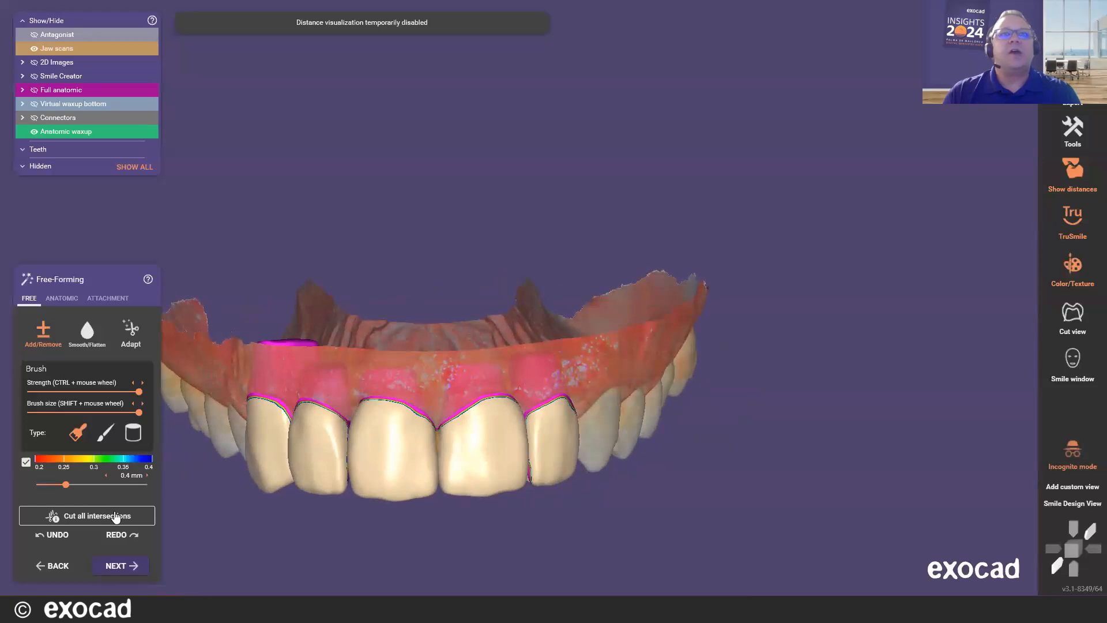
click(115, 516)
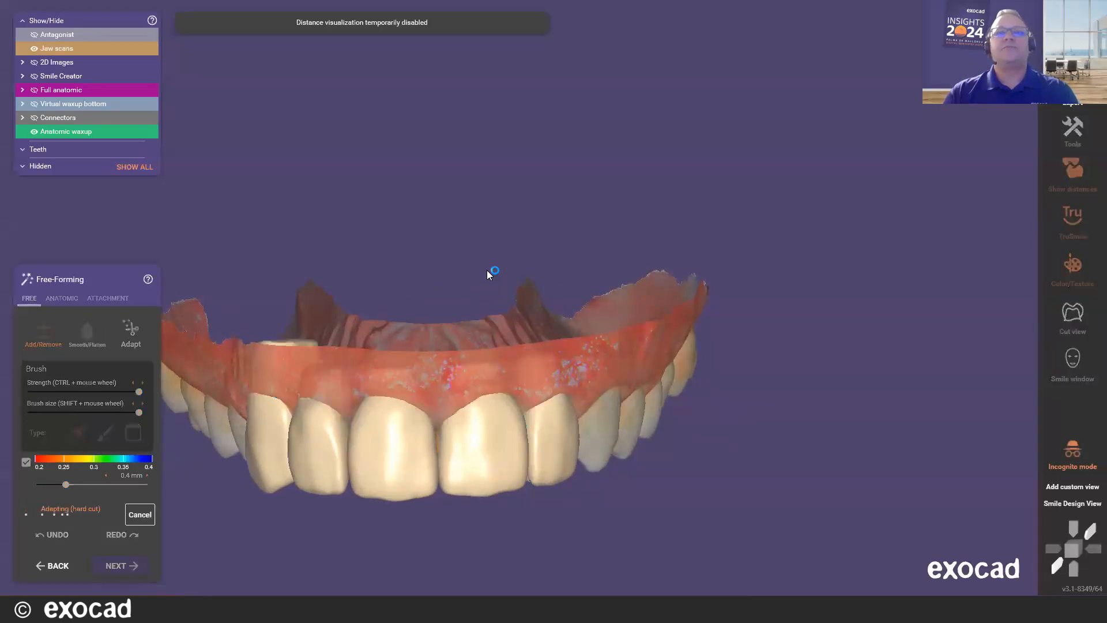
Hide the jaw scan and examine the cut anatomic waxup on its own from the lingual and facial sides
right_drag(487, 270, 583, 378)
scroll(604, 201, down, 3)
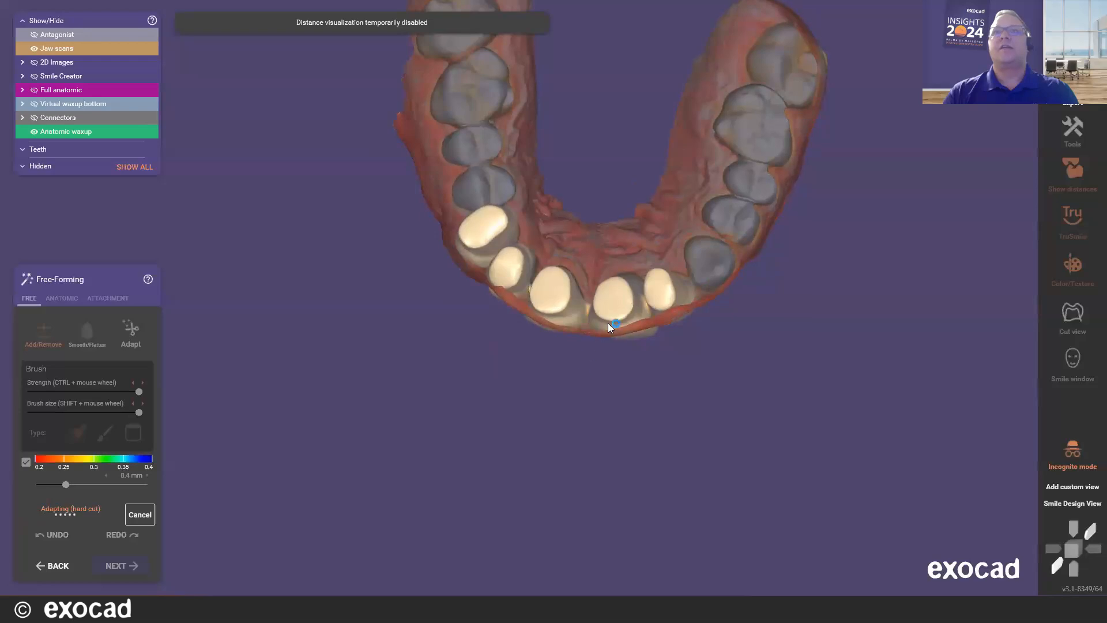
right_drag(573, 319, 591, 194)
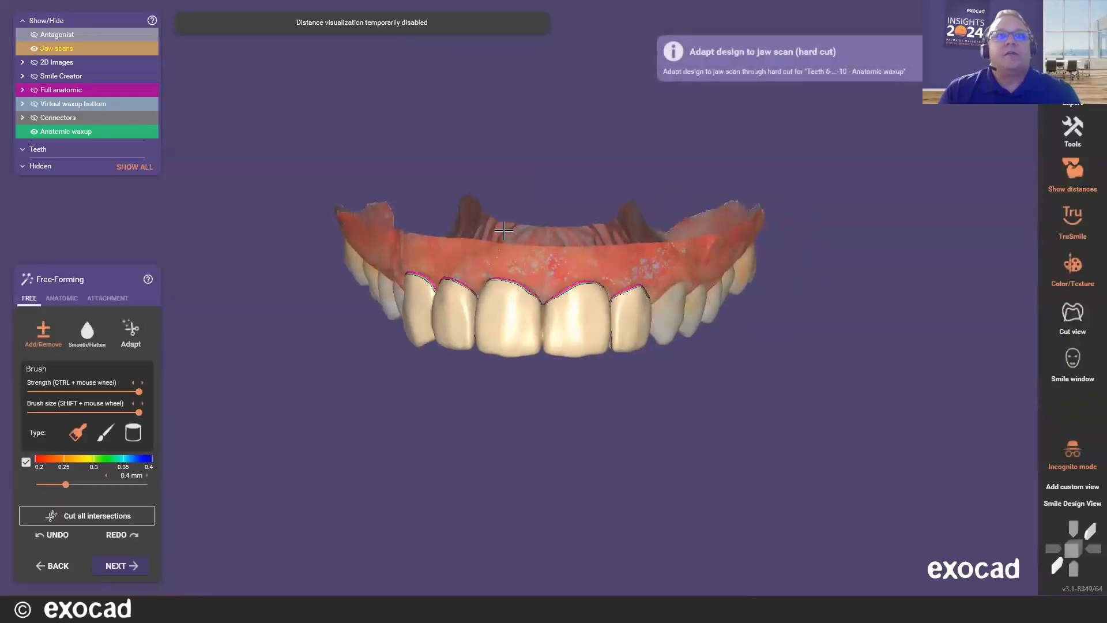
ctrl+middle_click(525, 261)
right_drag(574, 159, 526, 70)
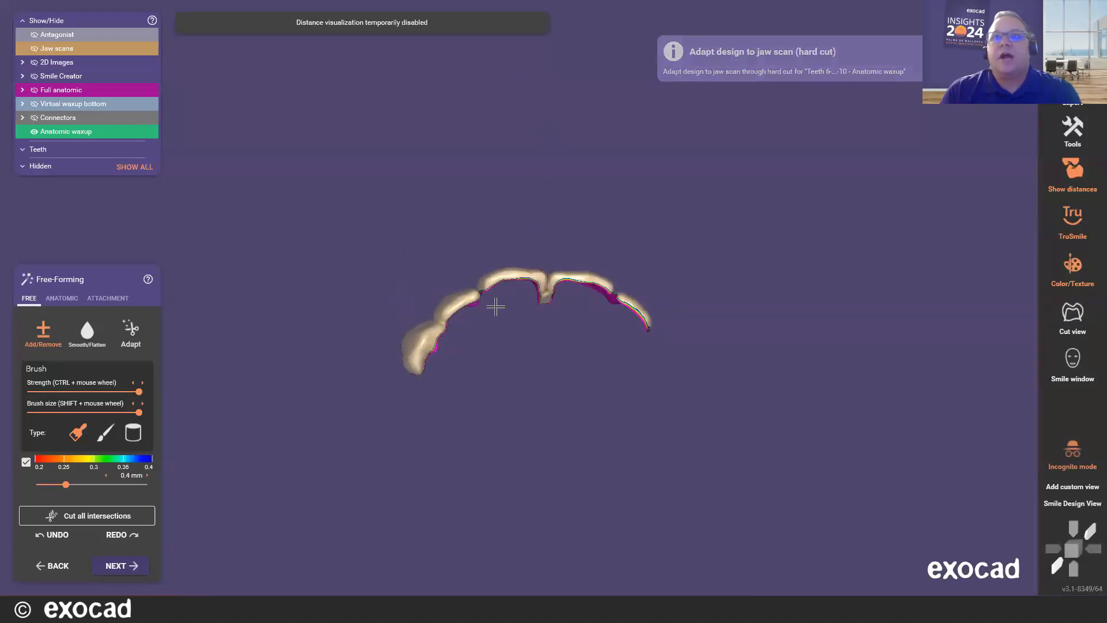
right_drag(496, 306, 466, 543)
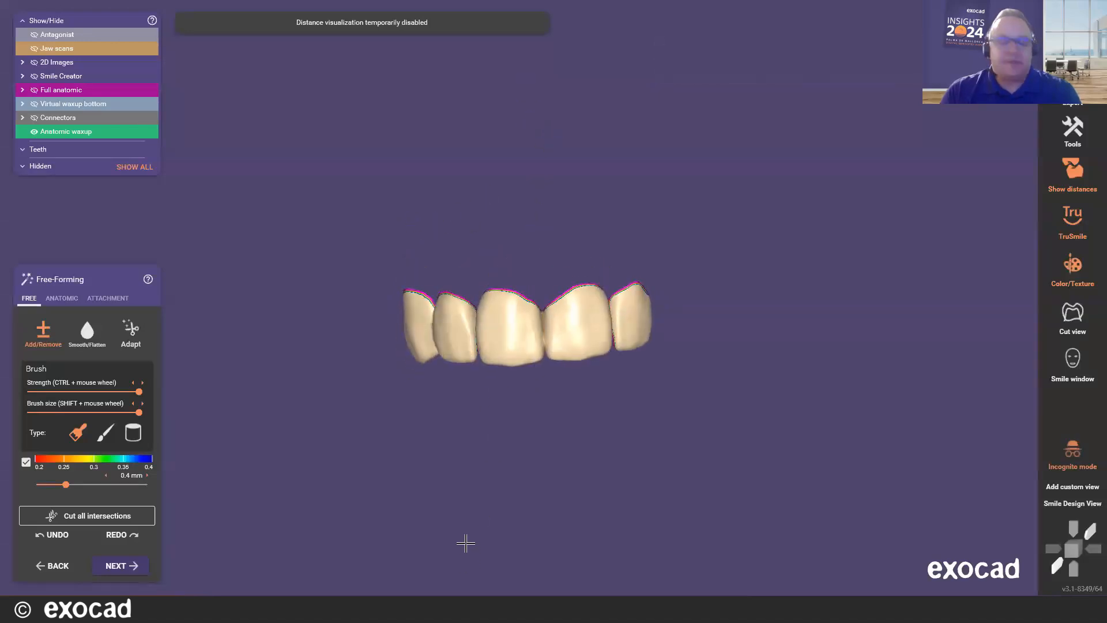
Show the jaw scan again and finish free-forming, so the restorations are merged and saved
key(j)
scroll(543, 302, down, 3)
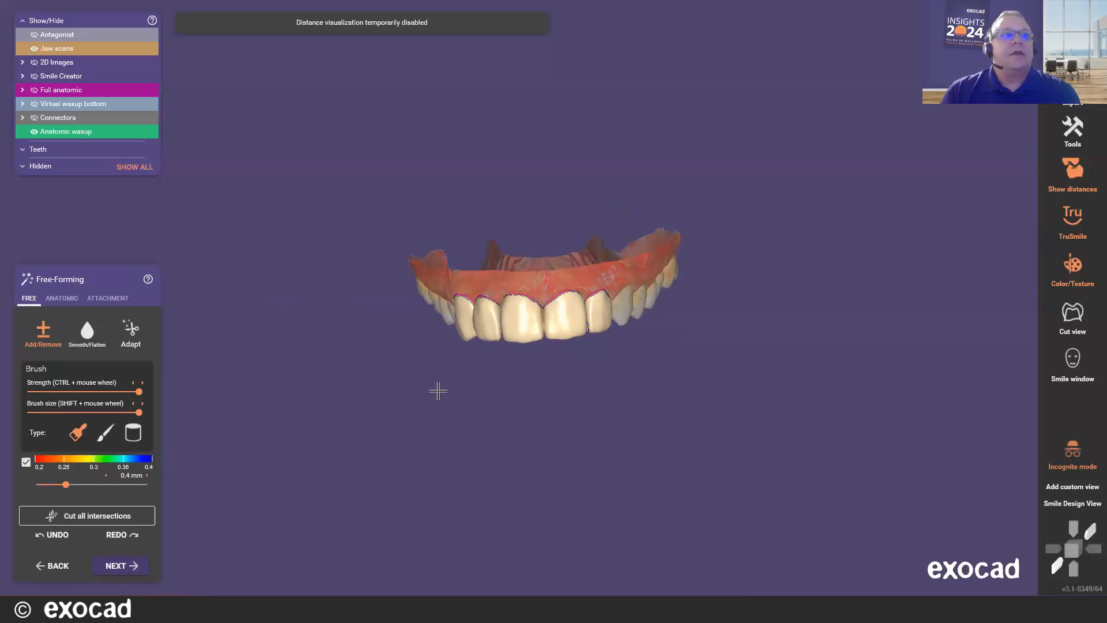
right_drag(438, 390, 428, 412)
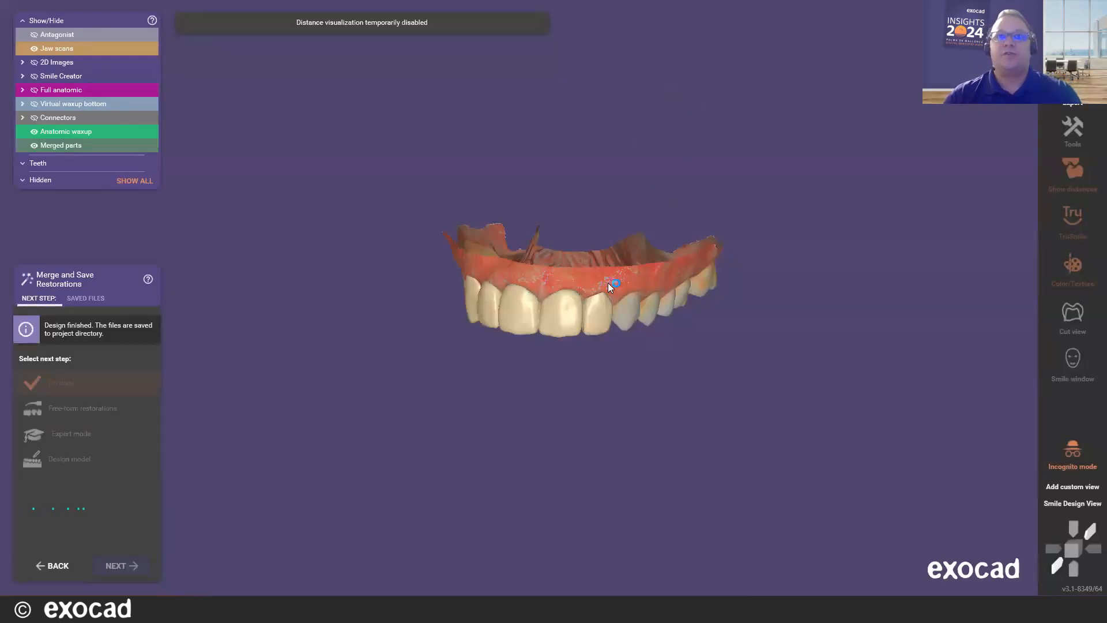
right_drag(465, 376, 510, 387)
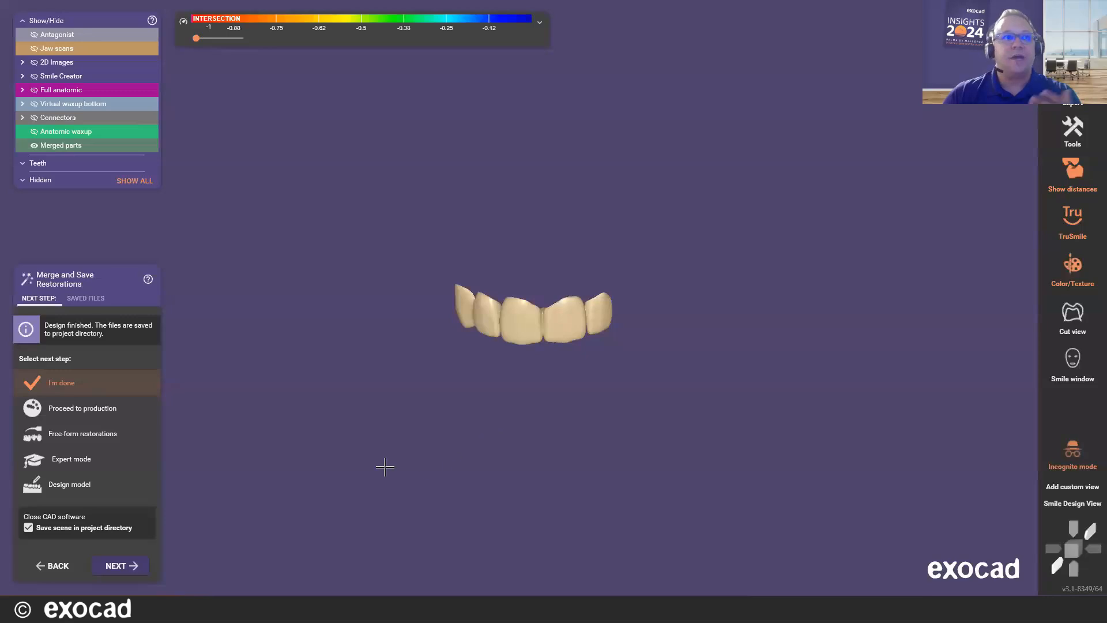
Continue to model design and set the model type to Digital waxup model
click(115, 488)
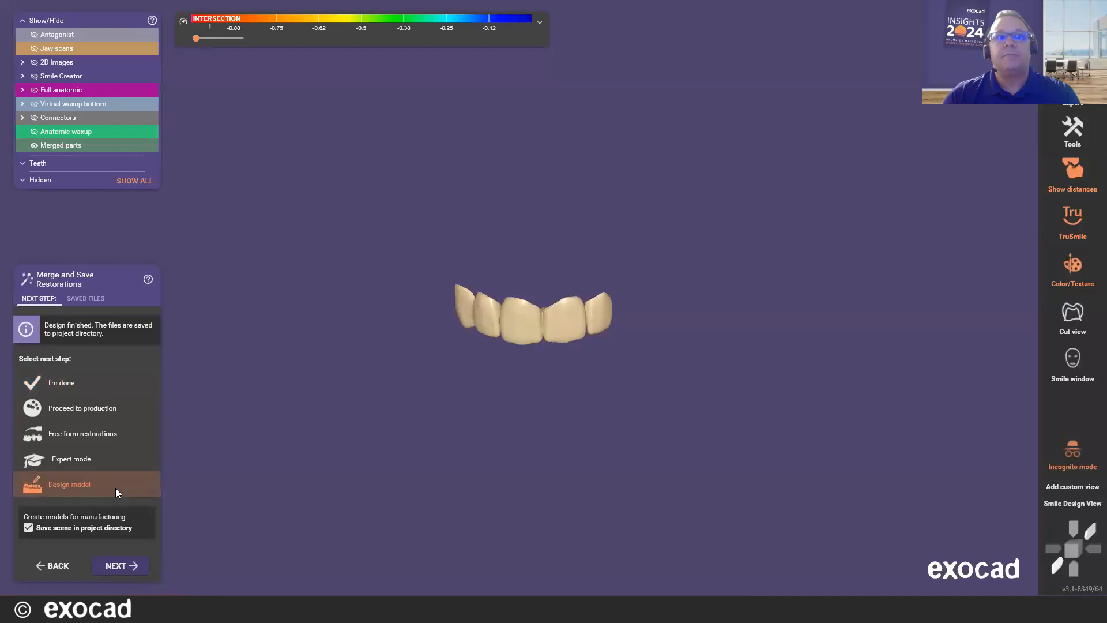
right_drag(427, 344, 383, 347)
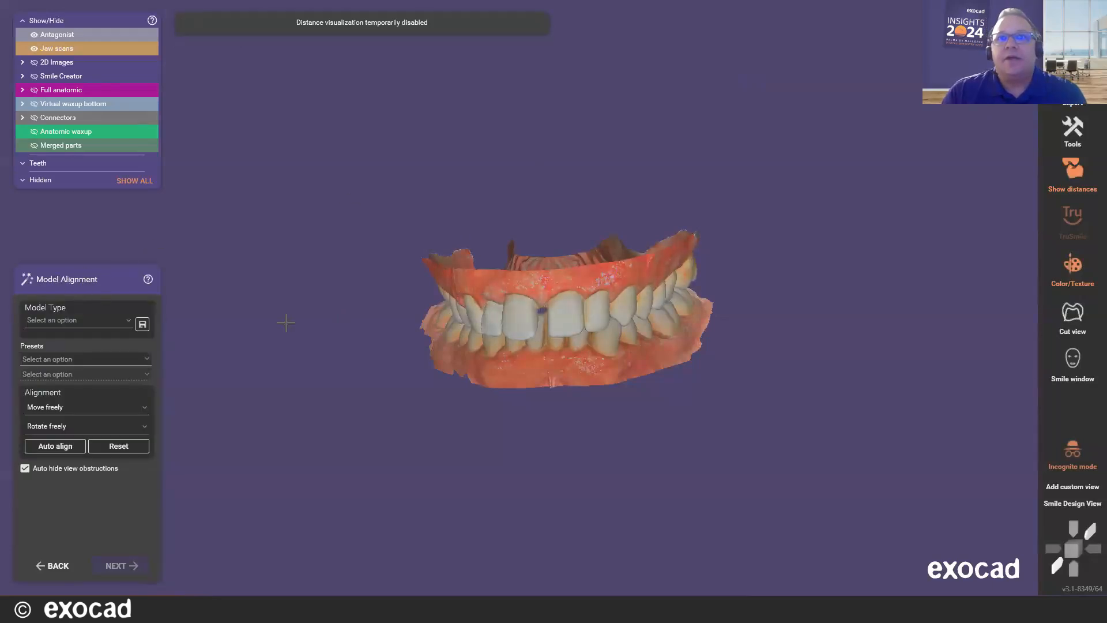
right_drag(415, 343, 439, 352)
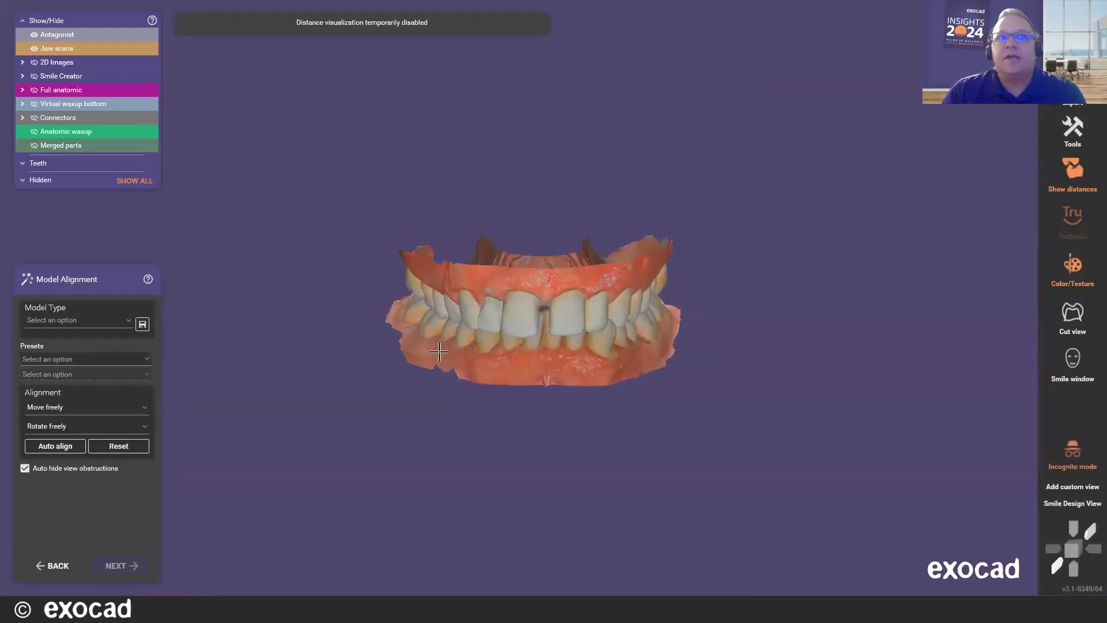
click(87, 323)
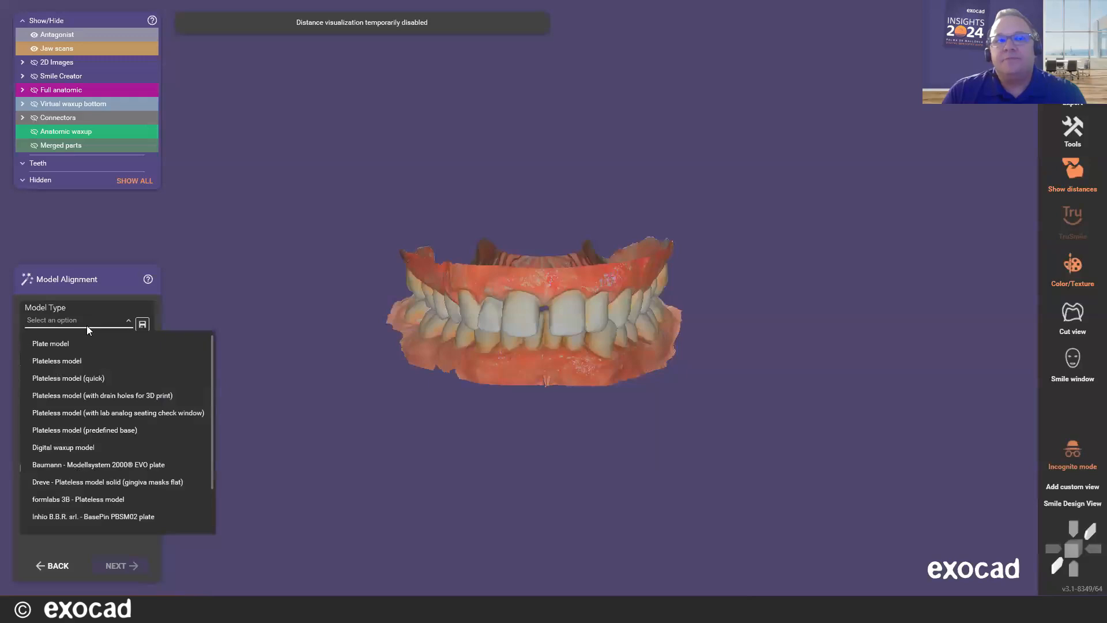
click(96, 447)
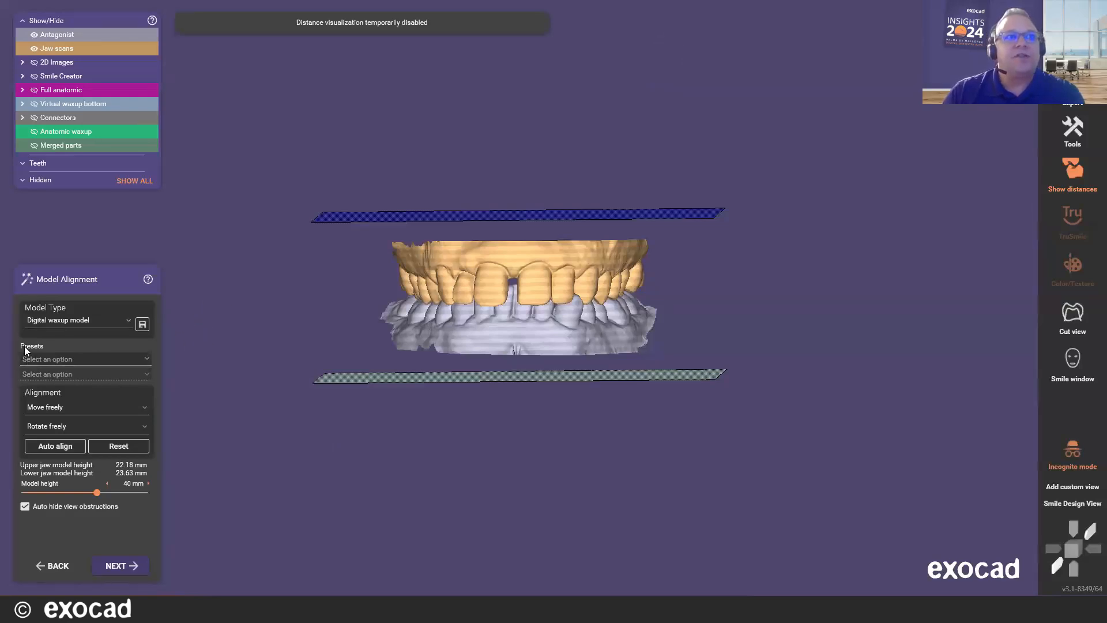
Choose the ASIGA - Pro 4K printer preset with Asiga DentaMODEL - hollow model as the material
click(64, 357)
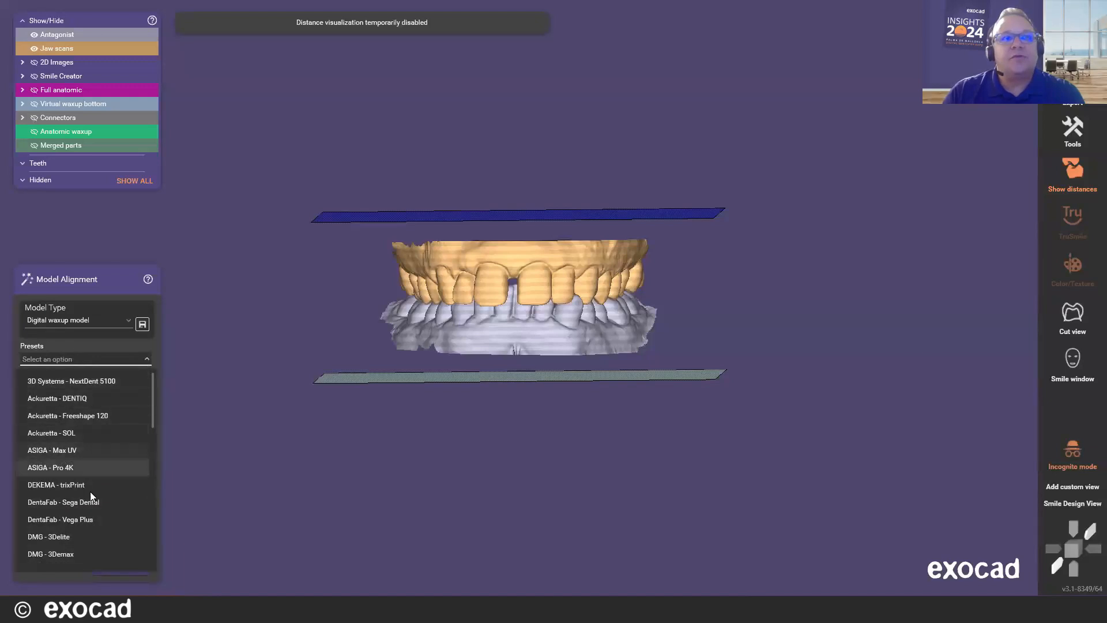
scroll(79, 530, down, 2)
scroll(82, 508, up, 3)
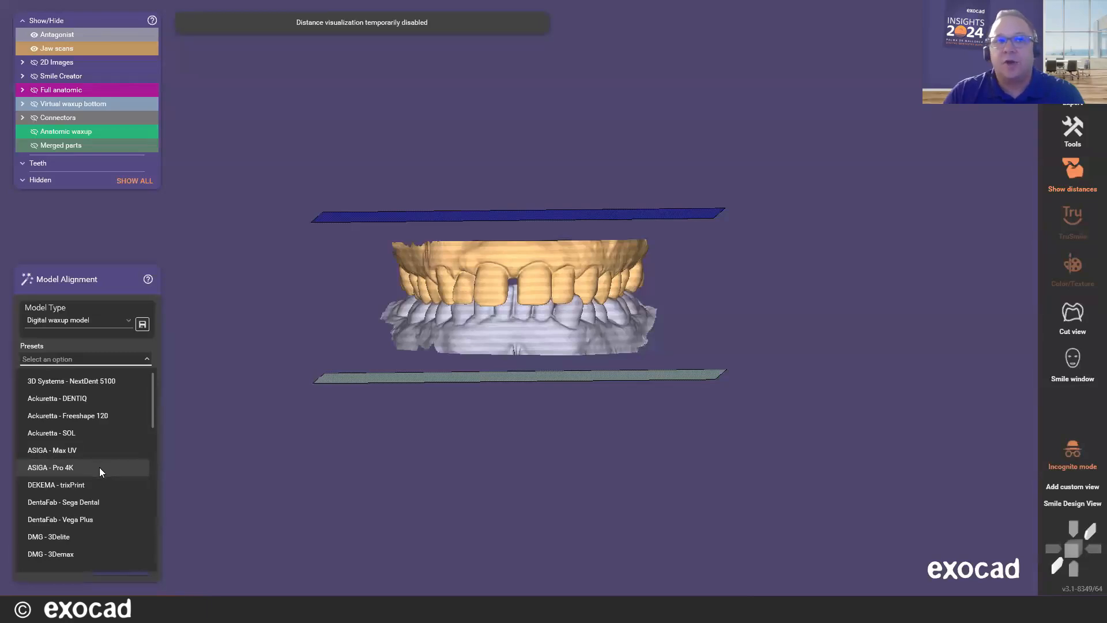
click(99, 467)
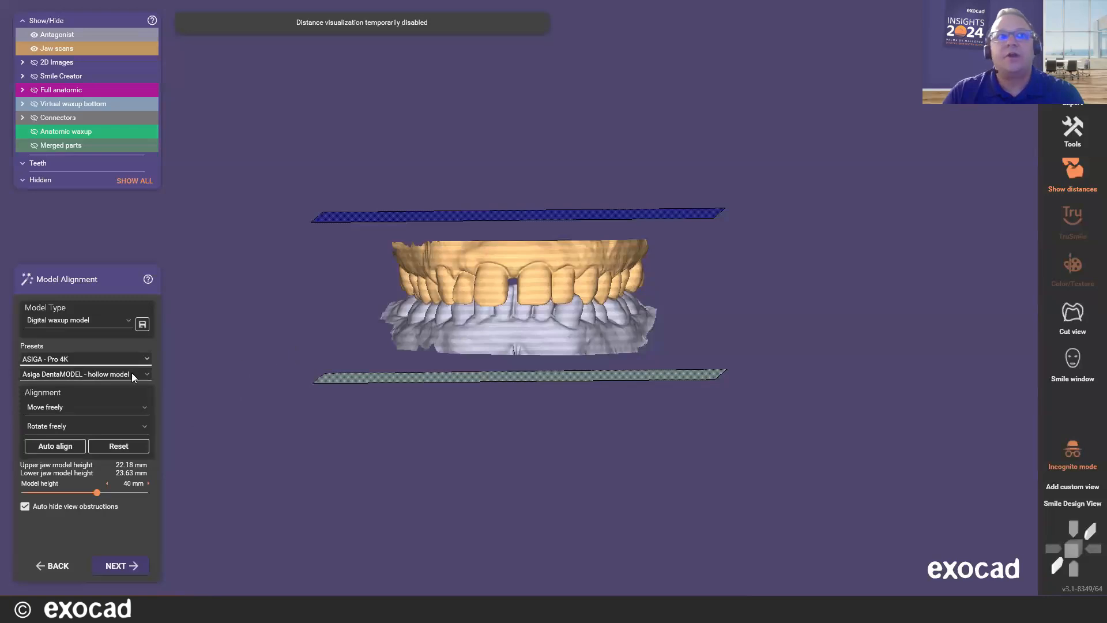
click(93, 377)
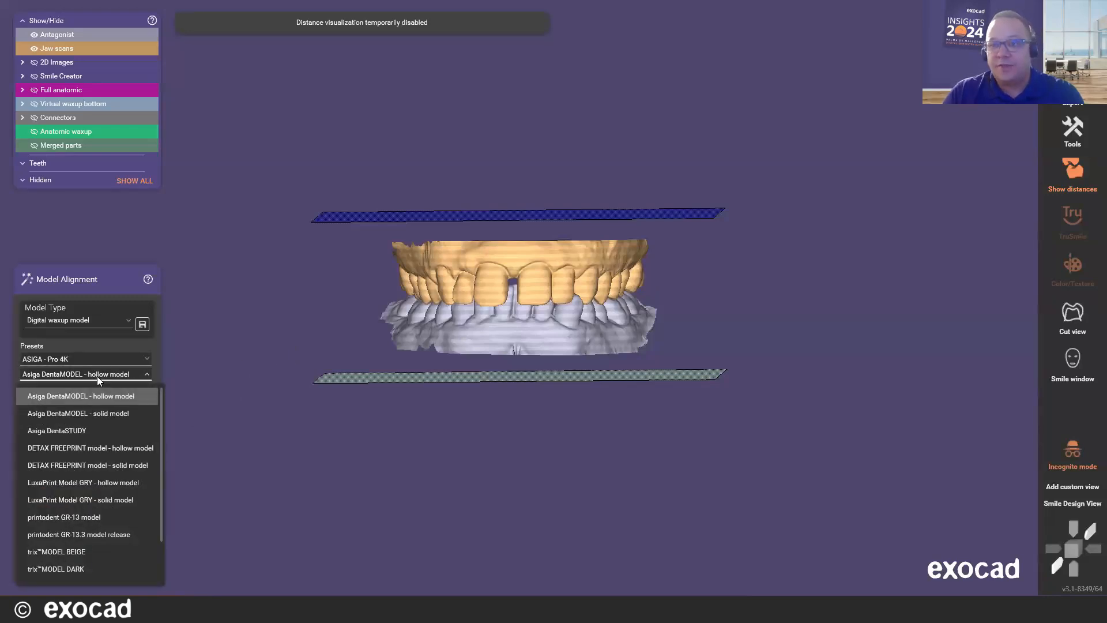
click(97, 375)
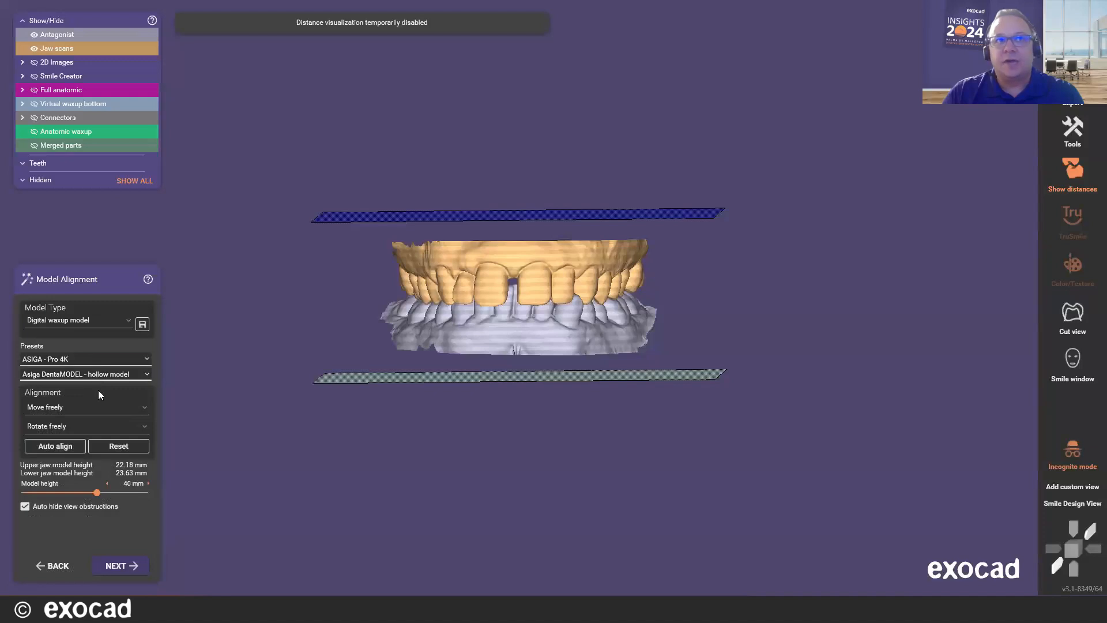
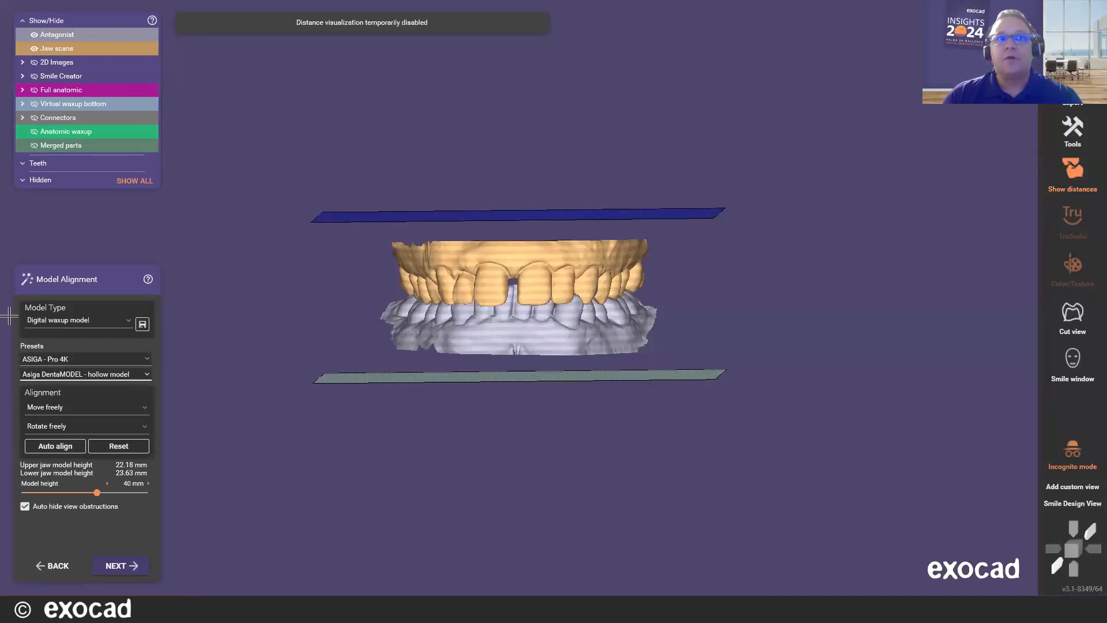
Lower the model height to 38 mm and bring it back to 40 mm
click(107, 483)
click(107, 483)
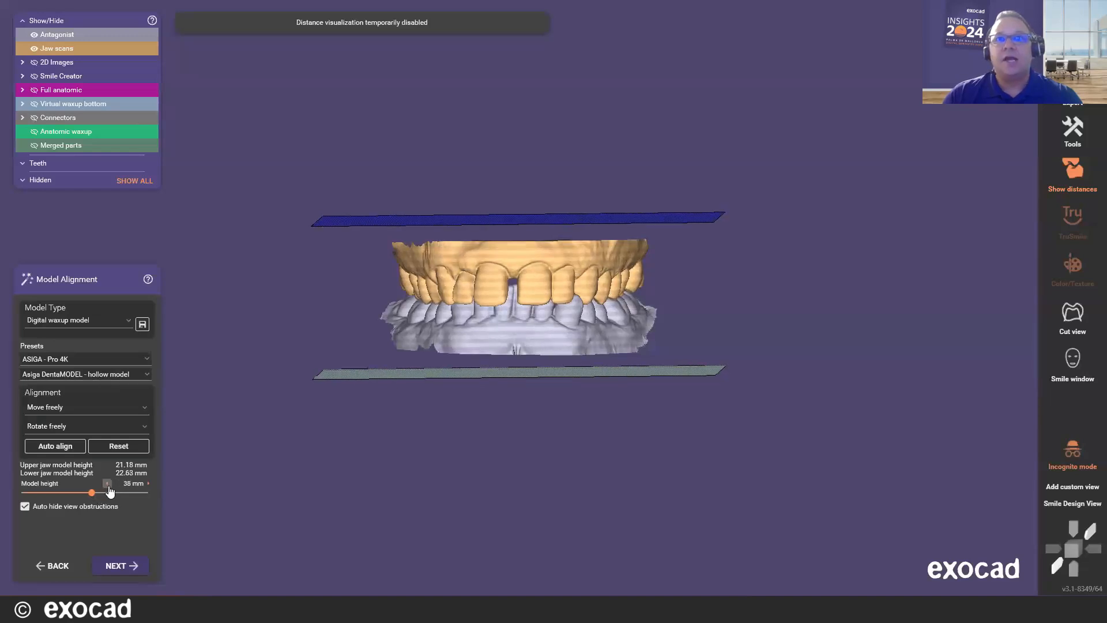
click(148, 484)
click(148, 483)
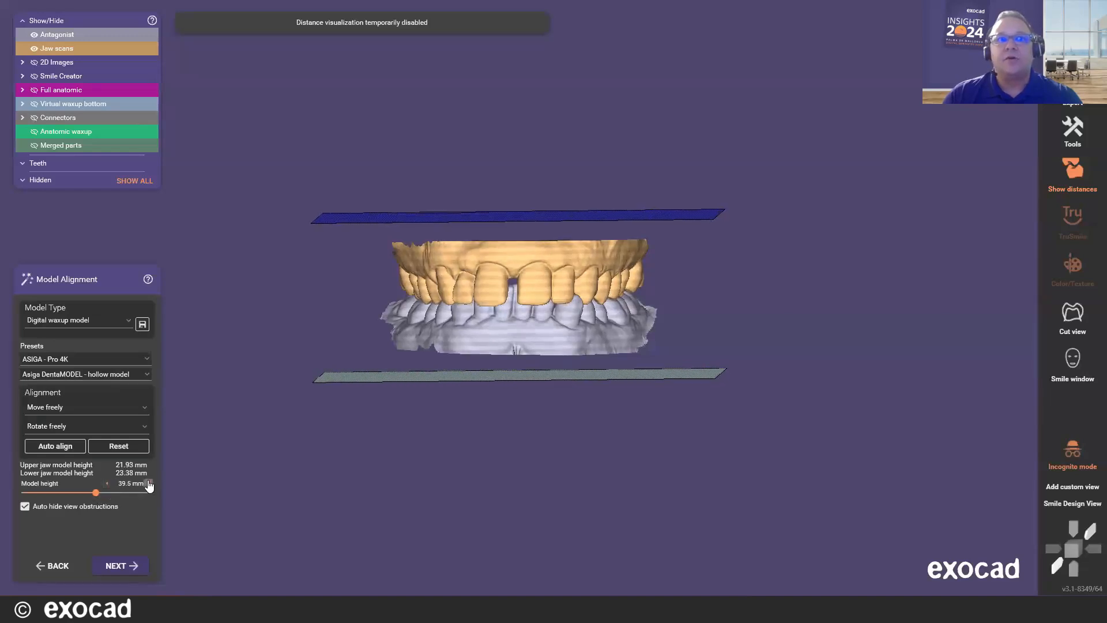
click(148, 484)
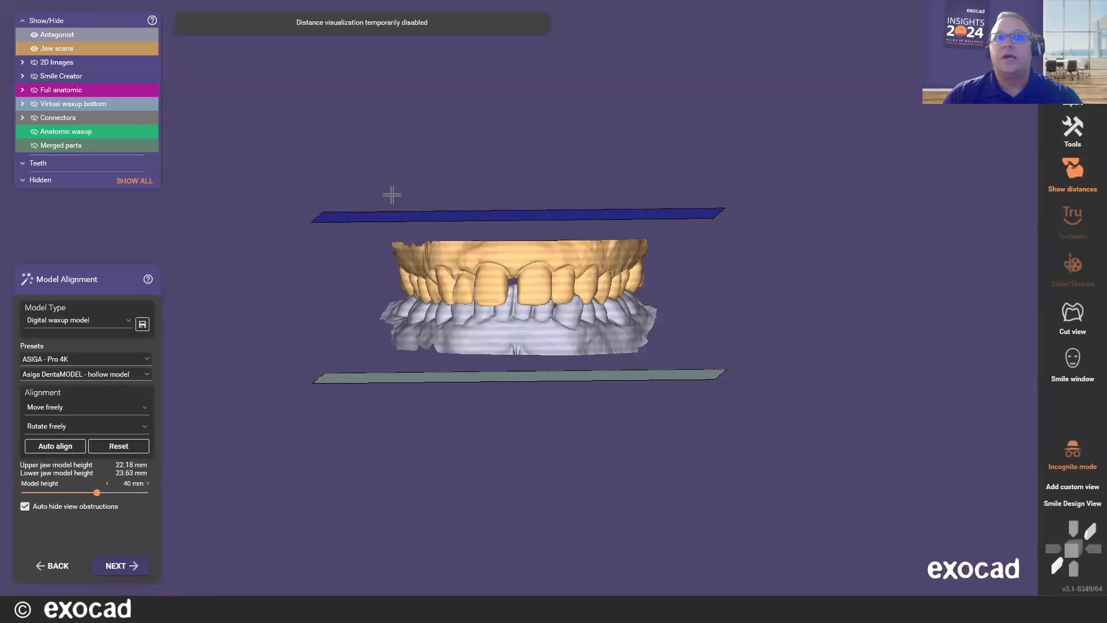
Tilt and shift the jaw scans slightly between the upper and lower base planes, and accept the model alignment
right_drag(480, 465, 457, 459)
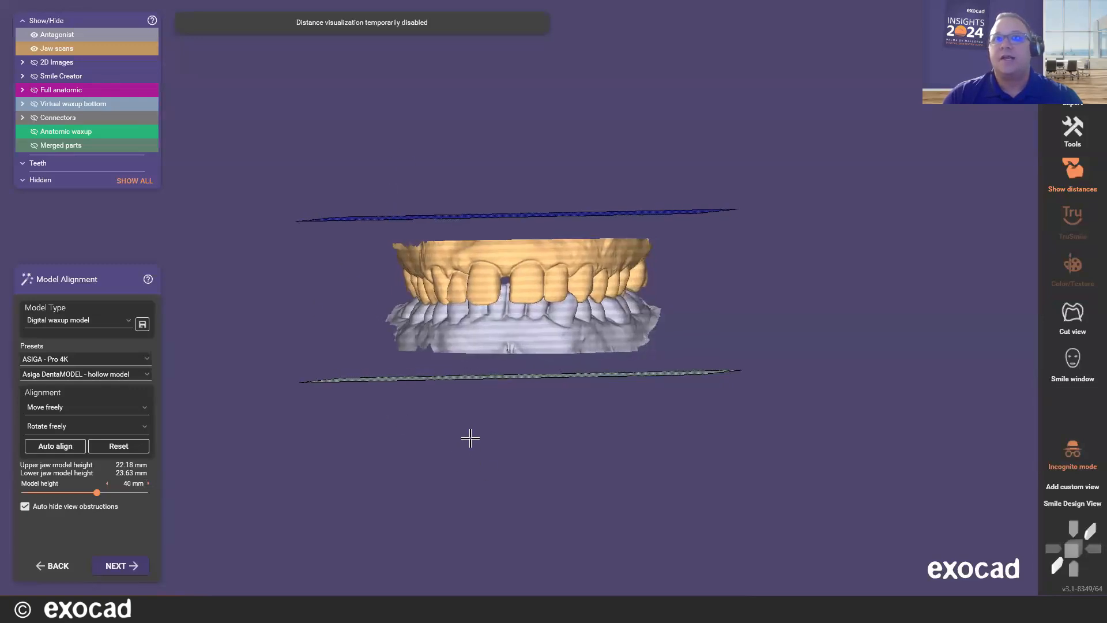
scroll(490, 292, up, 1)
scroll(490, 293, up, 1)
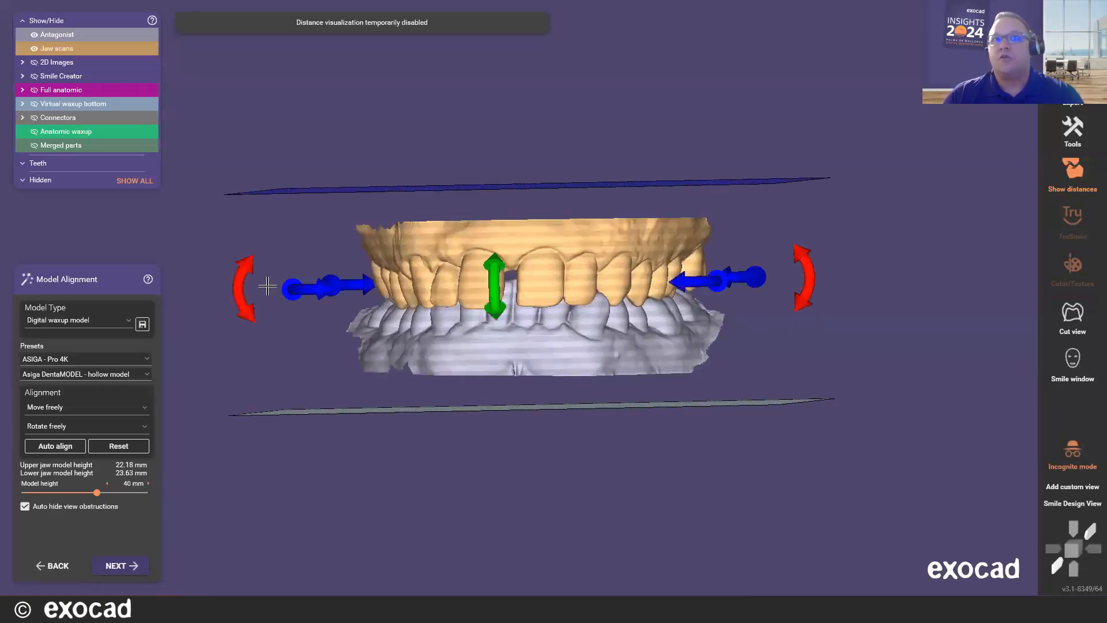
drag(240, 285, 240, 296)
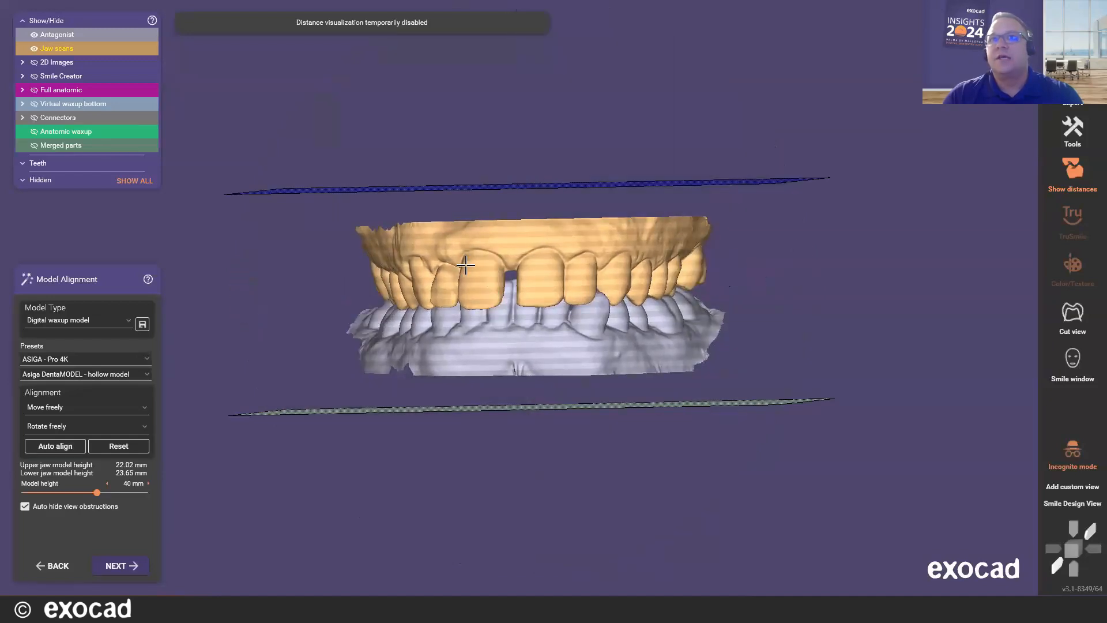
scroll(480, 329, down, 2)
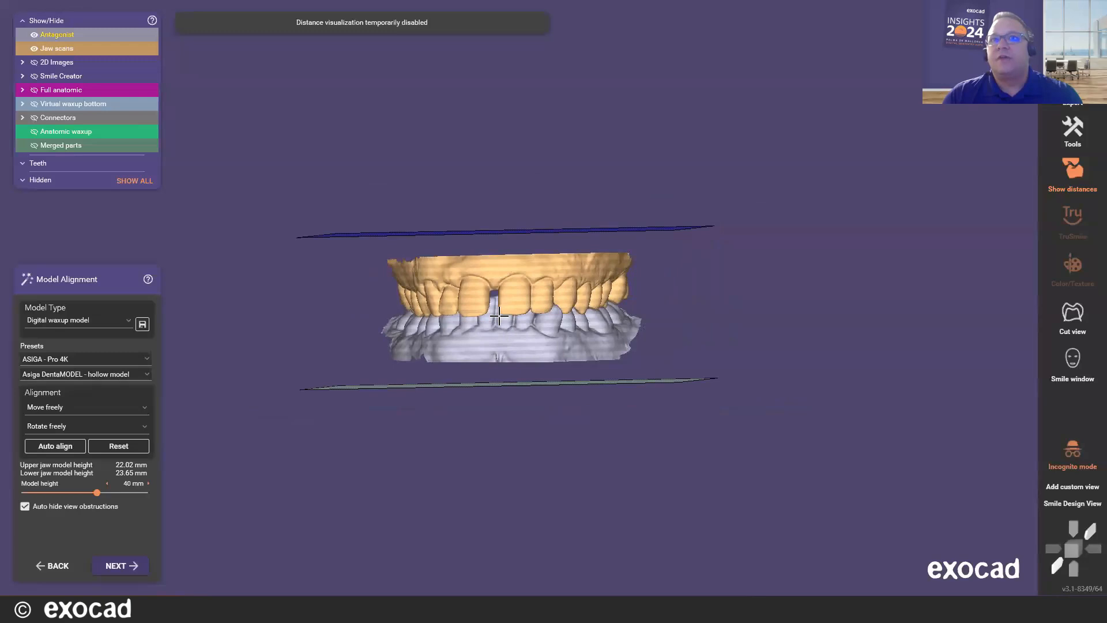
drag(499, 316, 496, 317)
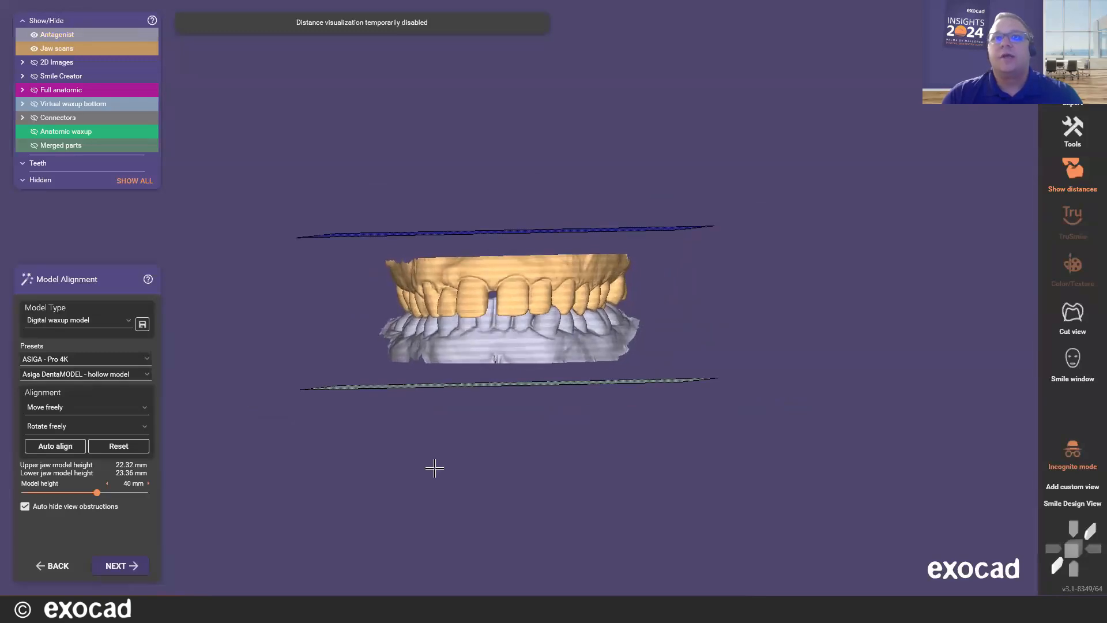
mouse_move(447, 465)
right_down()
mouse_move(484, 465)
mouse_move(409, 465)
mouse_move(455, 462)
mouse_move(459, 481)
mouse_move(459, 463)
mouse_move(439, 465)
right_up()
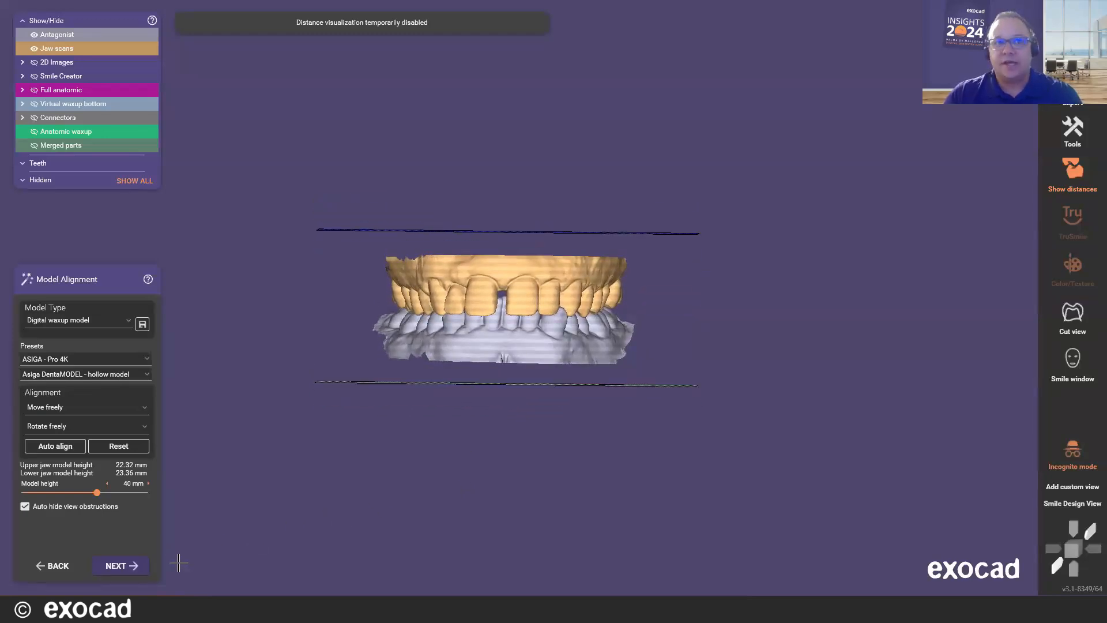
click(127, 568)
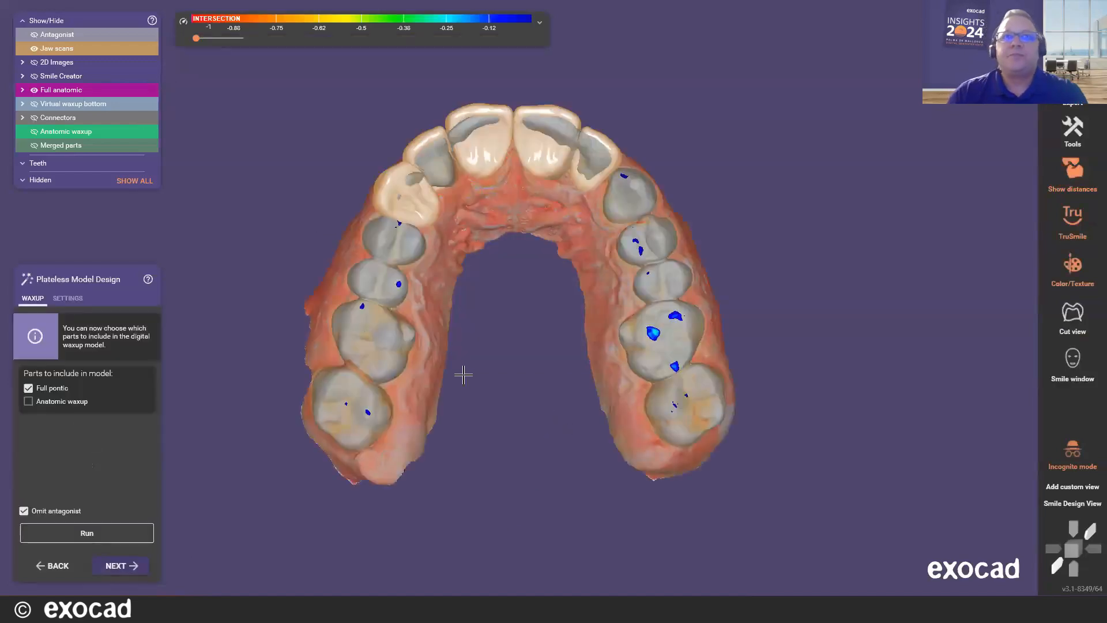
Include the anatomic waxup instead of the full pontic in the model, and stop omitting the antagonist
scroll(470, 296, down, 2)
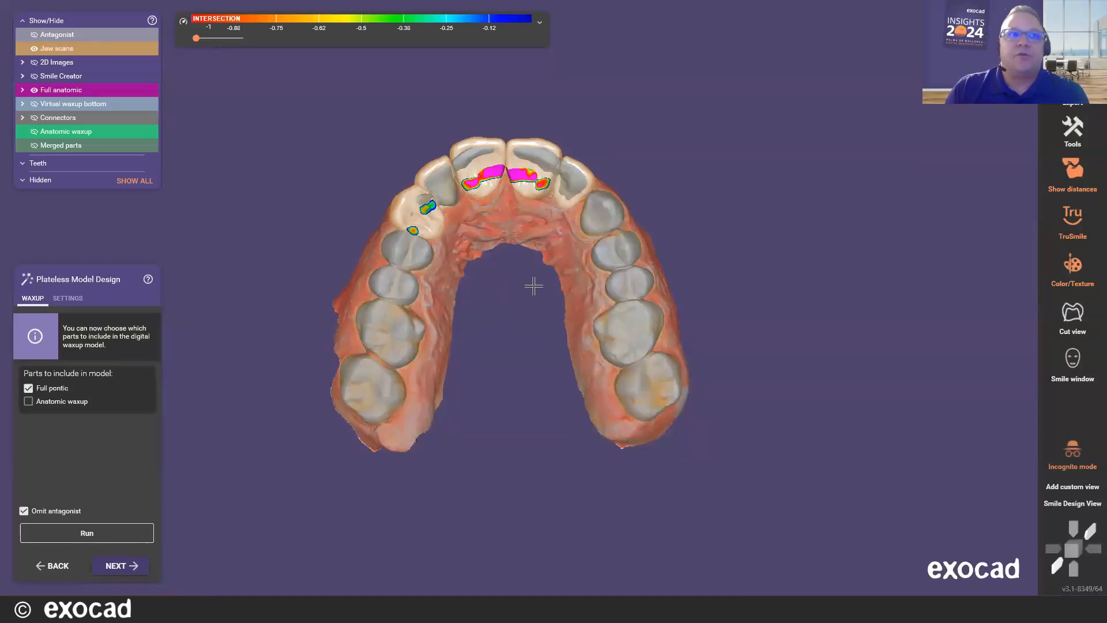
click(28, 388)
click(28, 401)
right_drag(534, 245, 519, 453)
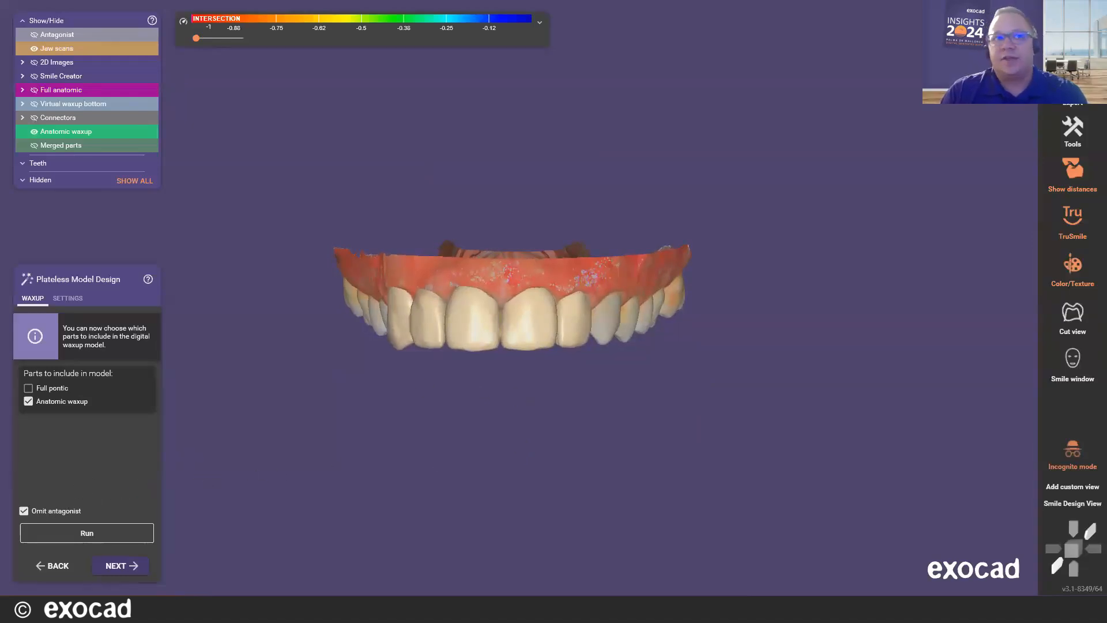
click(24, 511)
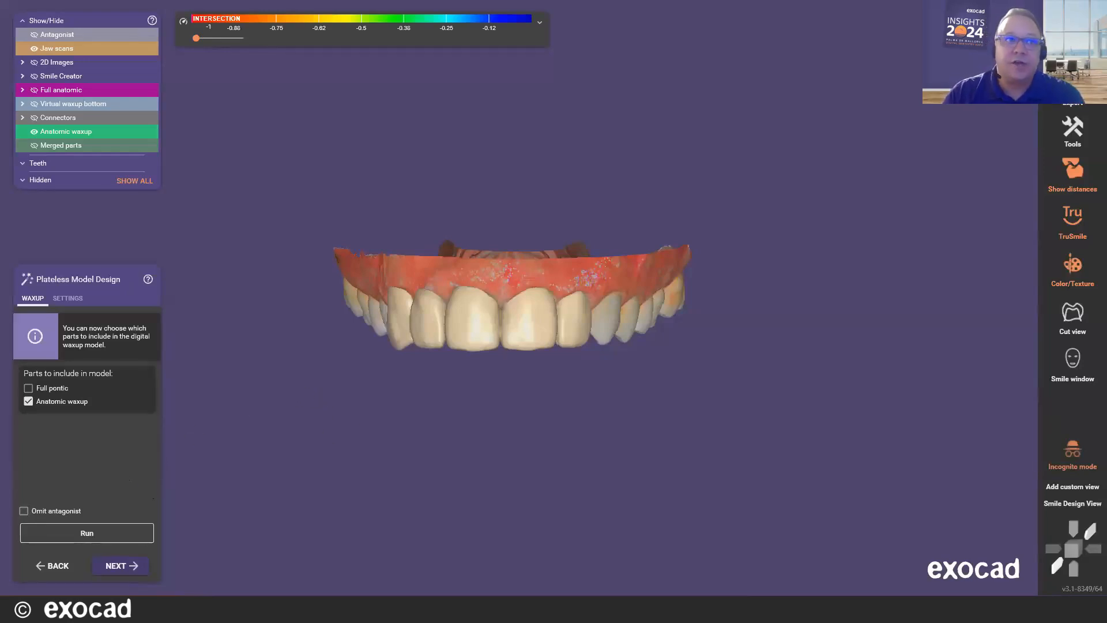
Generate the upper waxup model and the lower antagonist model, and proceed to the model attachments
click(121, 567)
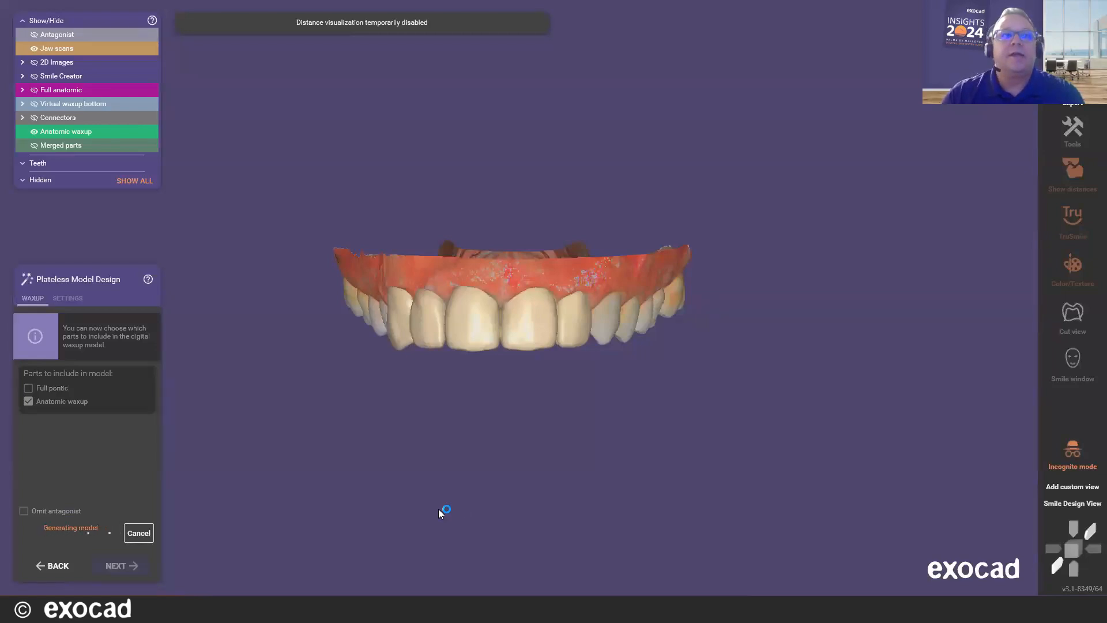
right_drag(393, 503, 410, 488)
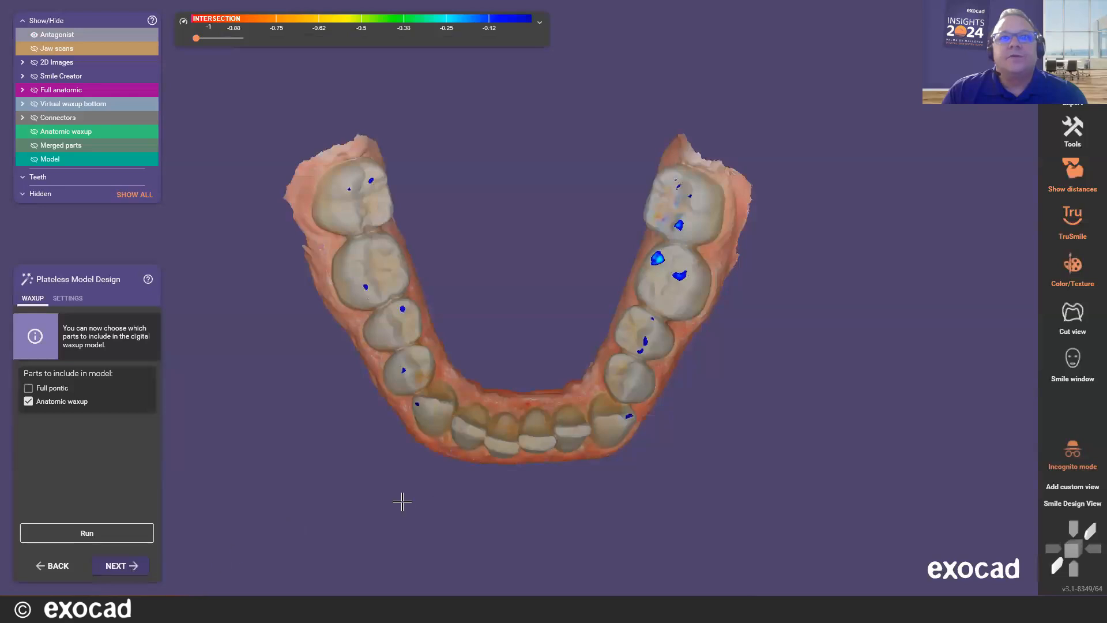
click(115, 534)
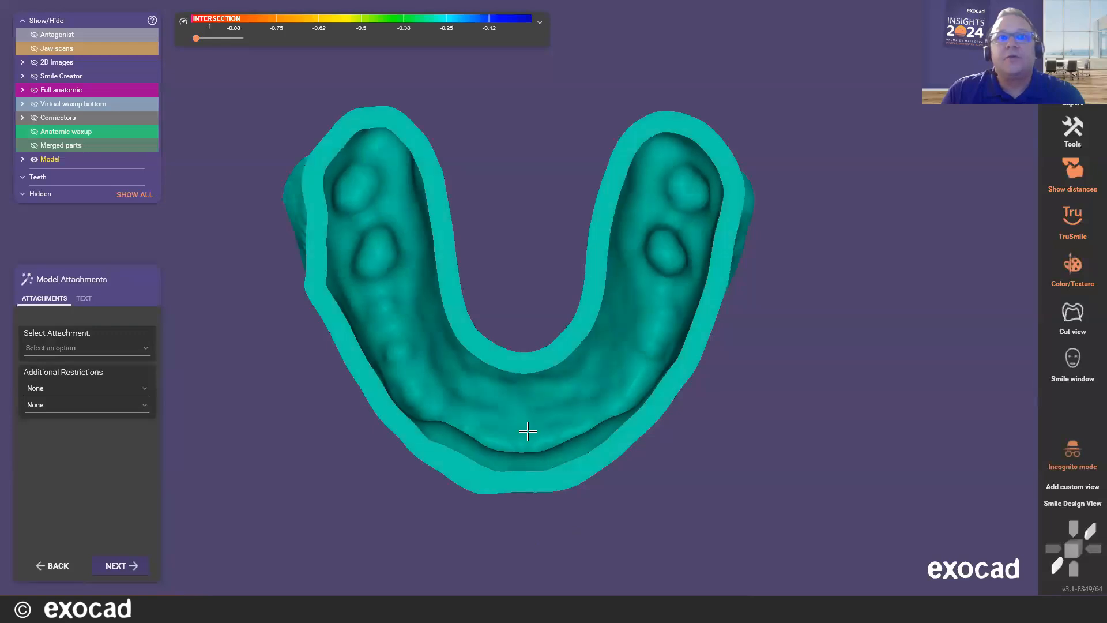
right_drag(527, 432, 502, 292)
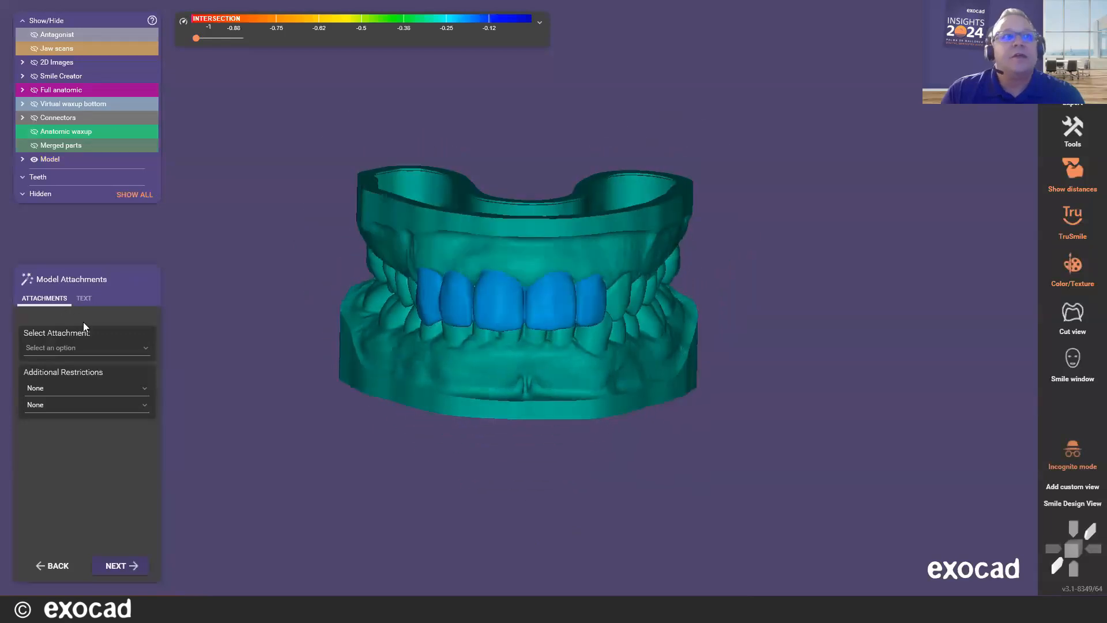
Add the raised text "exocad" to the side of the lower model's base, near its posterior end
click(82, 299)
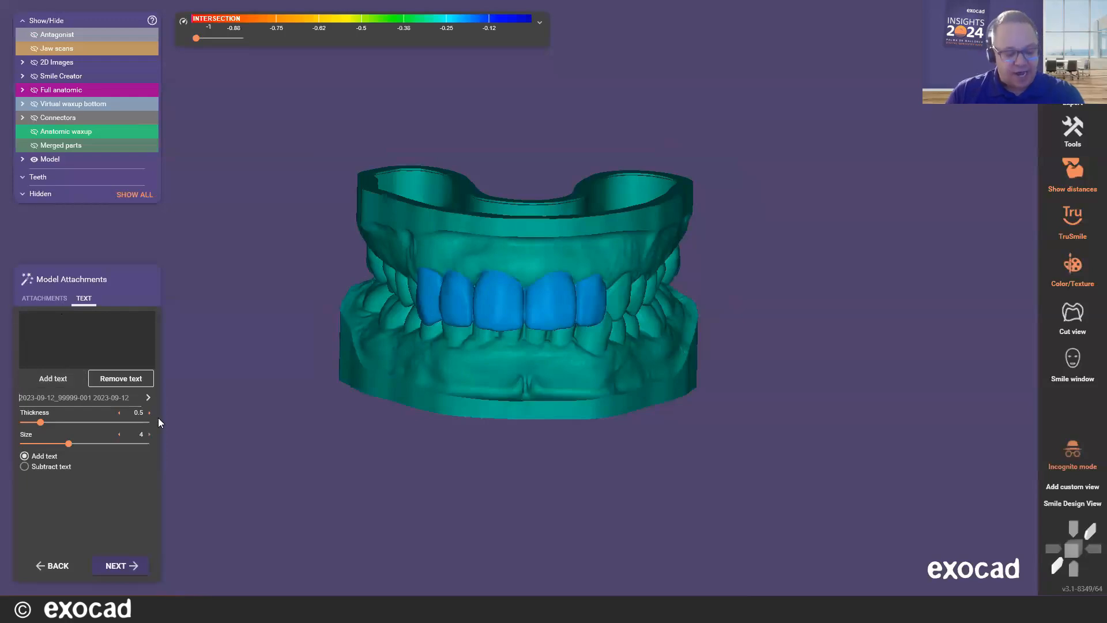
text(exocad)
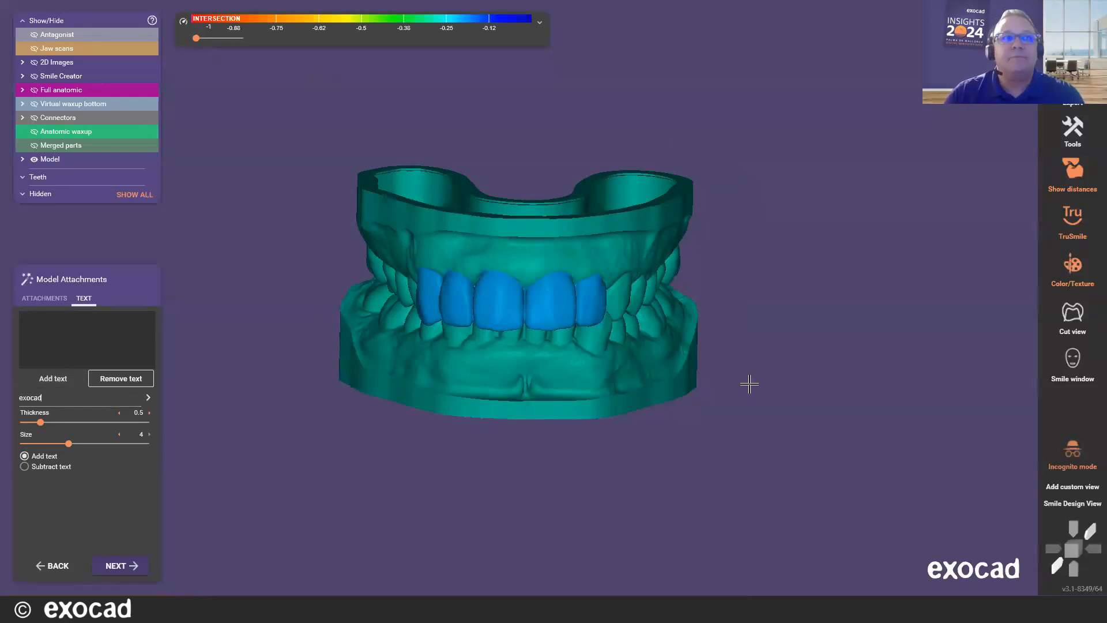
click(52, 378)
right_drag(507, 435, 502, 388)
scroll(576, 388, up, 3)
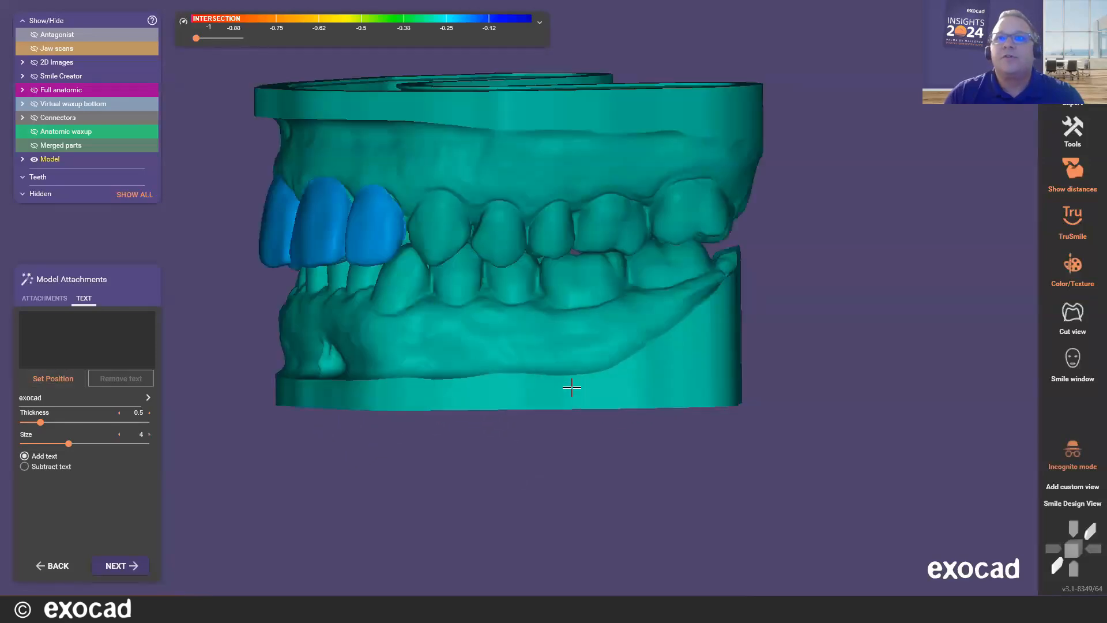
click(572, 388)
drag(550, 399, 637, 381)
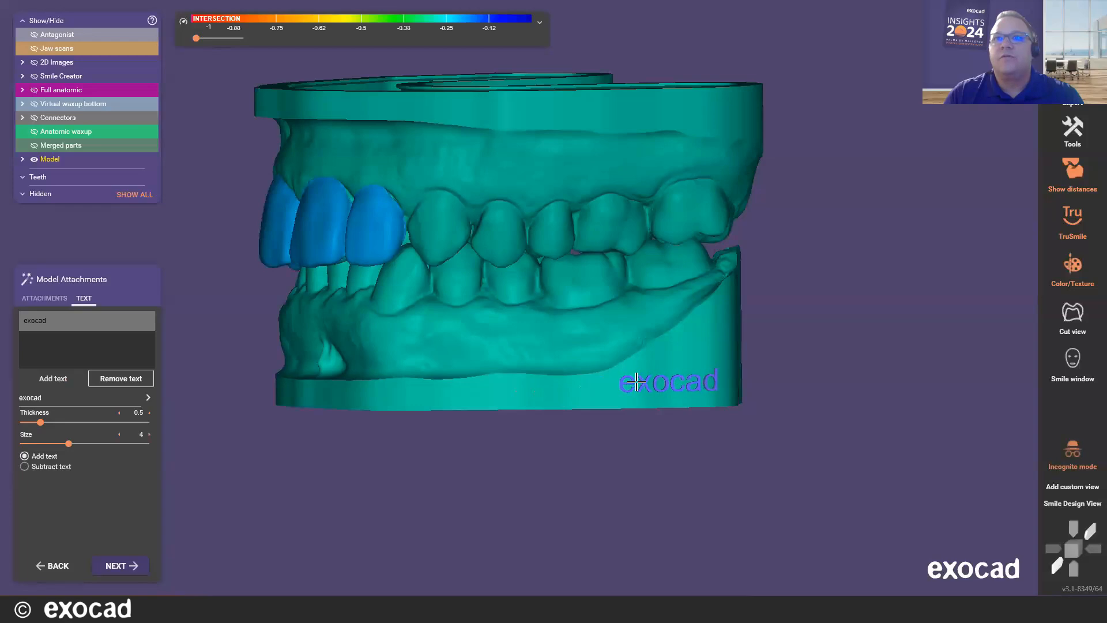
Set the thickness of the raised "exocad" text on the lower model's base to 0.82
scroll(490, 421, down, 3)
scroll(514, 436, up, 2)
right_drag(514, 436, 484, 425)
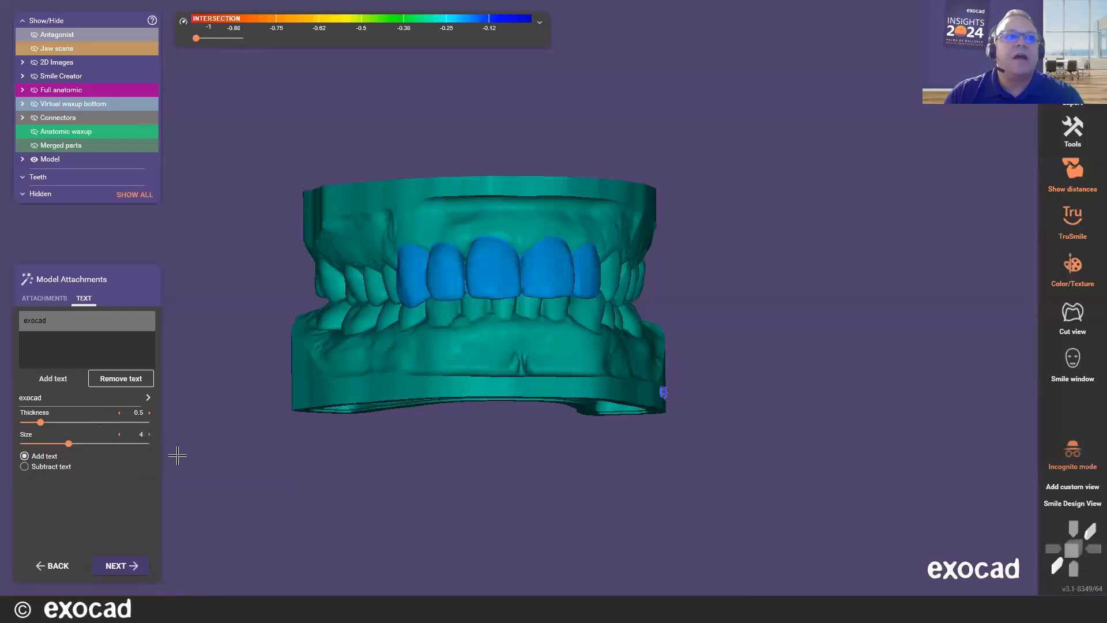
right_drag(363, 503, 105, 435)
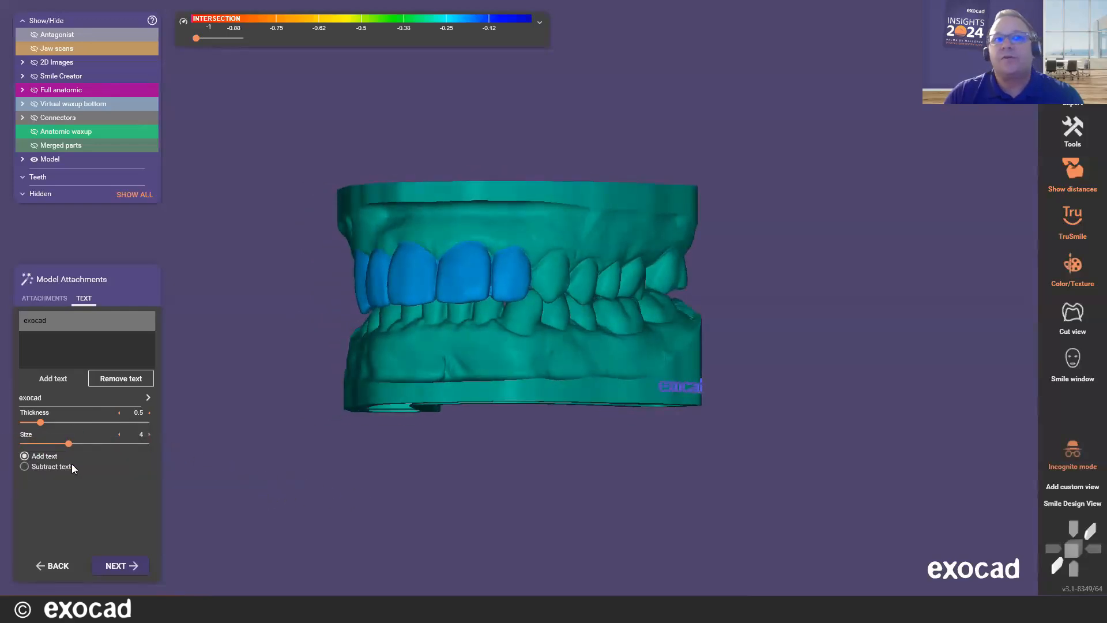
scroll(699, 403, up, 5)
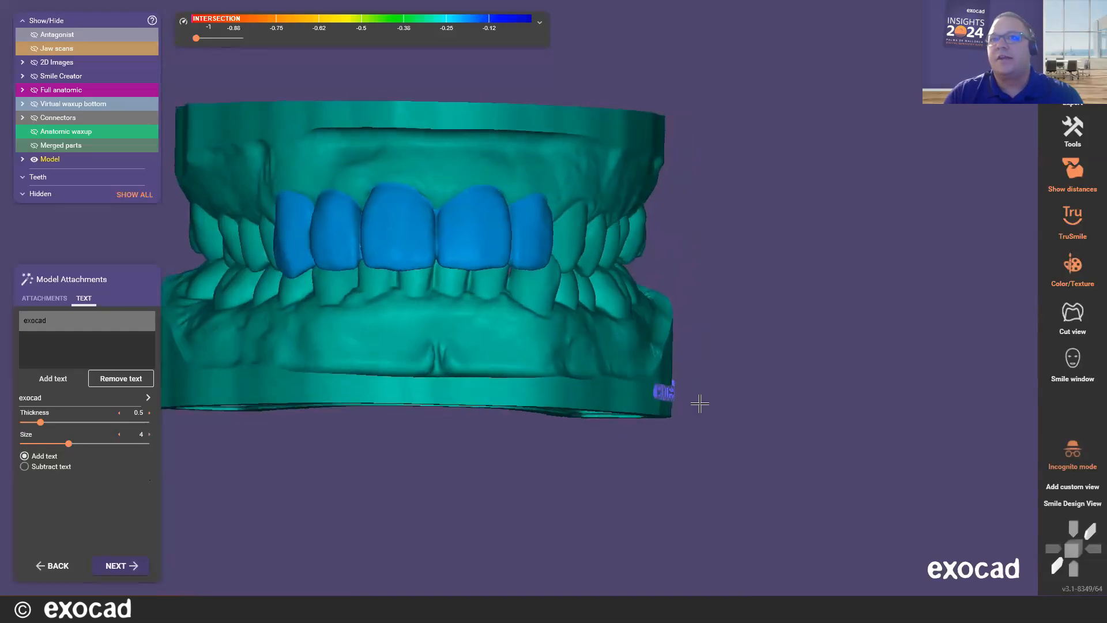
scroll(699, 403, up, 5)
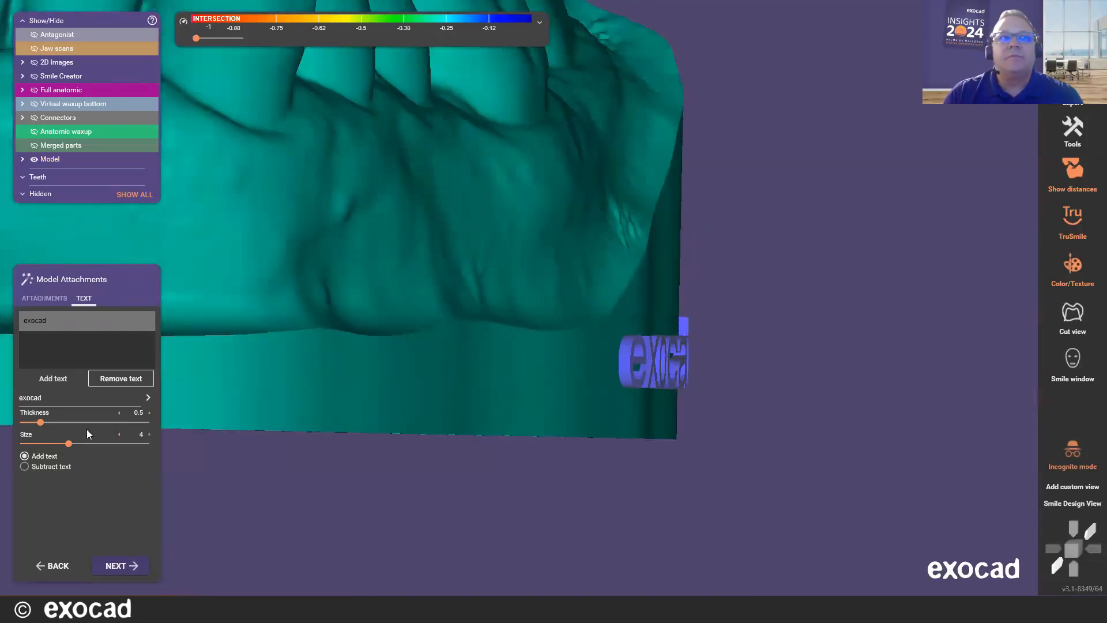
mouse_move(40, 419)
mouse_down()
mouse_move(73, 419)
mouse_move(54, 420)
mouse_up()
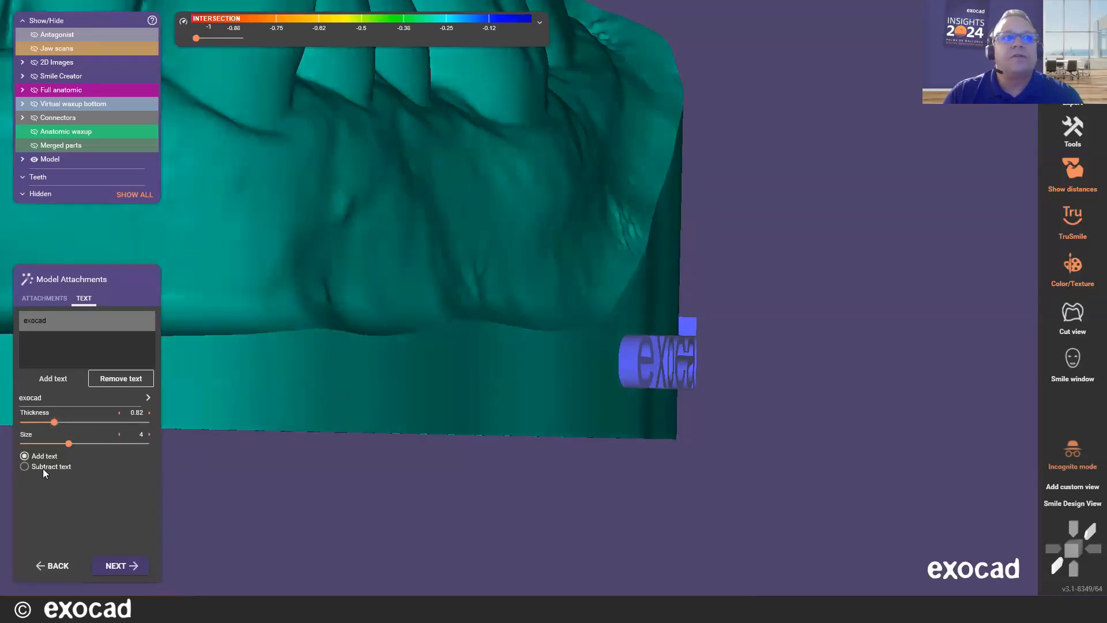
Add the "xSNAP - Standard 30°" hinge attachment to the posterior ends of both models
scroll(469, 441, down, 6)
middle_drag(426, 496, 604, 480)
scroll(604, 480, down, 1)
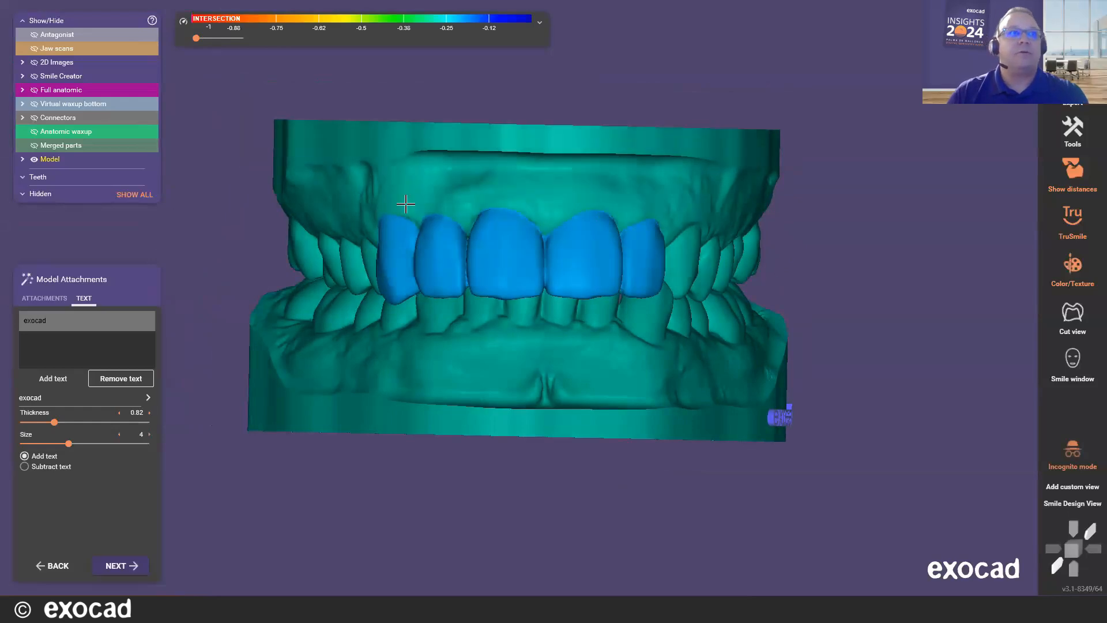
click(56, 299)
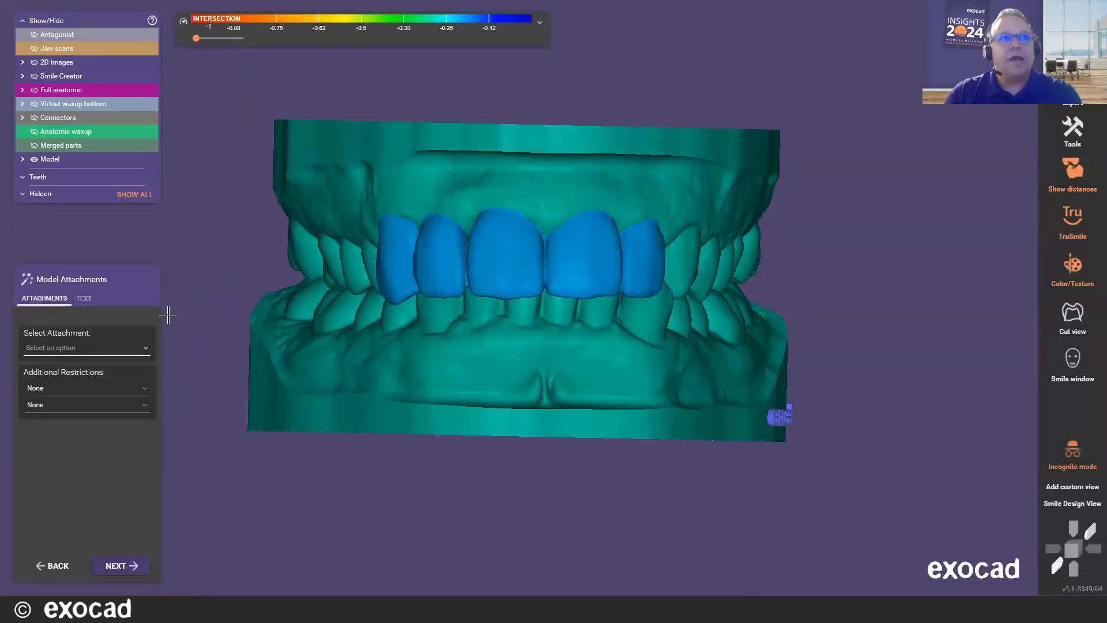
click(112, 347)
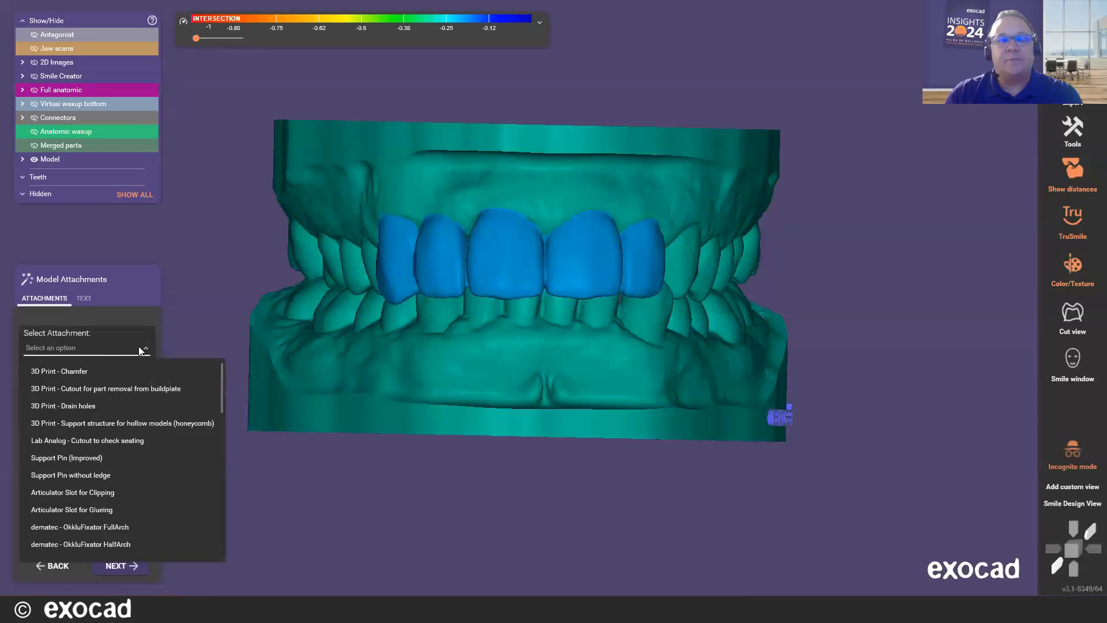
scroll(131, 427, down, 10)
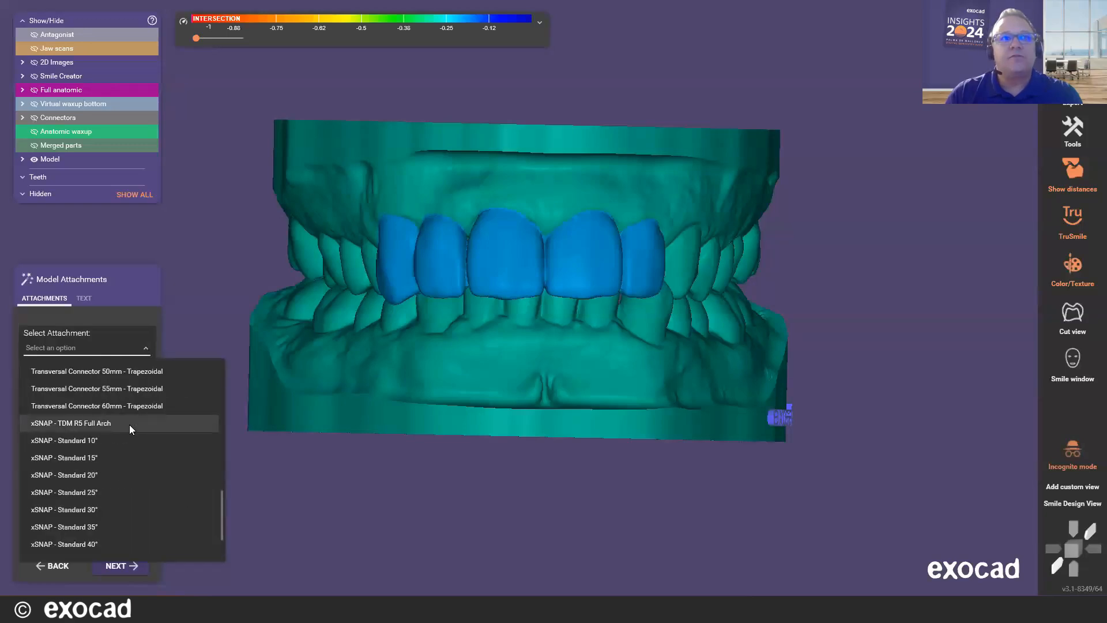
scroll(133, 433, down, 2)
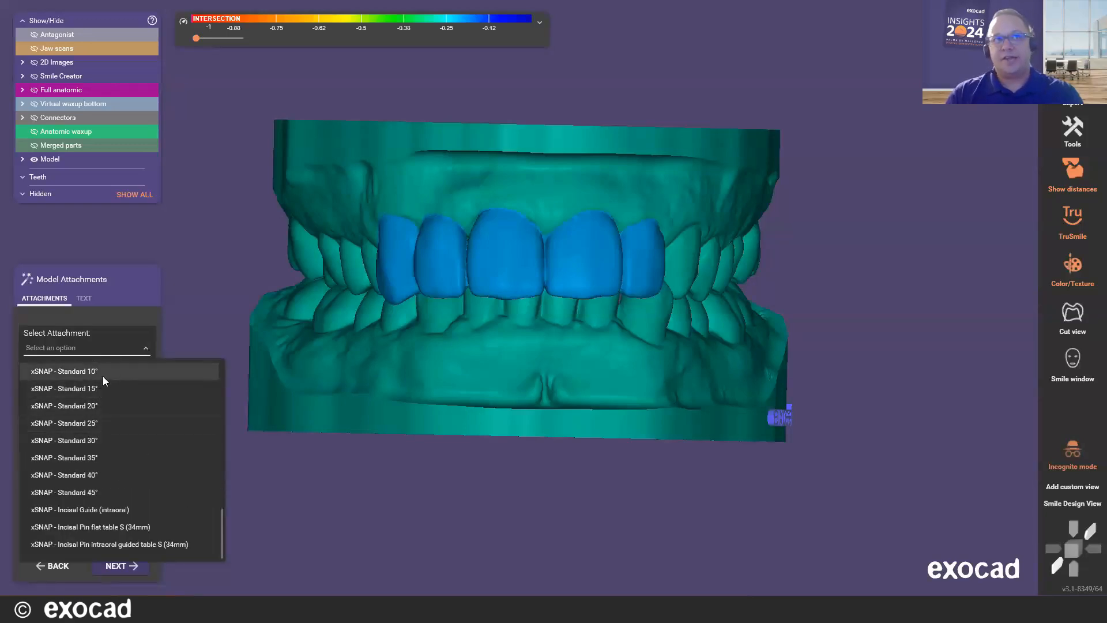
click(102, 440)
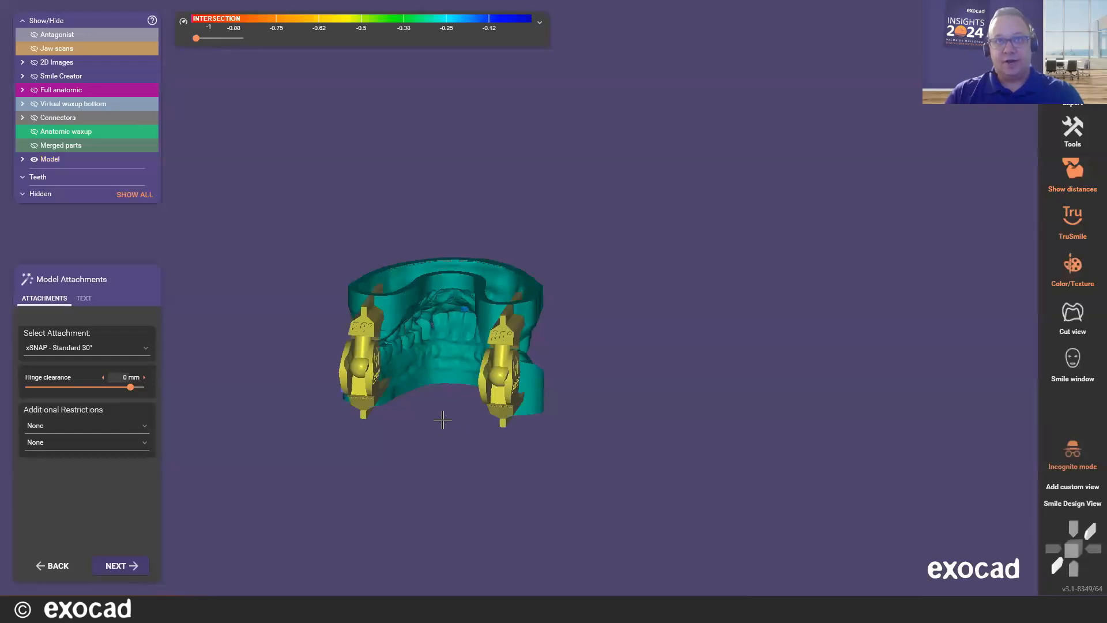
Examine the xSNAP hinges from below, behind and the sides to check how they sit on both models
right_drag(442, 443, 407, 525)
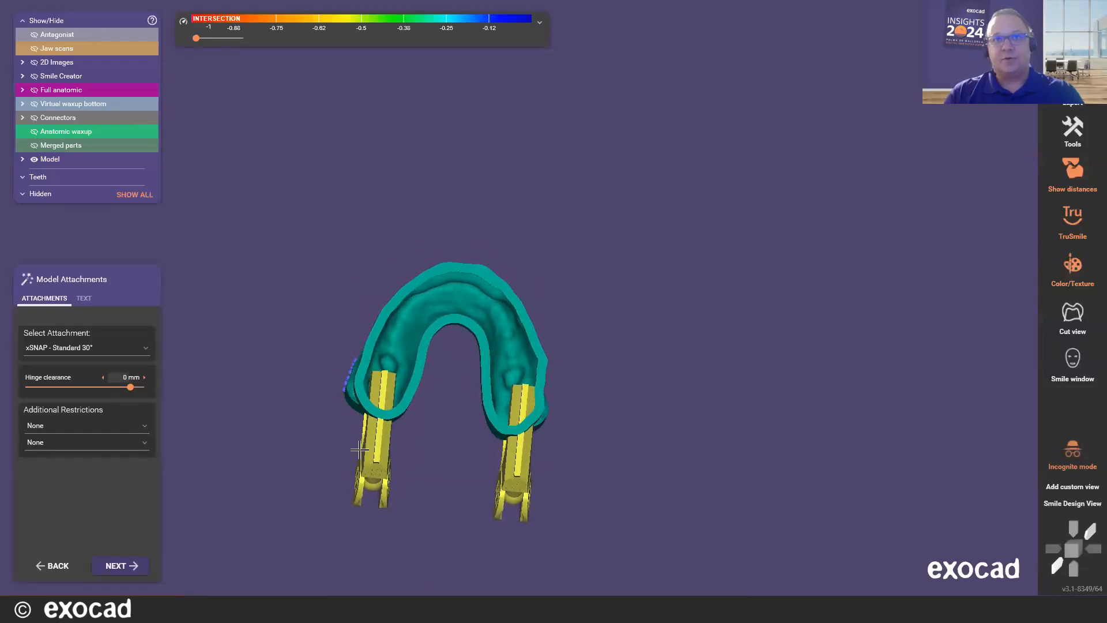
scroll(396, 464, up, 3)
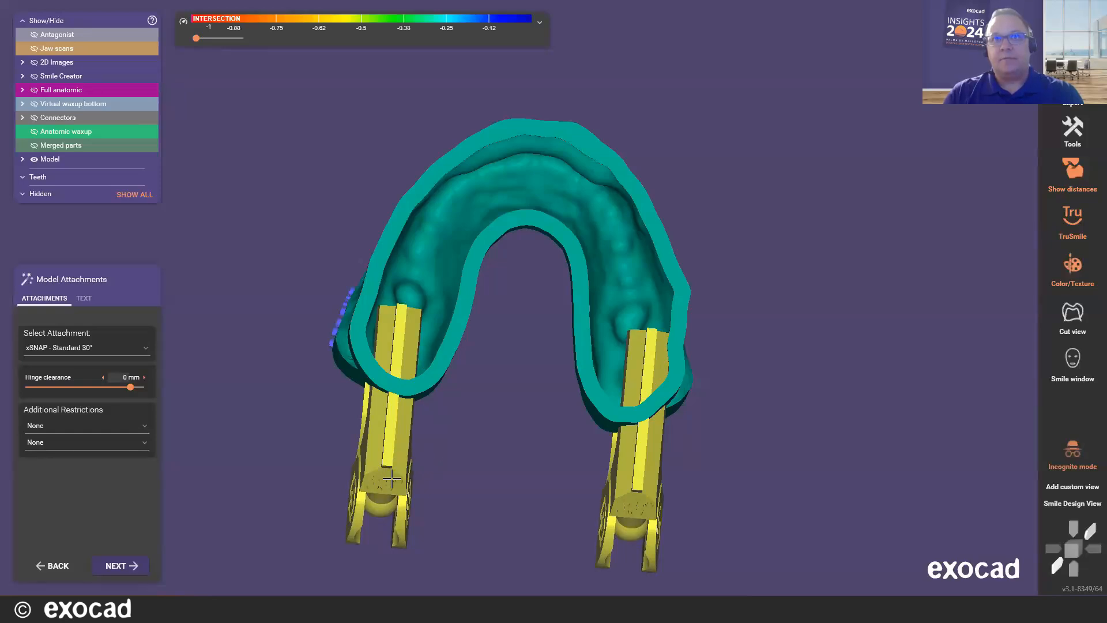
scroll(472, 396, down, 1)
right_drag(471, 398, 760, 392)
scroll(593, 280, up, 5)
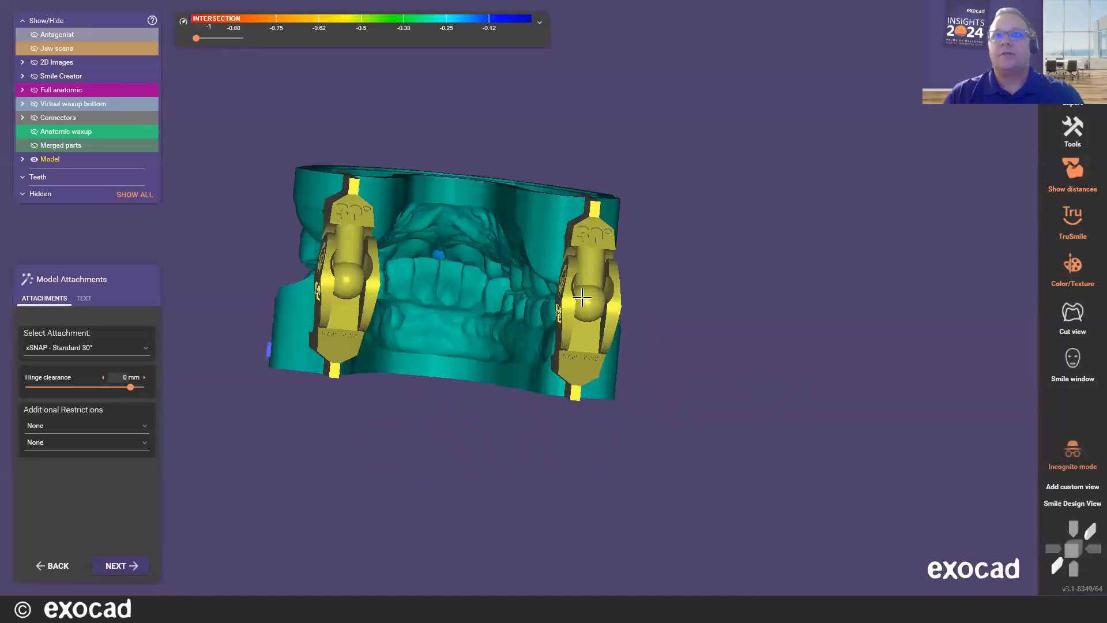
scroll(593, 303, down, 5)
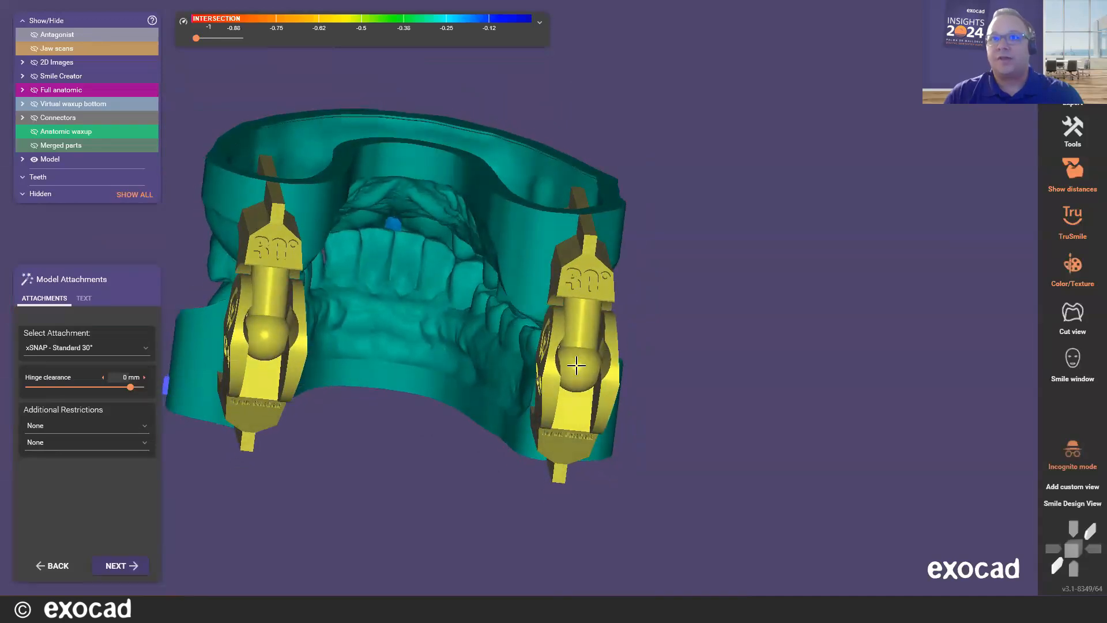
right_drag(576, 365, 459, 373)
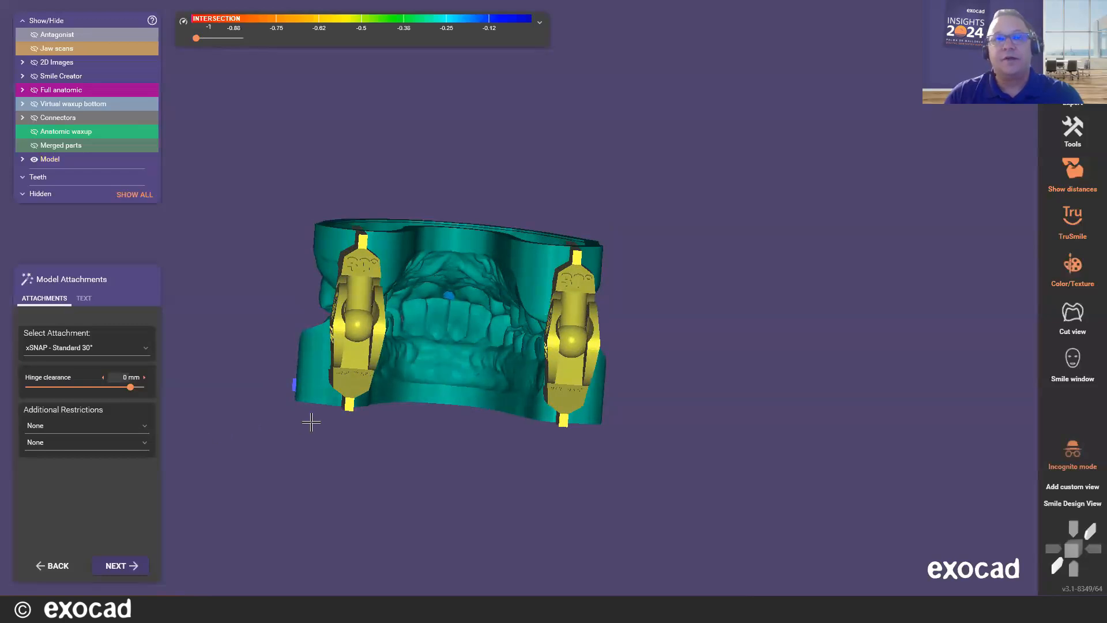
right_drag(312, 420, 649, 449)
scroll(455, 235, down, 4)
right_drag(438, 269, 454, 219)
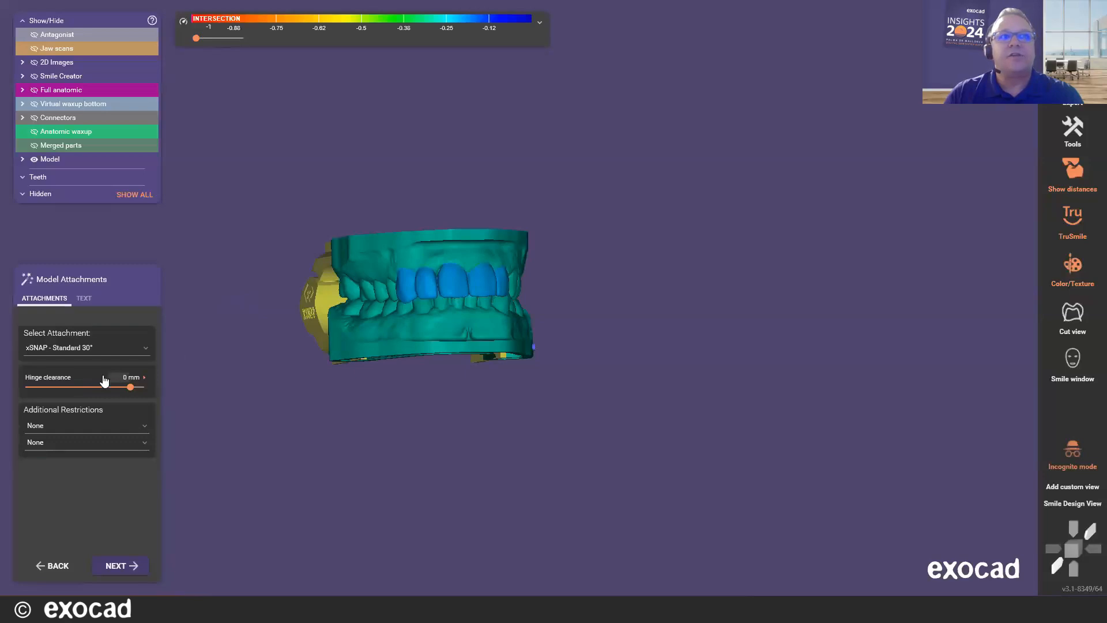
right_drag(296, 329, 345, 410)
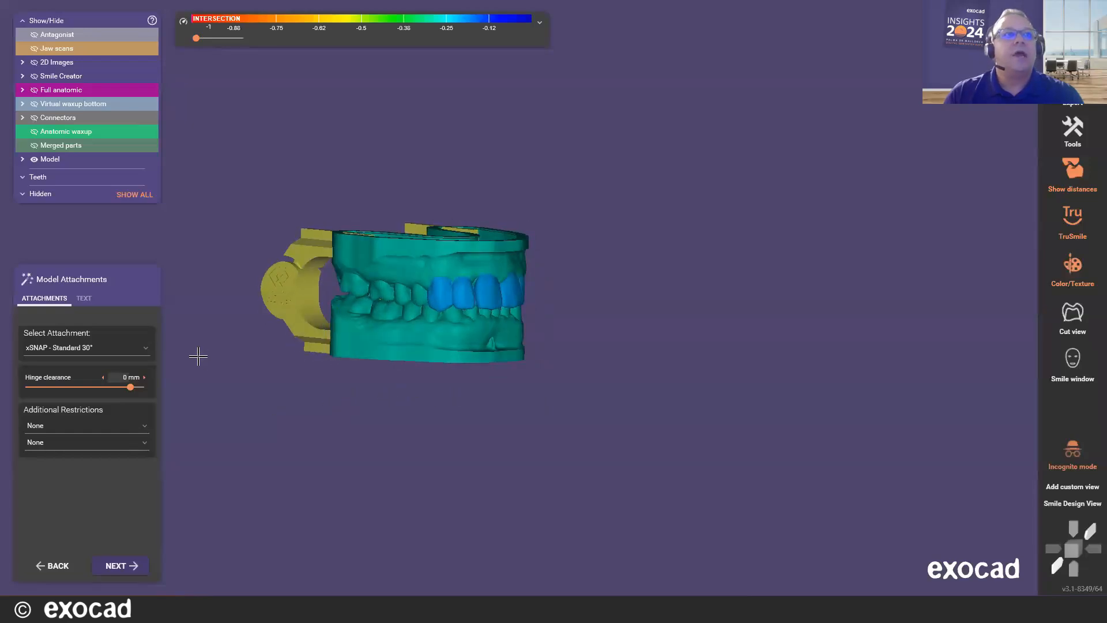
Place "3D Print - Drain holes" attachments with 2 mm diameter around the bottom edge of the lower model's base
click(78, 343)
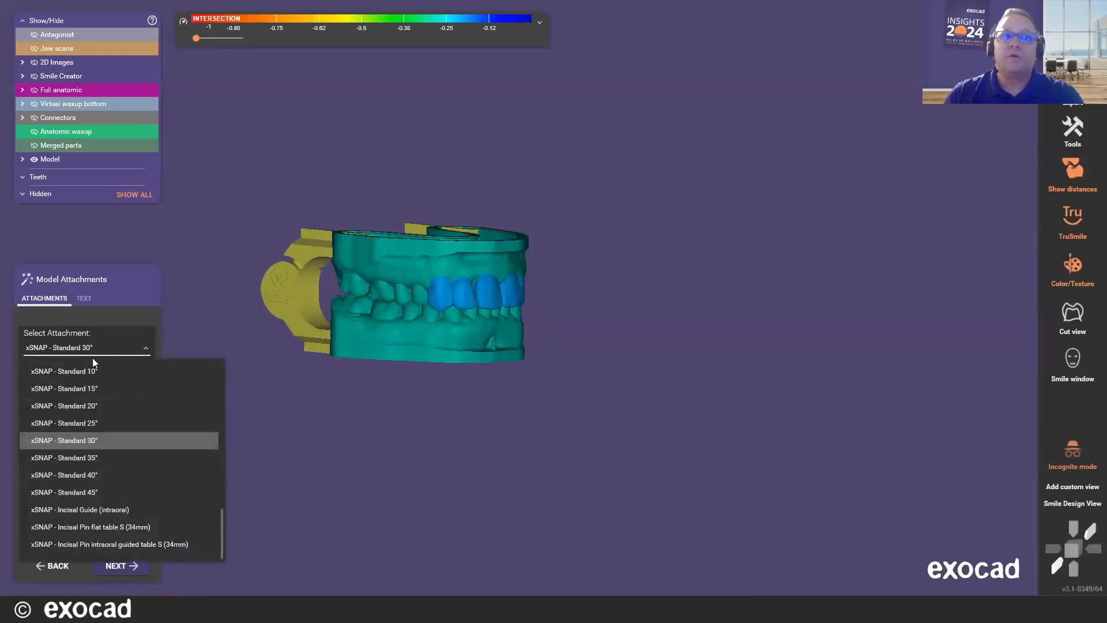
scroll(127, 415, down, 3)
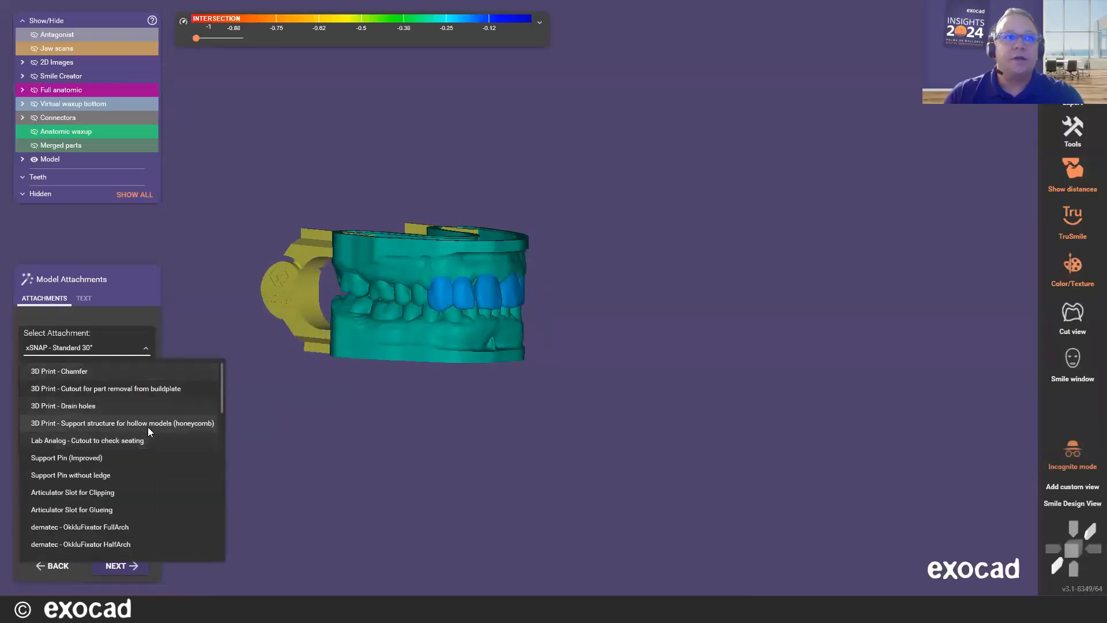
click(103, 406)
scroll(389, 353, up, 3)
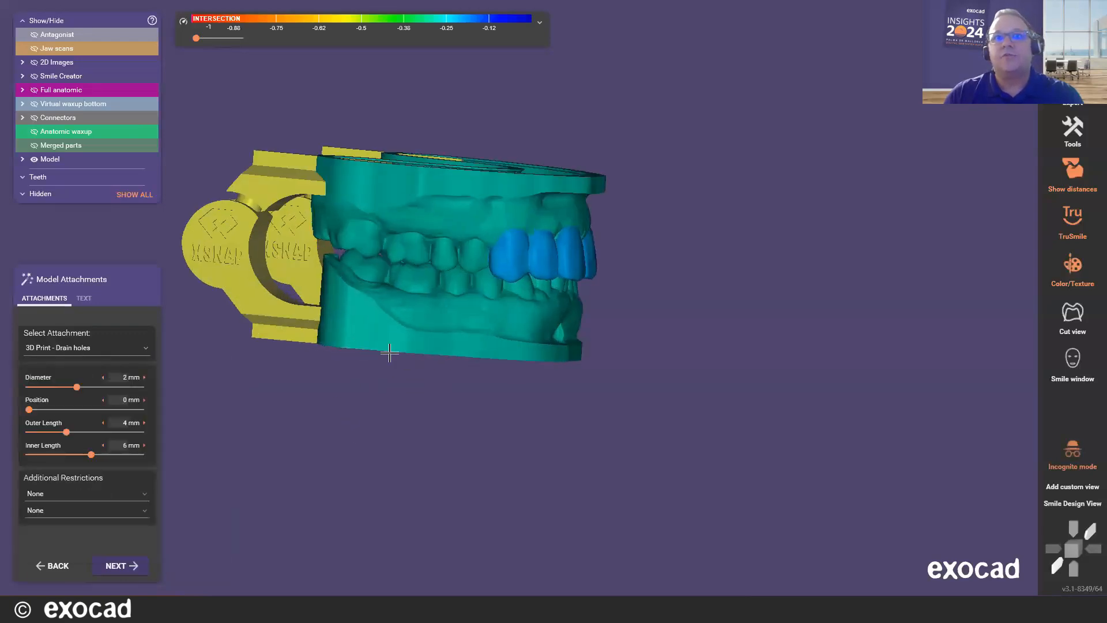
click(394, 351)
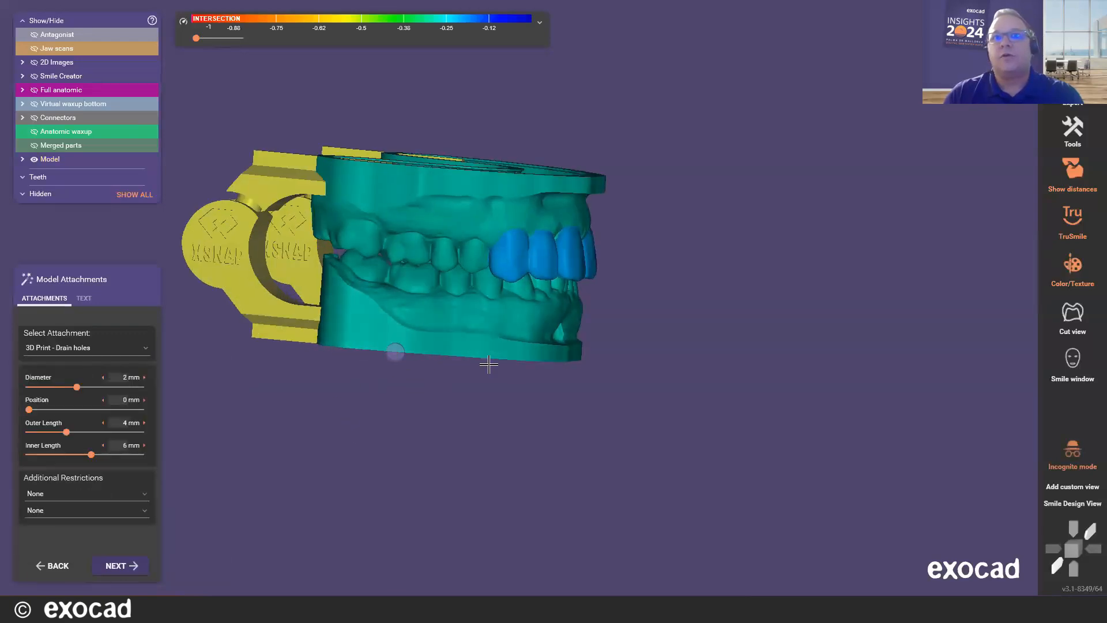
right_drag(494, 348, 409, 375)
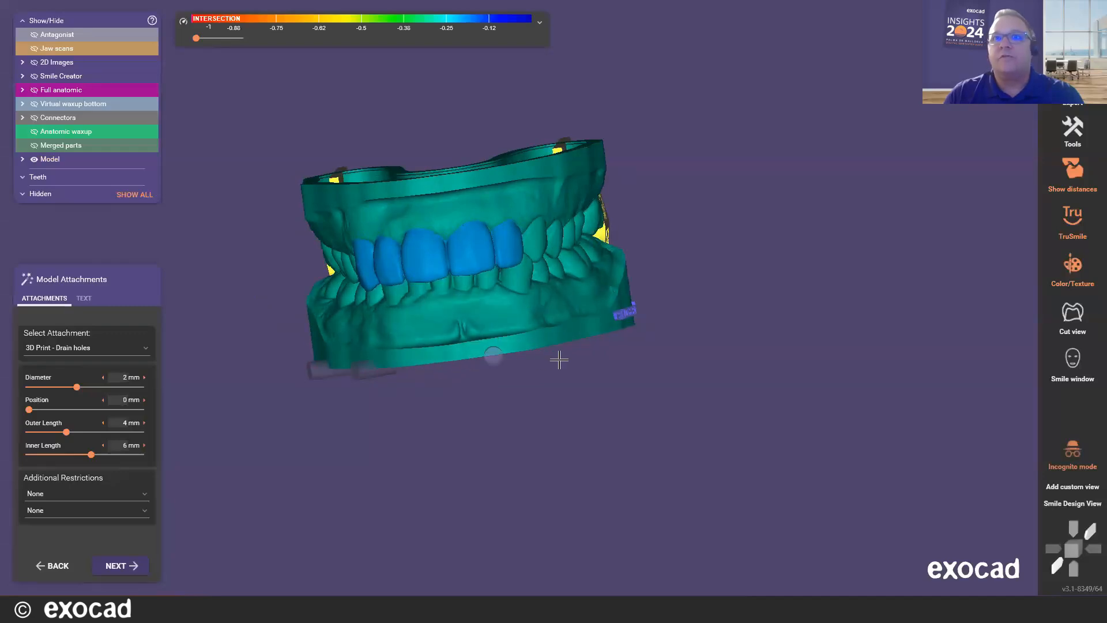
right_drag(558, 359, 441, 373)
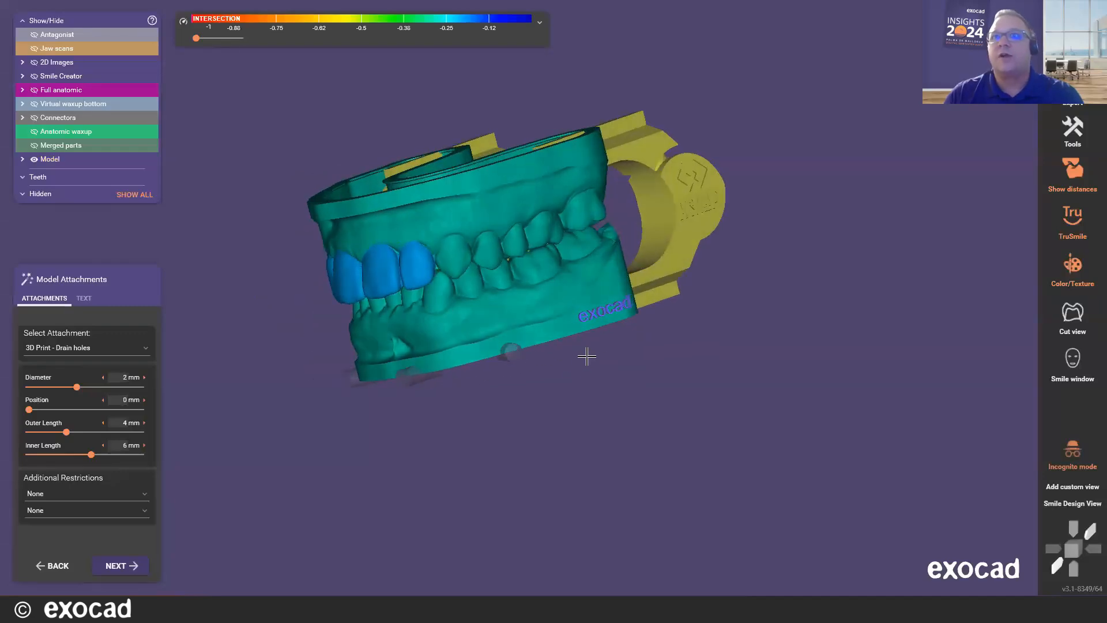
right_drag(585, 353, 431, 200)
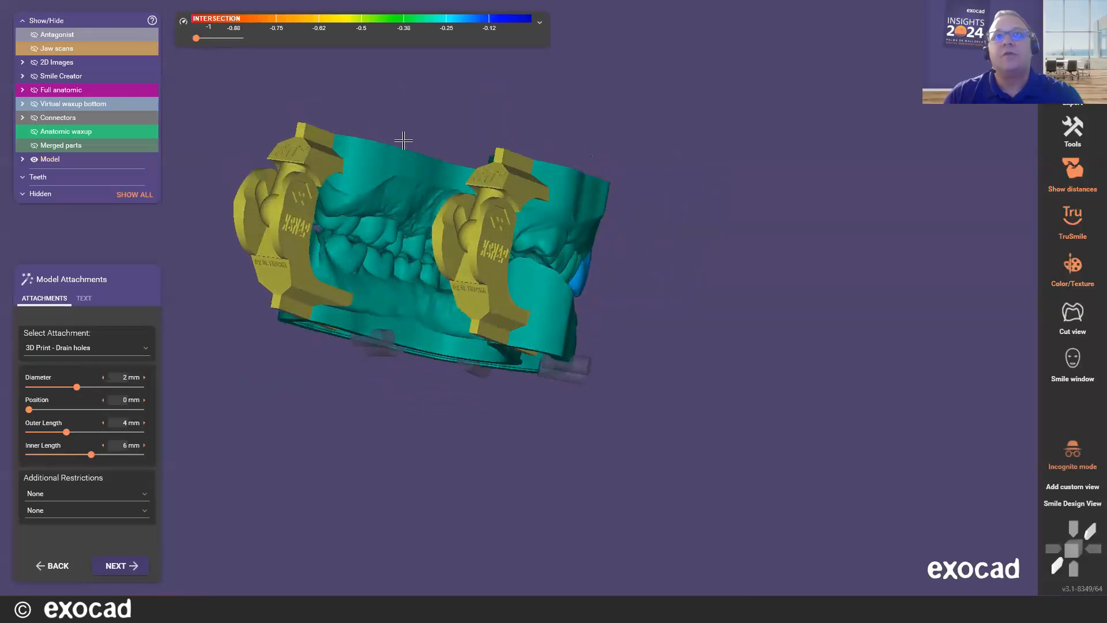
Place 2 mm drain holes around the top edge of the upper model's base
right_drag(404, 149, 542, 201)
click(469, 163)
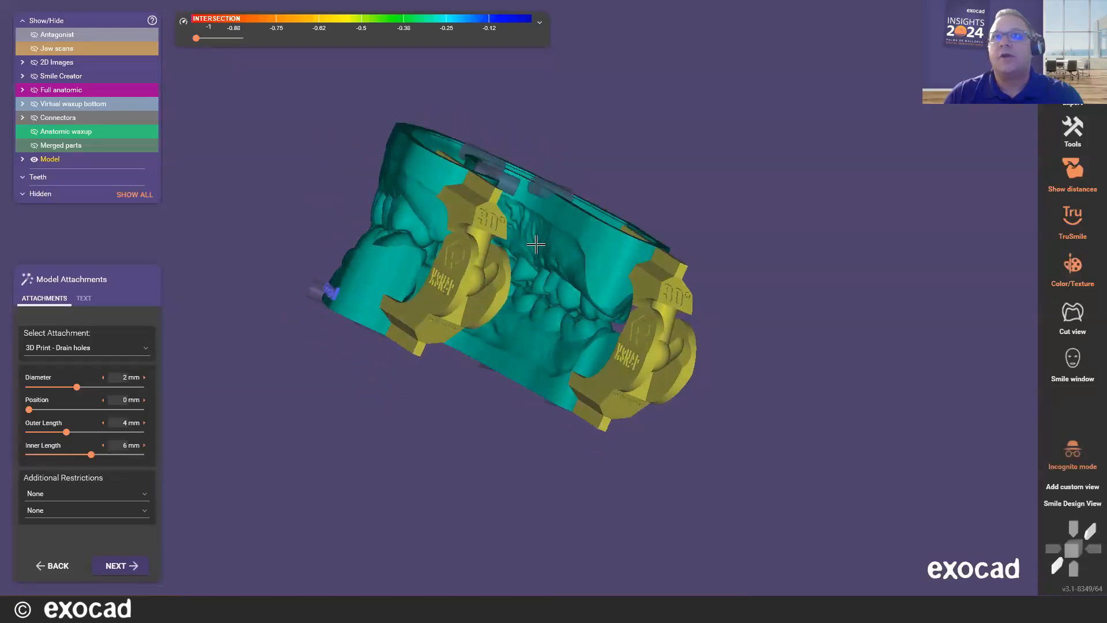
right_drag(536, 245, 496, 159)
click(496, 158)
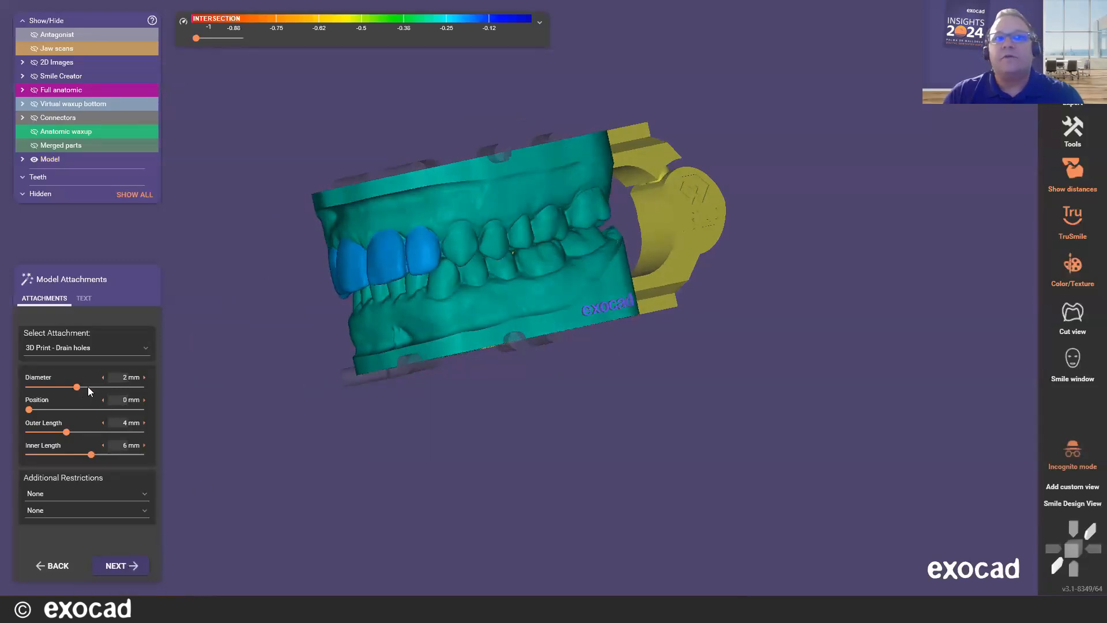
Apply the hinges, drain holes and raised text to both models and complete the model attachments stage
click(121, 565)
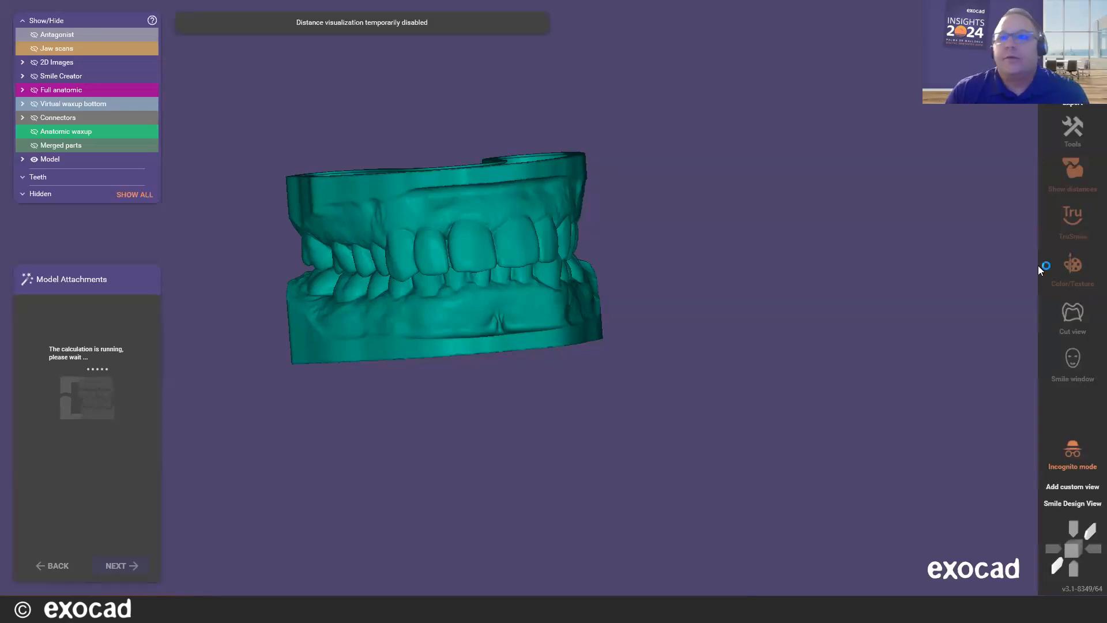
right_drag(724, 312, 435, 352)
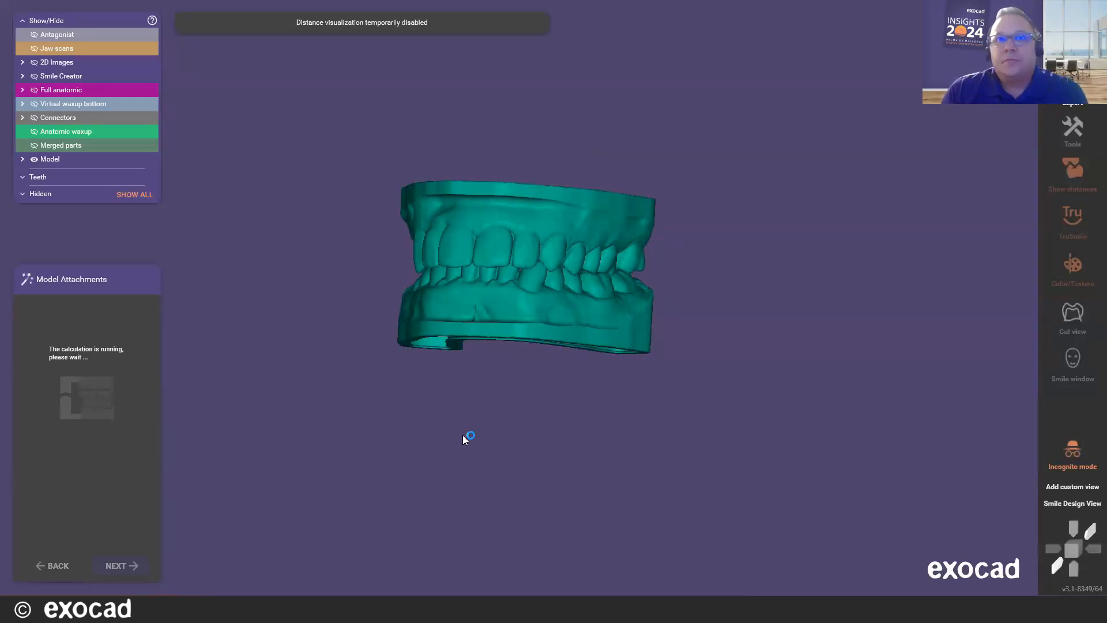
right_drag(462, 434, 519, 444)
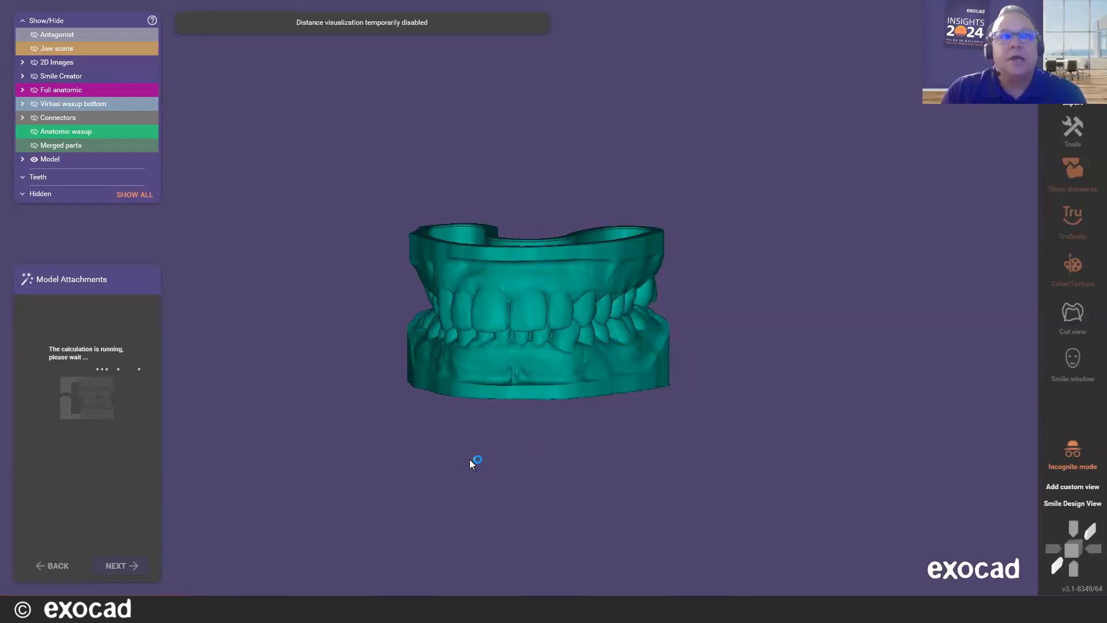
right_drag(556, 399, 517, 396)
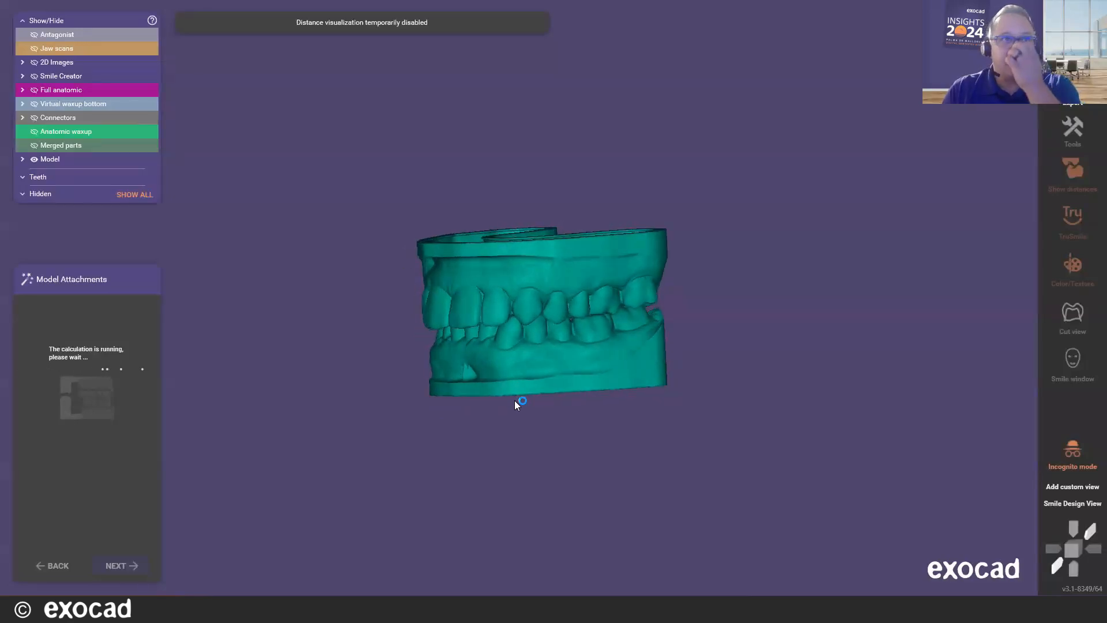
right_drag(465, 395, 565, 407)
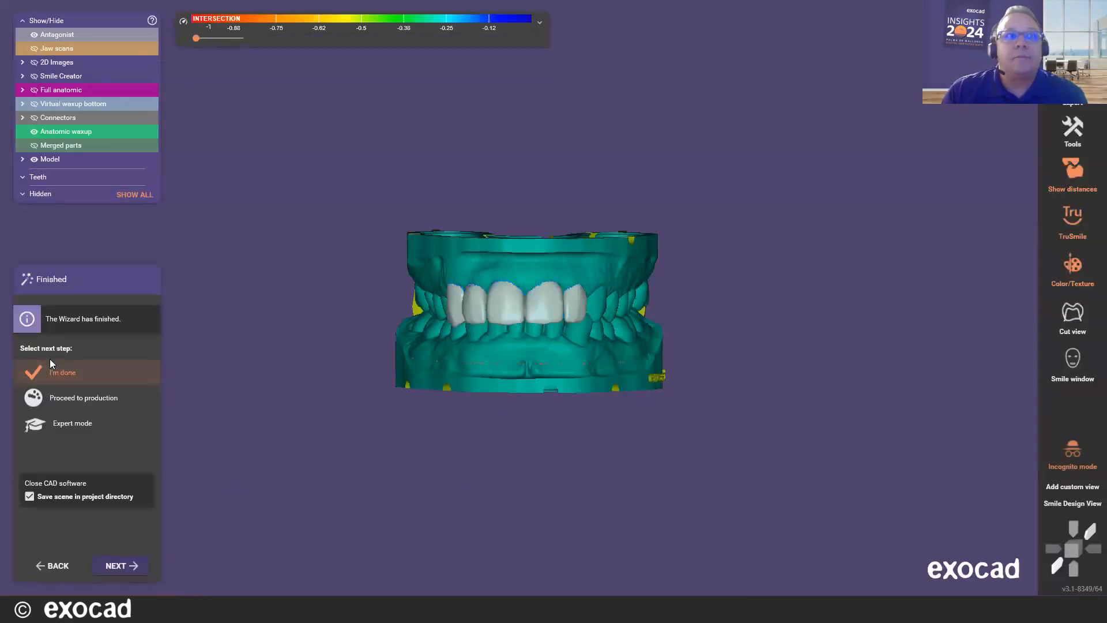
Finish the wizard as done, overwrite the existing scene file in the project directory, and switch to exocad DentalDB
click(139, 568)
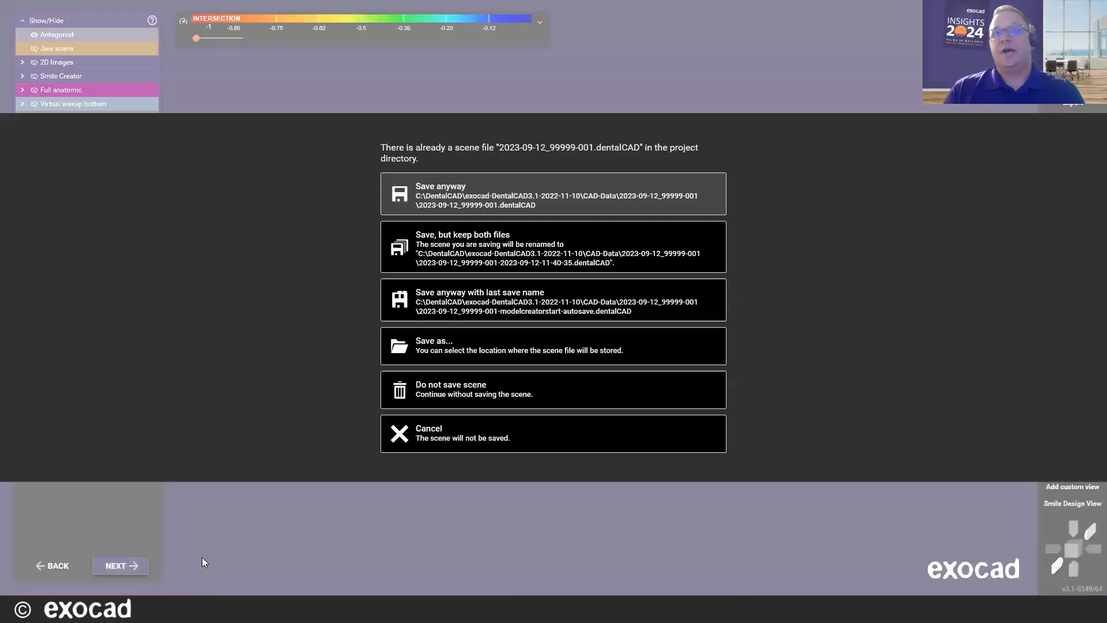
click(426, 188)
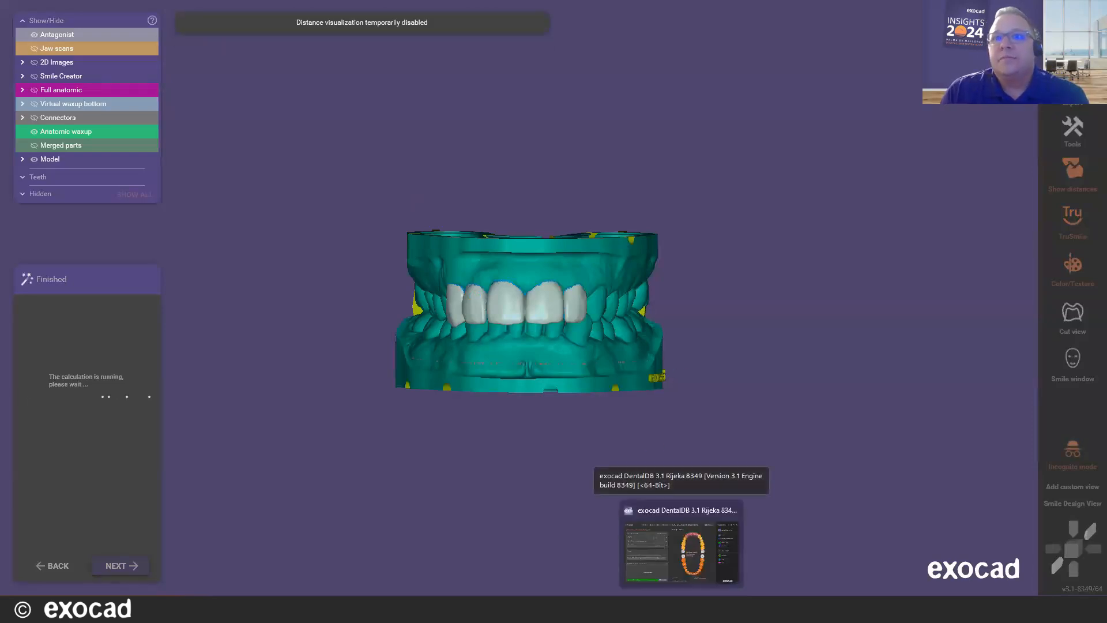
click(682, 608)
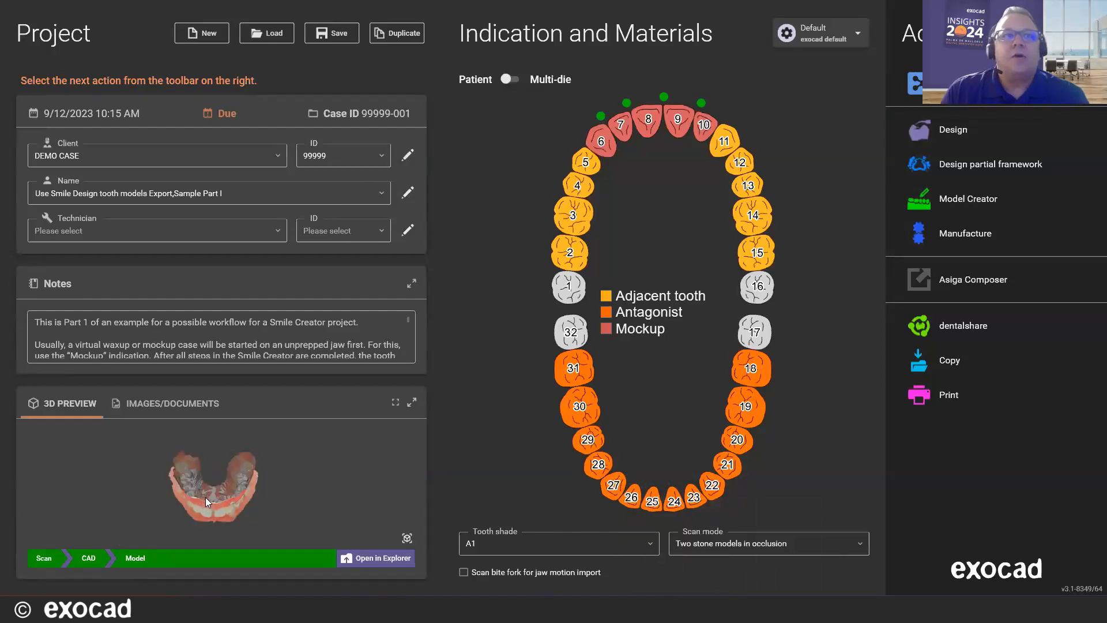
Transfer only the Asiga DentaTOOTH waxup from the CAD parts to Asiga Composer for printing
right_drag(197, 483, 131, 524)
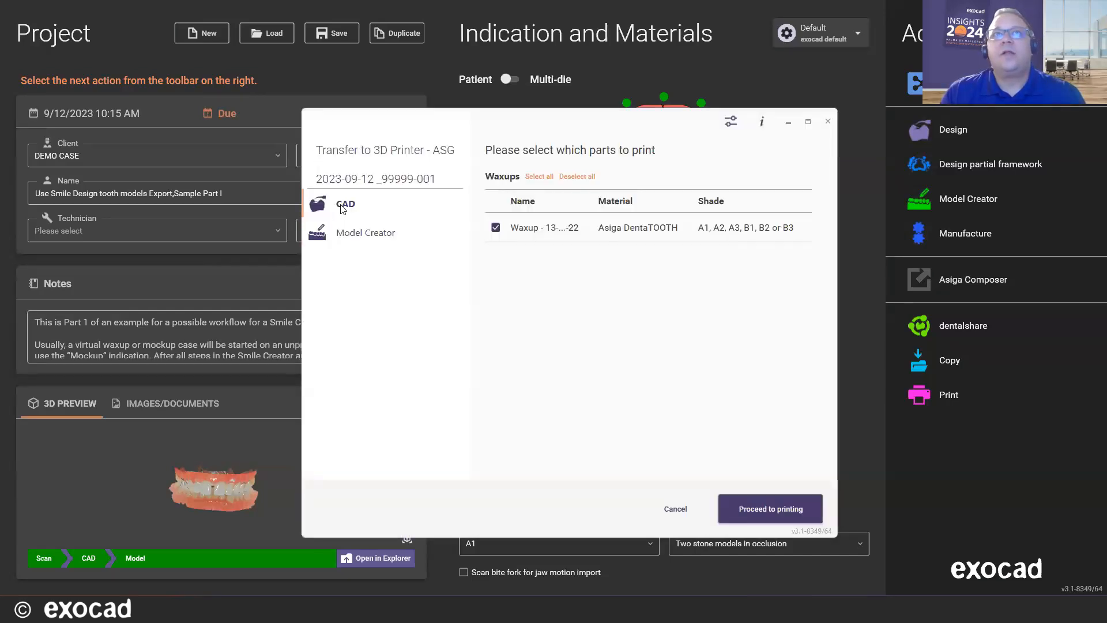
click(351, 237)
click(354, 203)
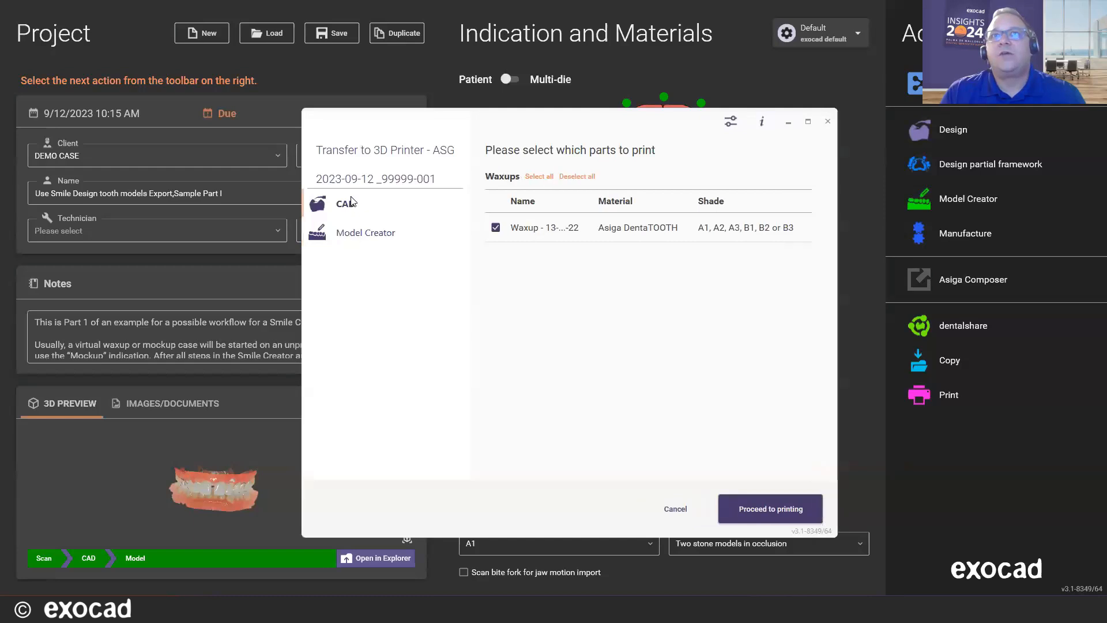
click(776, 509)
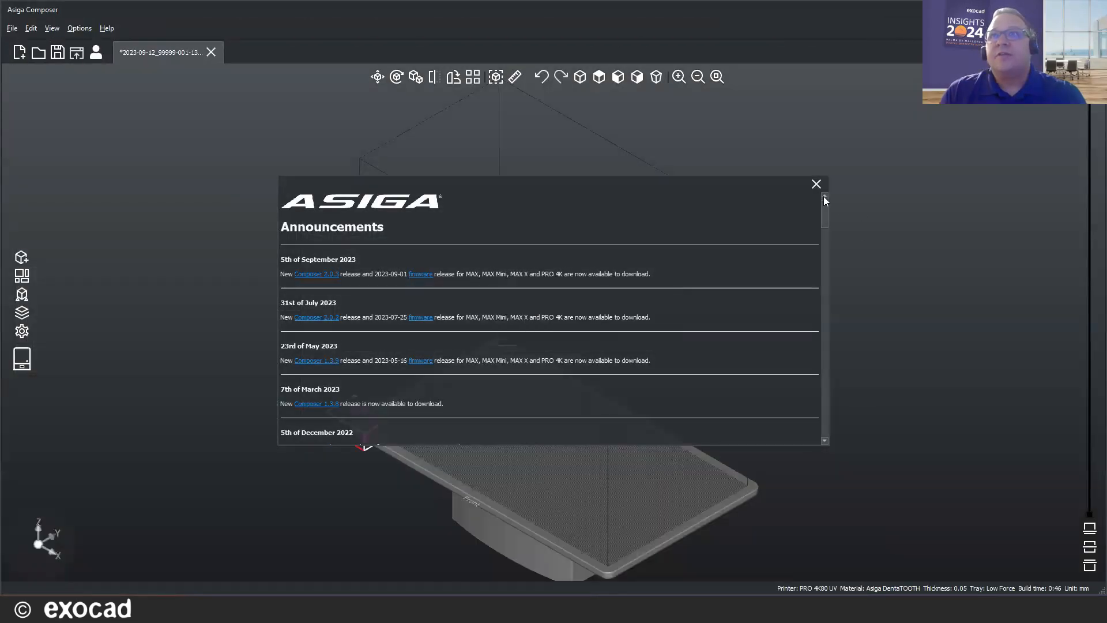
Inspect the waxup on the printer's build platform, then discard the unsaved build and return to exocad DentalDB
click(816, 184)
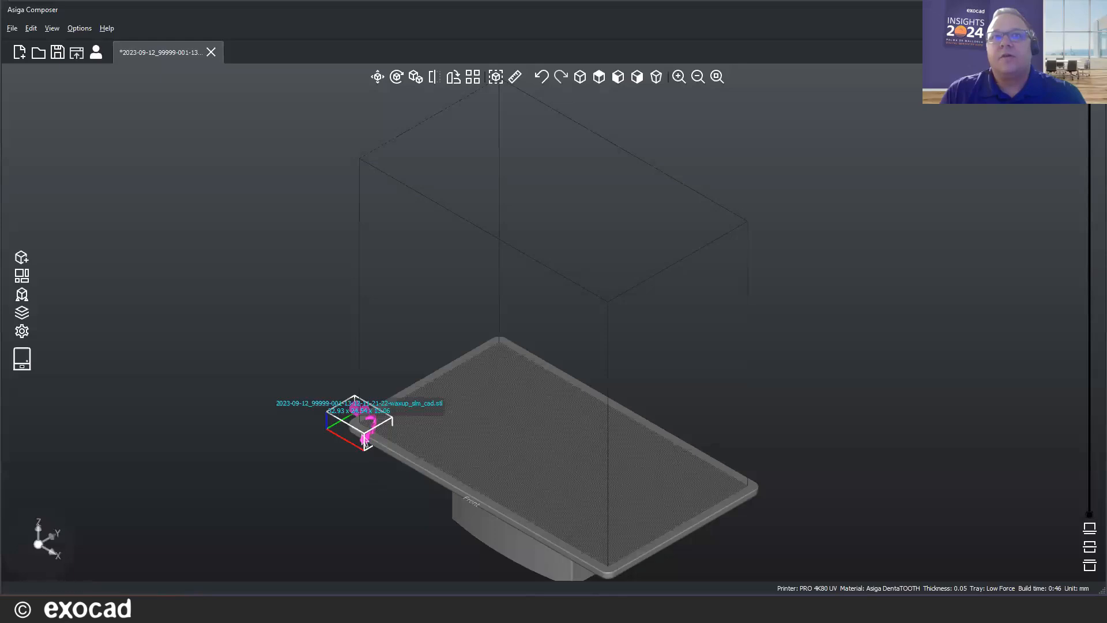
scroll(425, 413, up, 5)
scroll(460, 399, down, 6)
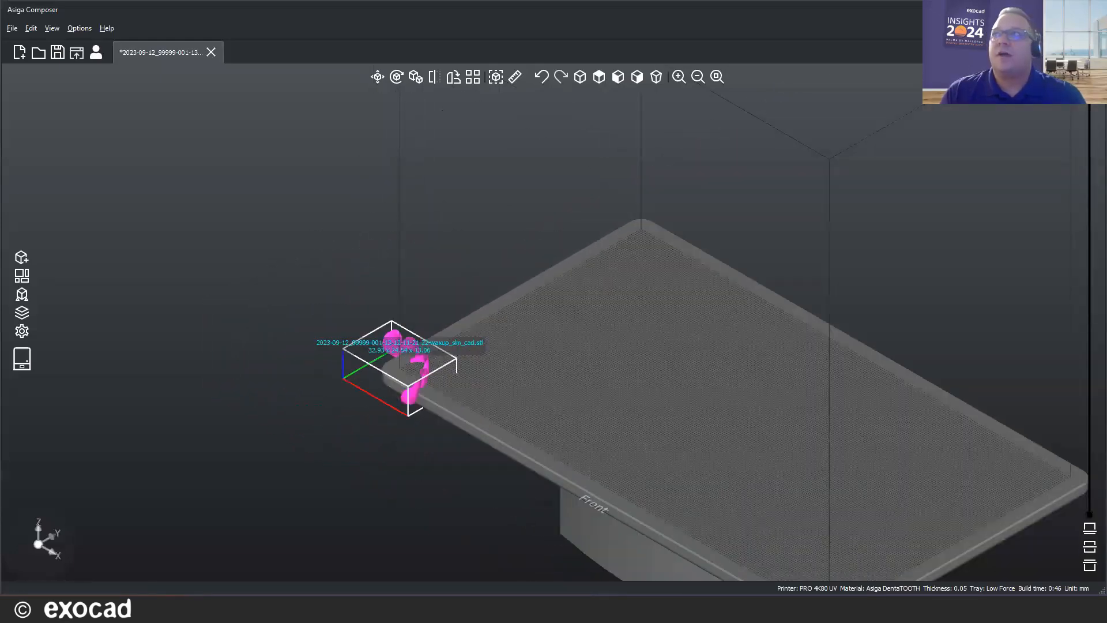
click(1094, 10)
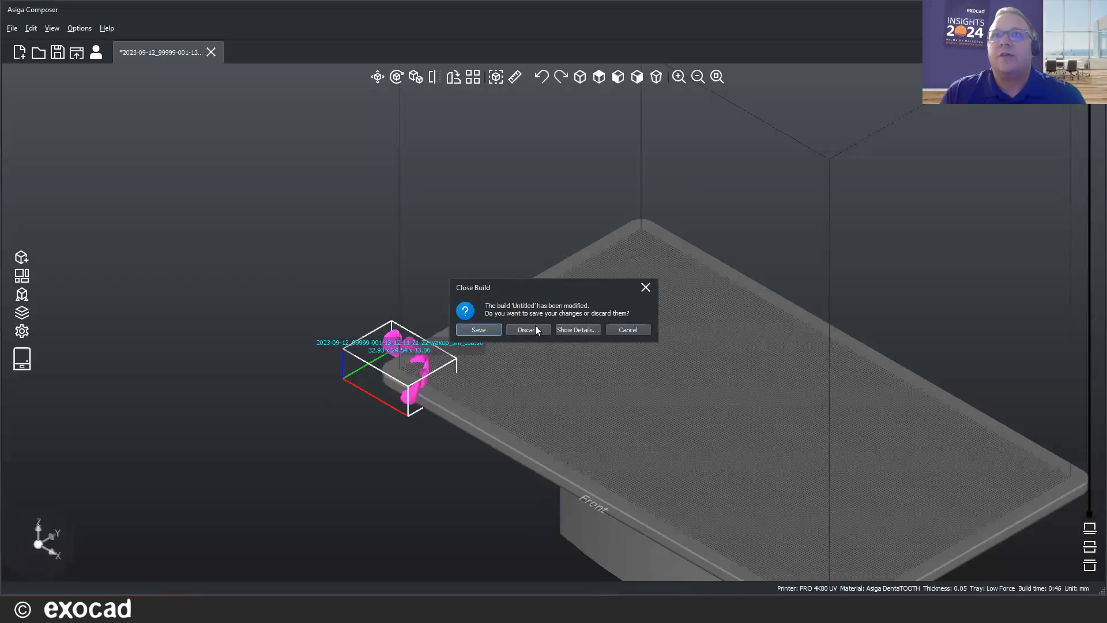
click(536, 329)
click(826, 128)
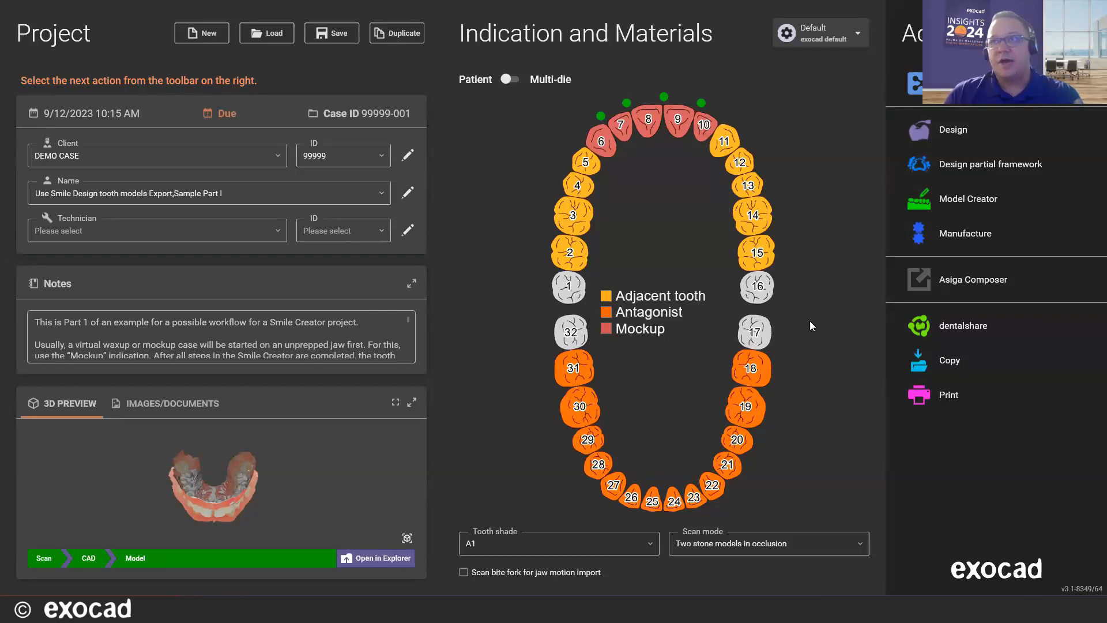
Upload the scan data and production data for model manufacturing to the demo recipient through dentalshare, using the Model production service
click(909, 325)
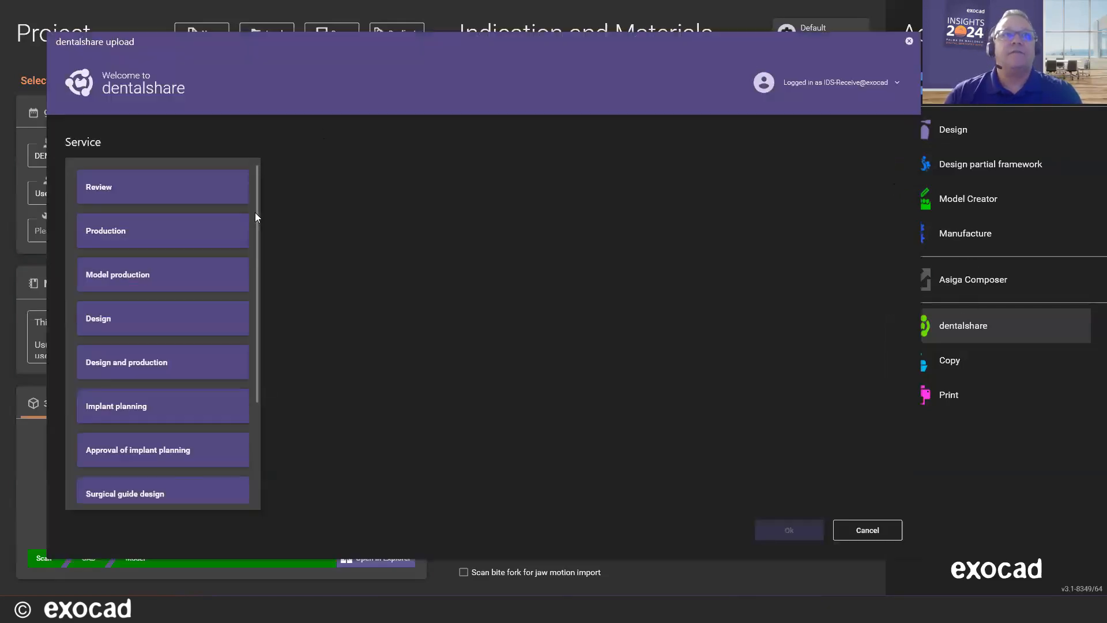
mouse_move(255, 212)
mouse_down()
mouse_move(283, 336)
mouse_move(265, 199)
mouse_up()
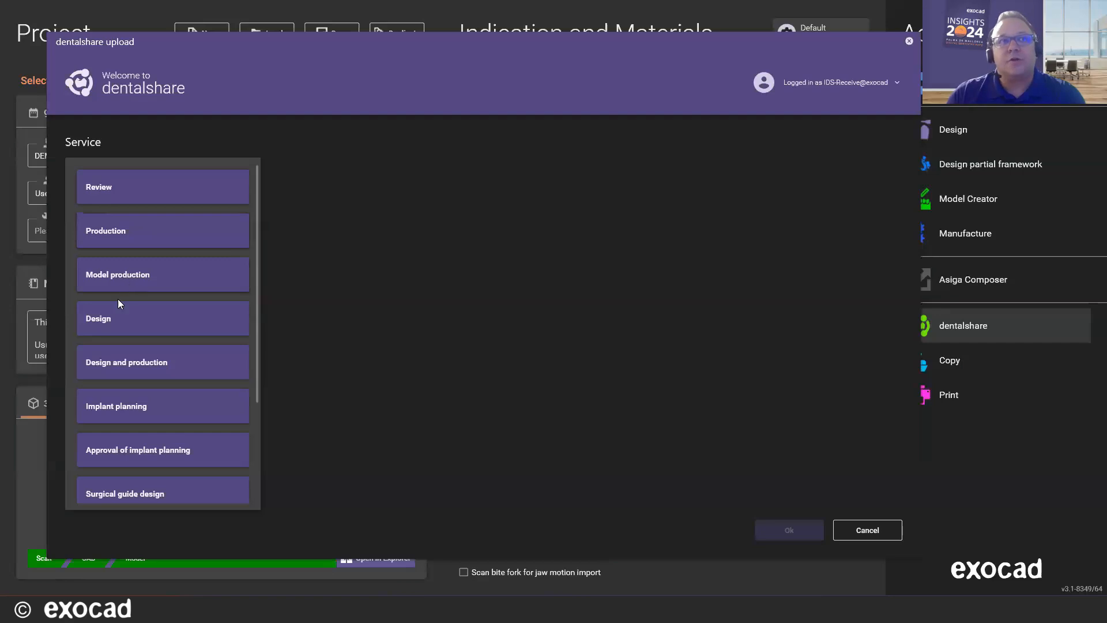
scroll(118, 363, down, 3)
scroll(128, 293, down, 2)
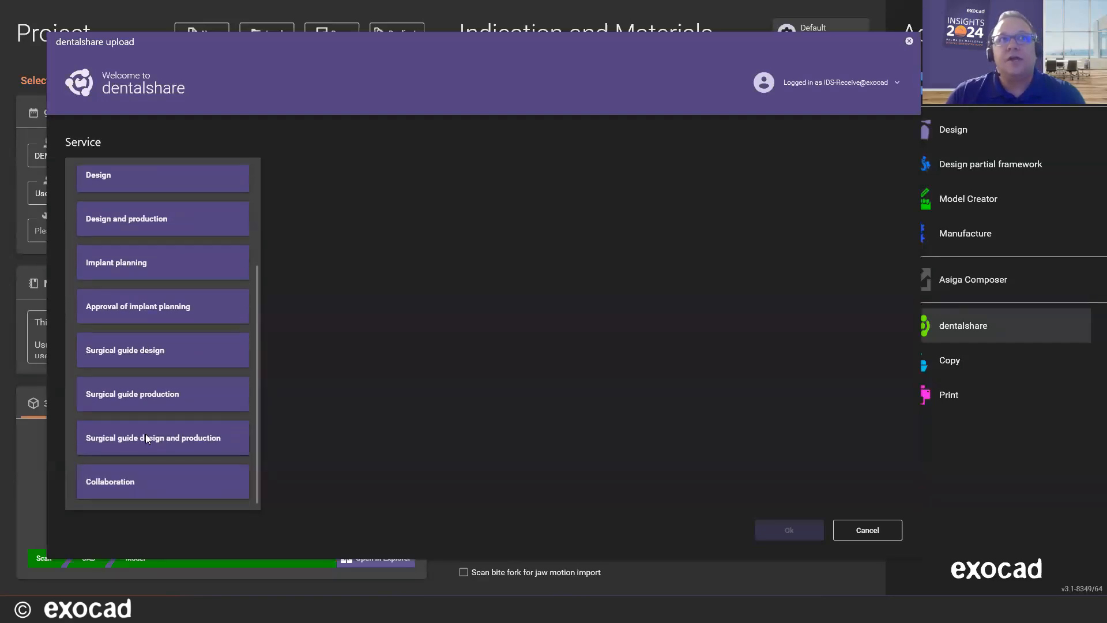
scroll(145, 434, up, 1)
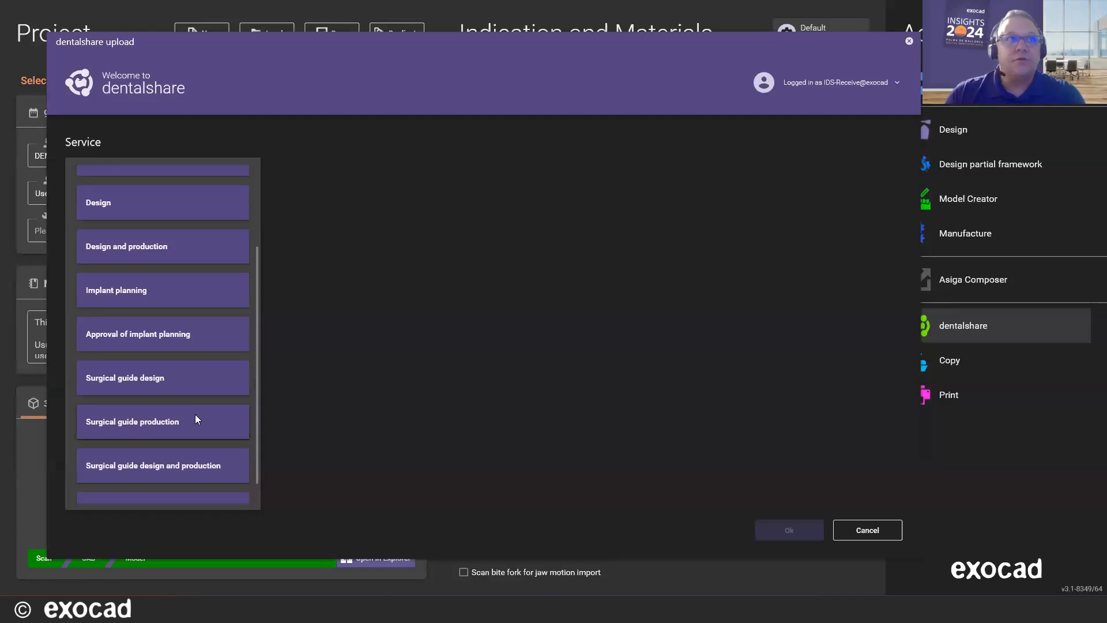
scroll(194, 414, up, 3)
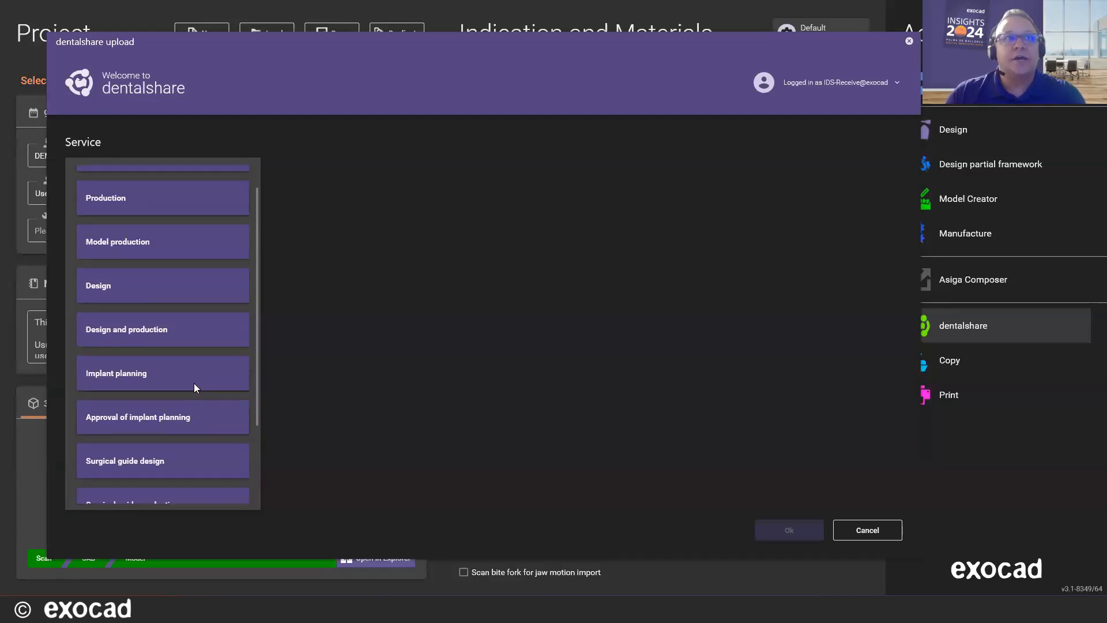
scroll(222, 265, up, 1)
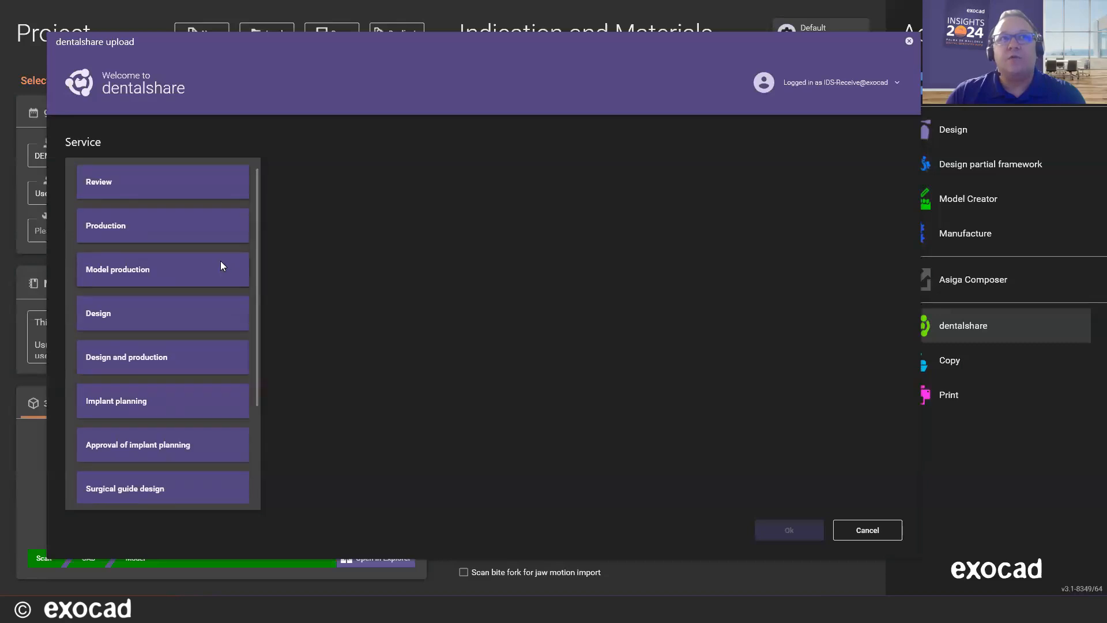
click(132, 279)
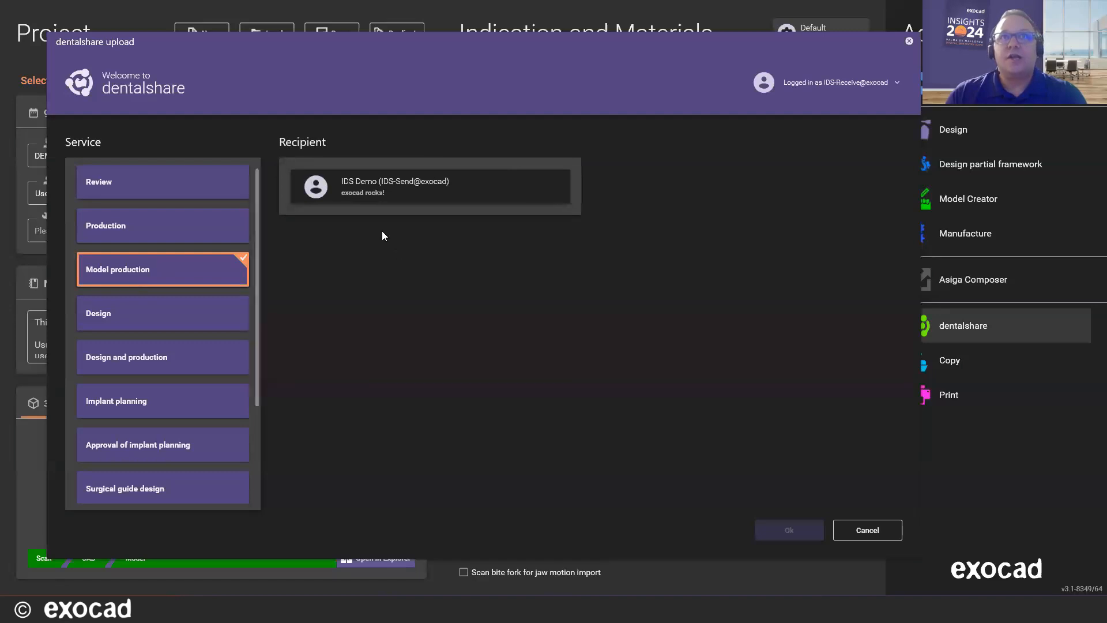
click(385, 193)
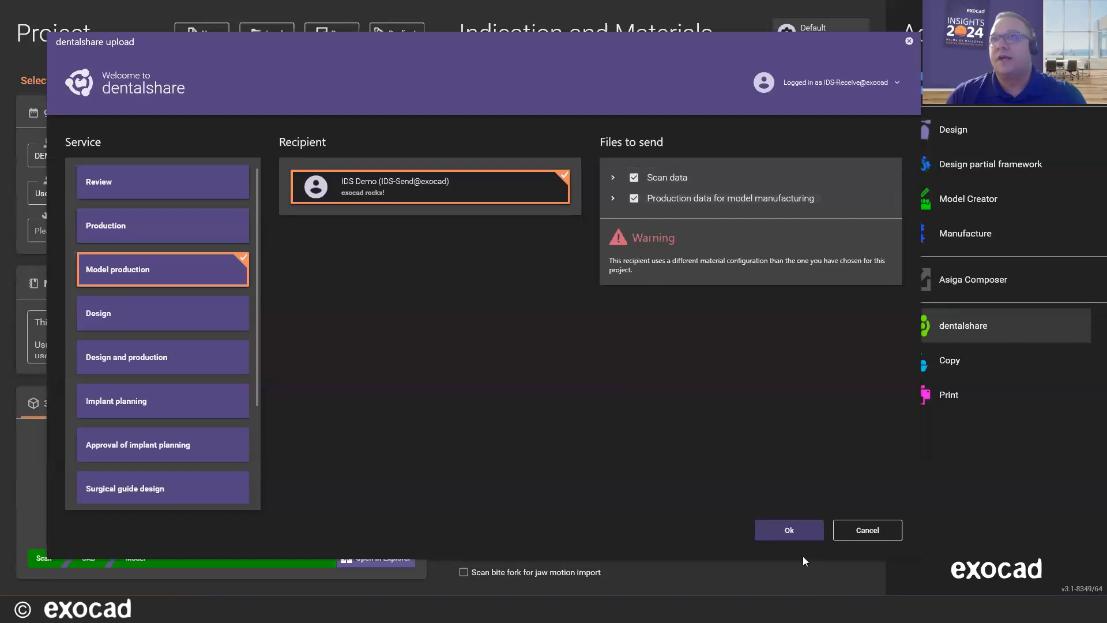
click(788, 530)
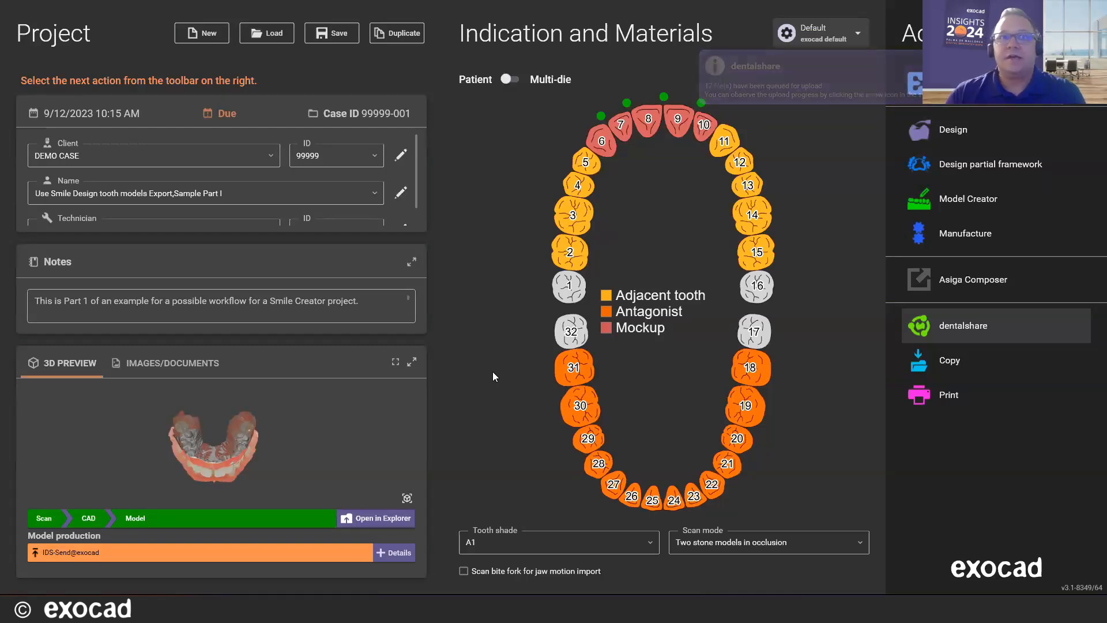
Review the details of the model production upload, including its conversation and sent files, then close them
click(397, 552)
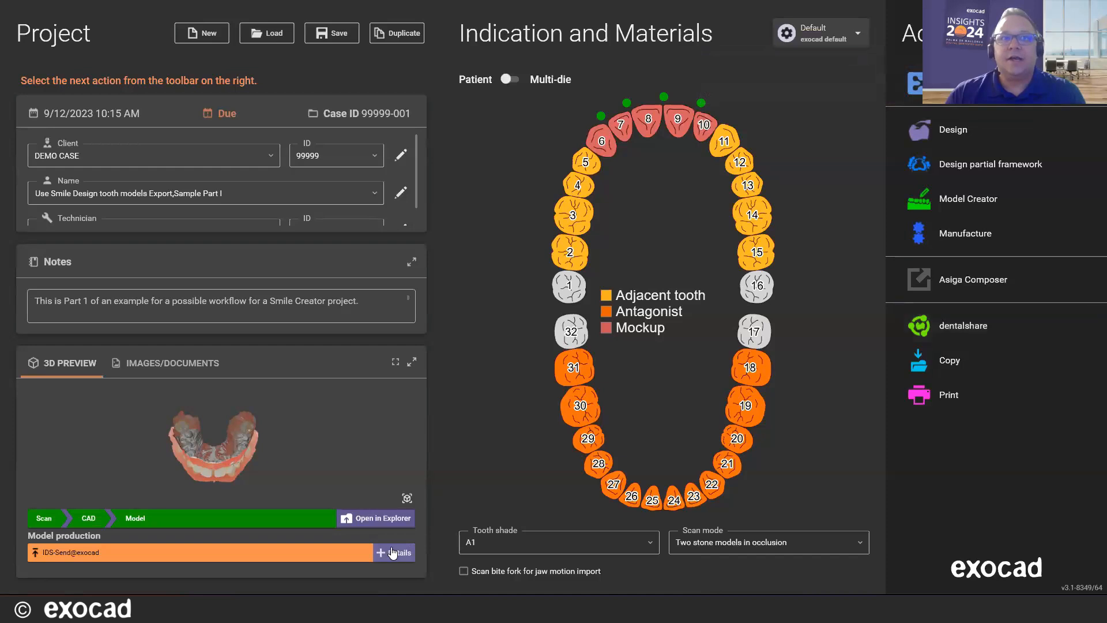
click(504, 485)
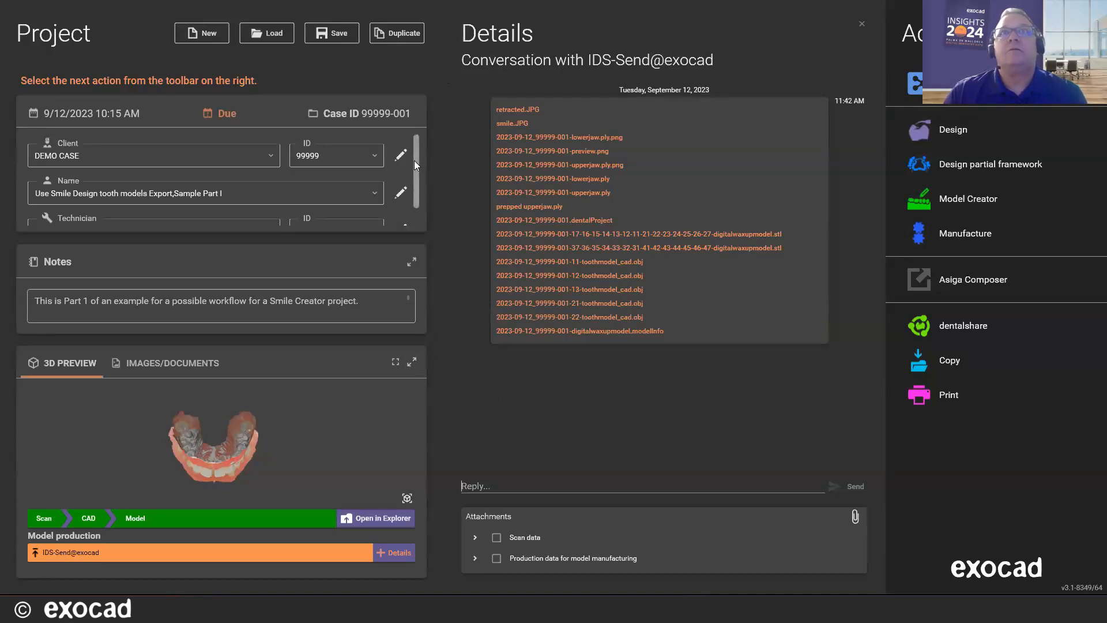
mouse_move(414, 160)
mouse_down()
mouse_move(415, 189)
mouse_move(414, 143)
mouse_up()
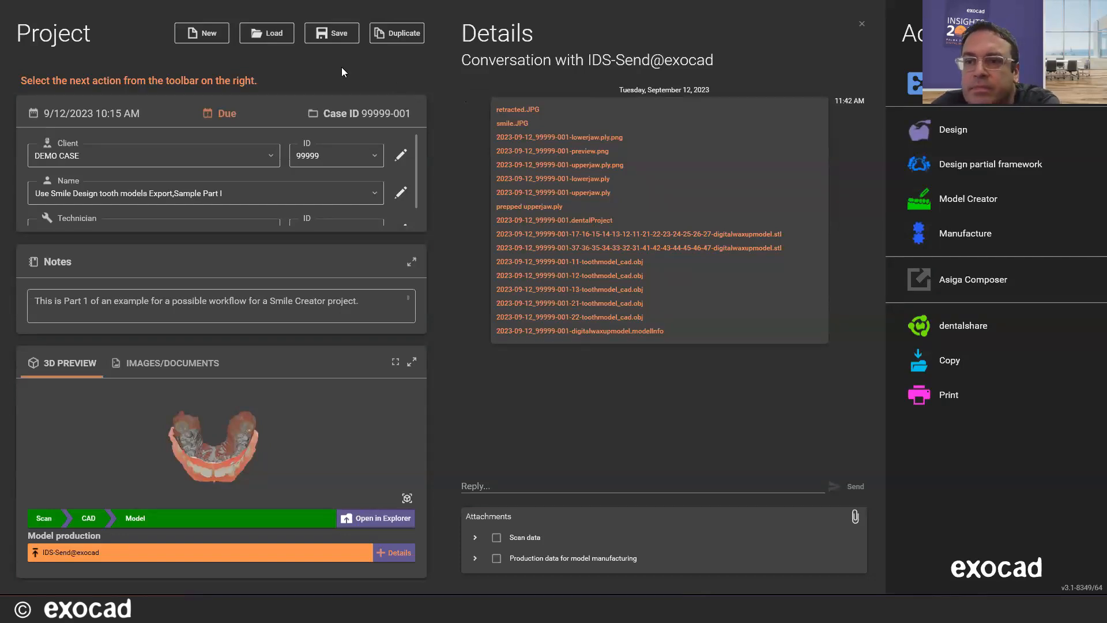
click(385, 554)
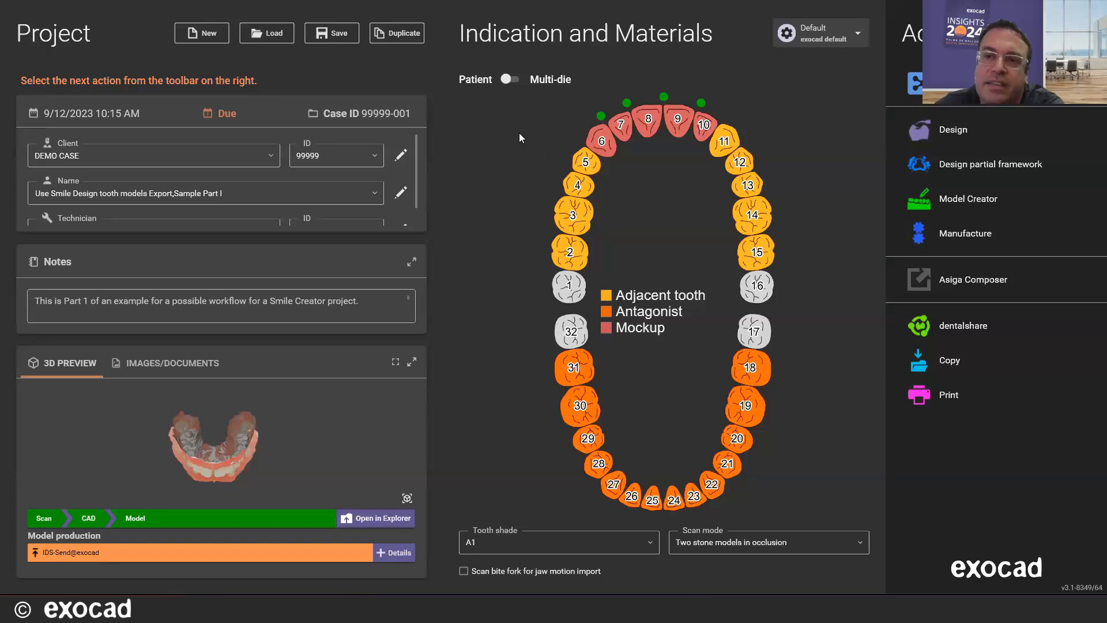
Define tooth 6 as an anatomic crown in Acrylic/PMMA
click(606, 142)
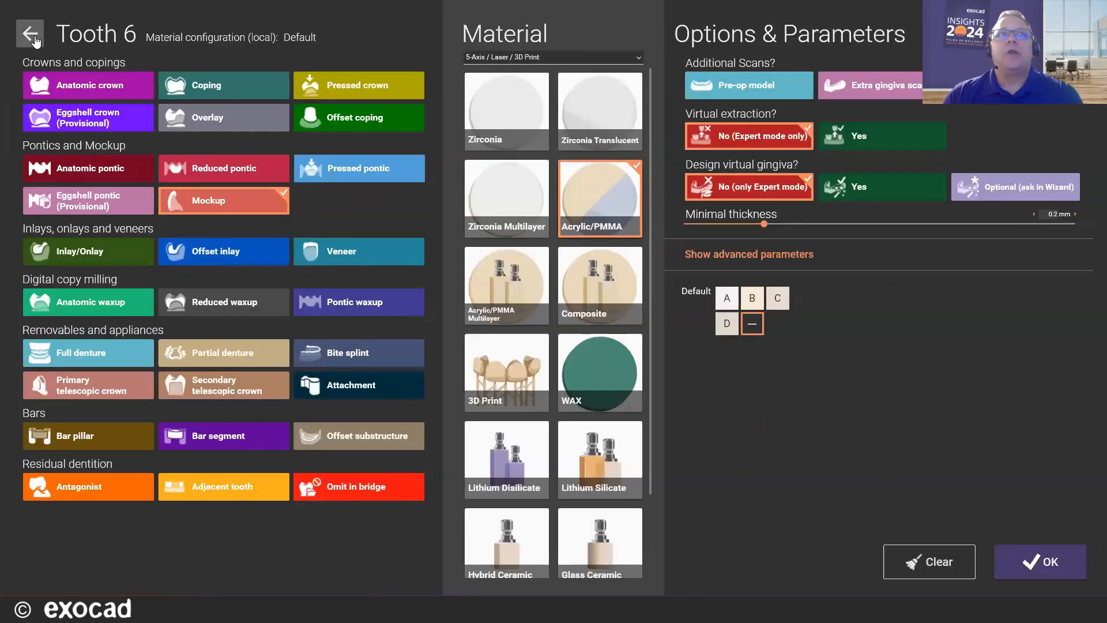
click(85, 84)
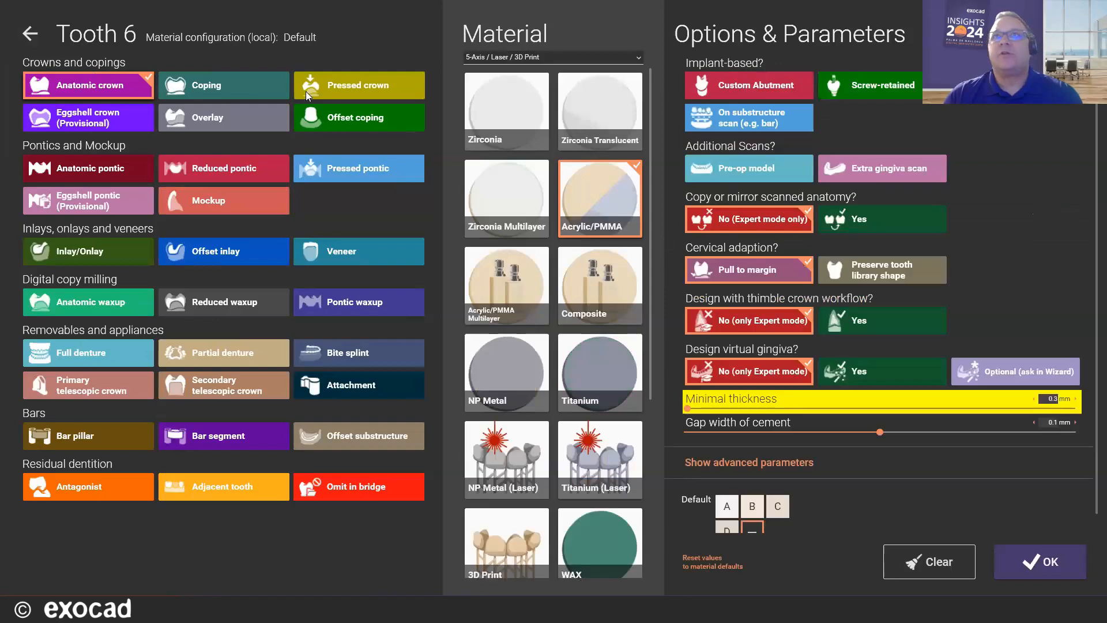
click(1039, 568)
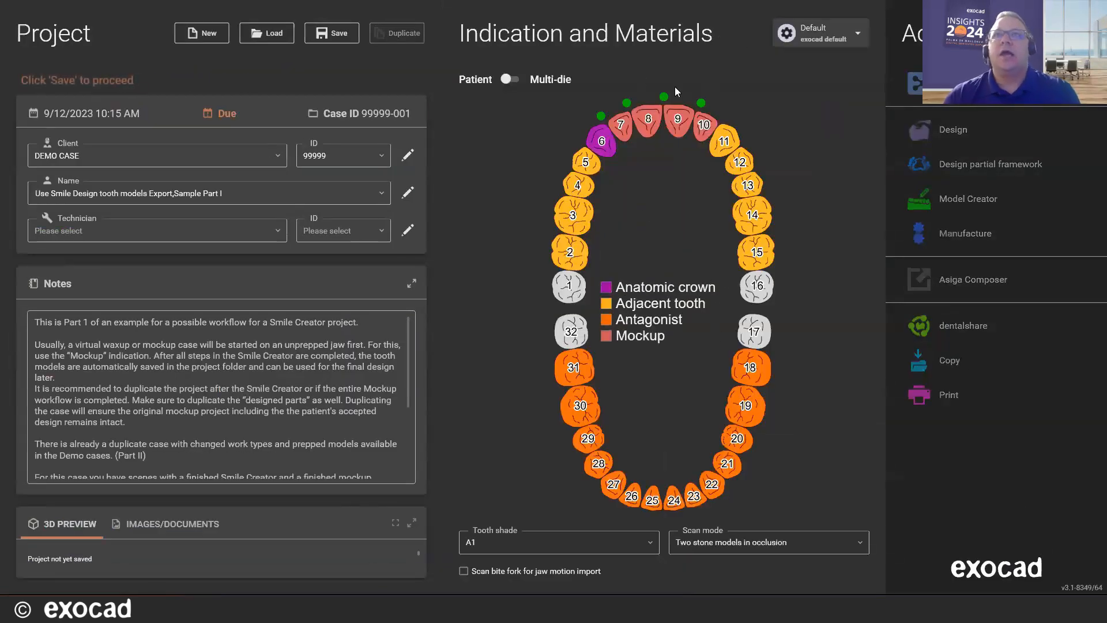
Copy the anatomic crown definition from tooth 6 to teeth 7 through 10 and save the changed project
click(602, 144)
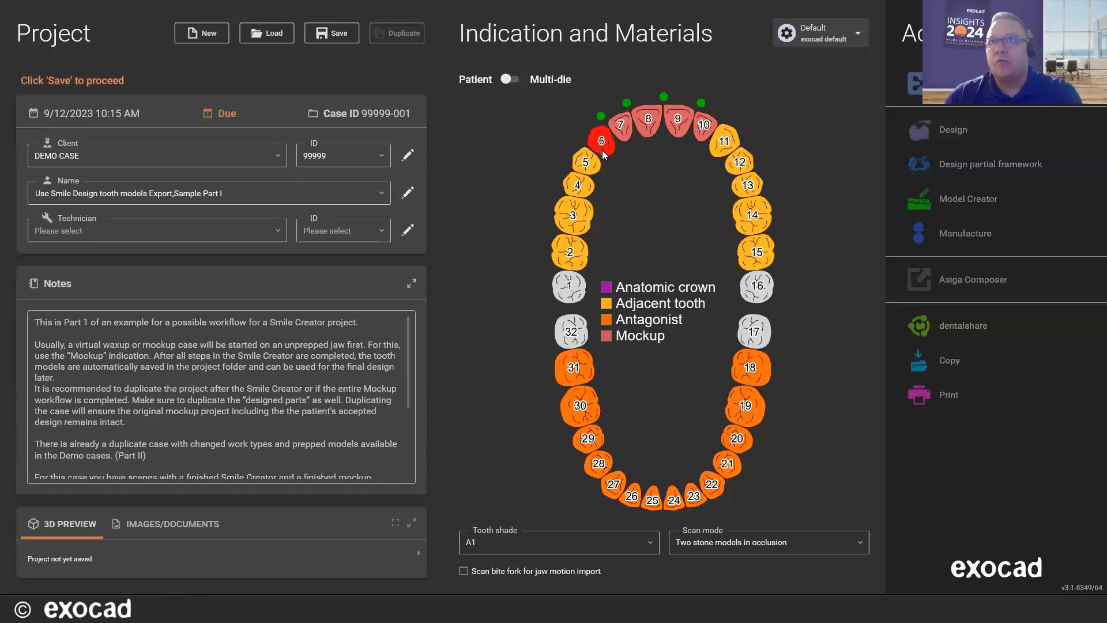
click(626, 128)
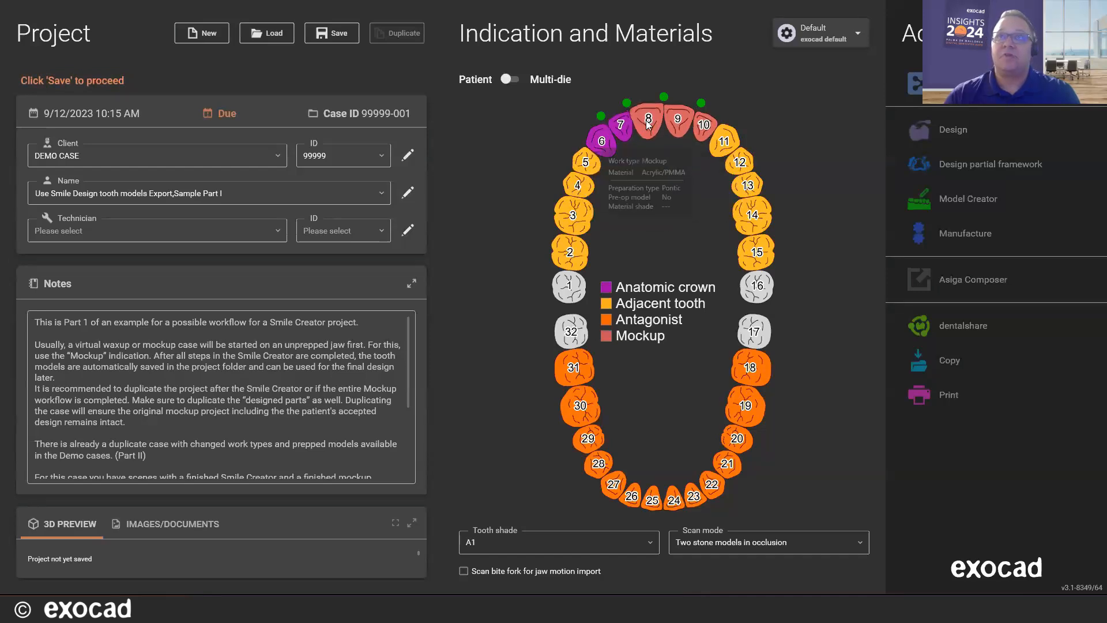
click(706, 131)
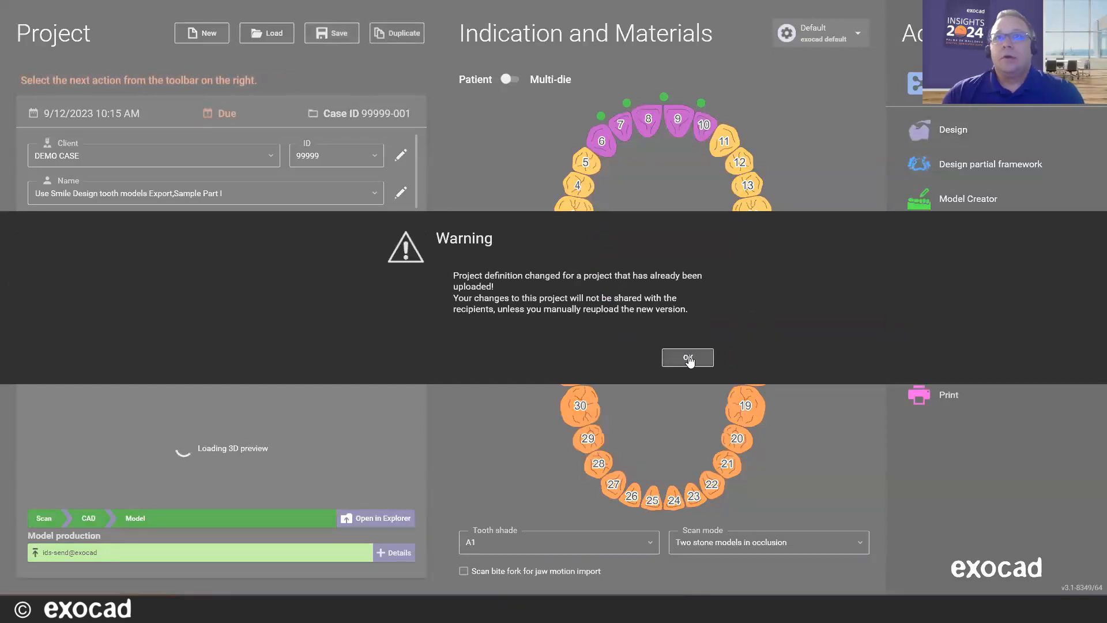
click(688, 358)
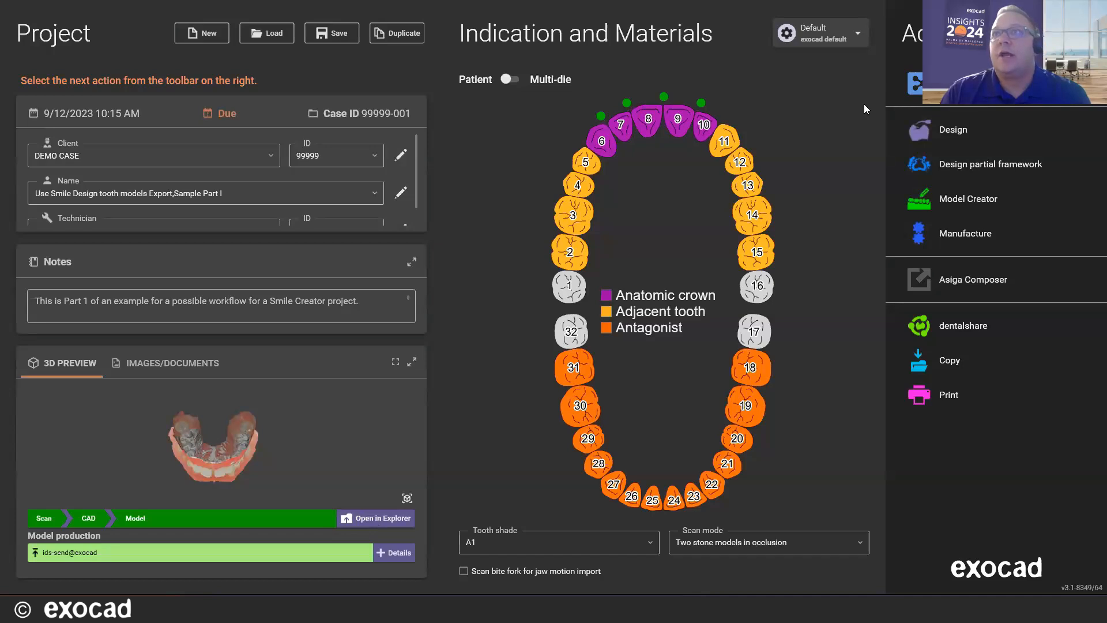
Start the crown design with scan data only and load the previously designed tooth models as template
click(914, 129)
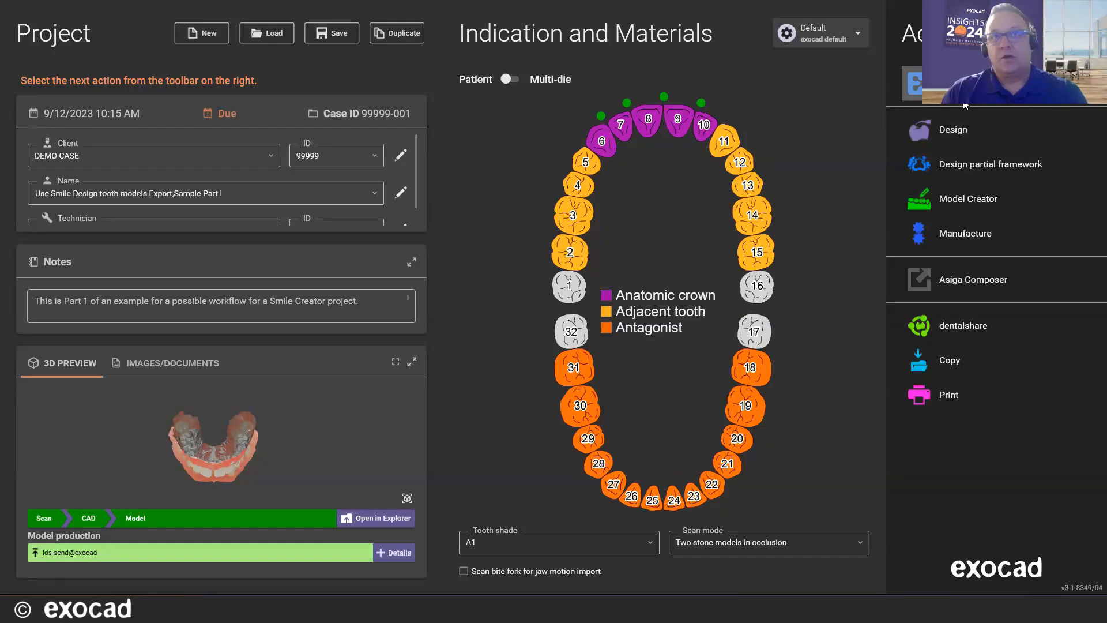
click(969, 131)
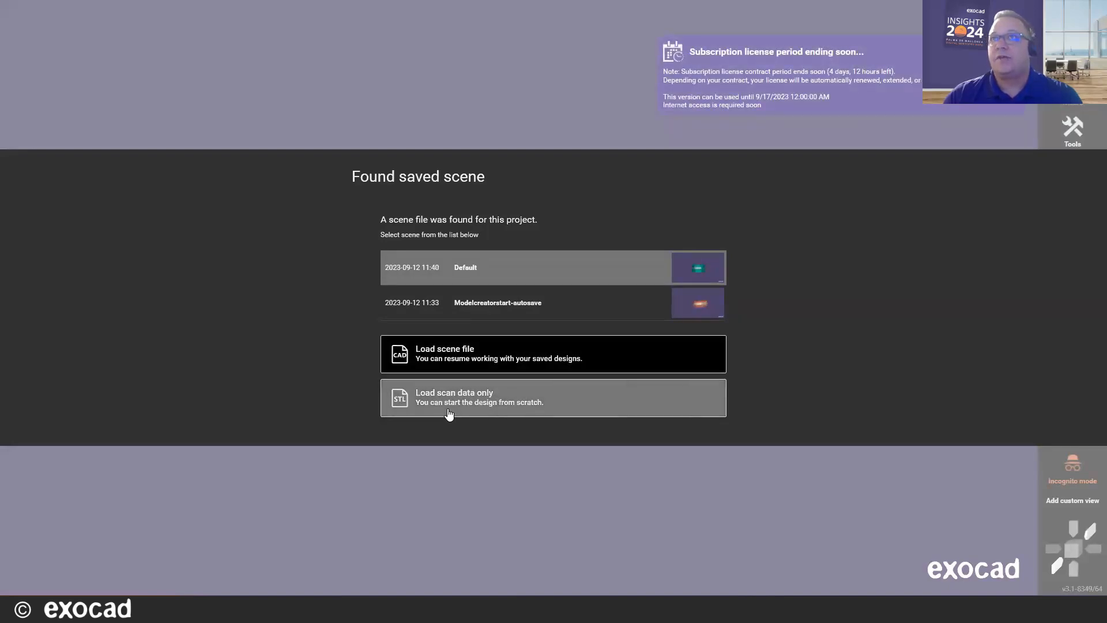
click(449, 412)
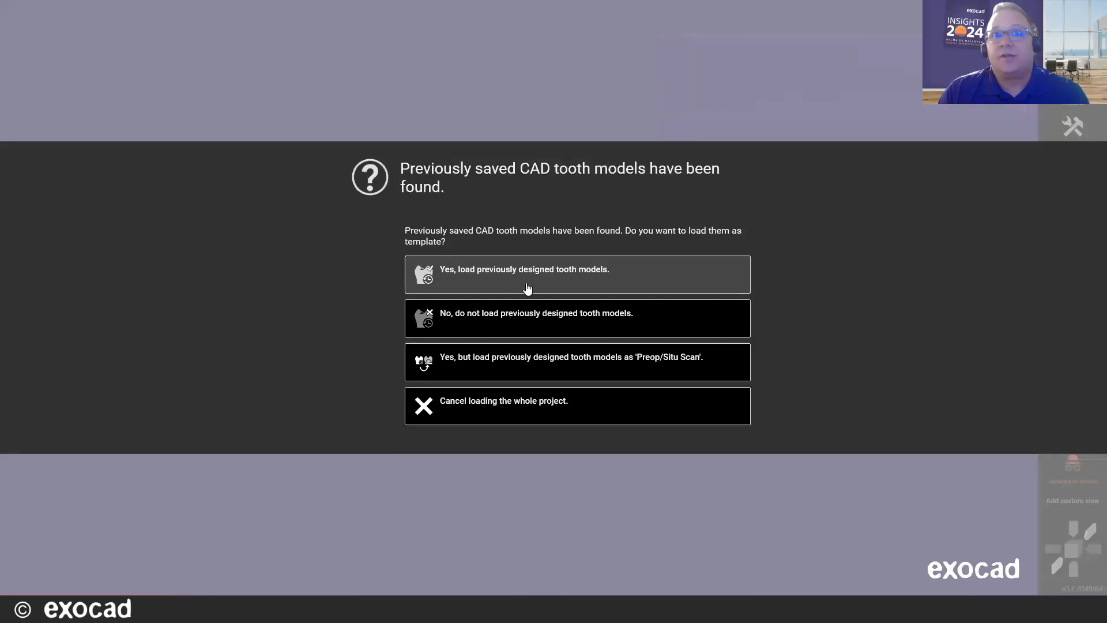
click(464, 276)
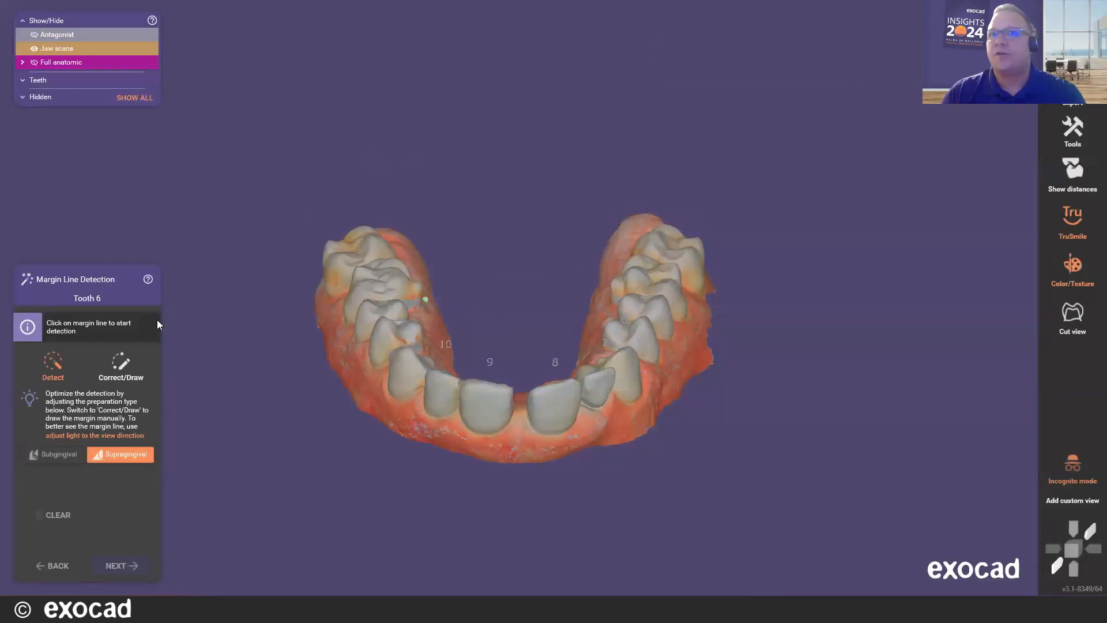
Switch the crown design from the guided wizard to Expert mode and open the Add/Remove Mesh tool
right_drag(420, 253, 383, 288)
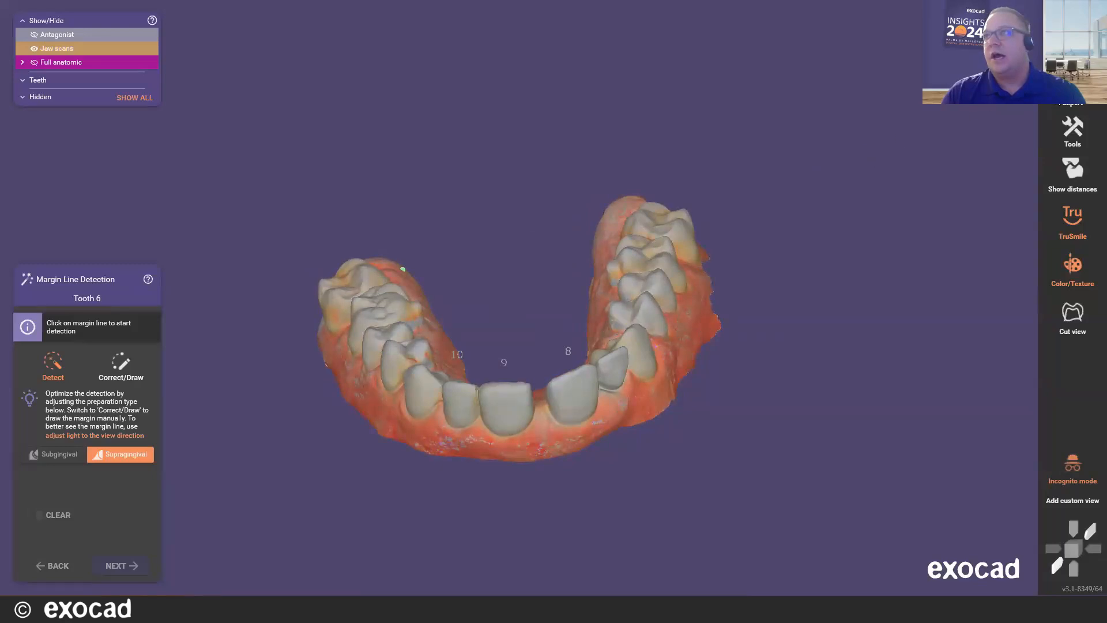
click(1073, 88)
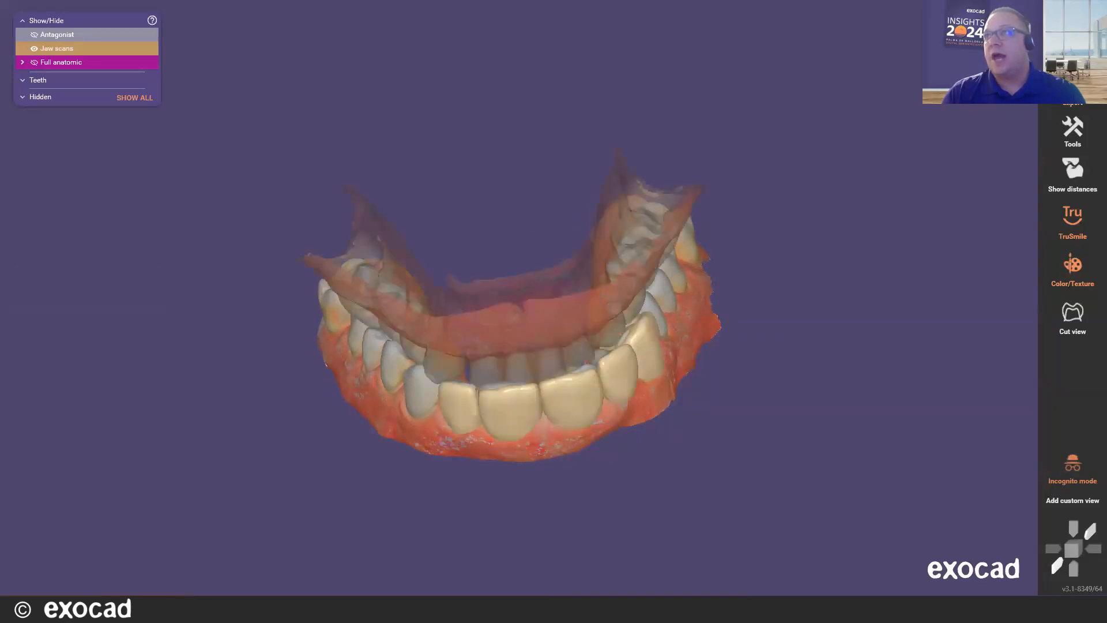
click(1071, 128)
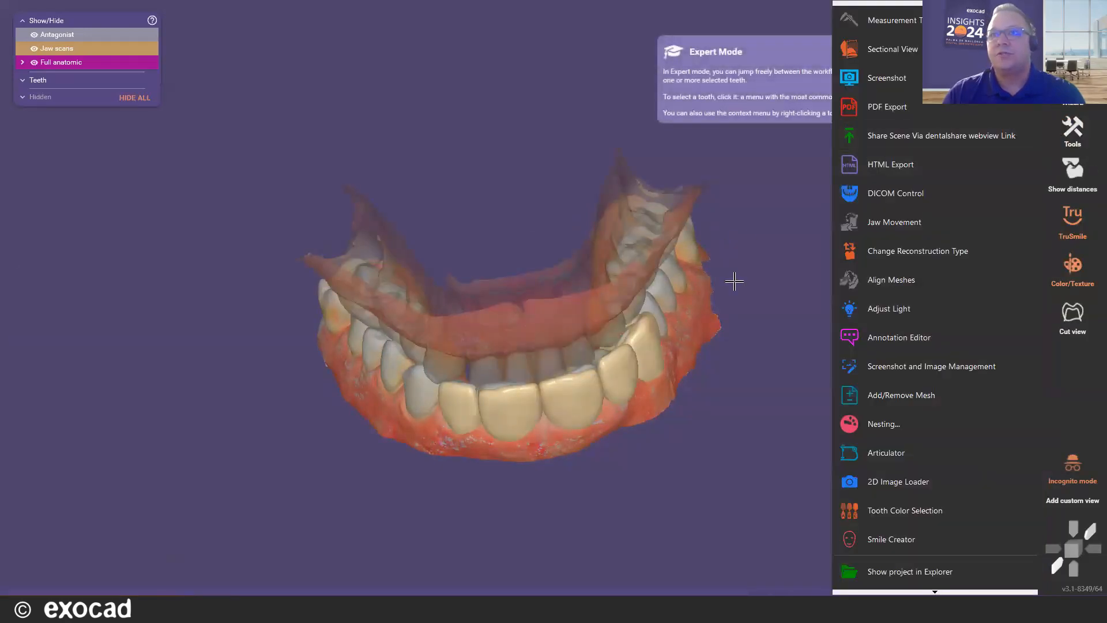
click(875, 395)
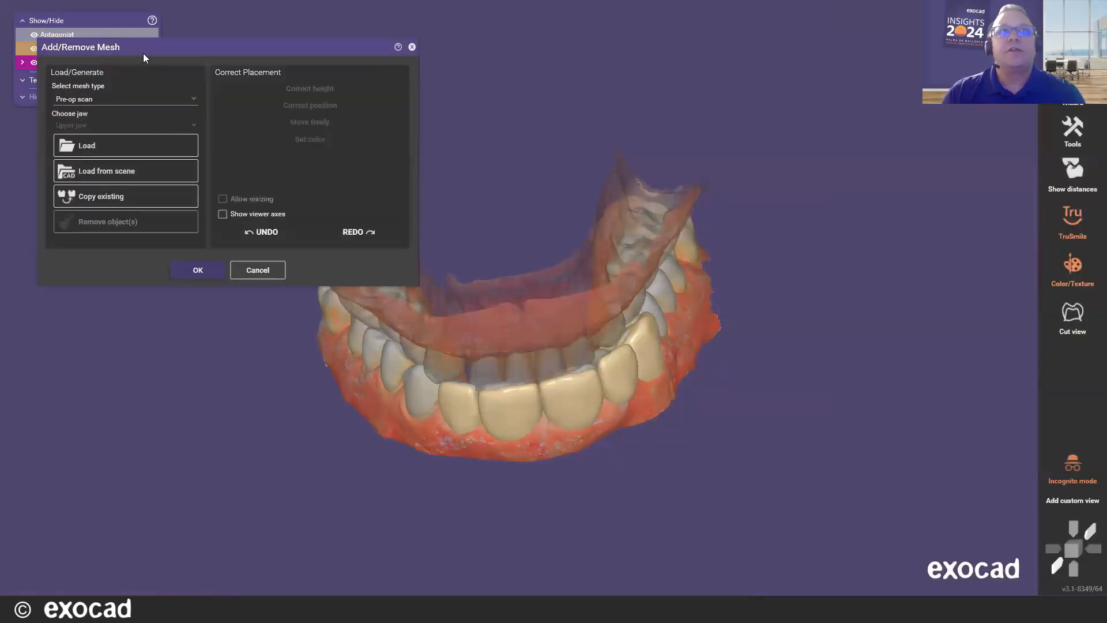
drag(143, 53, 197, 169)
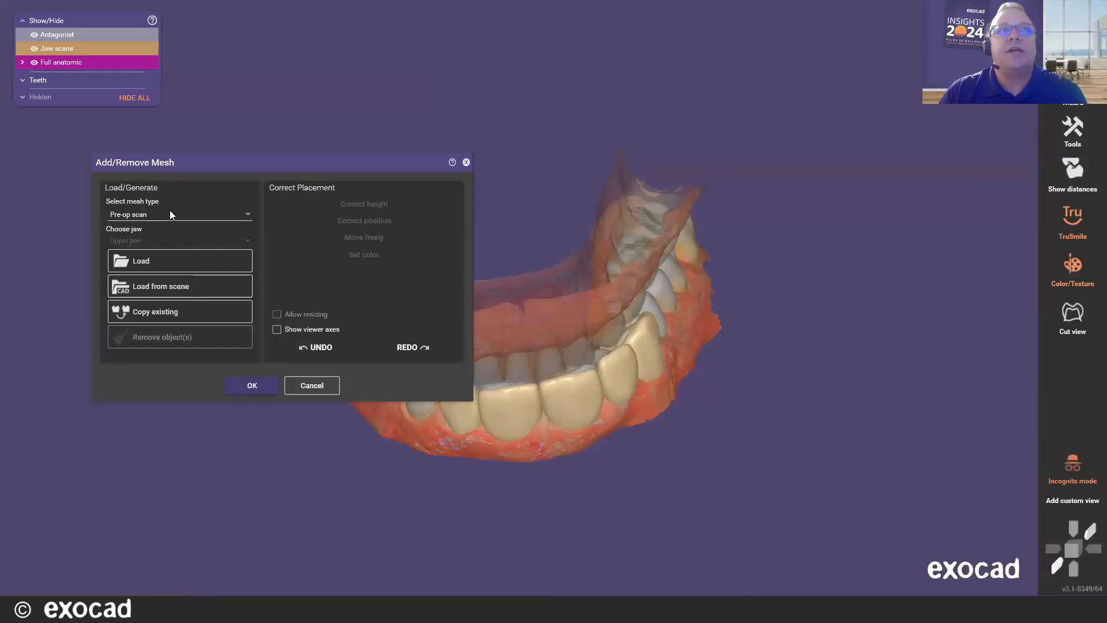
Load prepped upperjaw.ply from the project folder into the scene as an extra jaw scan
click(170, 214)
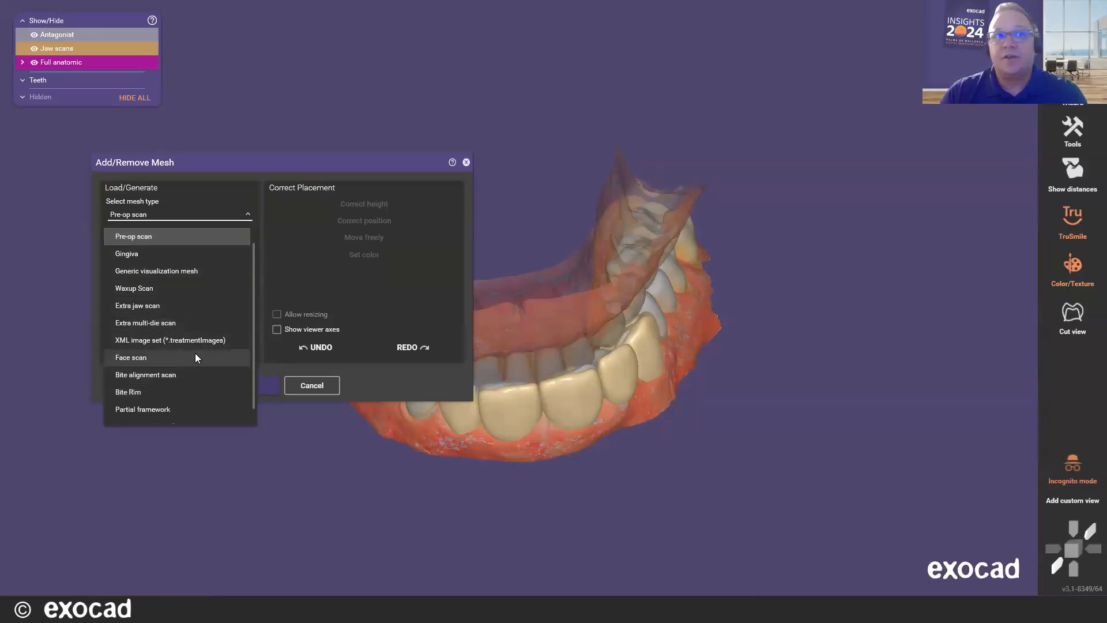
scroll(197, 395, down, 1)
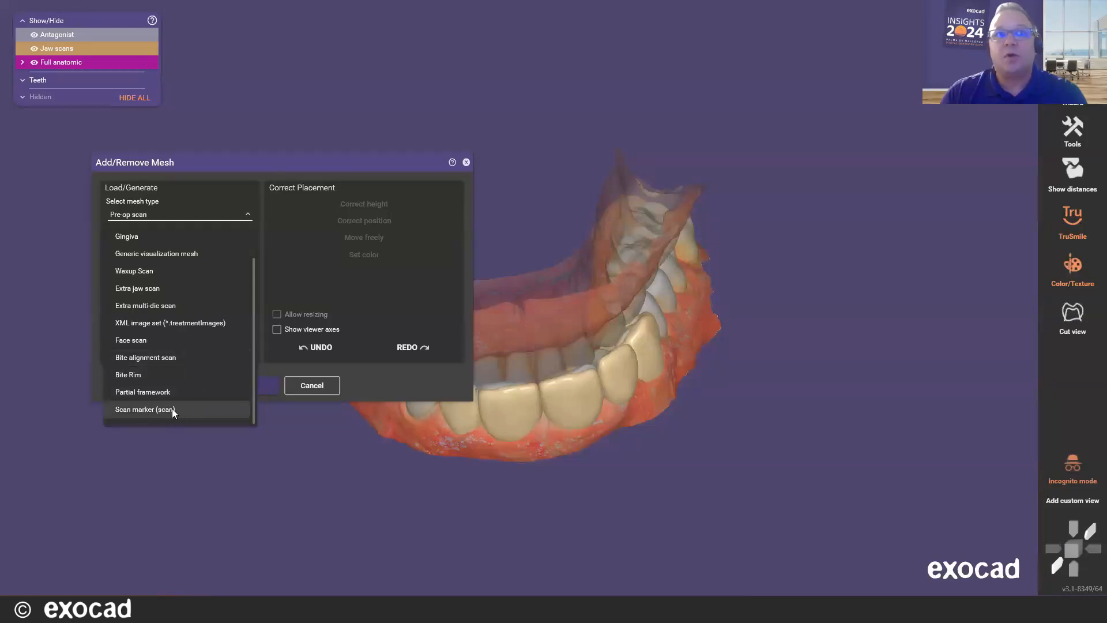
scroll(179, 400, up, 2)
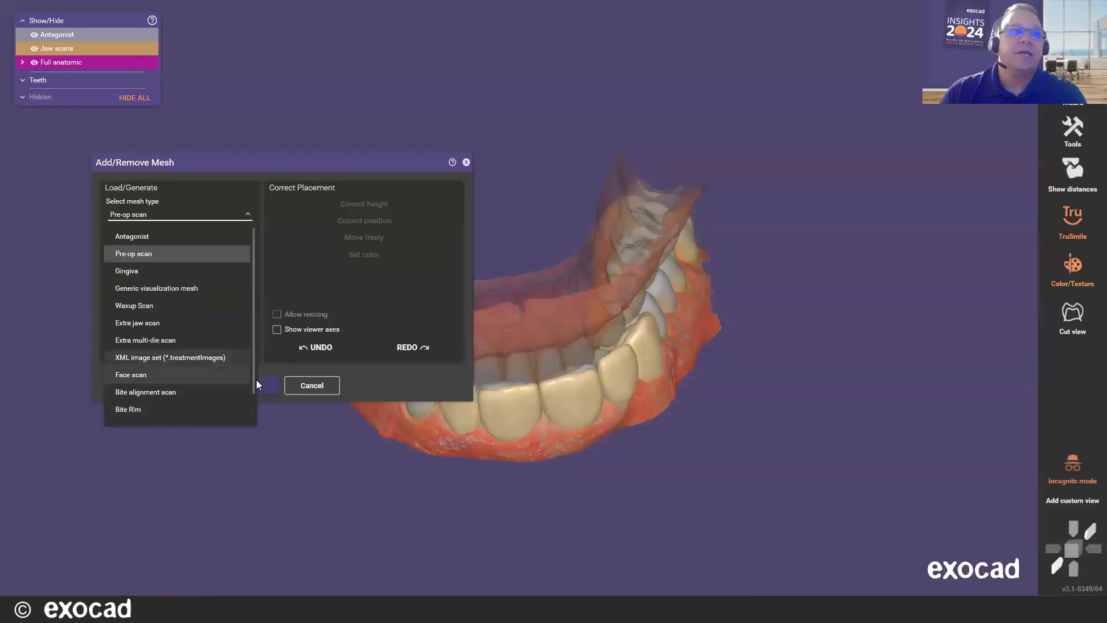
click(150, 325)
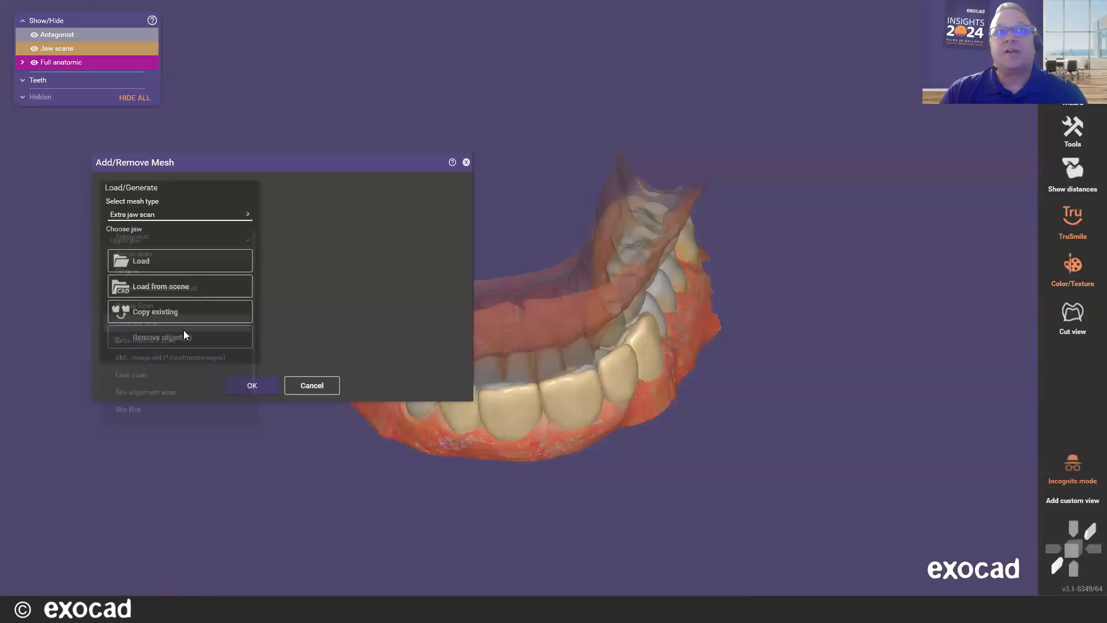
click(161, 271)
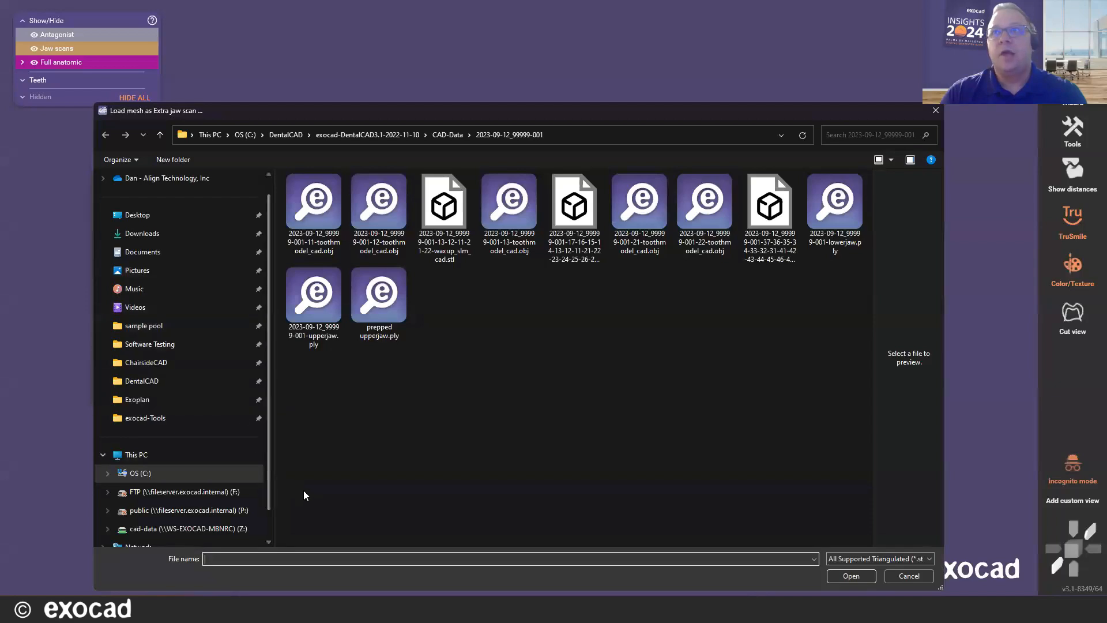
click(376, 321)
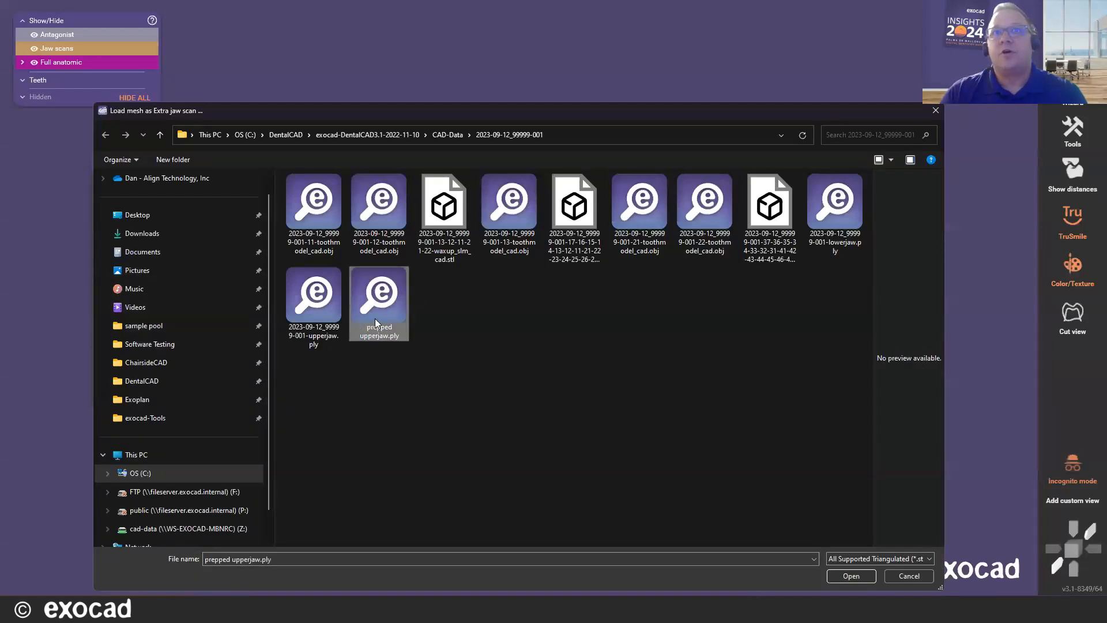
double_click(376, 321)
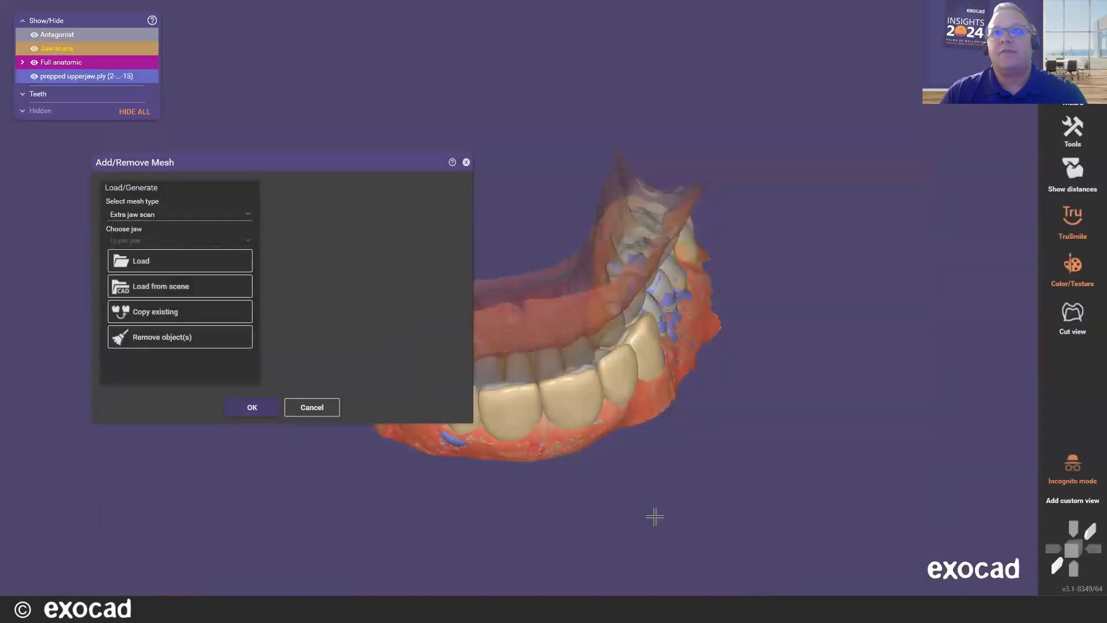
click(255, 408)
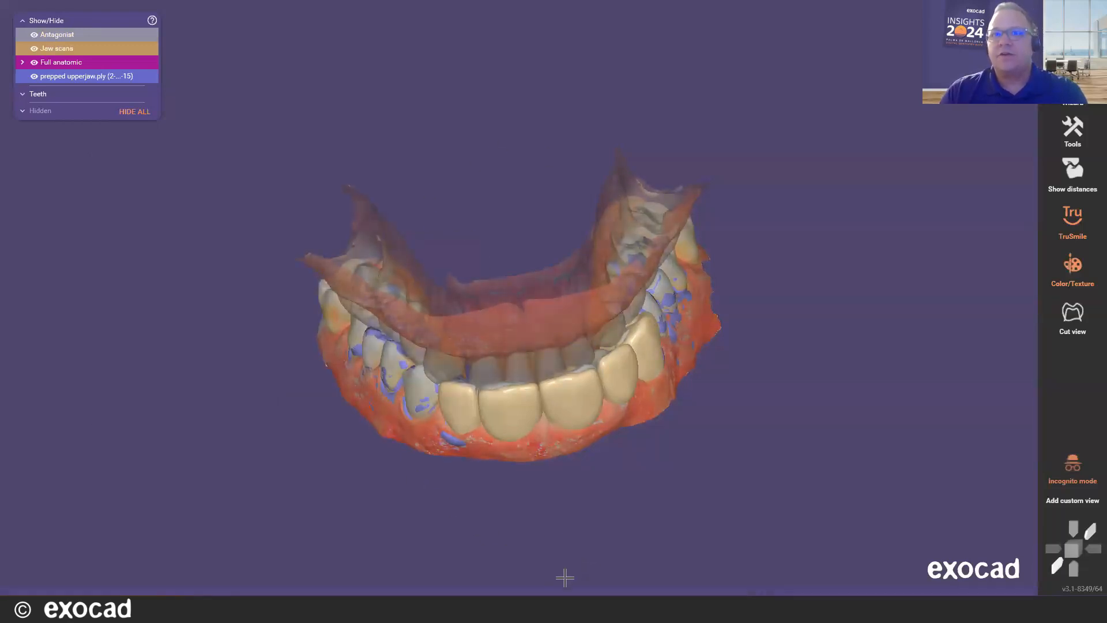
Align the prepped upper jaw scan to the primary scan using a common point on the tooth 11 cusp, and replace the whole primary scan data
mouse_move(560, 586)
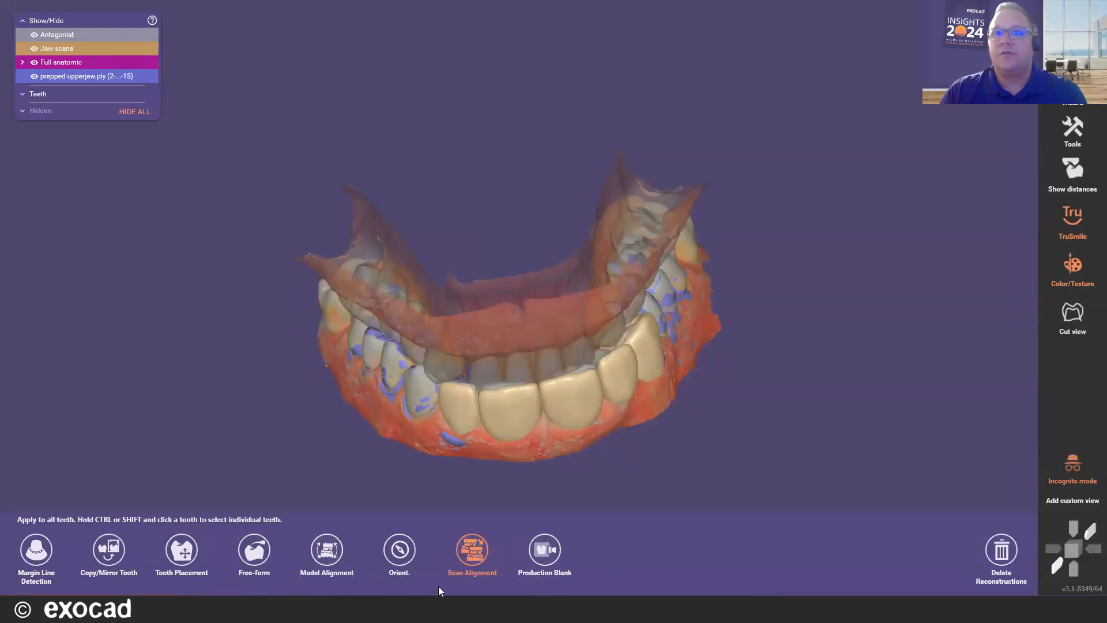
click(475, 558)
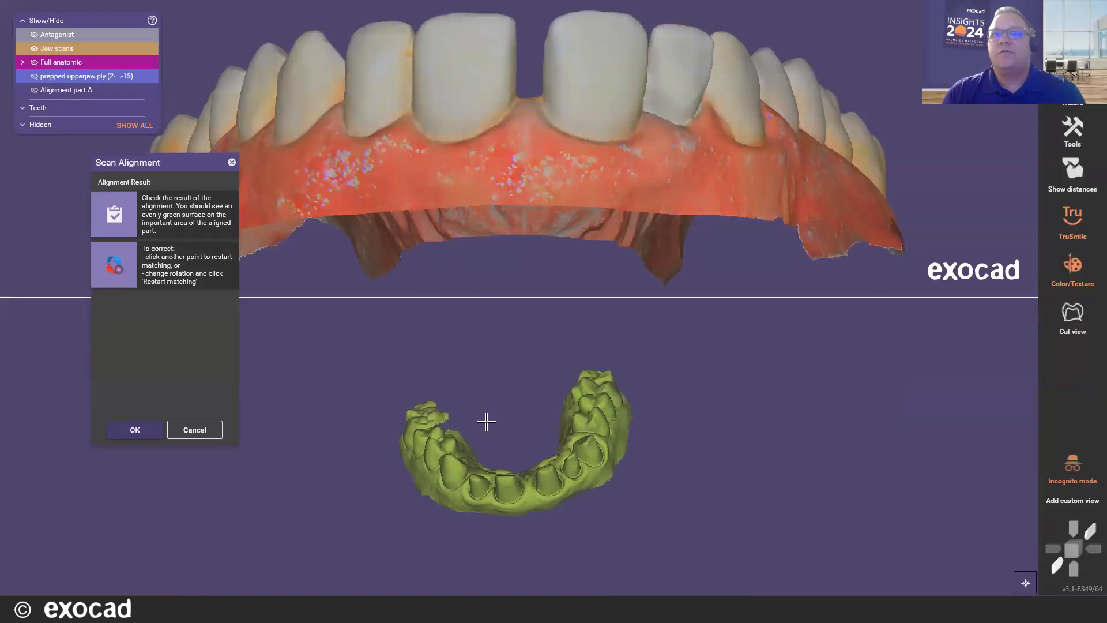
mouse_move(476, 452)
right_down()
mouse_move(478, 391)
mouse_move(502, 363)
mouse_move(638, 482)
mouse_move(551, 504)
mouse_move(605, 516)
mouse_move(593, 504)
right_up()
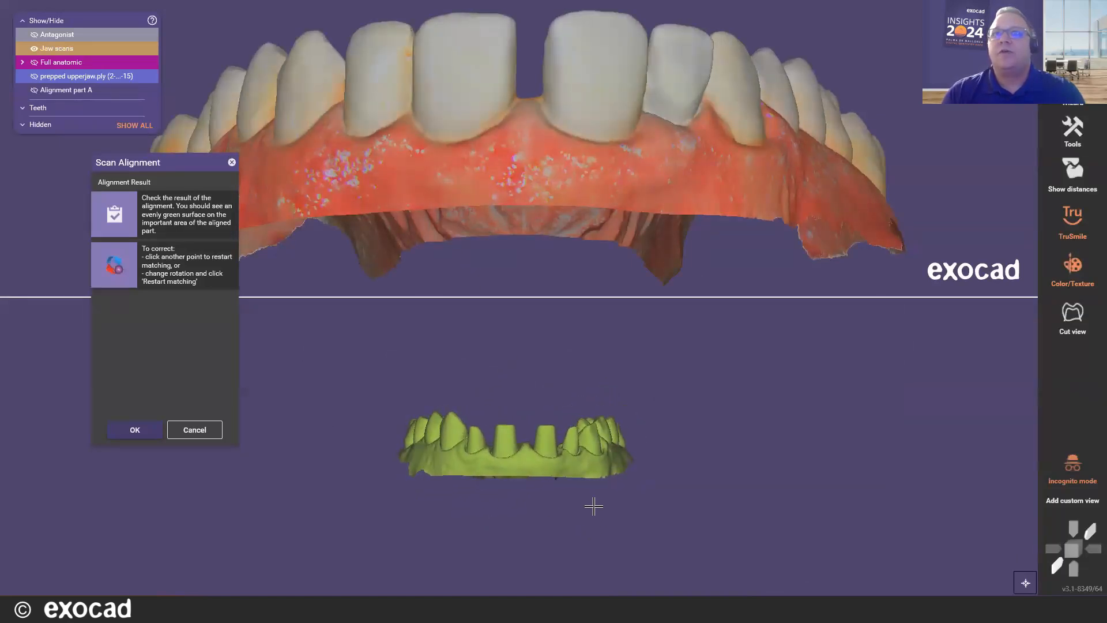
scroll(501, 78, down, 2)
scroll(501, 85, down, 1)
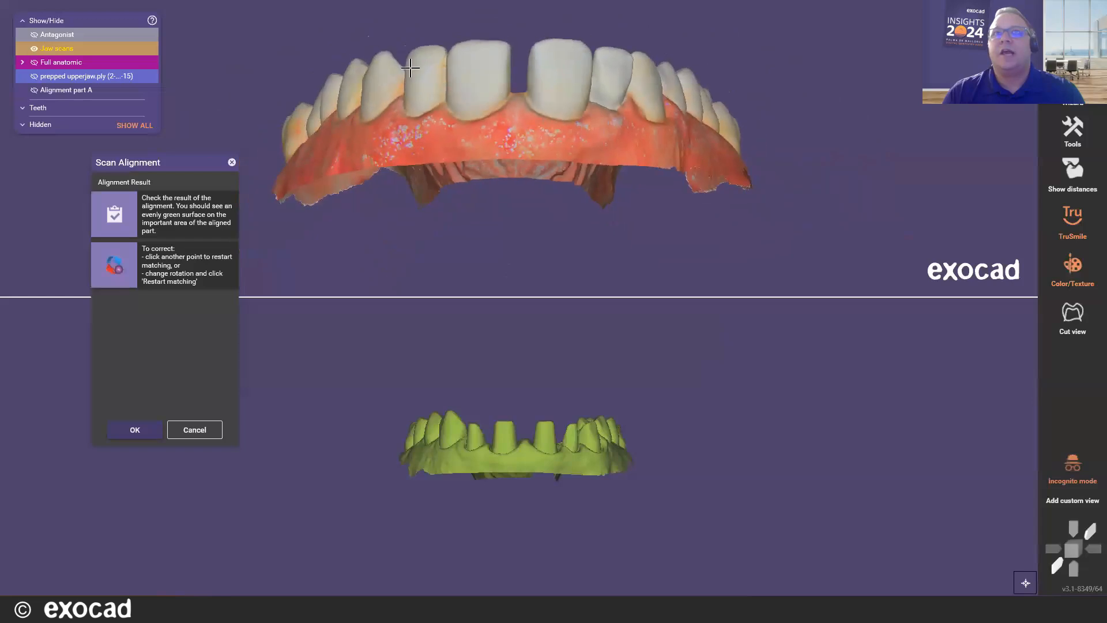
click(384, 54)
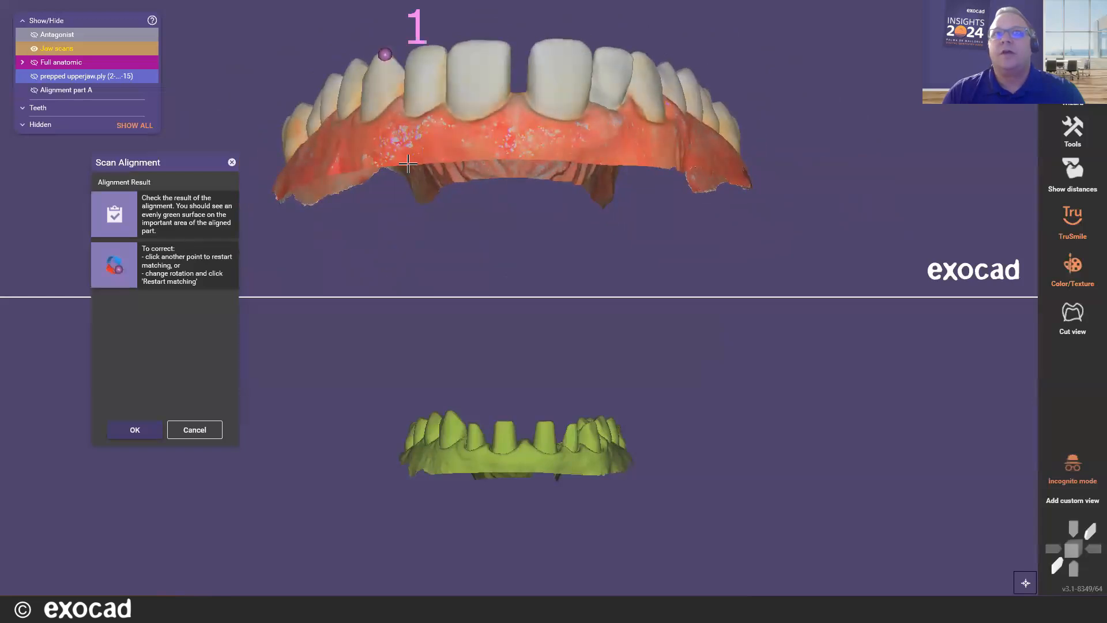
scroll(448, 425, up, 3)
click(450, 418)
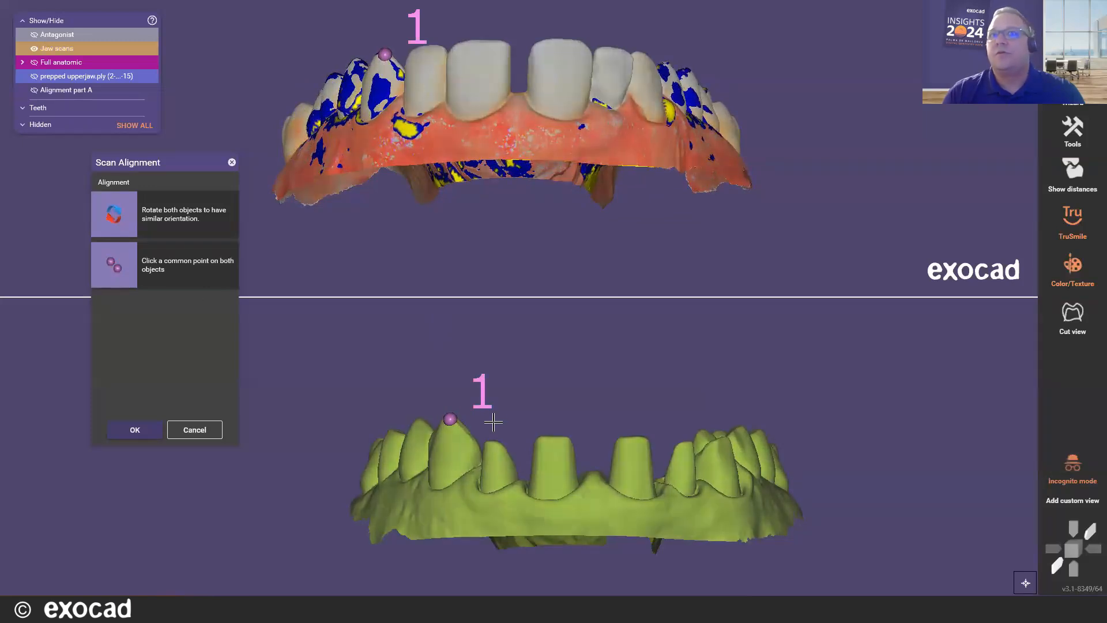
click(119, 431)
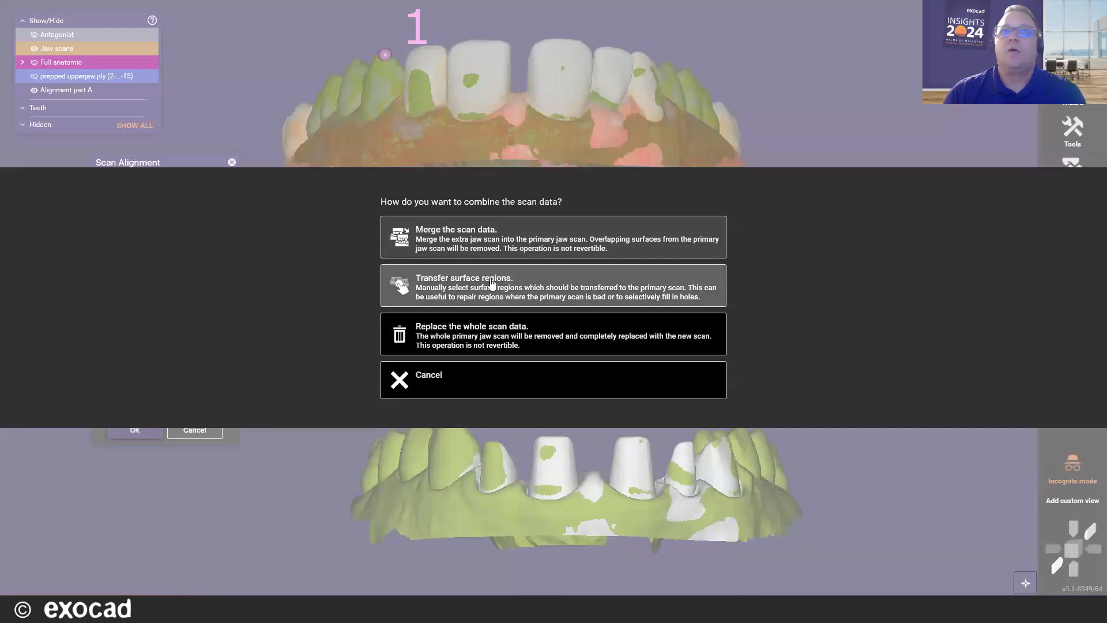
click(455, 331)
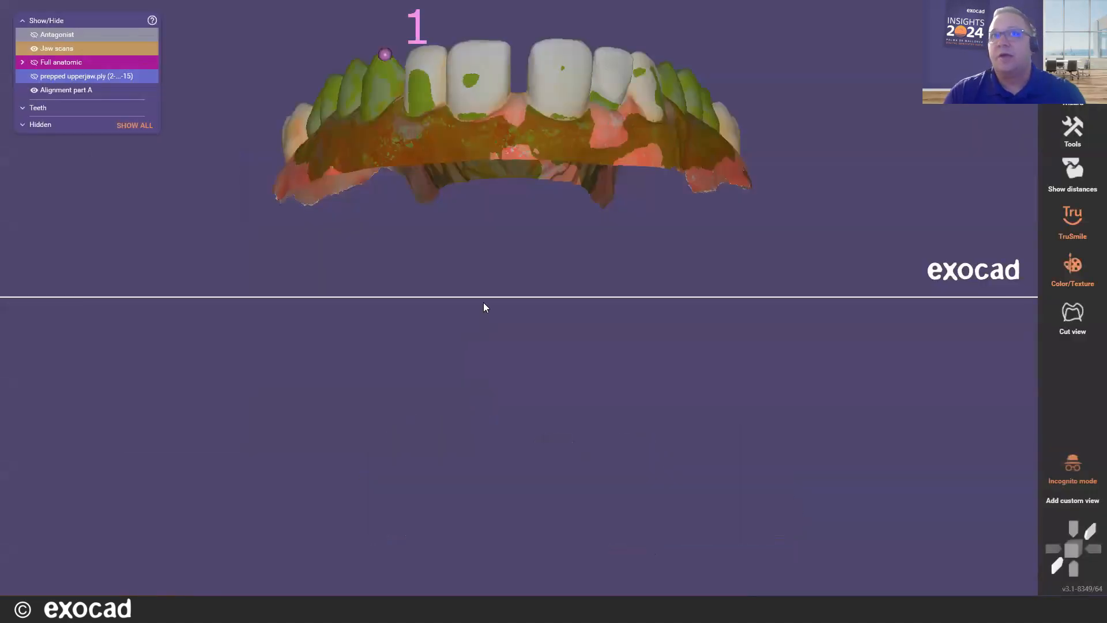
Make the full anatomic teeth transparent one by one and examine how they sit over the prepared teeth
right_drag(472, 340, 494, 524)
scroll(479, 316, up, 5)
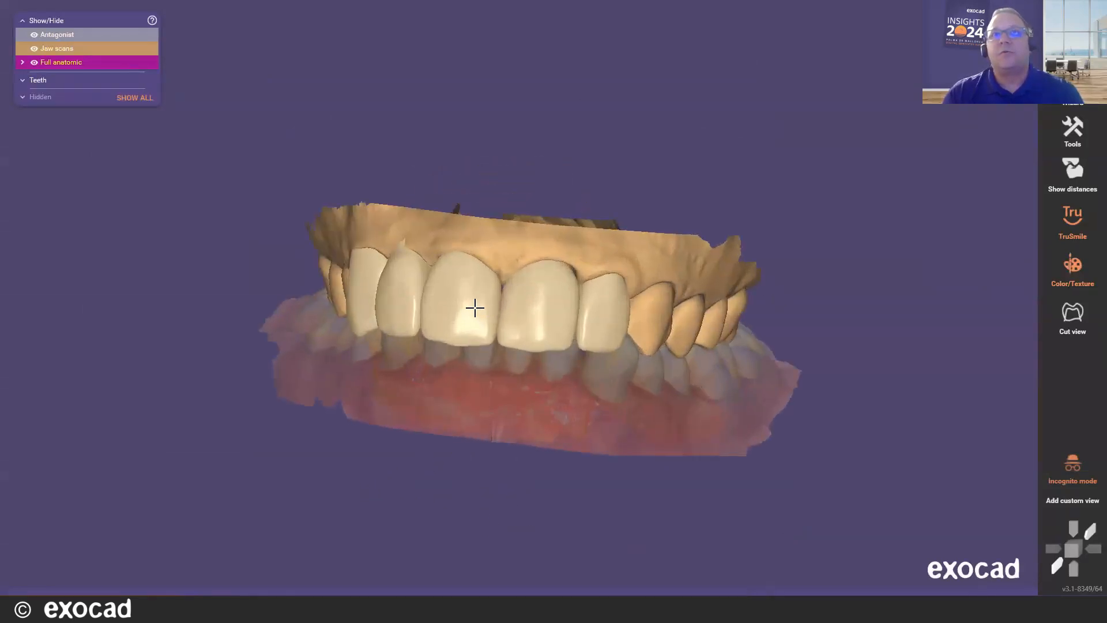
shift+middle_click(475, 306)
shift+middle_click(563, 326)
shift+middle_click(605, 327)
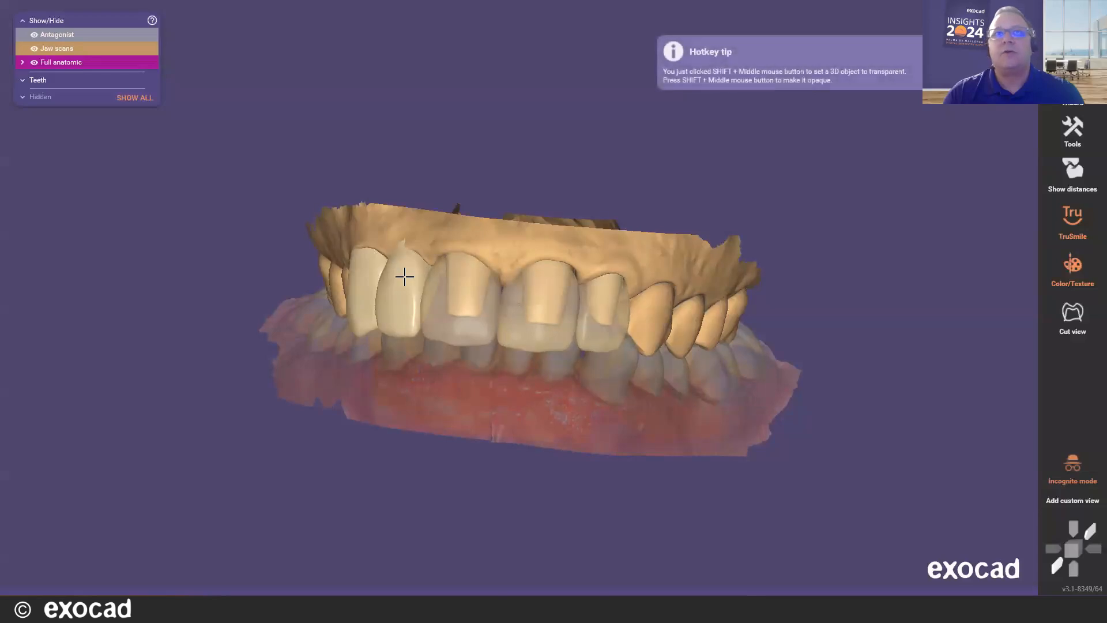
shift+middle_click(393, 292)
right_drag(393, 292, 476, 318)
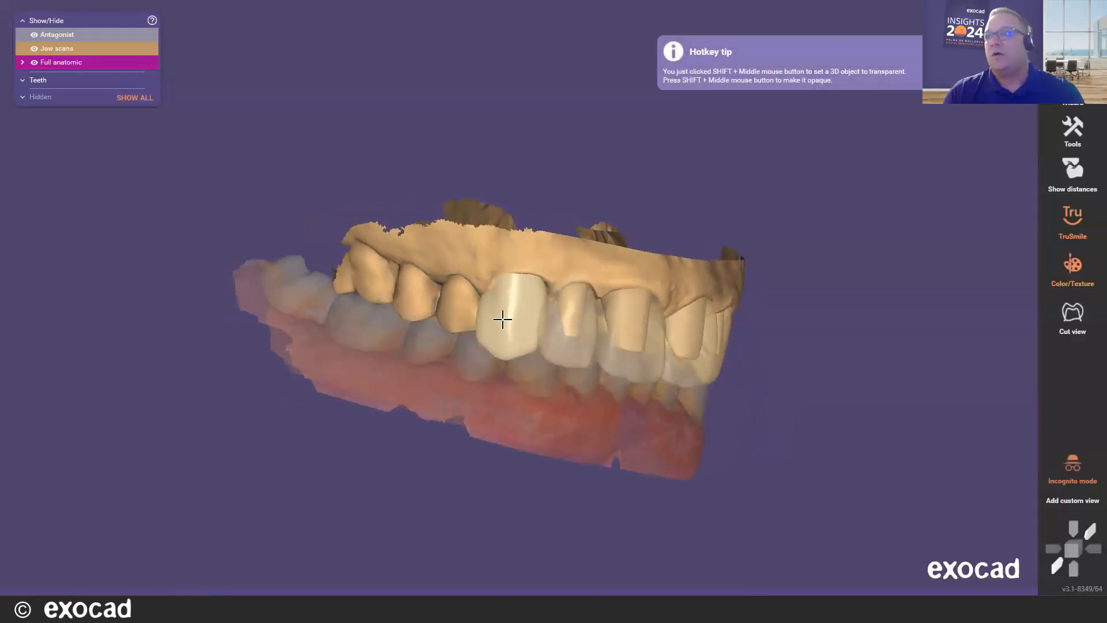
shift+middle_click(555, 350)
right_drag(556, 351, 473, 404)
Return to the wizard's margin line detection for tooth 6 and show the full anatomic teeth at 100% opacity
click(1072, 87)
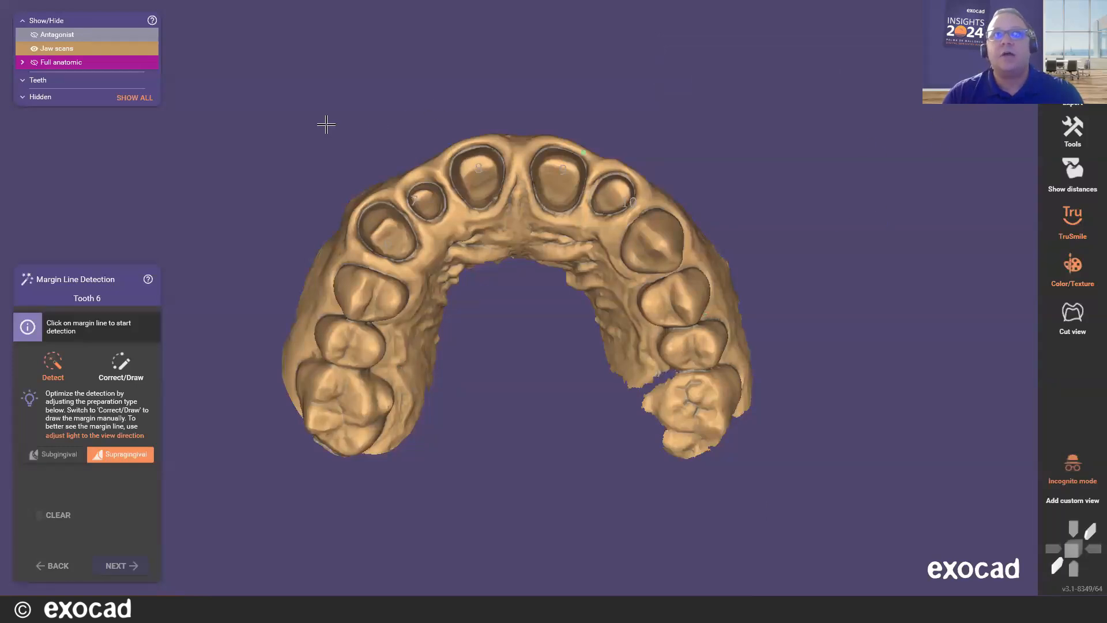
click(34, 62)
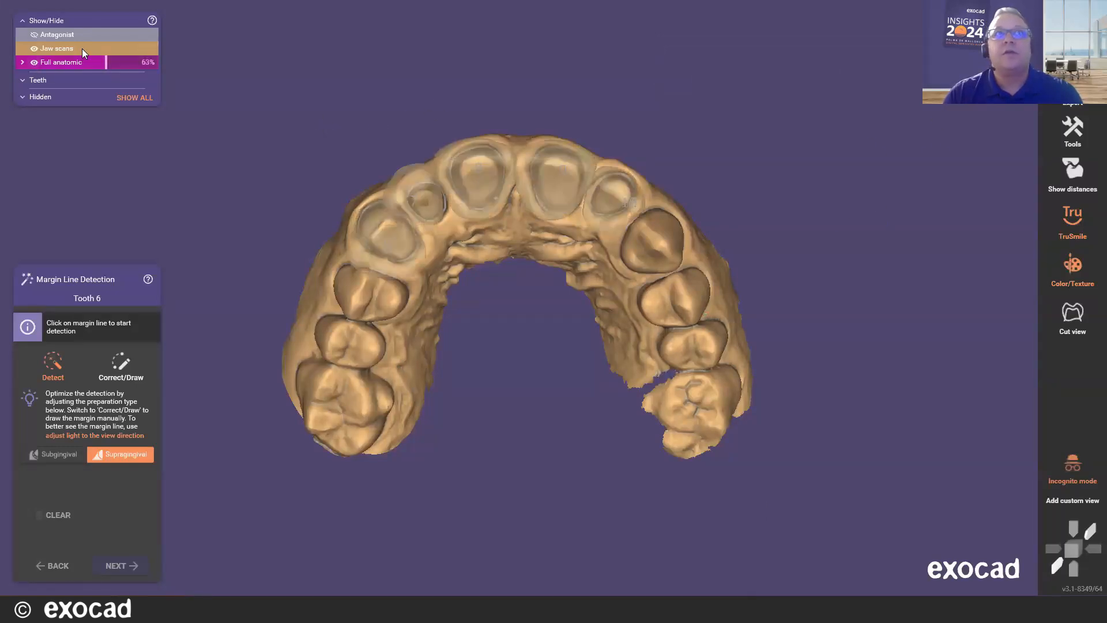
drag(125, 62, 237, 62)
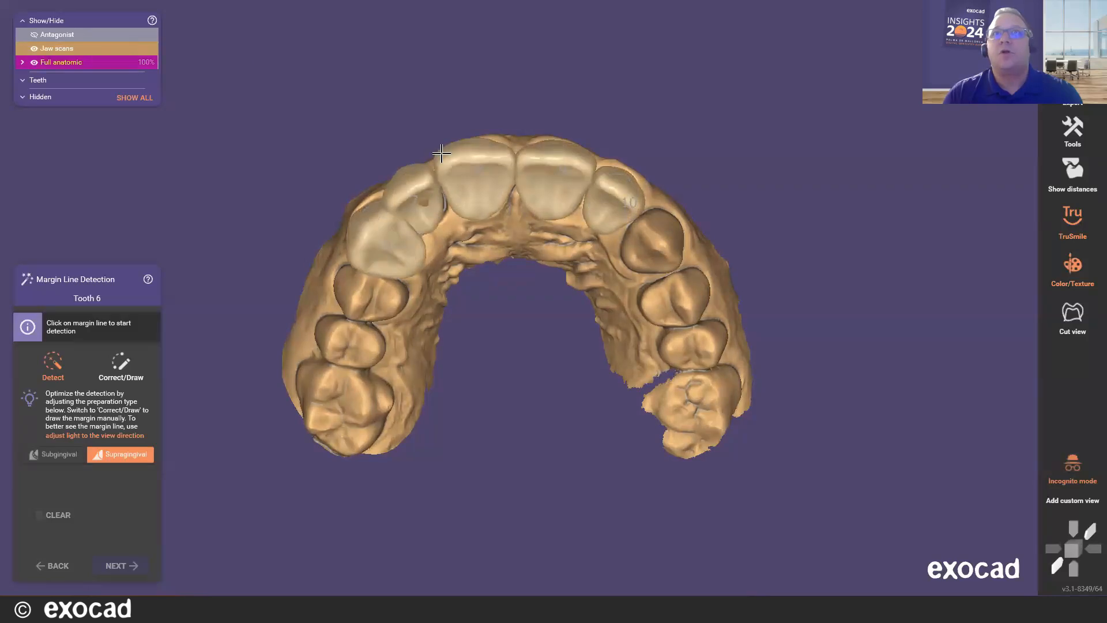
right_drag(441, 153, 449, 487)
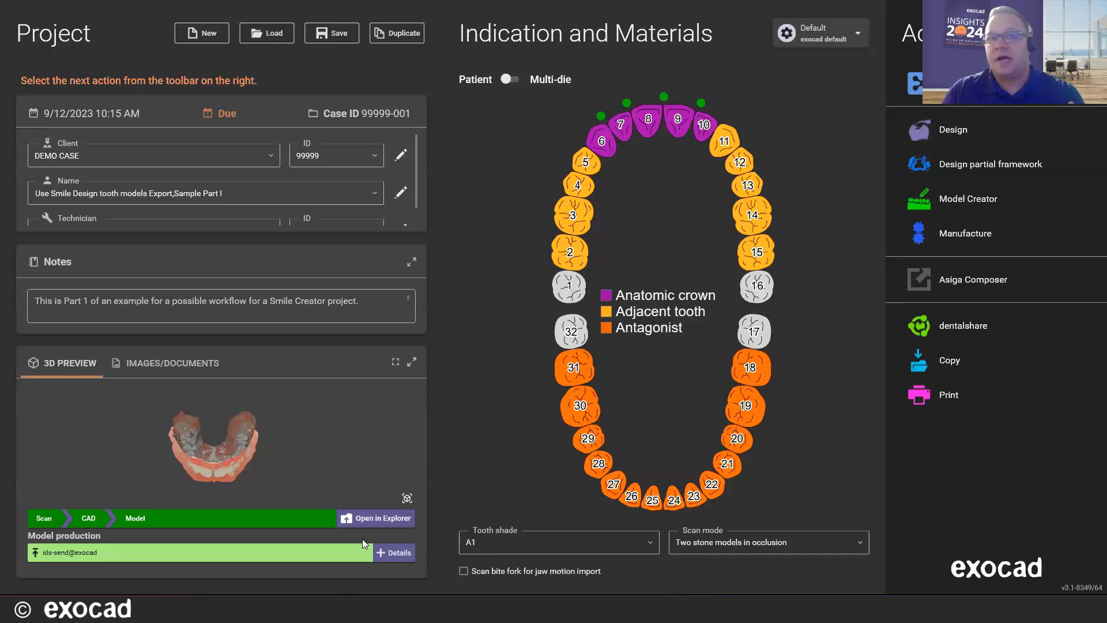
Review the model production upload's sent files and the project's enlarged 3D preview, then close both
click(378, 553)
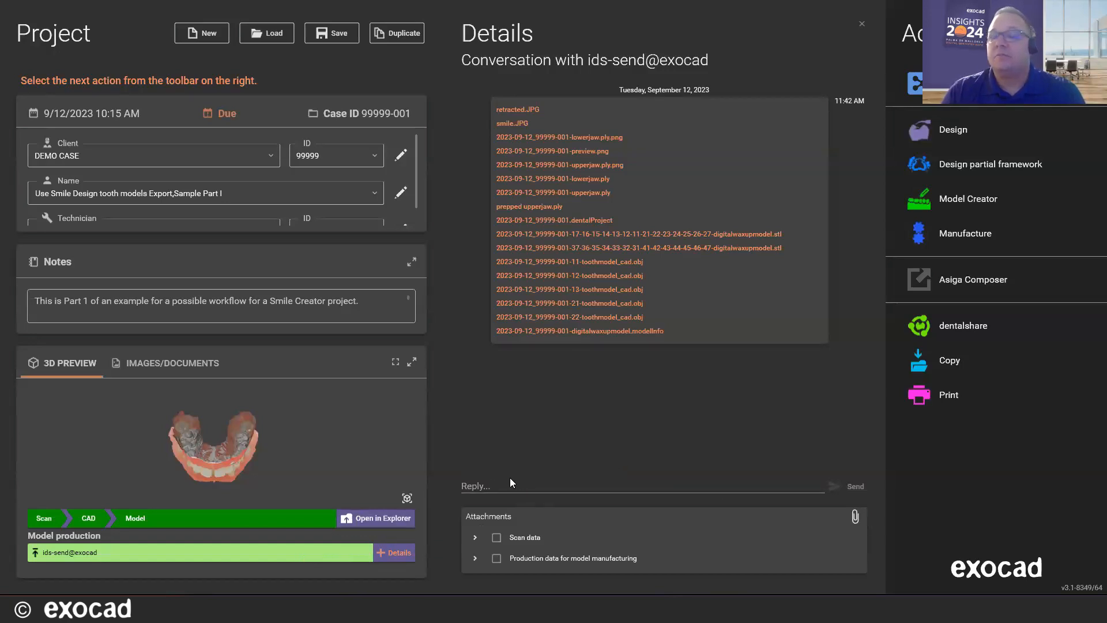
click(413, 363)
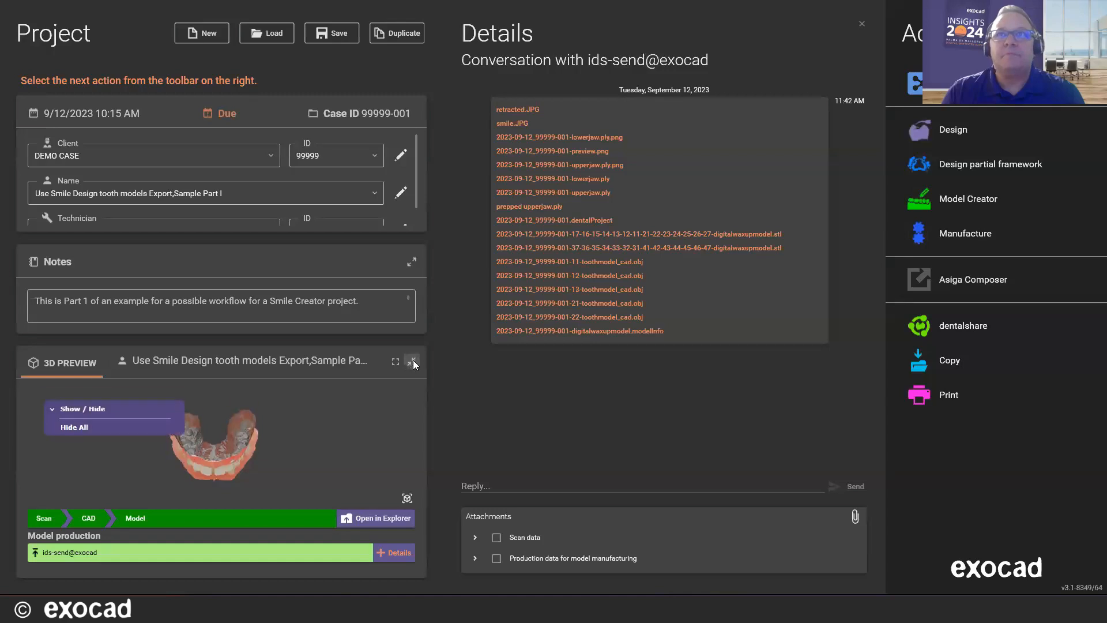
drag(273, 319, 425, 146)
click(411, 111)
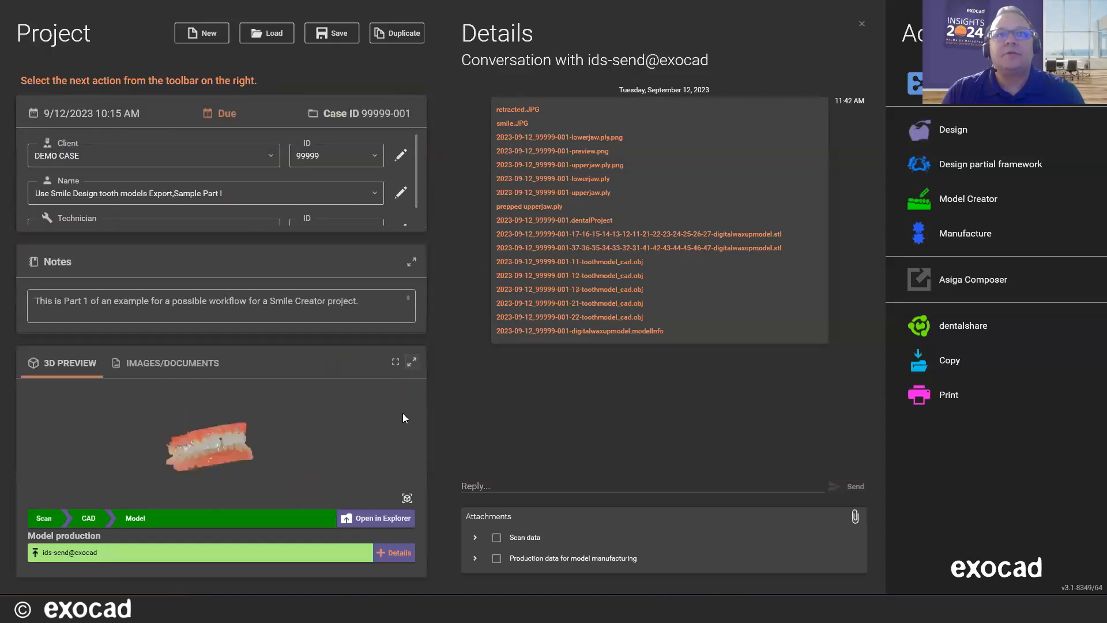
click(393, 552)
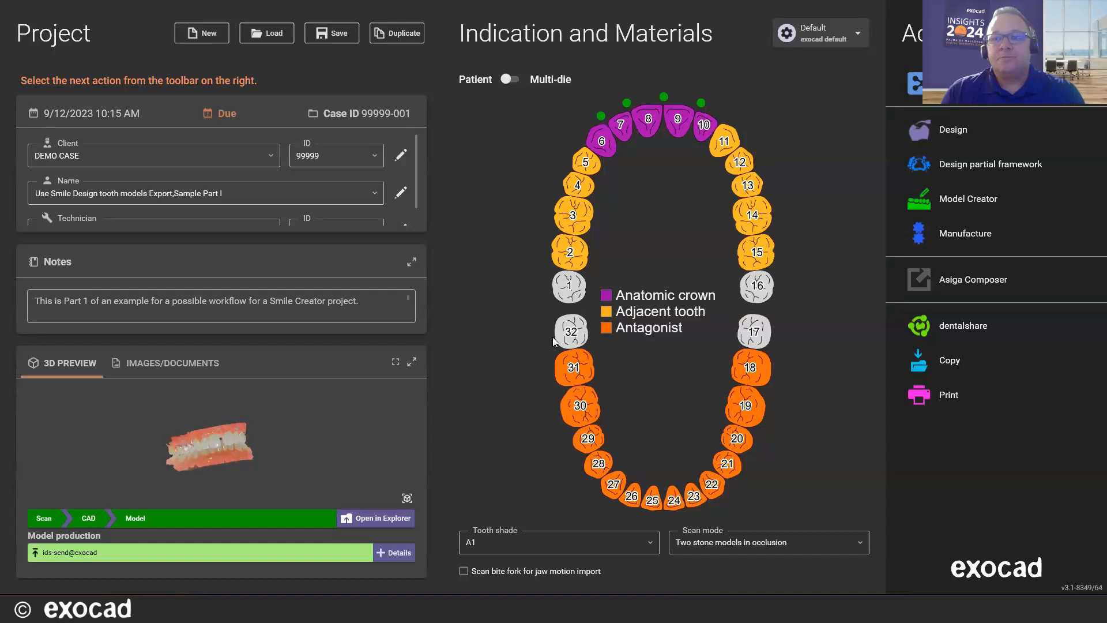
Try removing the connectors between teeth 6 and 7 and between teeth 7 and 8, and restore them
click(598, 115)
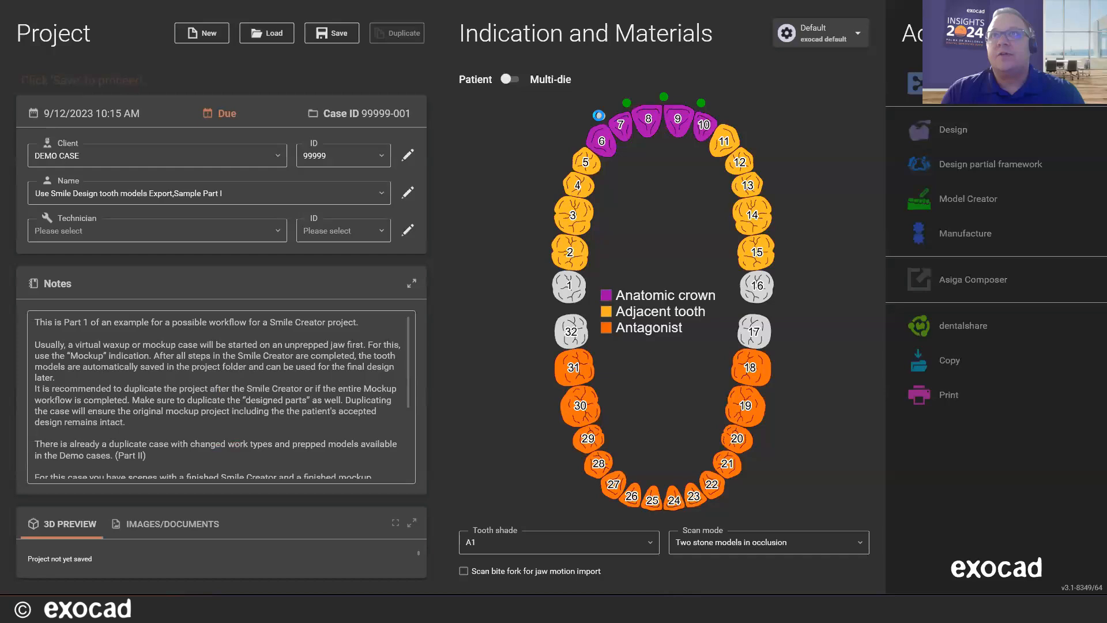
click(601, 116)
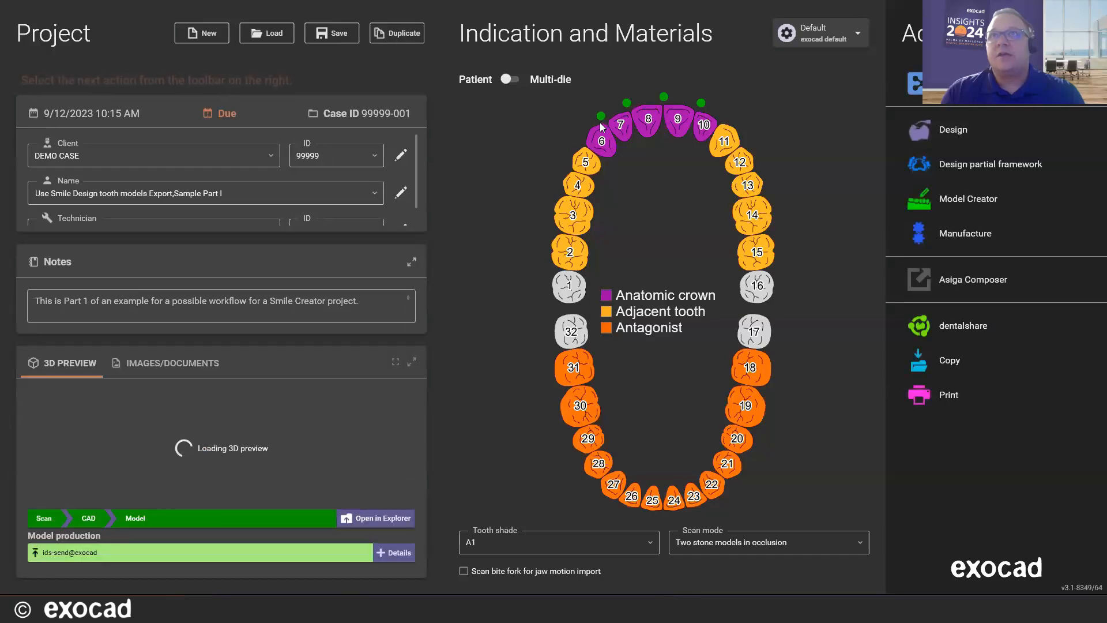
click(601, 116)
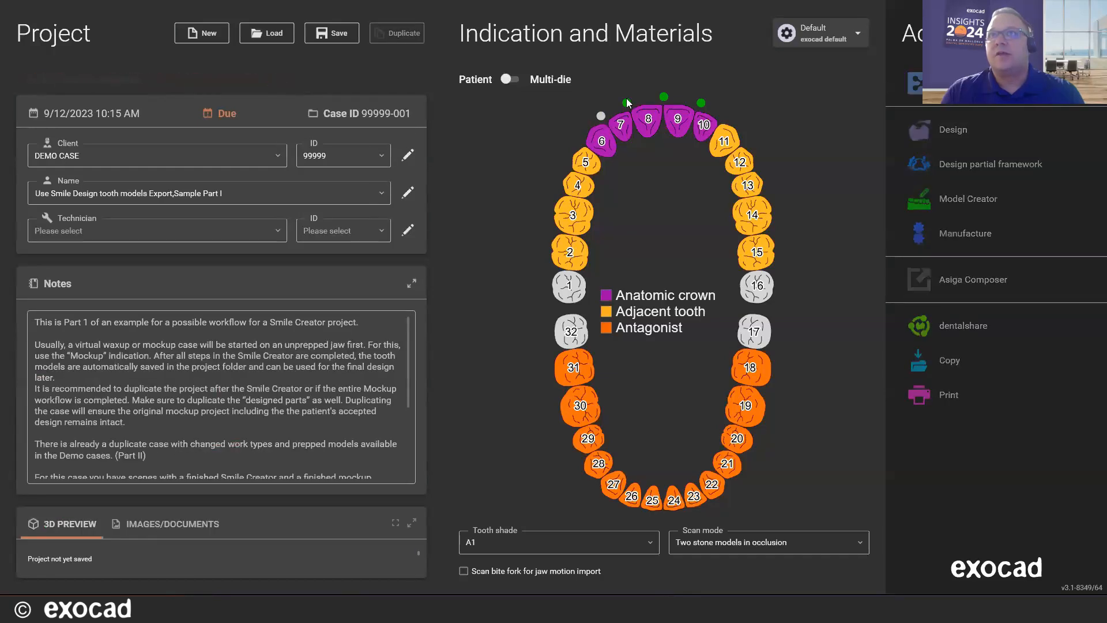
click(626, 102)
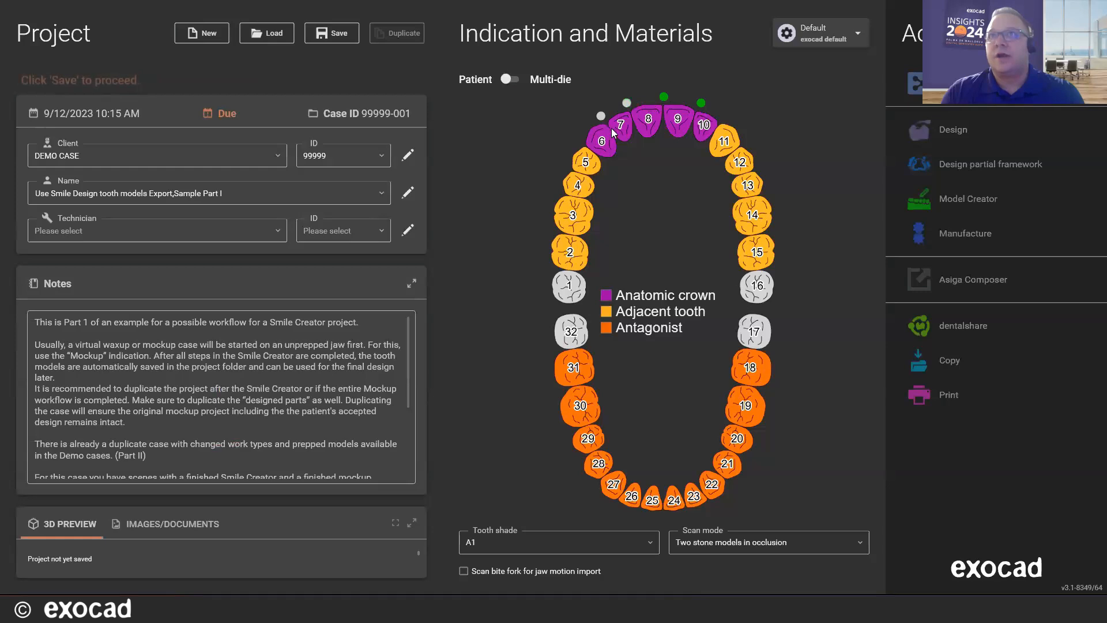
click(626, 102)
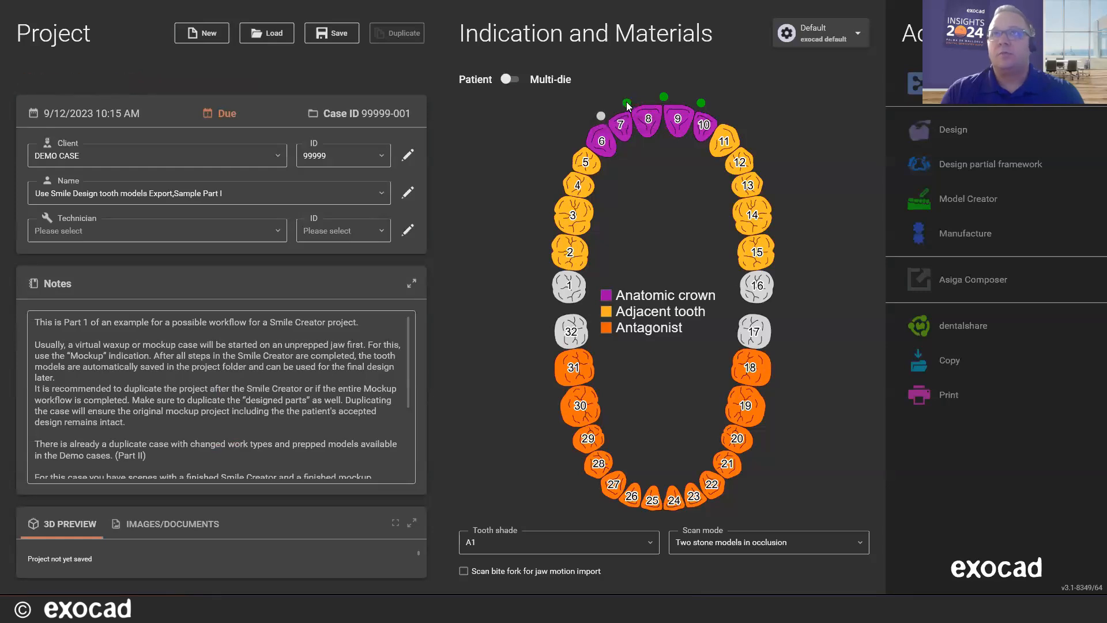
click(601, 116)
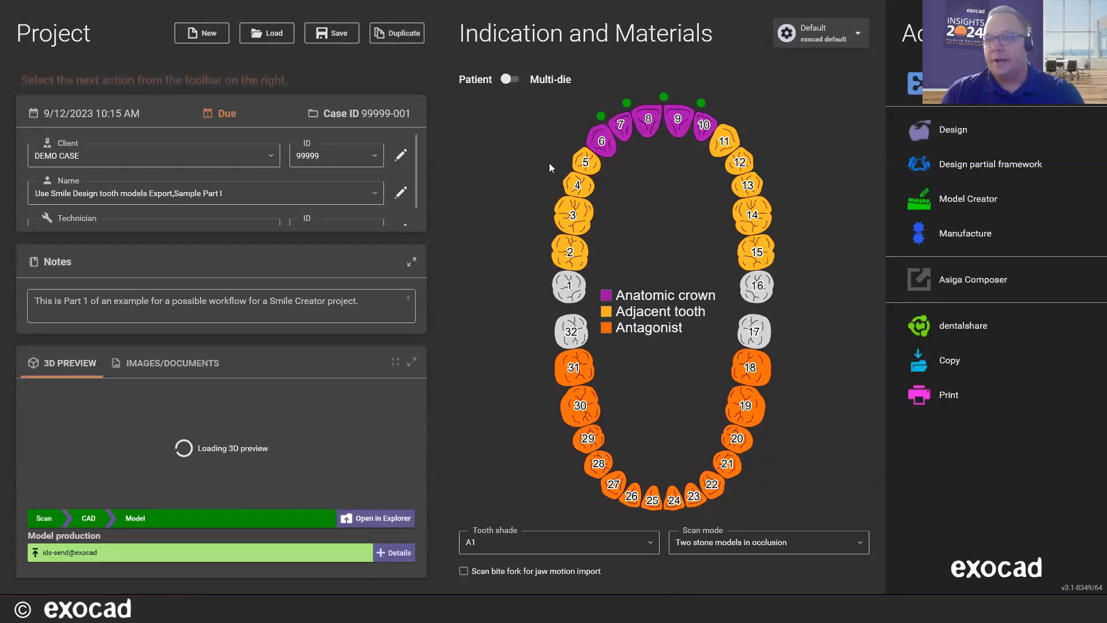